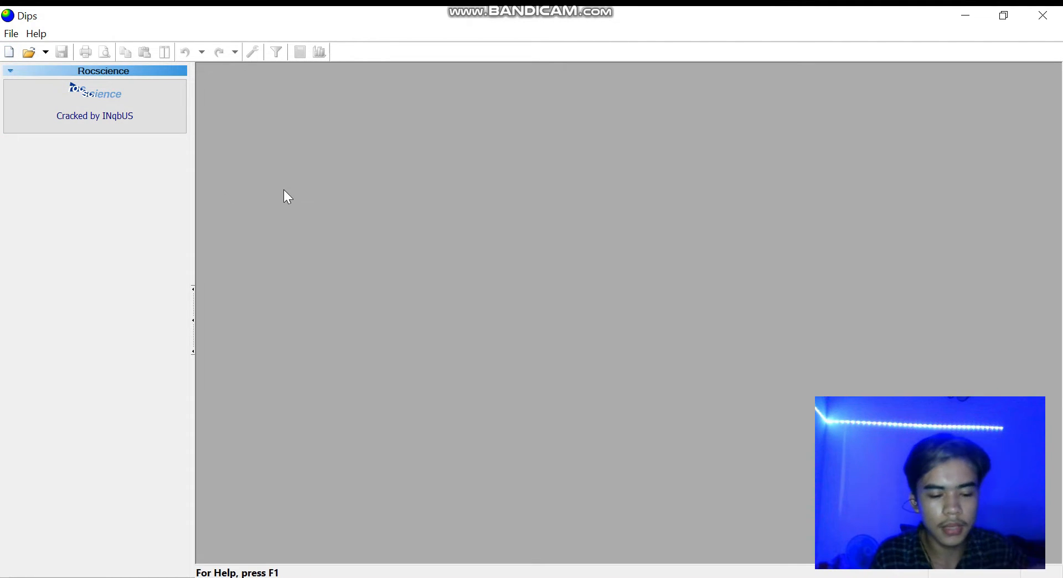
Create a new project with the global orientation format set to Strike (Right) / Dip
key("ctrl+n")
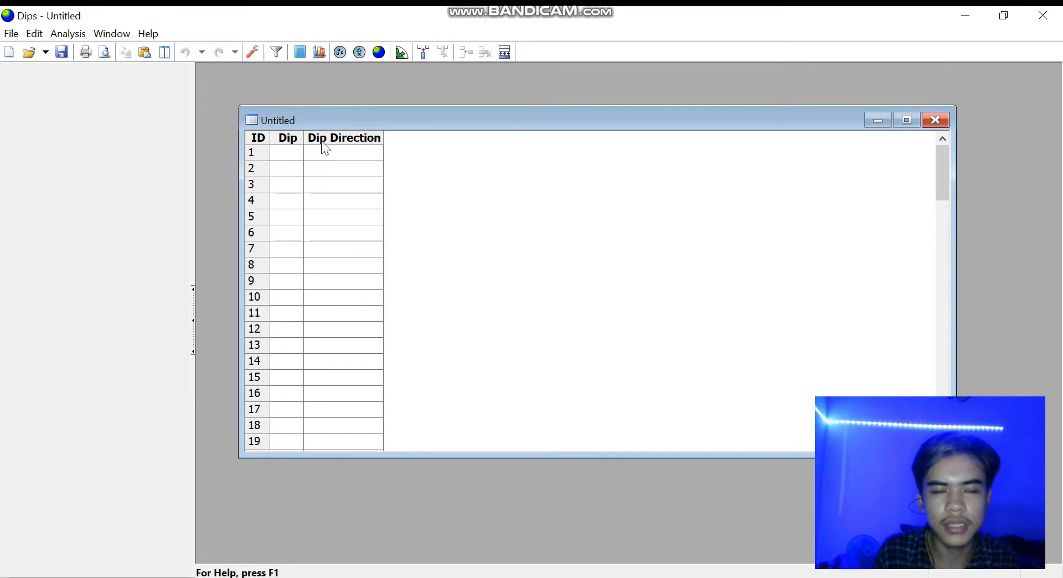
left_click(253, 53)
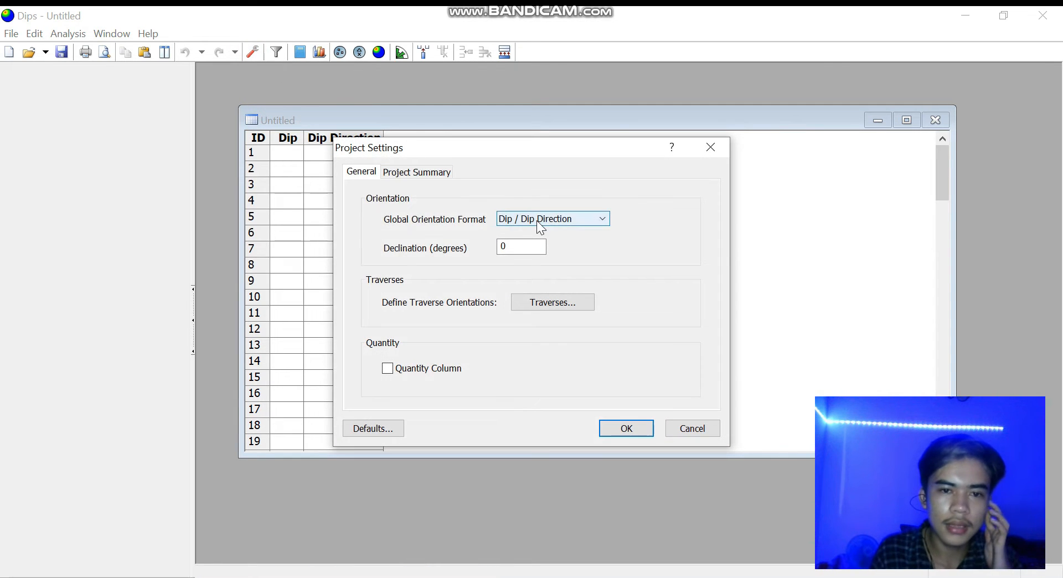
left_click(543, 218)
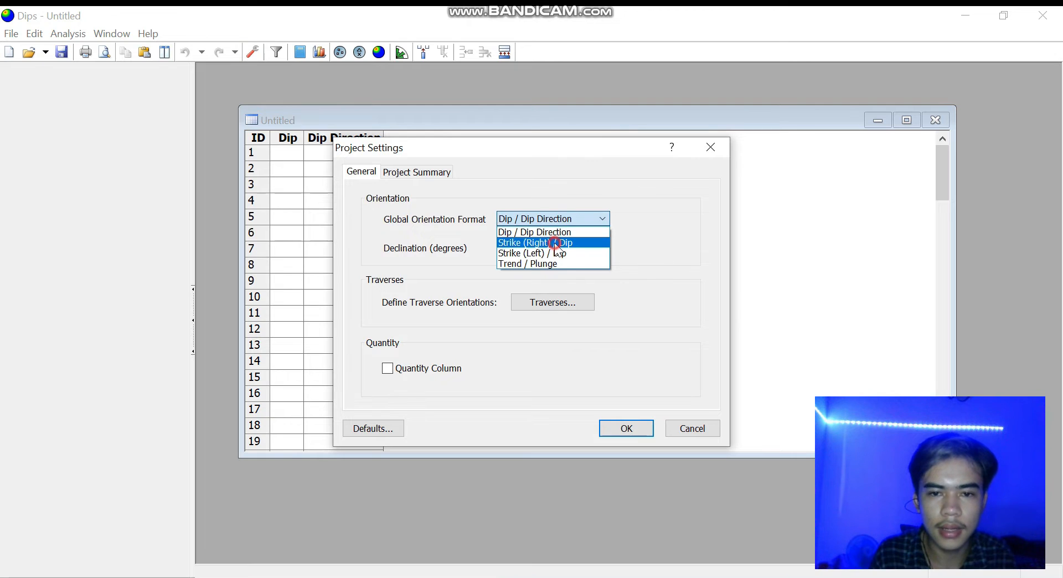
left_click(554, 243)
left_click(632, 429)
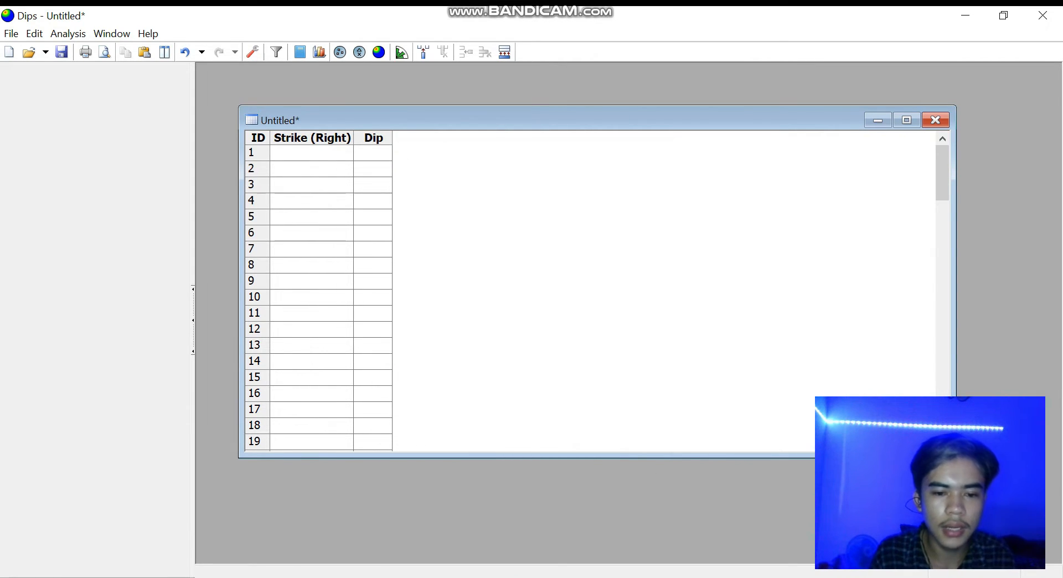
Check the copied readings in the Kekar sheet in Excel, and paste them into the Dips grid from the first Strike (Right) cell
key("alt+Tab")
scroll(293, 293, "up", 10)
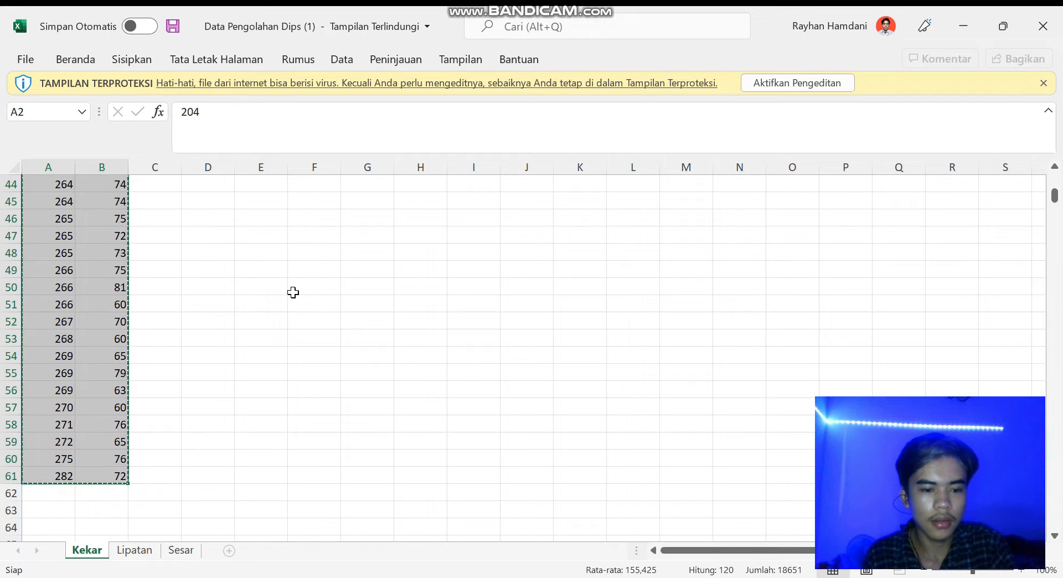
scroll(294, 292, "up", 4)
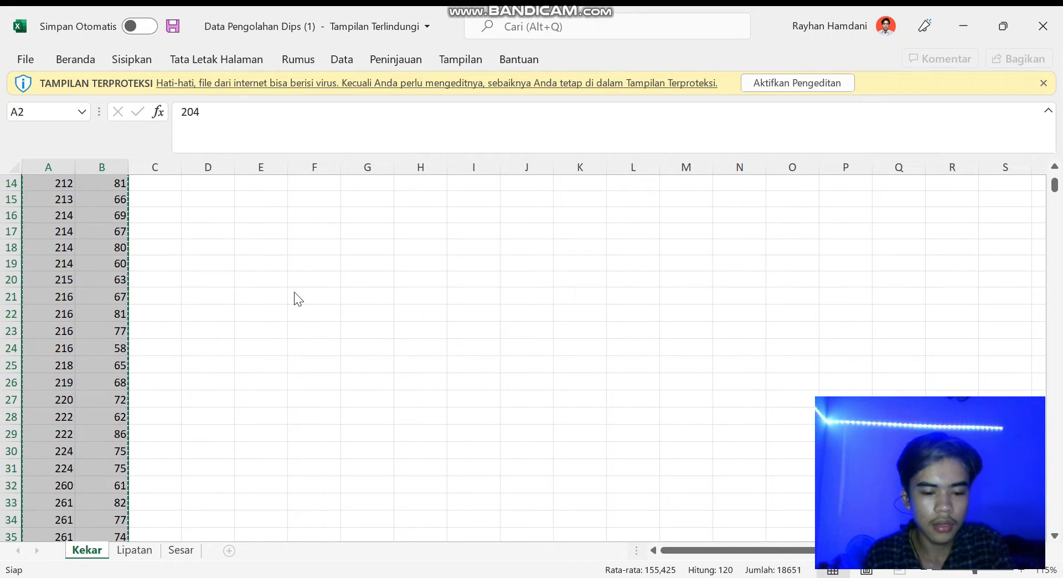
scroll(302, 289, "up", 1)
left_click(963, 26)
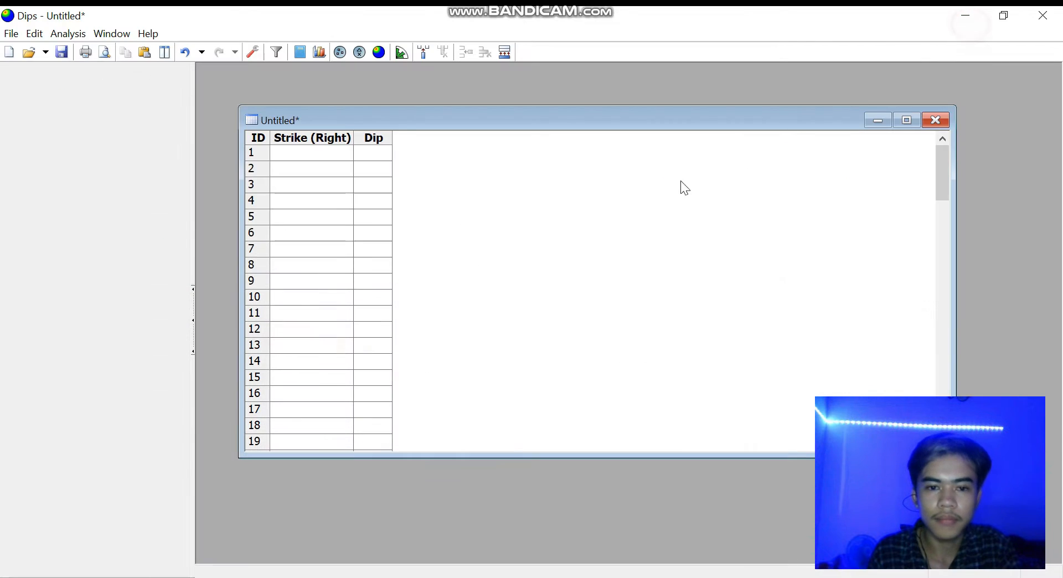
left_click(305, 153)
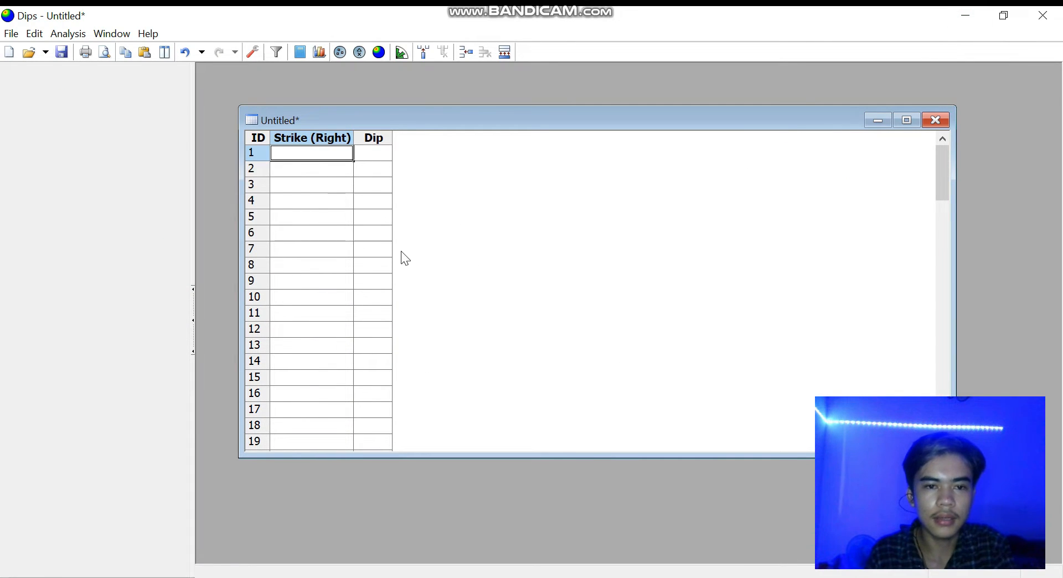
key("ctrl+v")
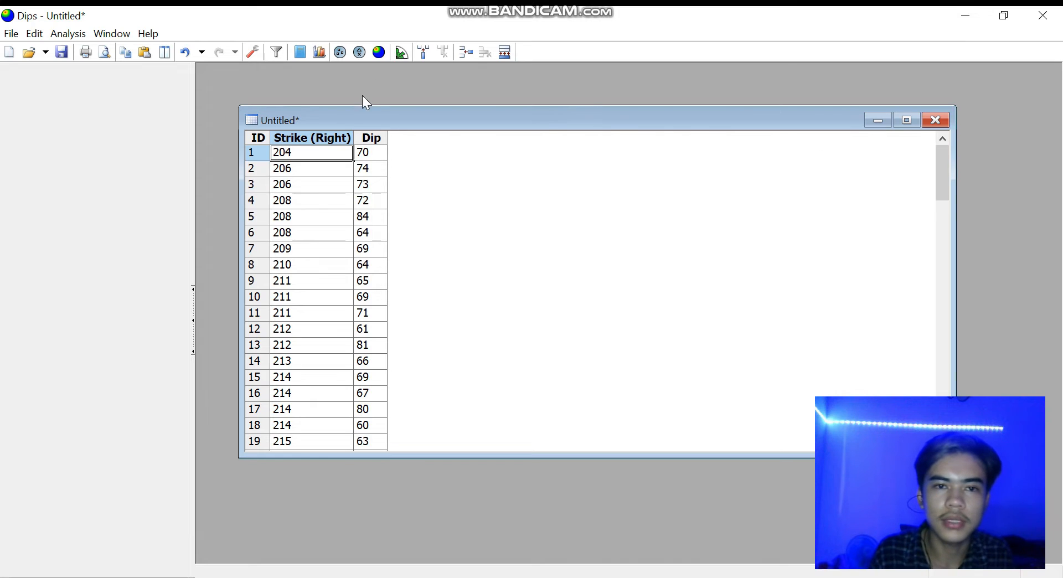
Generate the contour stereonet plot from the pasted data and maximize its window
left_click(378, 49)
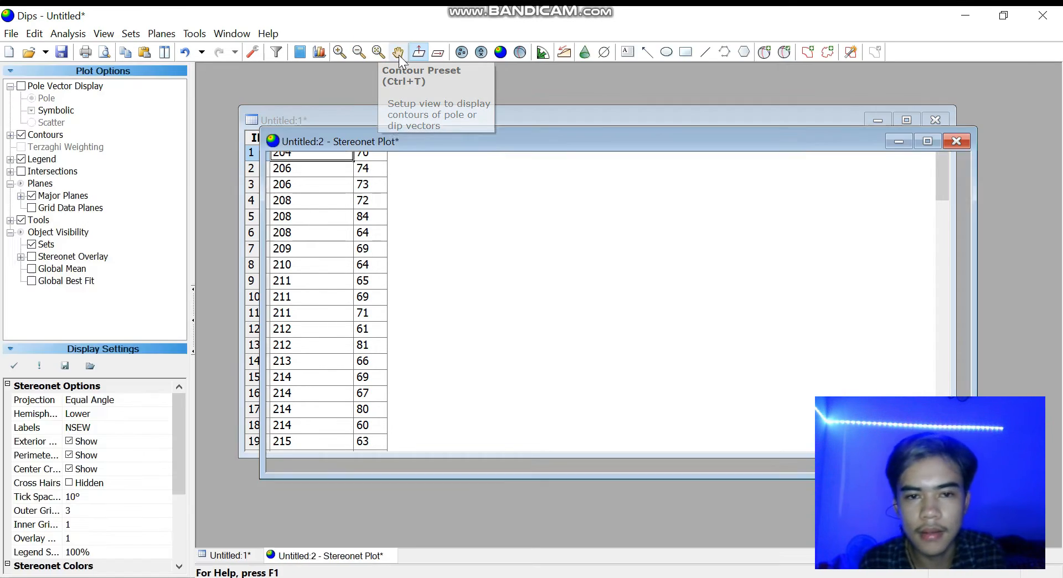
left_click(928, 142)
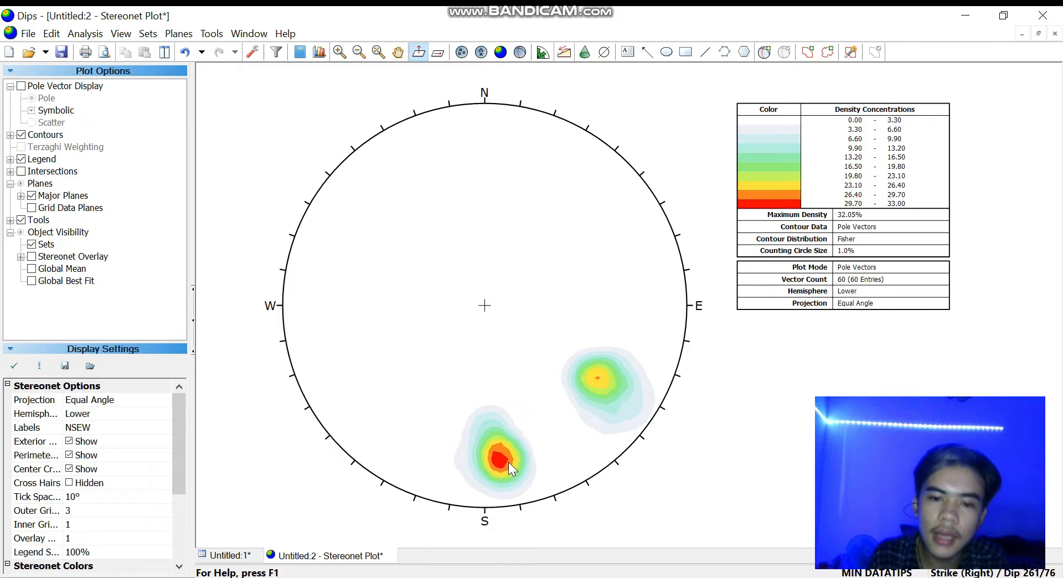
Add a user plane at the southern red density peak, orientation 265/75, labelled "Max 1", showing only its pole and label
left_click(764, 51)
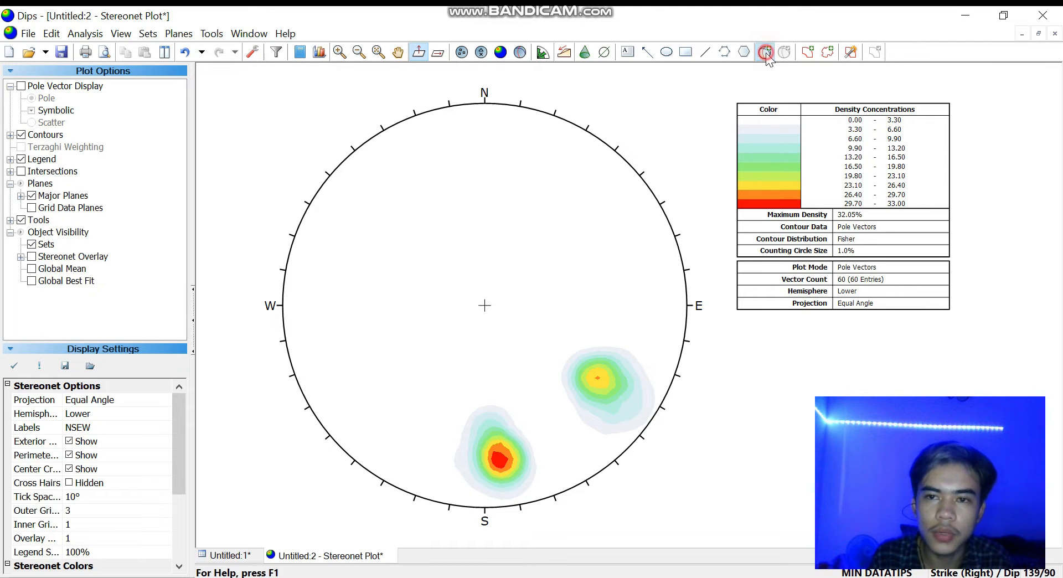
scroll(509, 498, "up", 5)
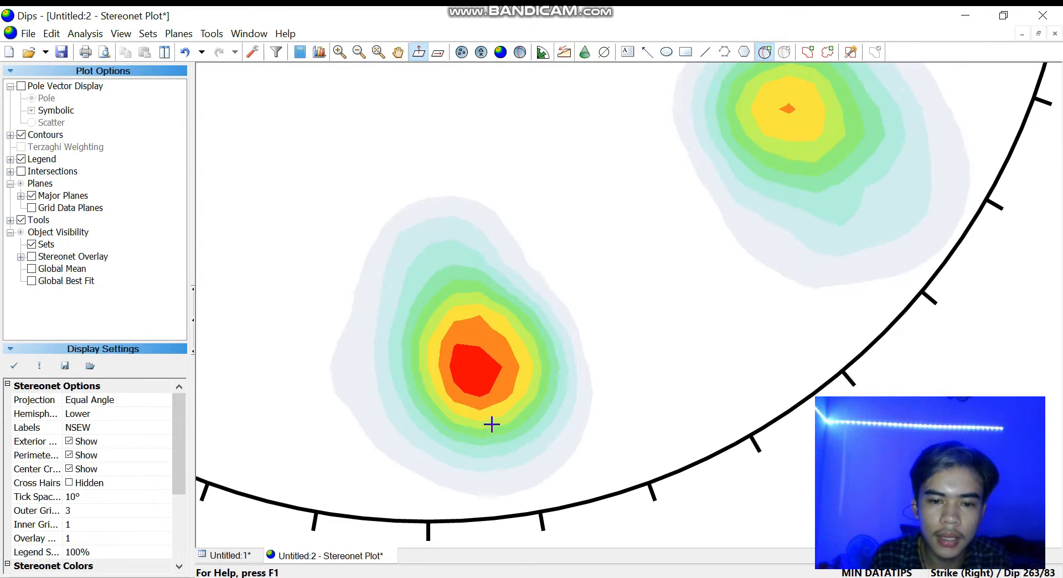
left_click(475, 368)
left_click(577, 235)
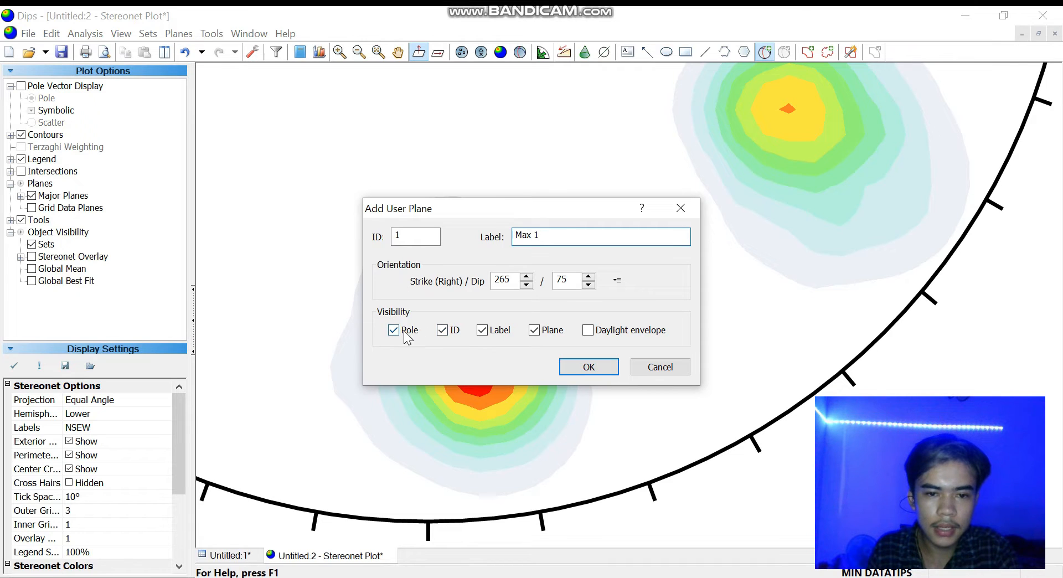
left_click(534, 331)
left_click(446, 330)
left_click(589, 370)
Add a user plane at the southeastern density peak, orientation 213/67, labelled "Max 2", showing only its pole and label
scroll(782, 242, "down", 3)
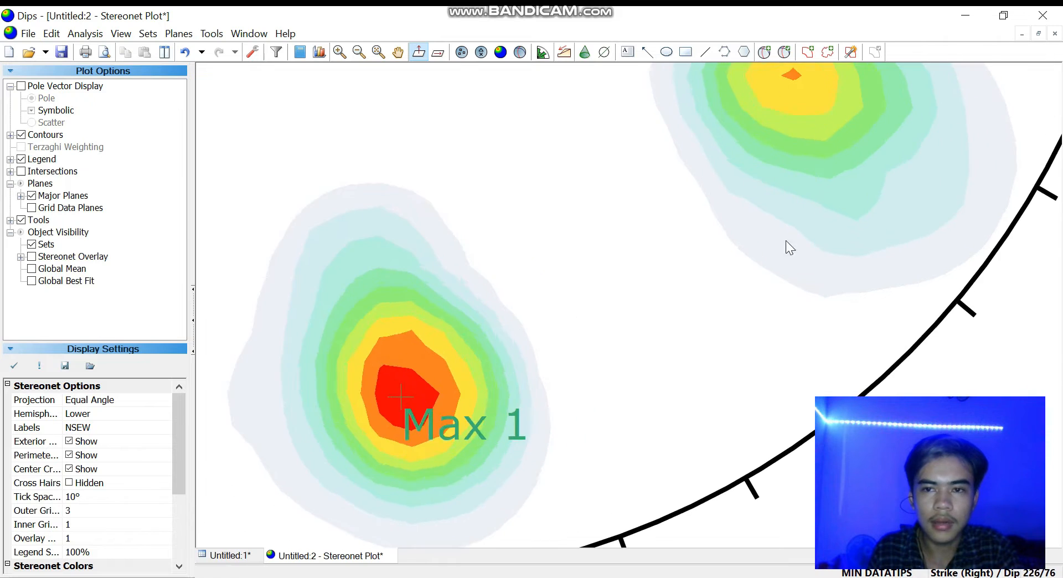
left_click(764, 52)
scroll(824, 195, "up", 3)
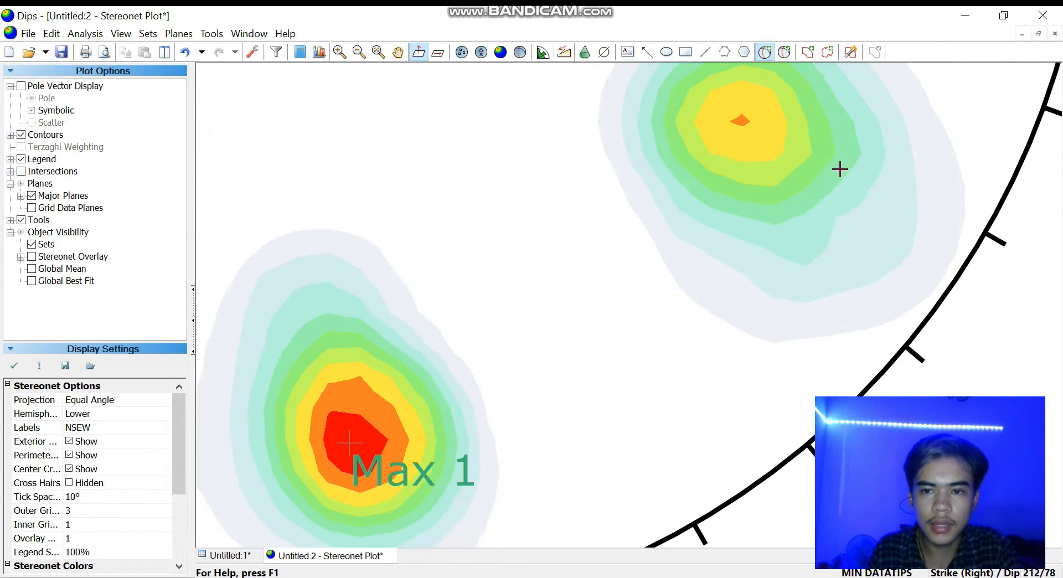
left_click(741, 121)
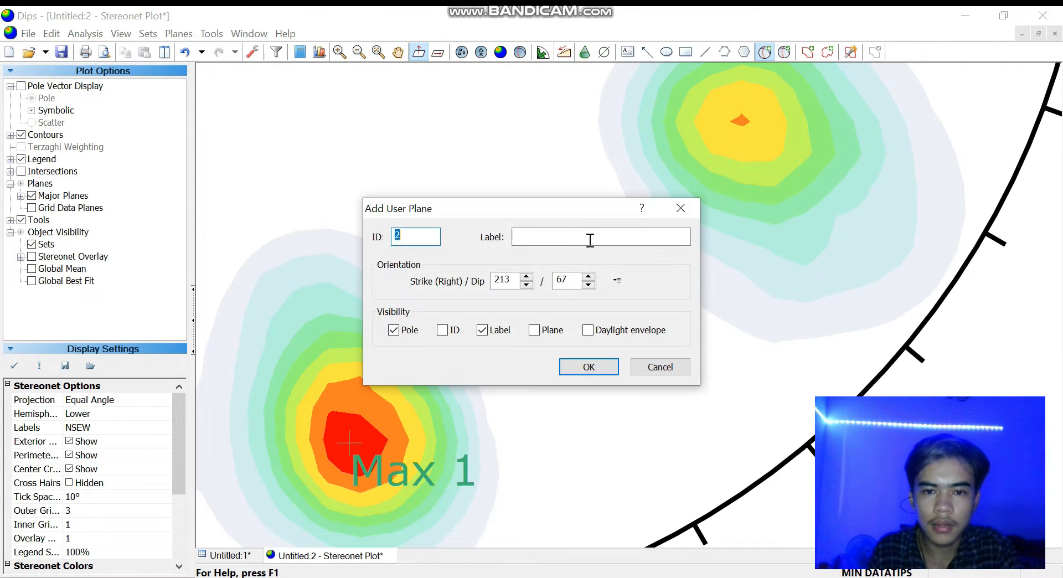
left_click(597, 233)
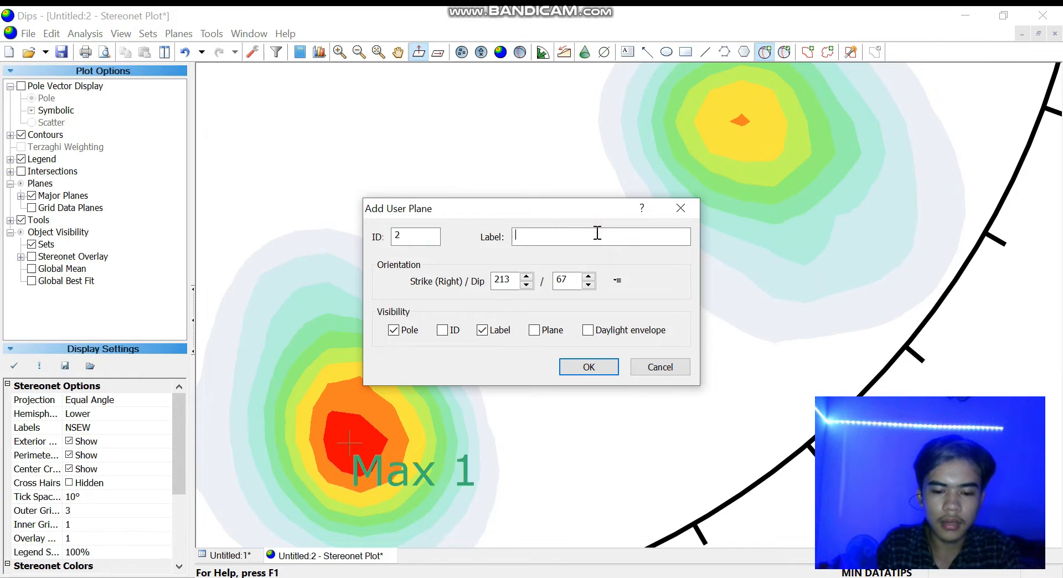
type("Max ")
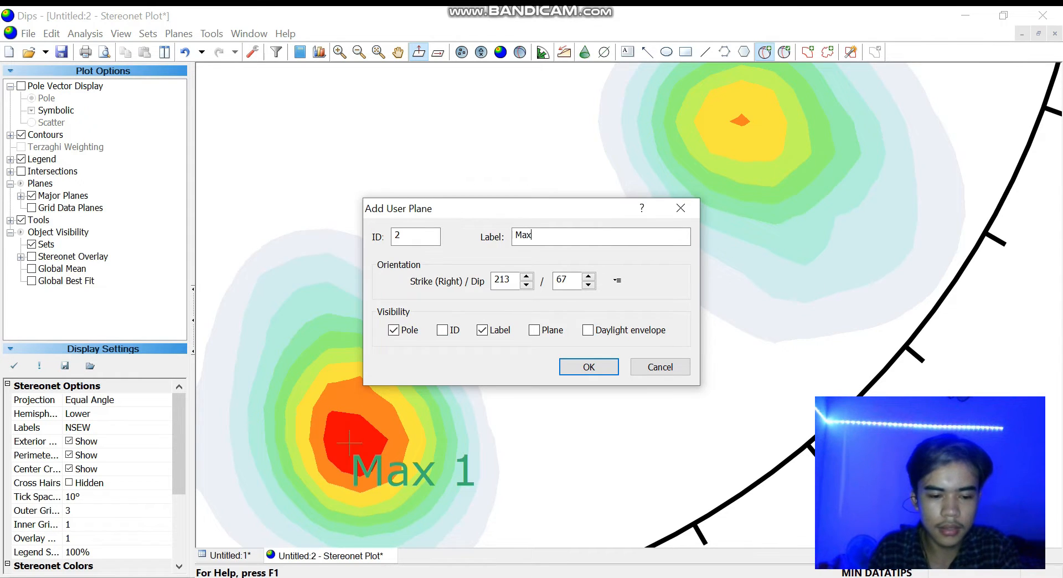
type("2")
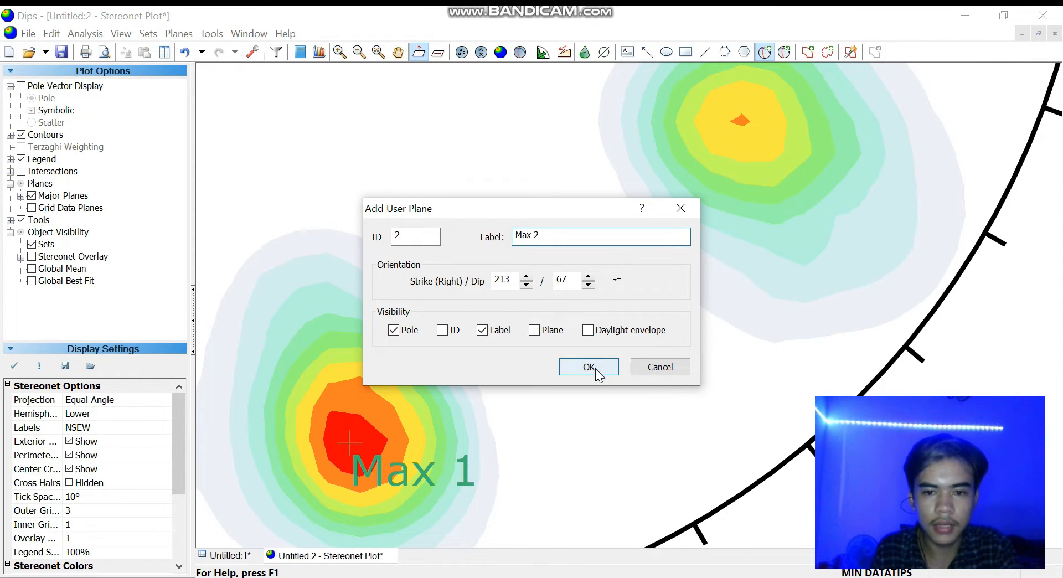
left_click(596, 368)
Add a user plane at the Max 1 pole, orientation 265/75, labelled "P1", with the pole hidden and the plane shown
scroll(649, 210, "down", 3)
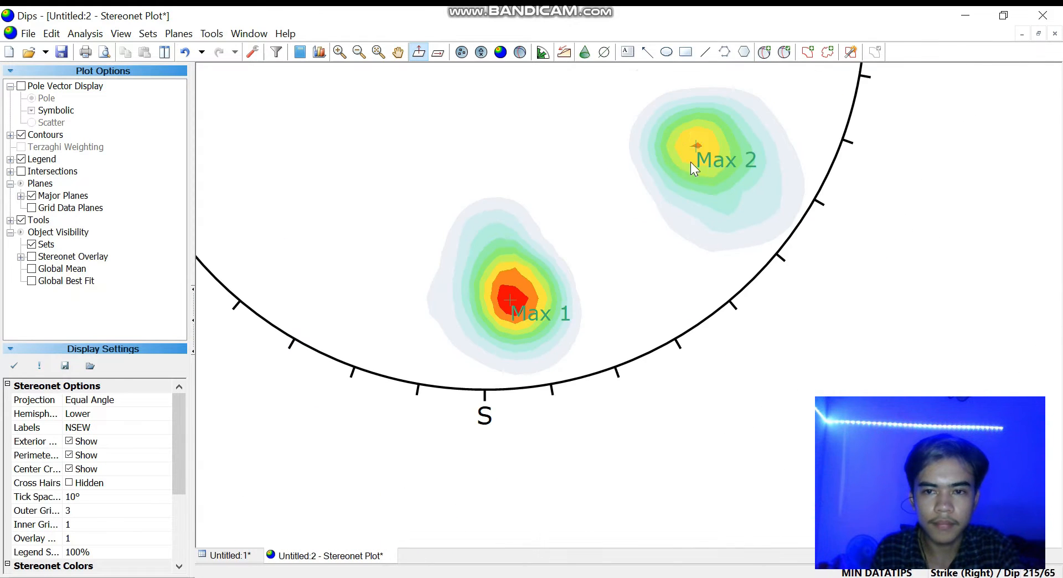
left_click(387, 53)
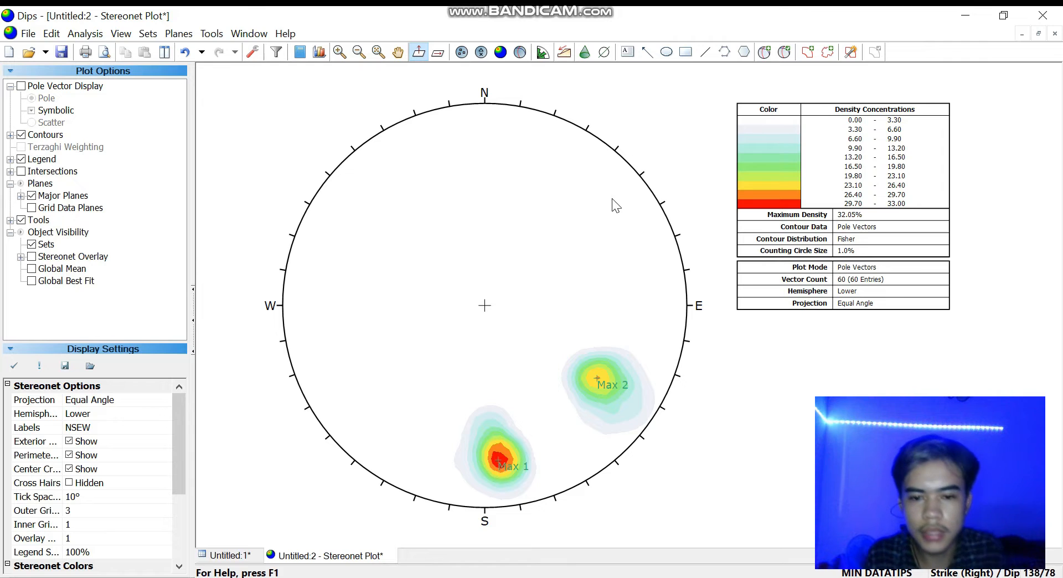
left_click(764, 52)
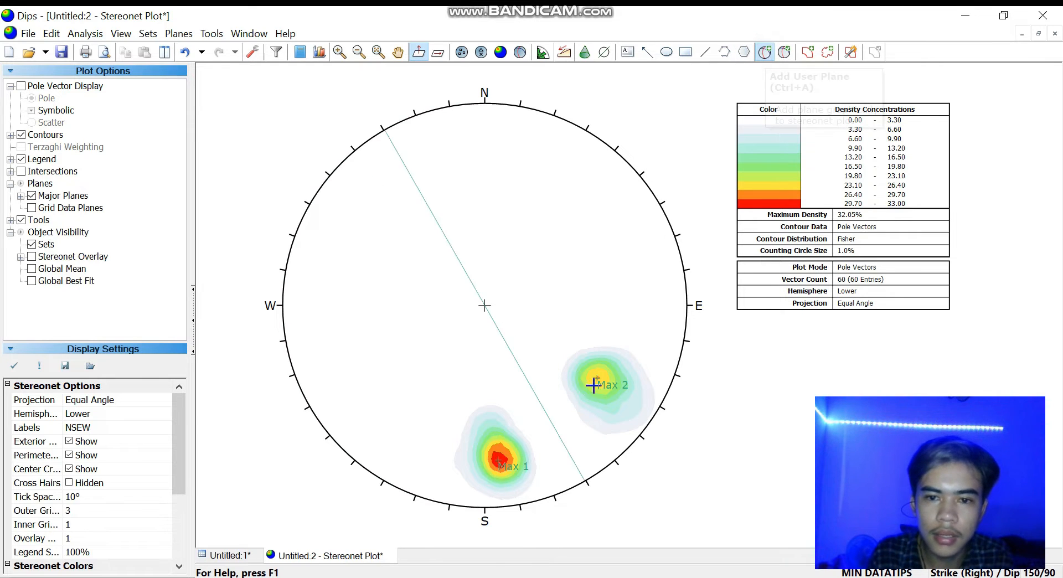
scroll(586, 397, "up", 2)
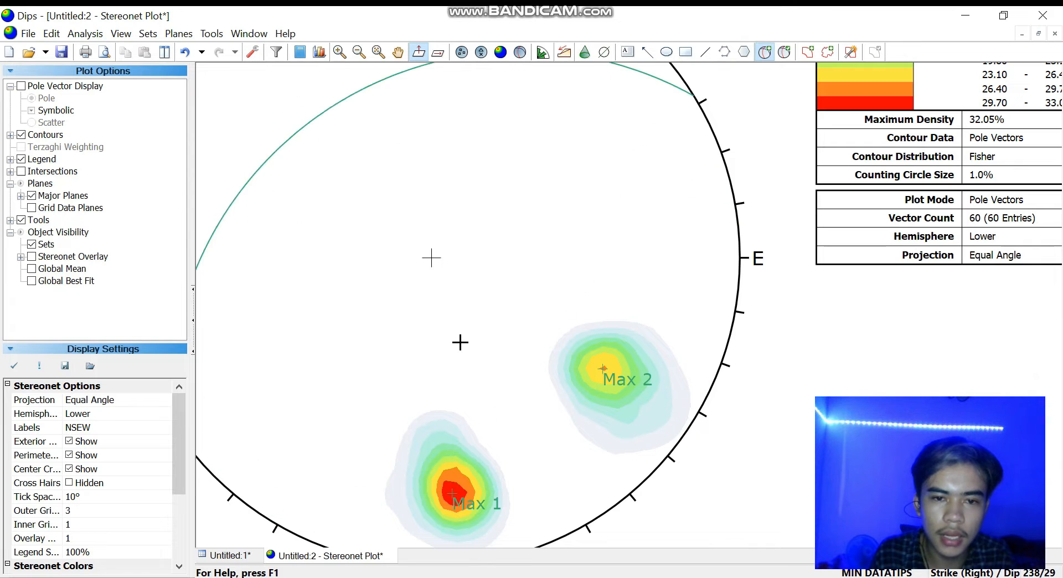
scroll(446, 468, "down", 3)
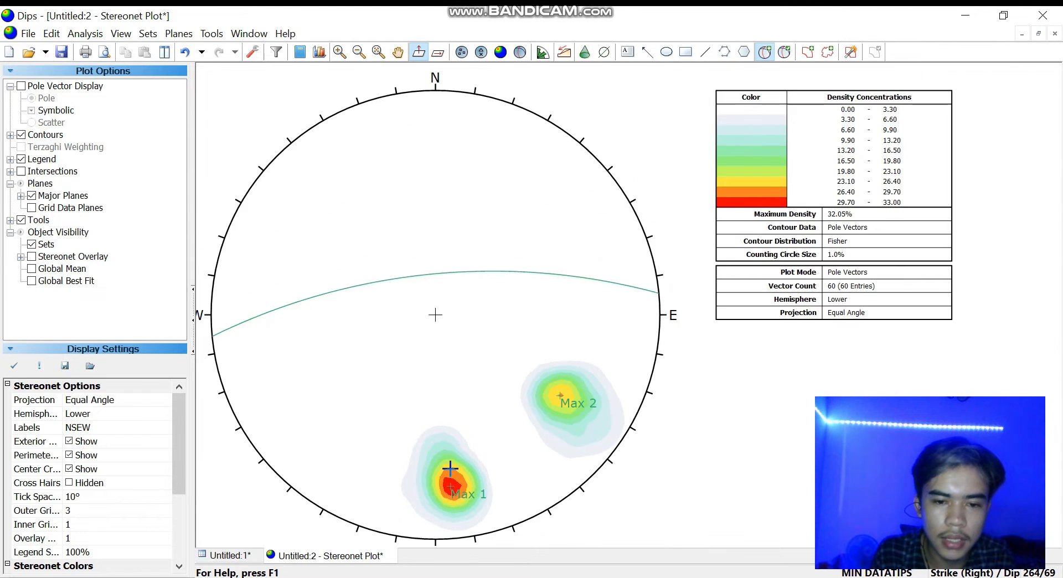
scroll(450, 468, "up", 3)
scroll(451, 468, "up", 2)
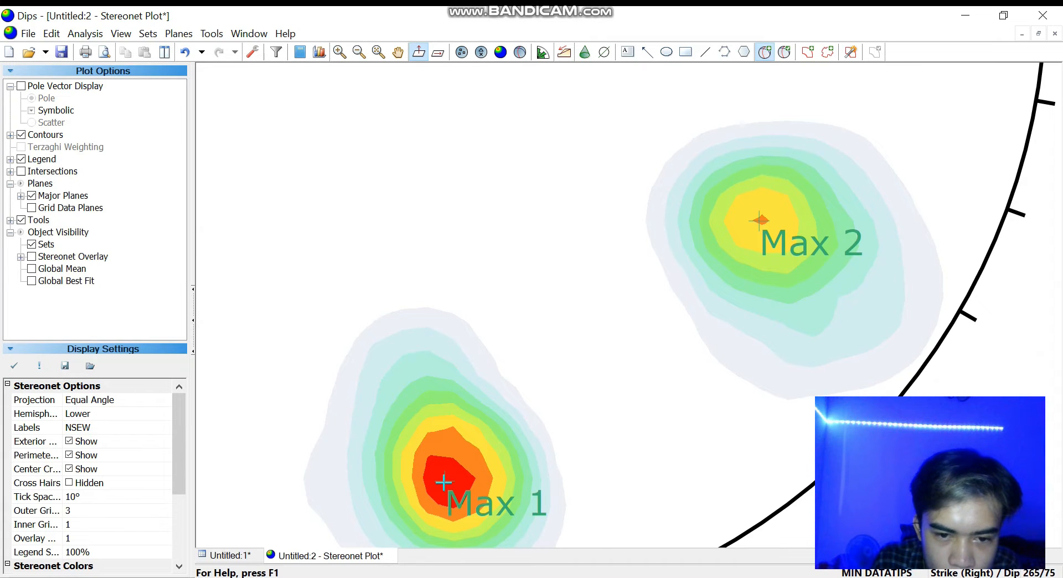
left_click(443, 481)
left_click(550, 241)
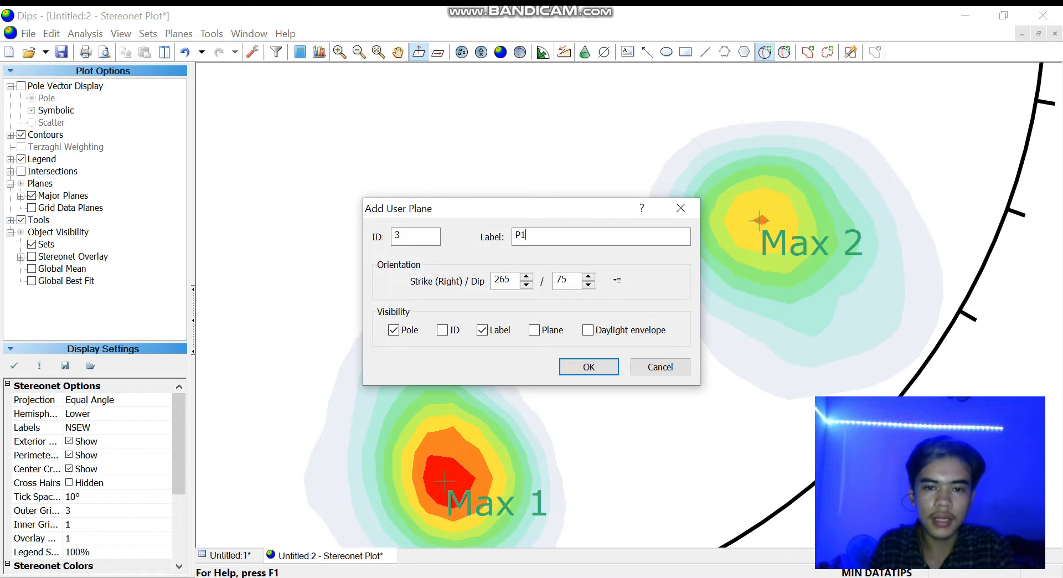
left_click(414, 329)
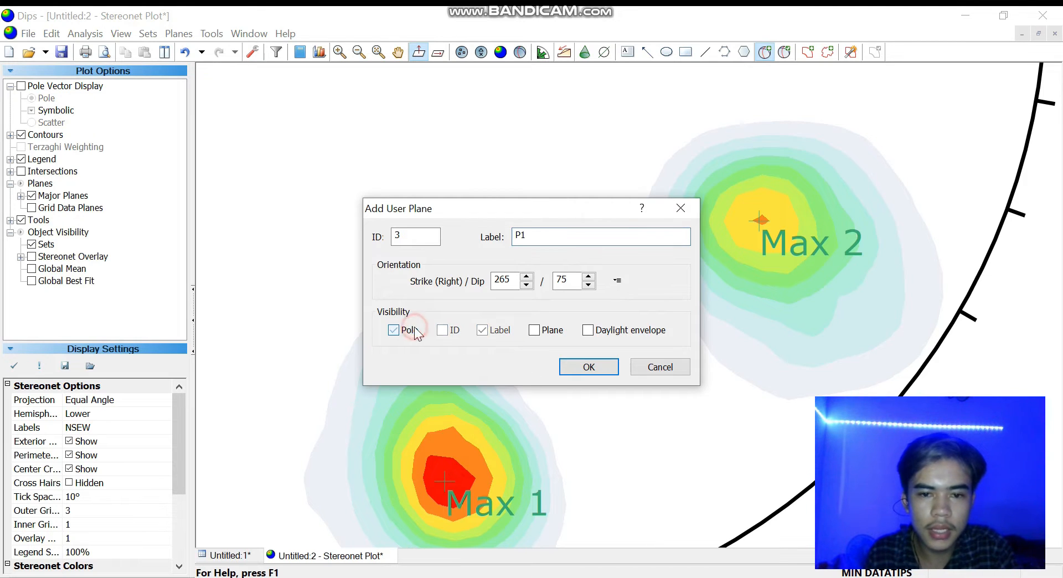
left_click(534, 330)
left_click(588, 367)
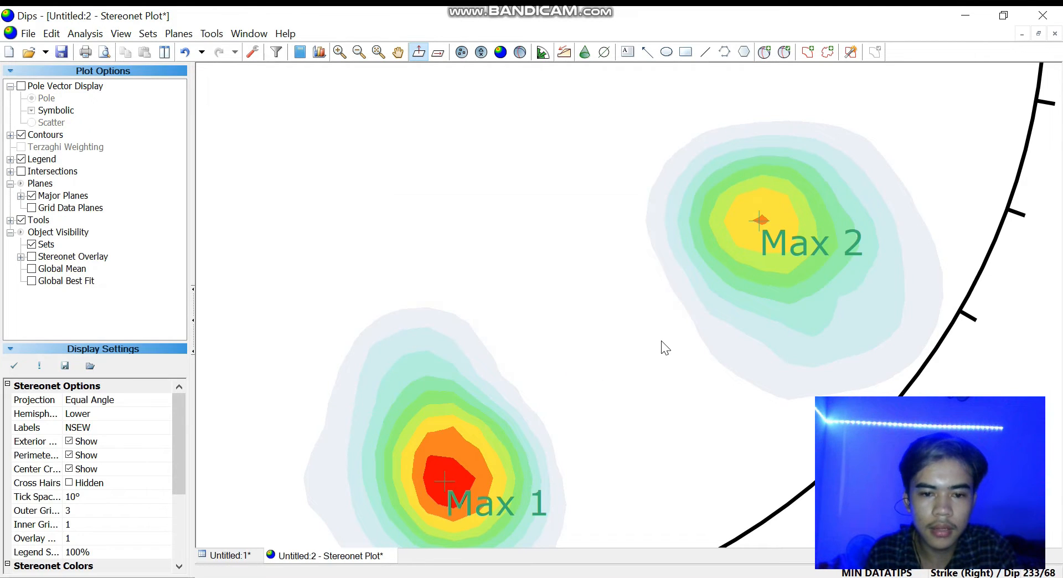
Add a user plane at the Max 2 pole, orientation 213/67, with its label and plane shown and the pole hidden
scroll(790, 321, "down", 3)
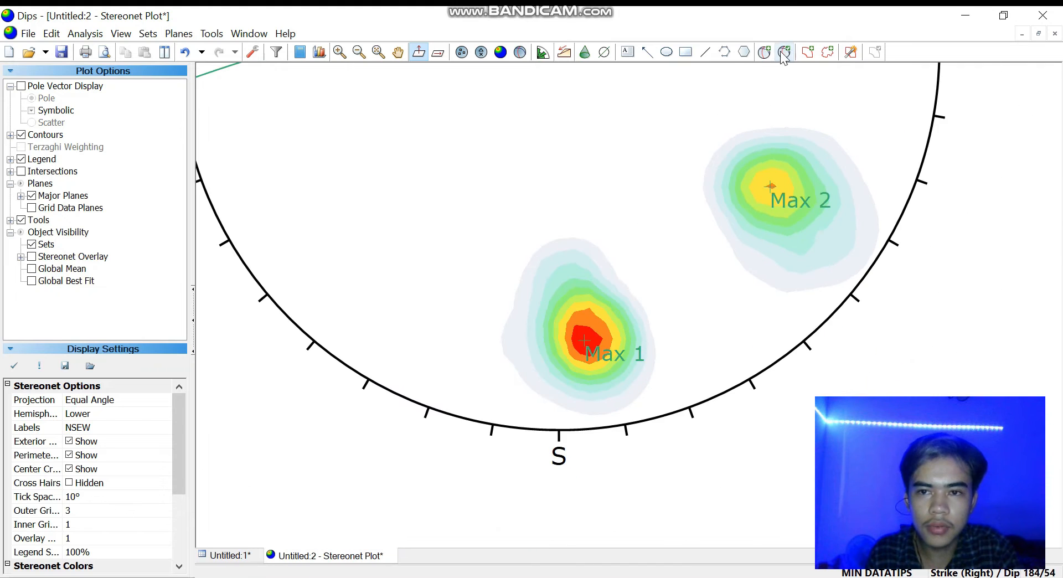
left_click(378, 52)
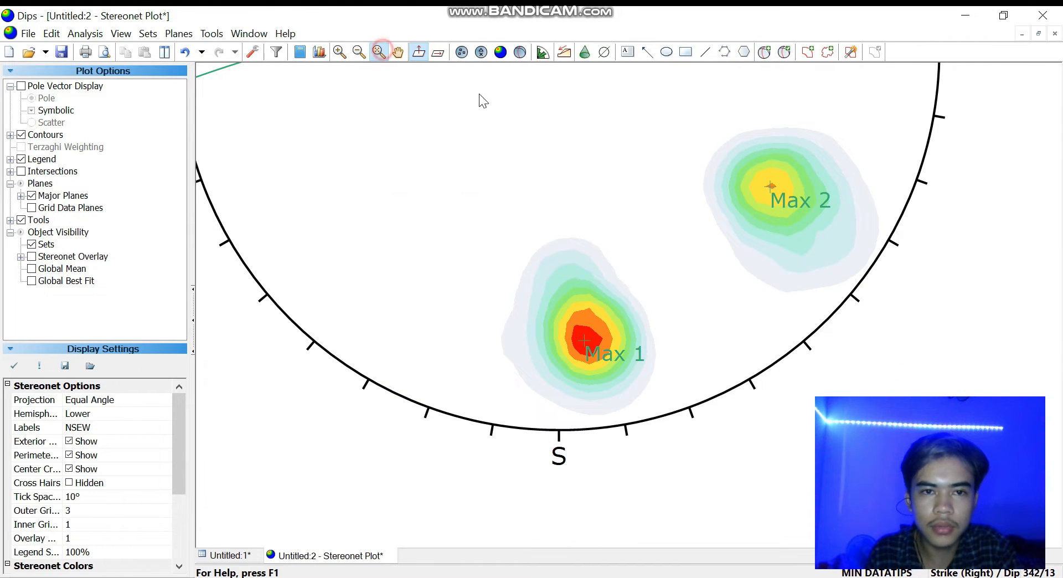
left_click(766, 52)
scroll(603, 377, "up", 5)
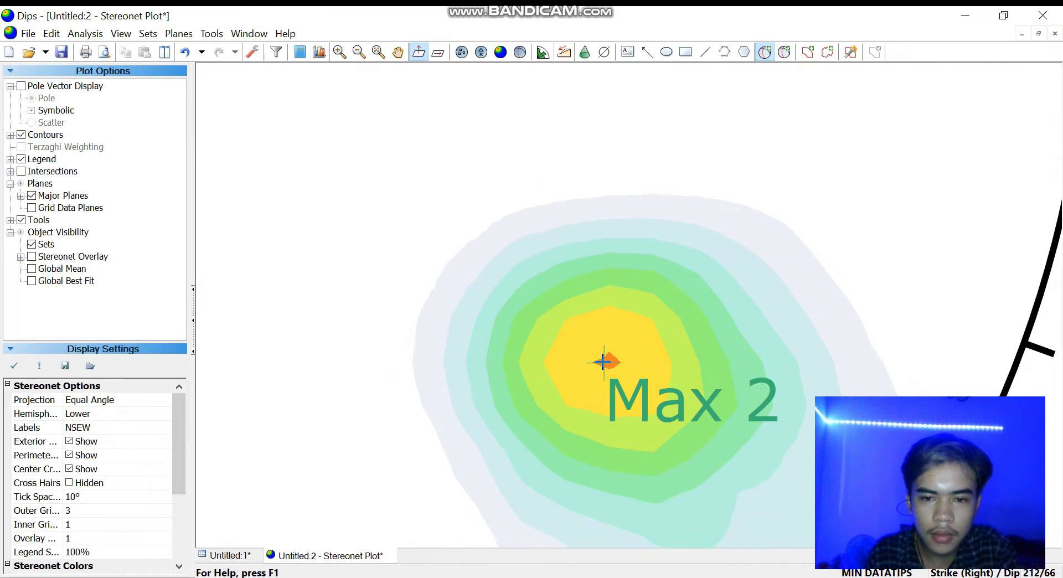
left_click(603, 363)
left_click(608, 244)
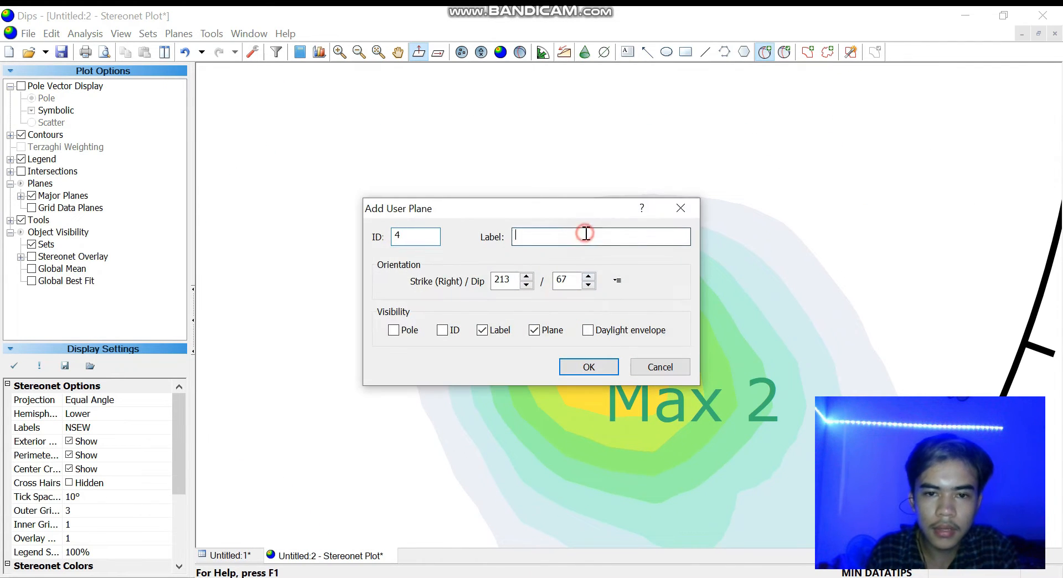
left_click(589, 367)
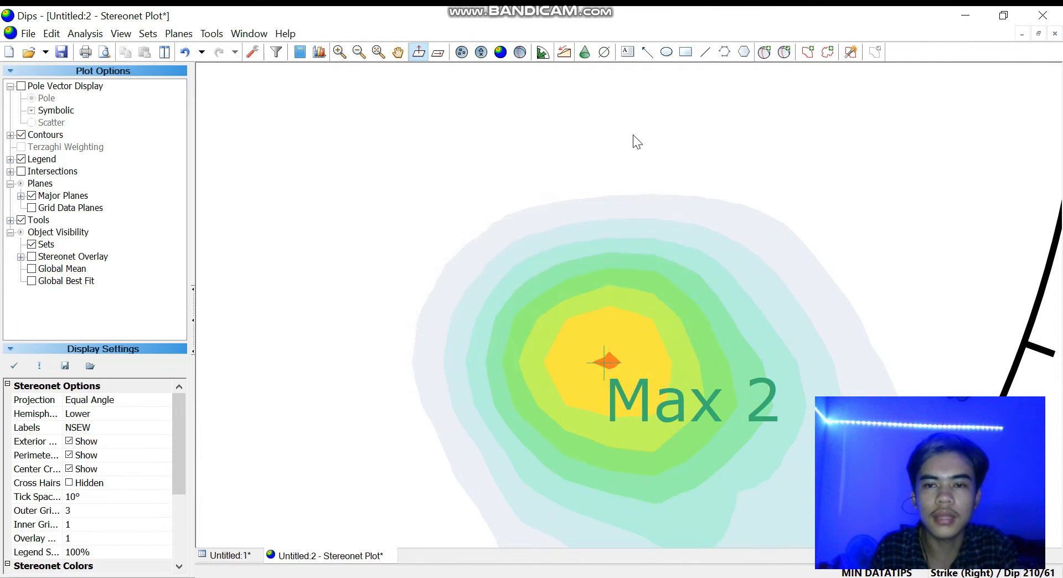
scroll(427, 175, "down", 3)
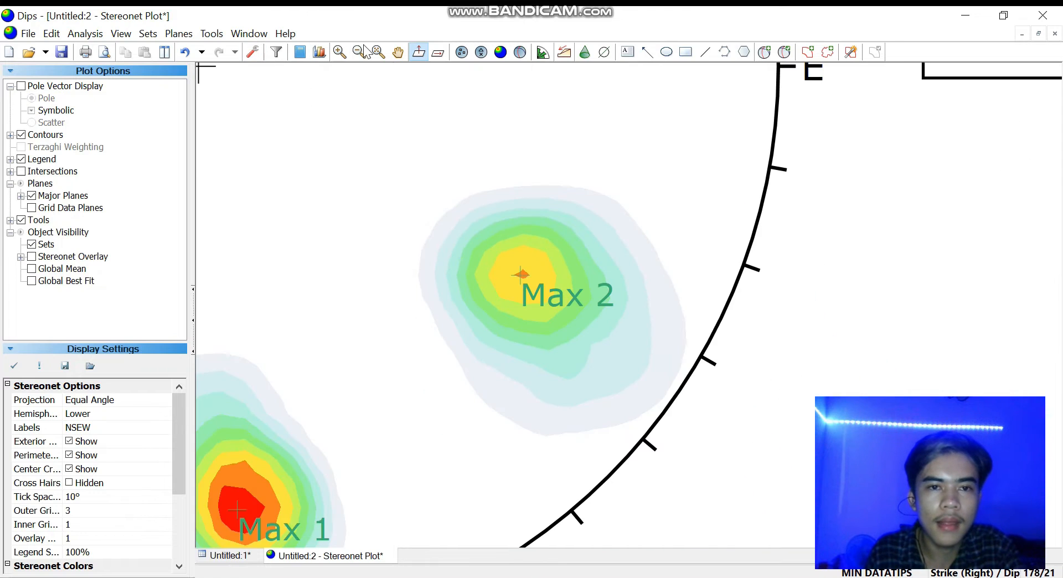
Add a user plane at the P1–P2 intersection, orientation 35/23, labelled "Sigma 2", showing its pole and label with the plane hidden
left_click(381, 54)
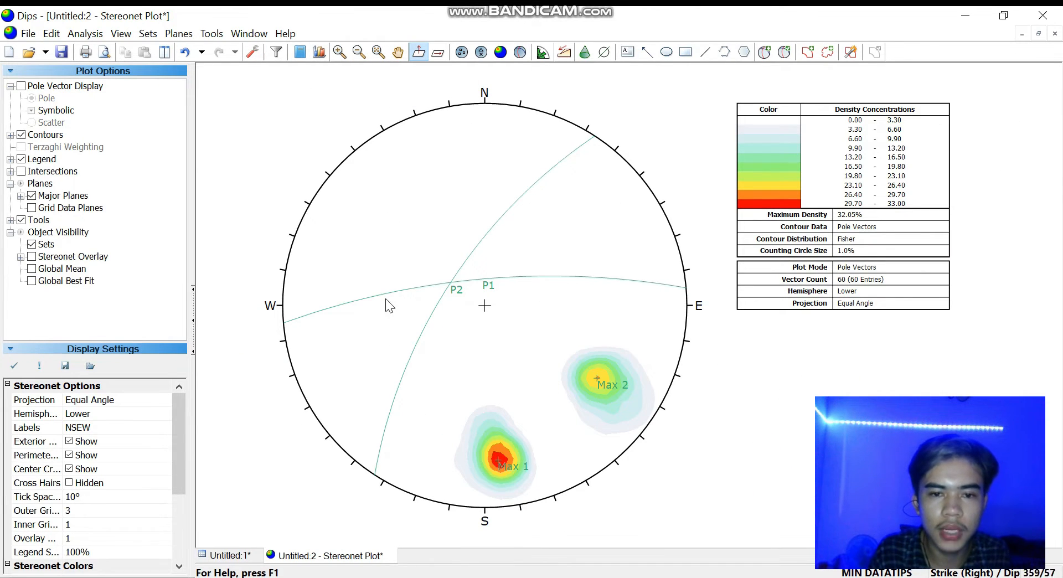
scroll(457, 323, "up", 2)
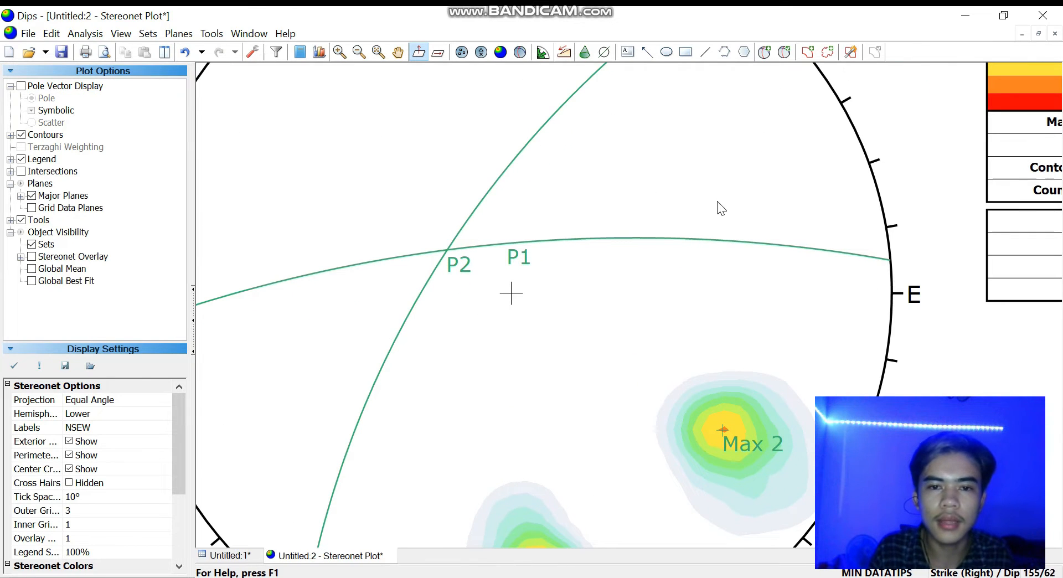
left_click(764, 52)
scroll(484, 245, "up", 1)
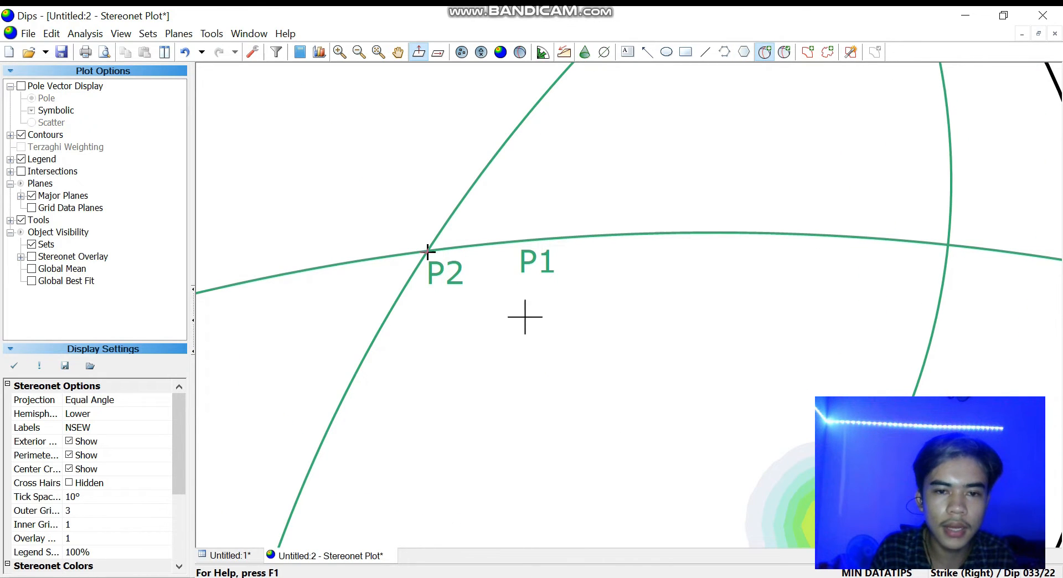
left_click(428, 252)
left_click(531, 235)
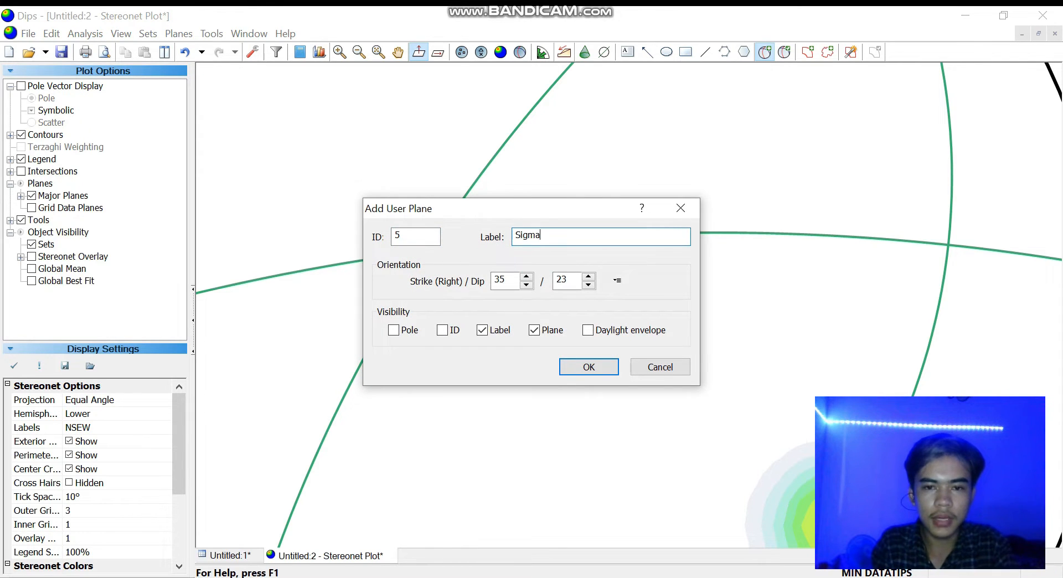
left_click(403, 330)
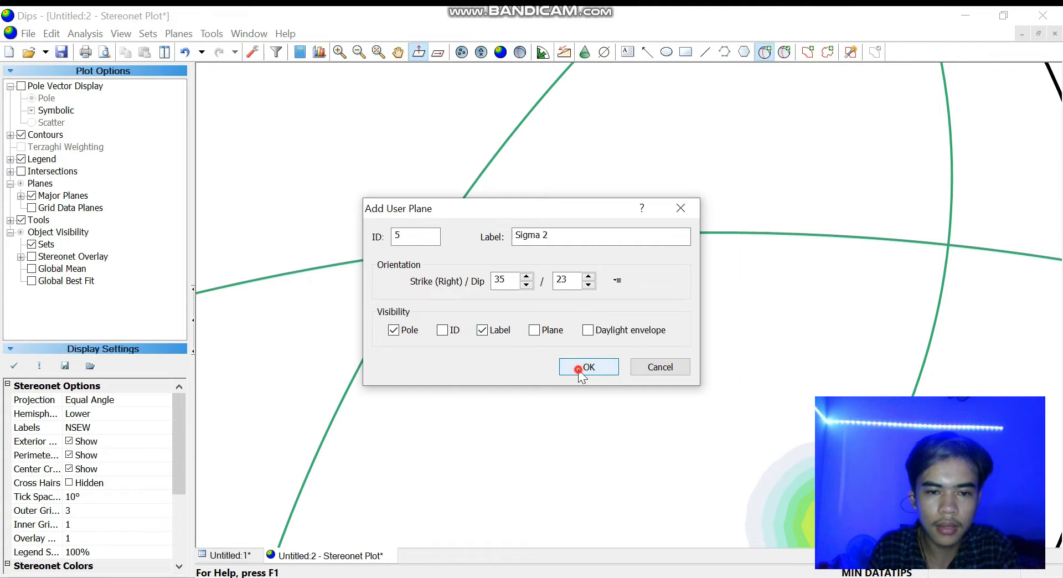
left_click(579, 369)
Add a user plane at the Sigma 2 pole, orientation 34/23, labelled "Griddle Plane", with its label and plane shown and the pole hidden
scroll(582, 304, "down", 3)
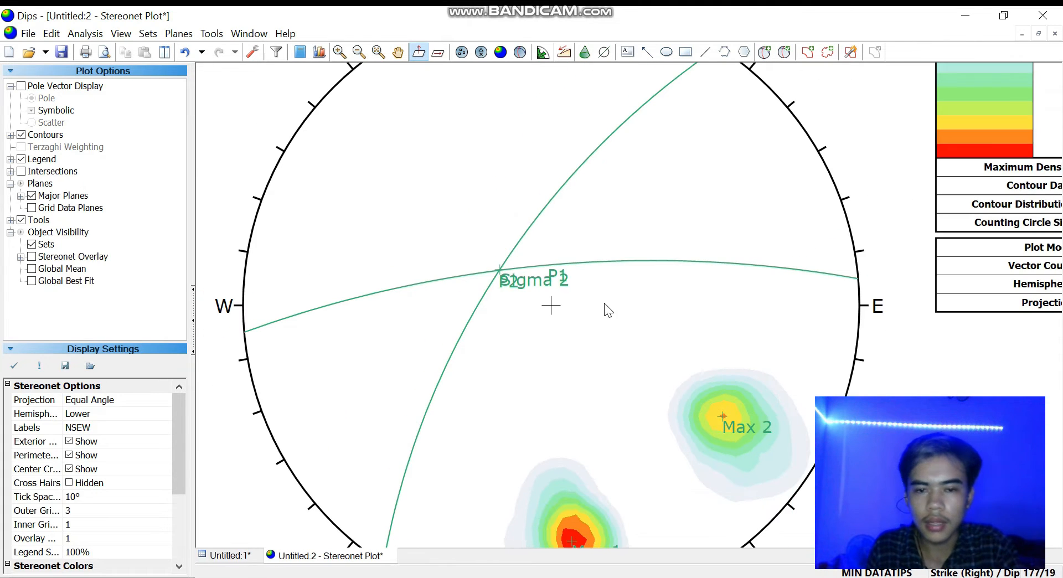
scroll(724, 202, "down", 2)
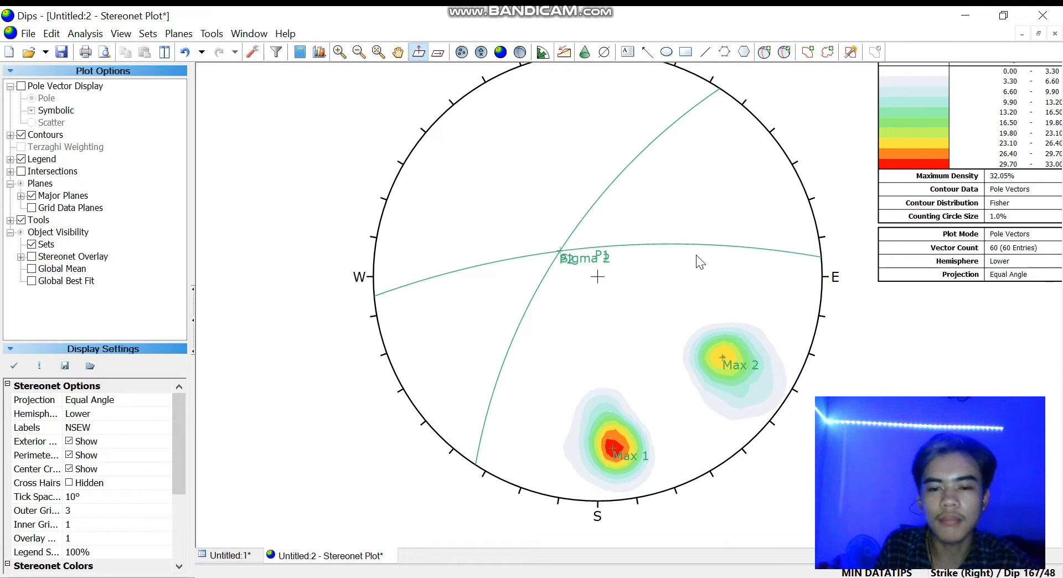
left_click(765, 52)
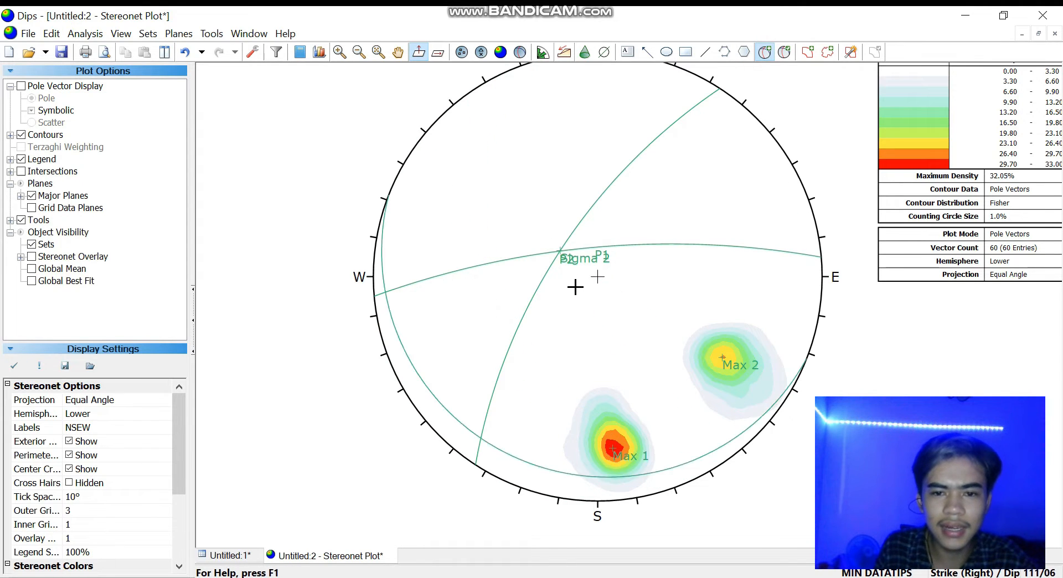
scroll(554, 244, "up", 1)
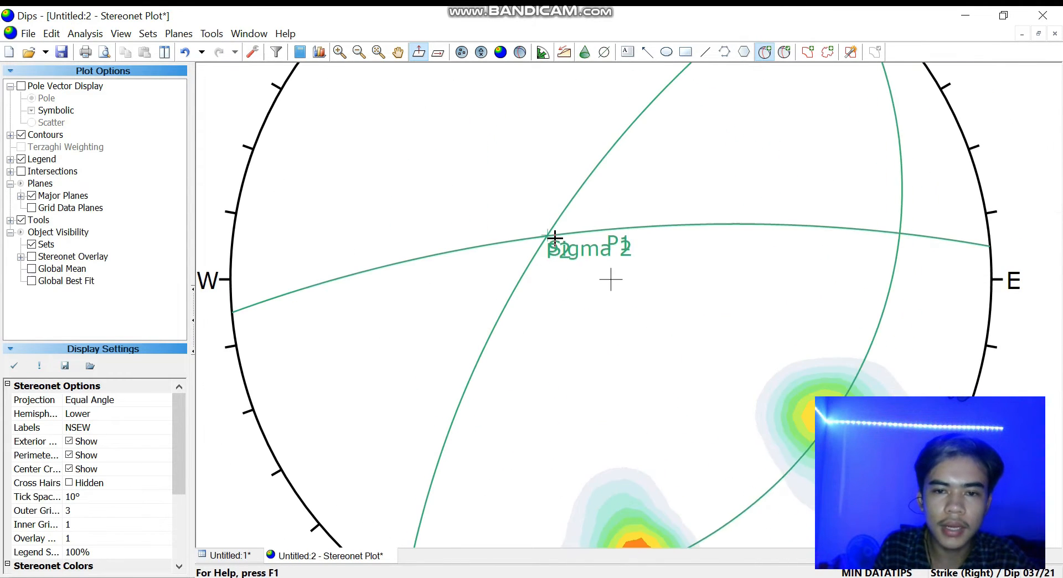
scroll(540, 233, "up", 2)
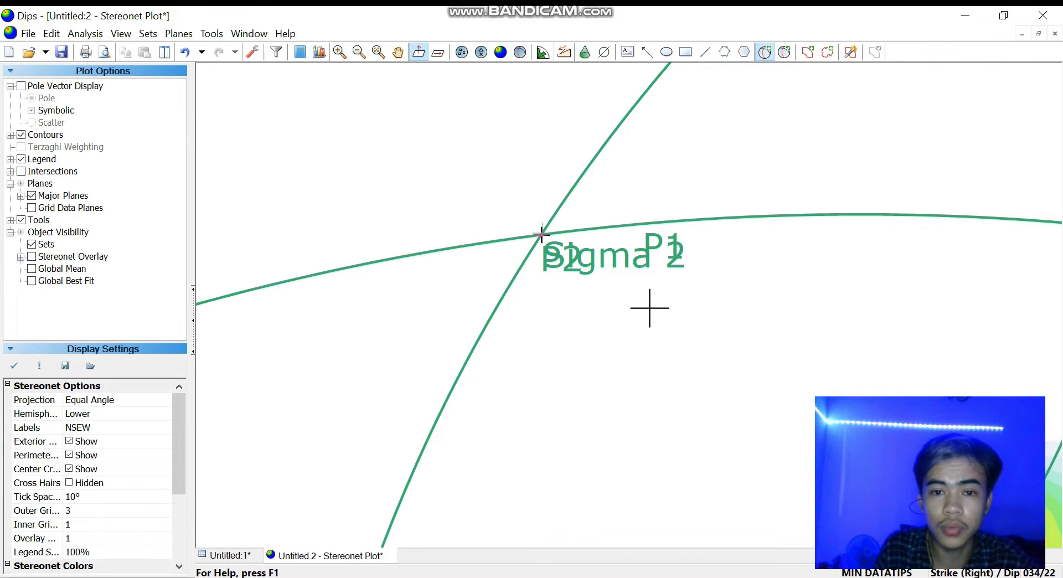
left_click(542, 234)
left_click(550, 244)
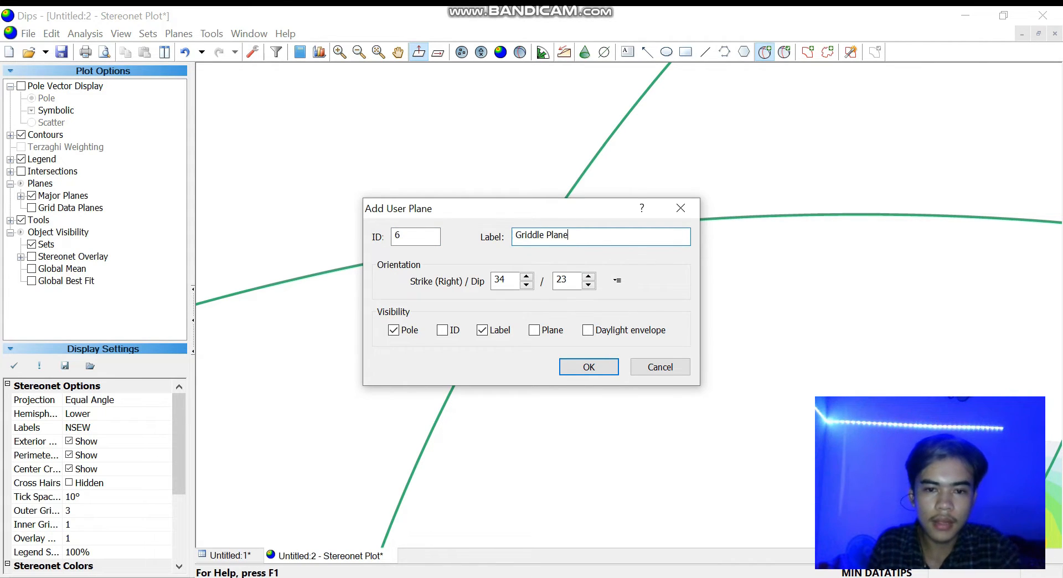
left_click(398, 331)
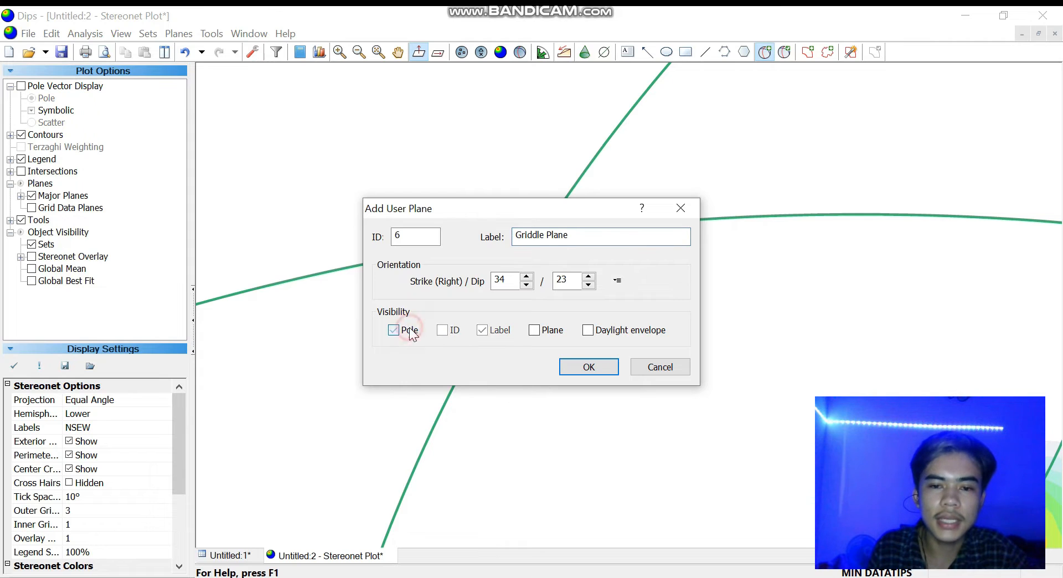
left_click(536, 330)
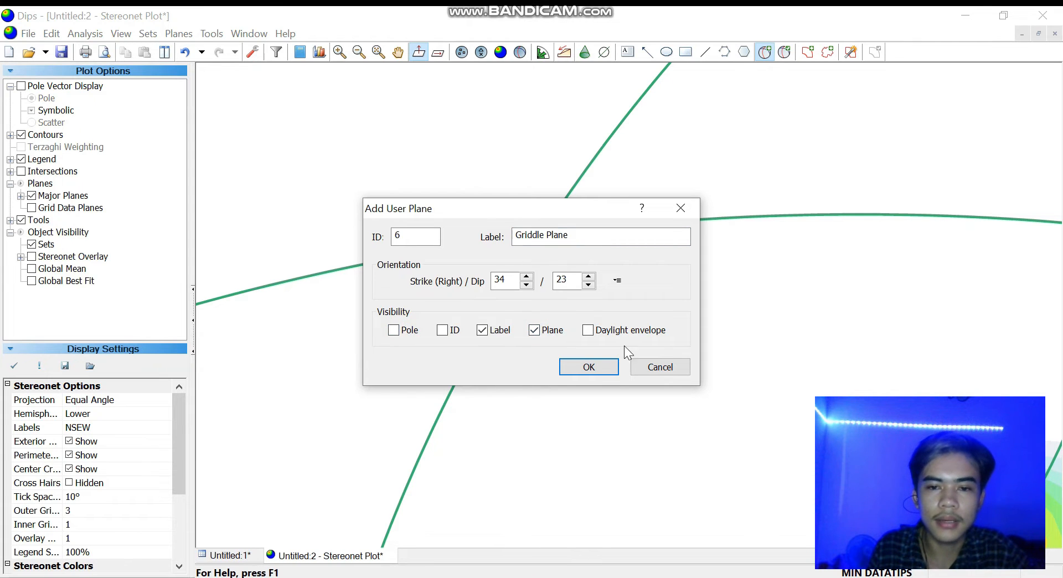
left_click(588, 367)
Measure the angle from the P1–Griddle Plane intersection (170/74) to the P2–Griddle Plane intersection at the southwestern perimeter (303/90)
scroll(755, 365, "down", 3)
scroll(806, 402, "down", 2)
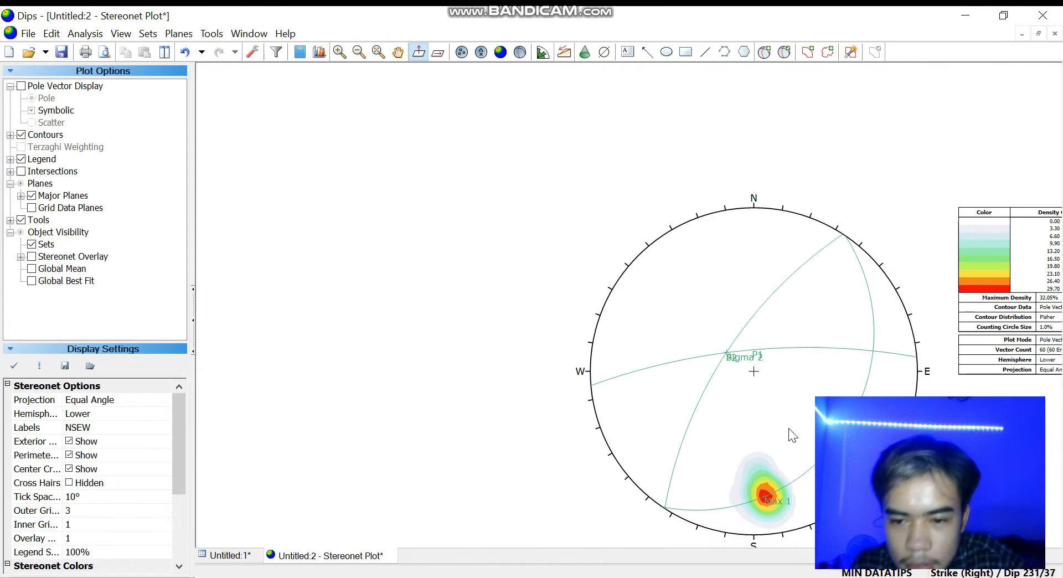
left_click(378, 51)
left_click(398, 51)
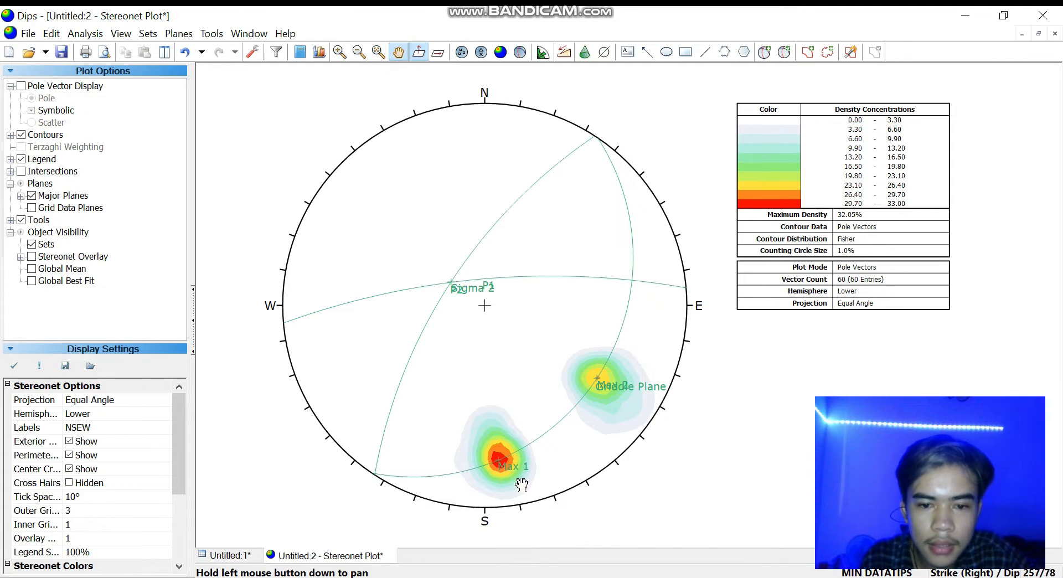
left_click(398, 52)
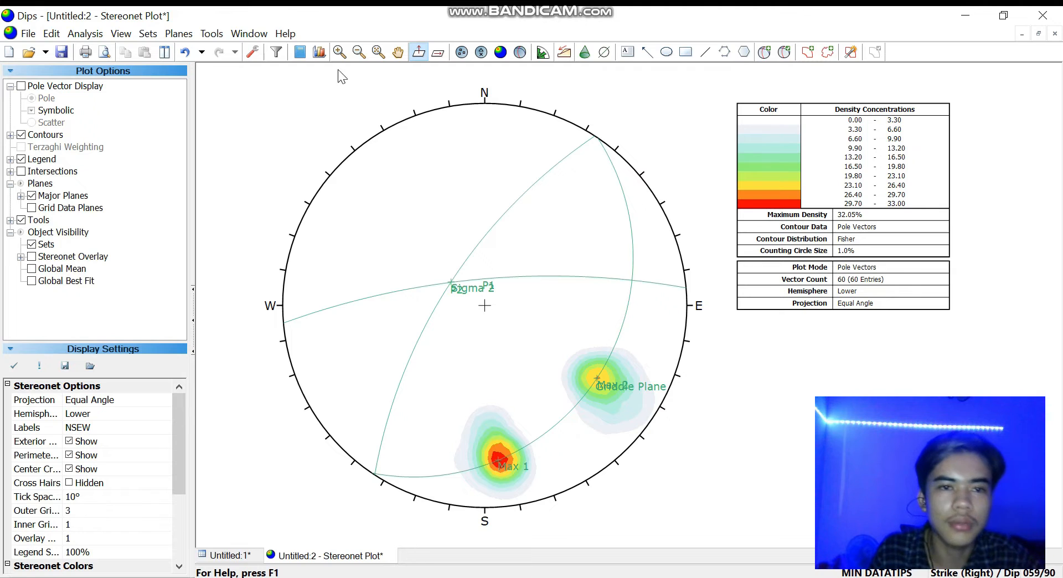
left_click(206, 35)
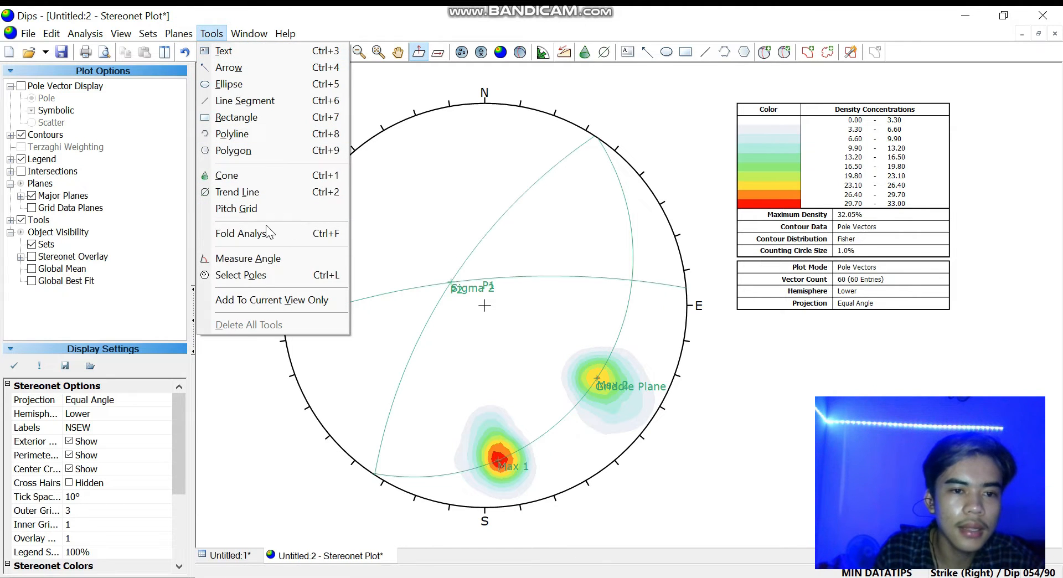
left_click(264, 264)
scroll(653, 196, "up", 3)
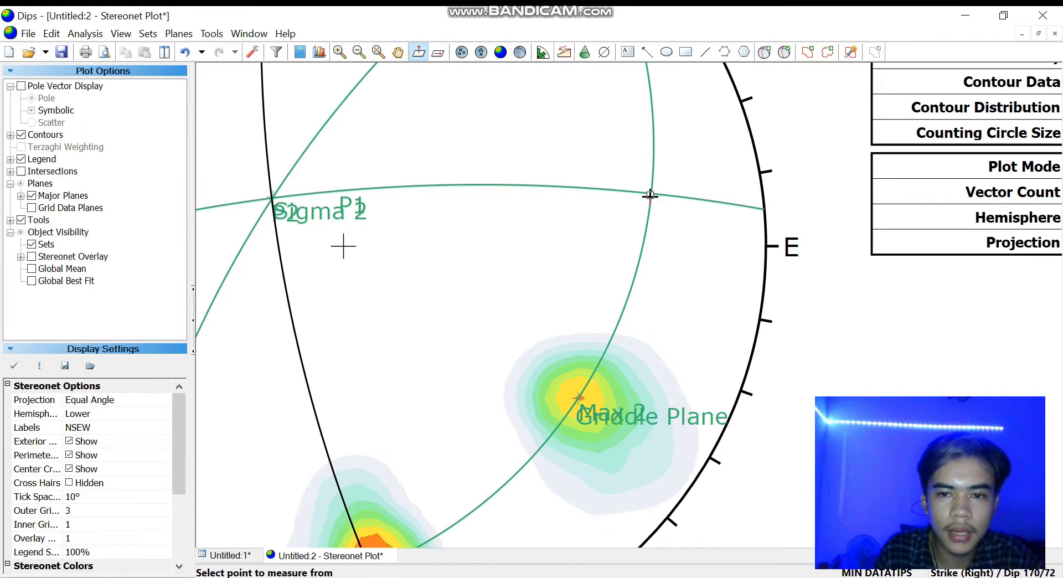
left_click(652, 193)
scroll(532, 354, "down", 3)
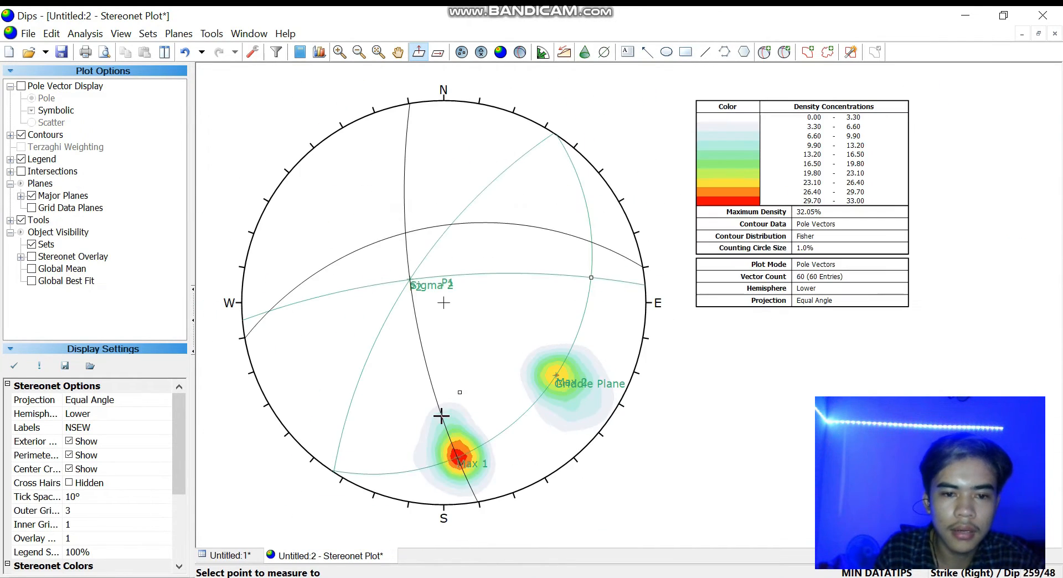
scroll(351, 450, "up", 5)
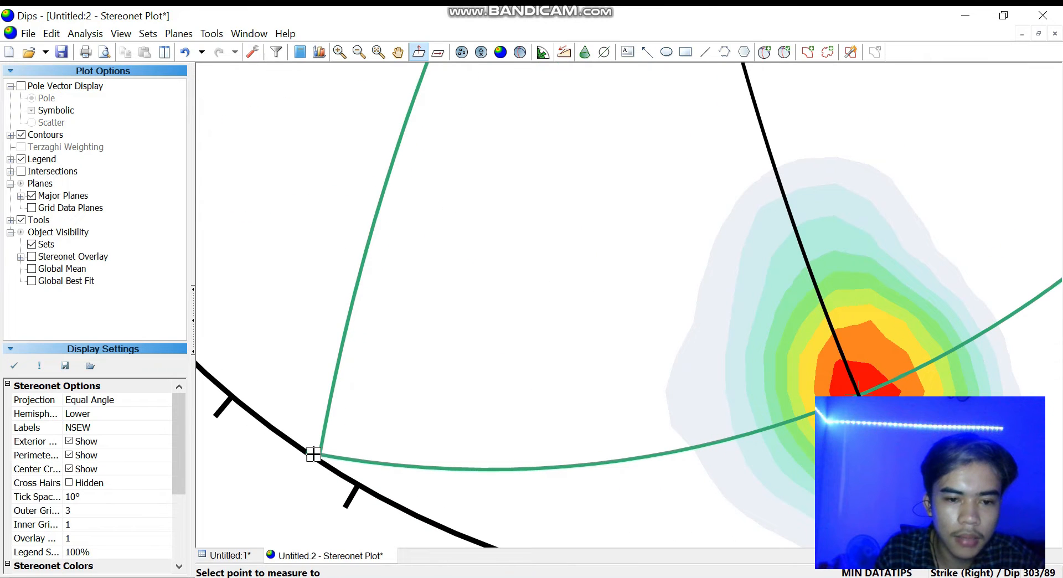
left_click(318, 453)
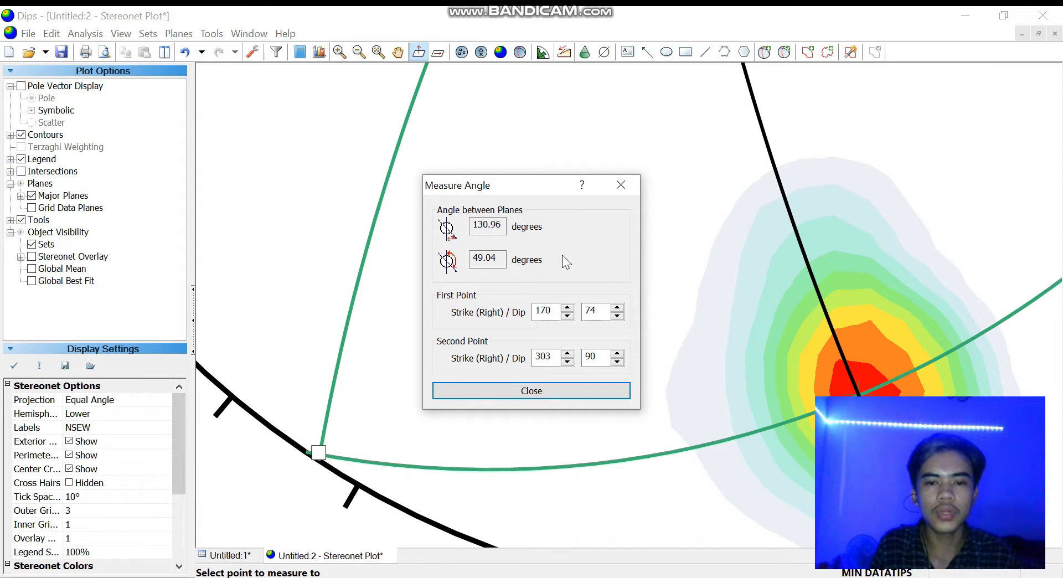
left_click_drag(536, 185, 376, 153)
left_click(358, 51)
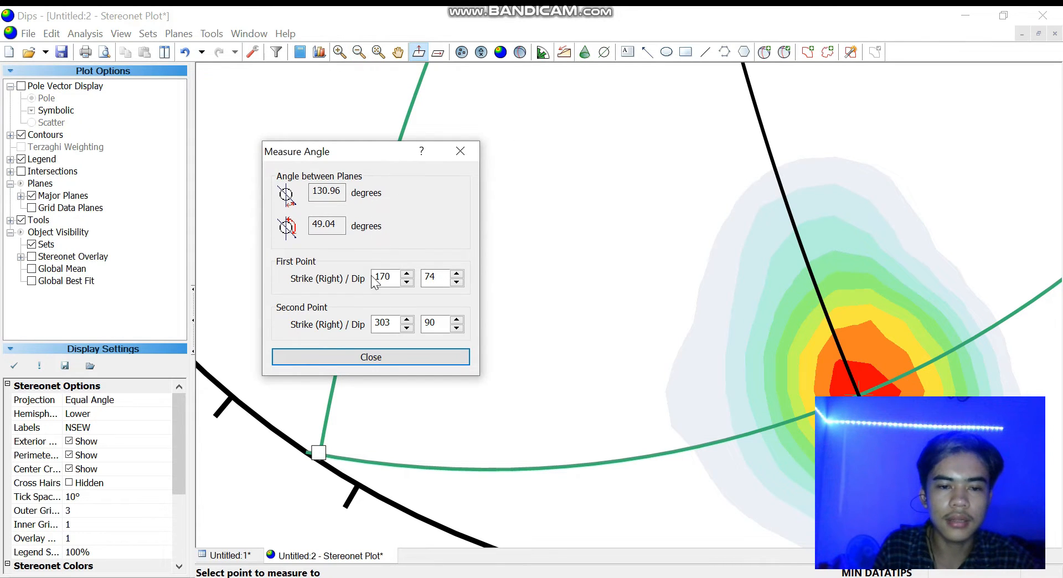
left_click(381, 361)
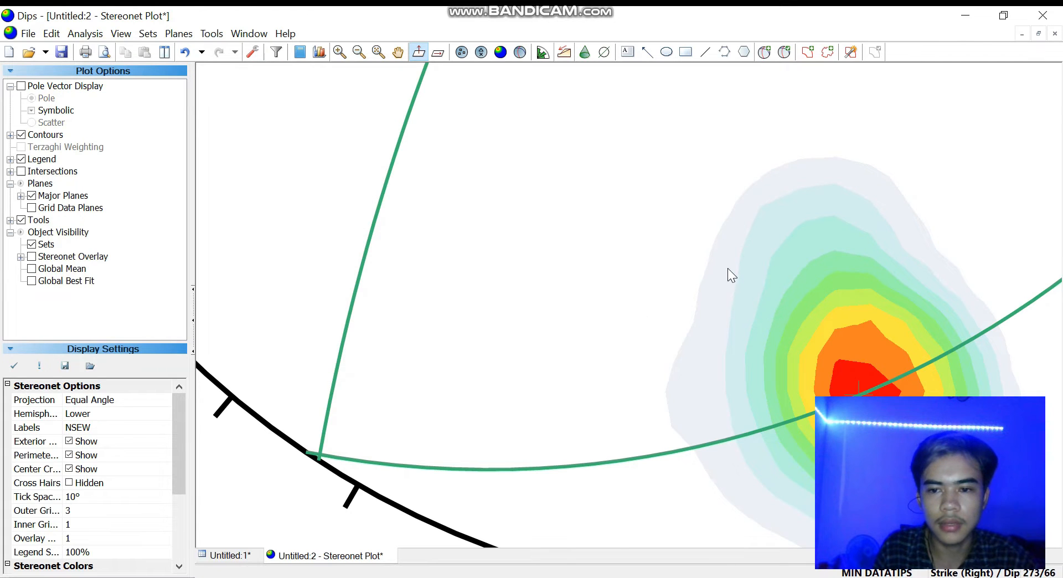
Place a pitch grid centred on the Sigma 2 pole so that it follows the Griddle Plane
scroll(728, 260, "down", 2)
left_click(380, 52)
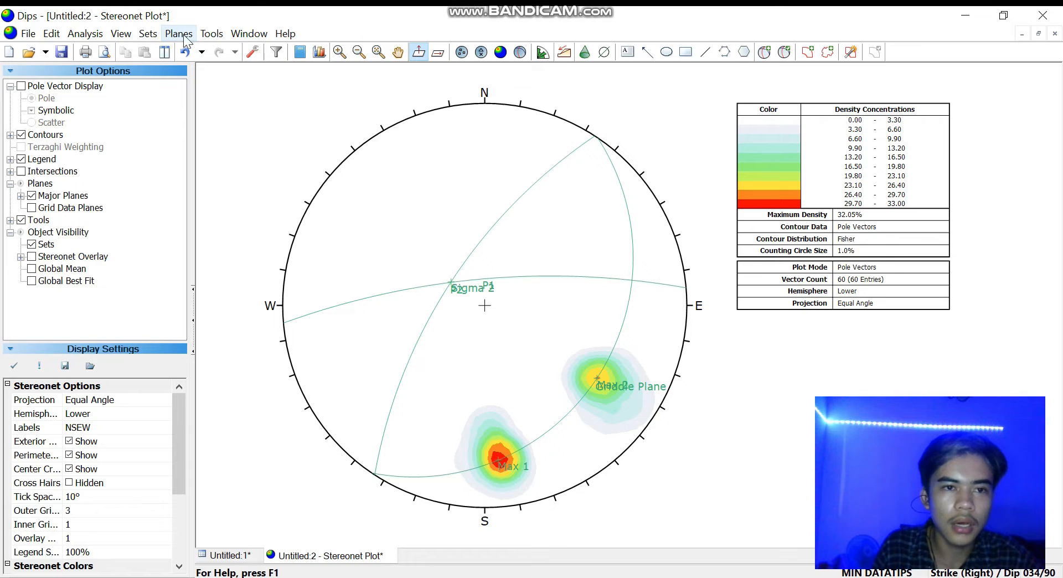
left_click(212, 34)
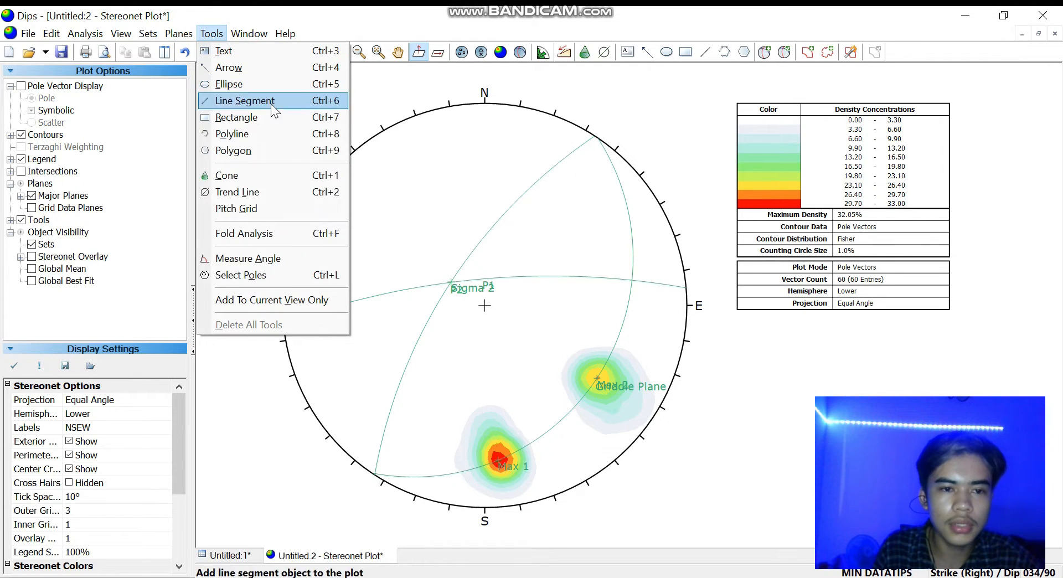
left_click(262, 209)
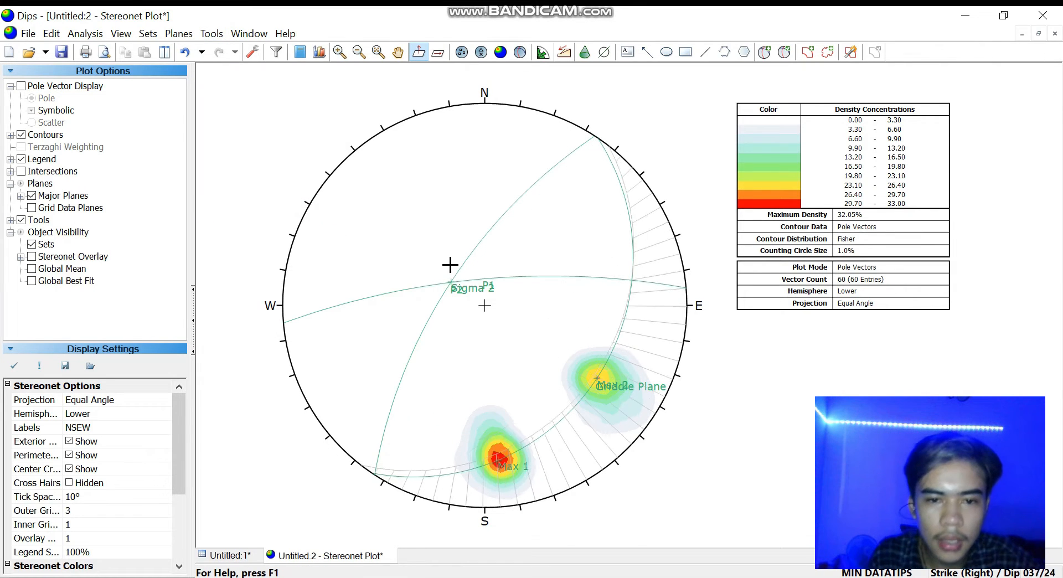
scroll(440, 286, "up", 2)
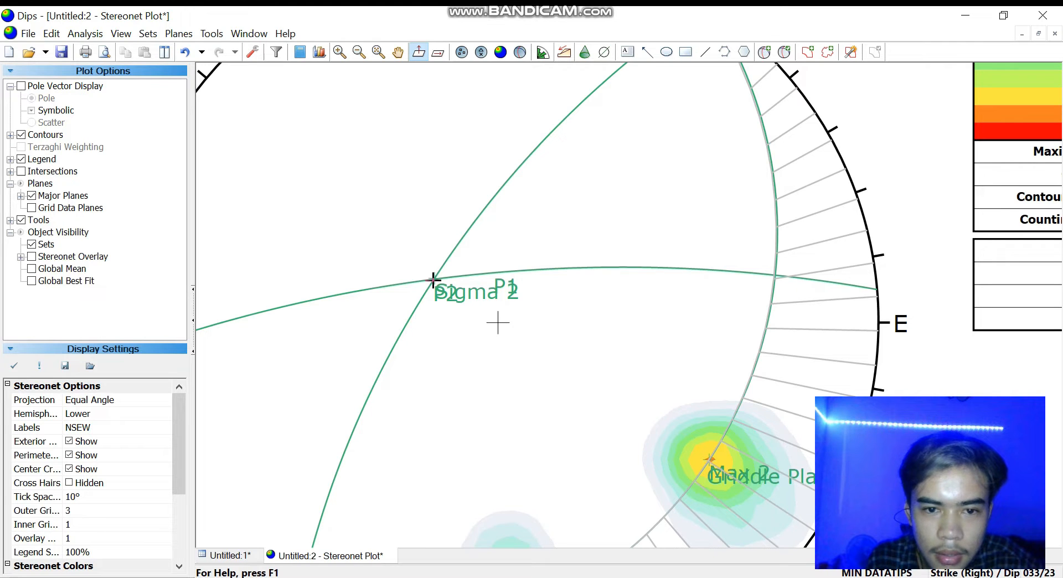
left_click(433, 279)
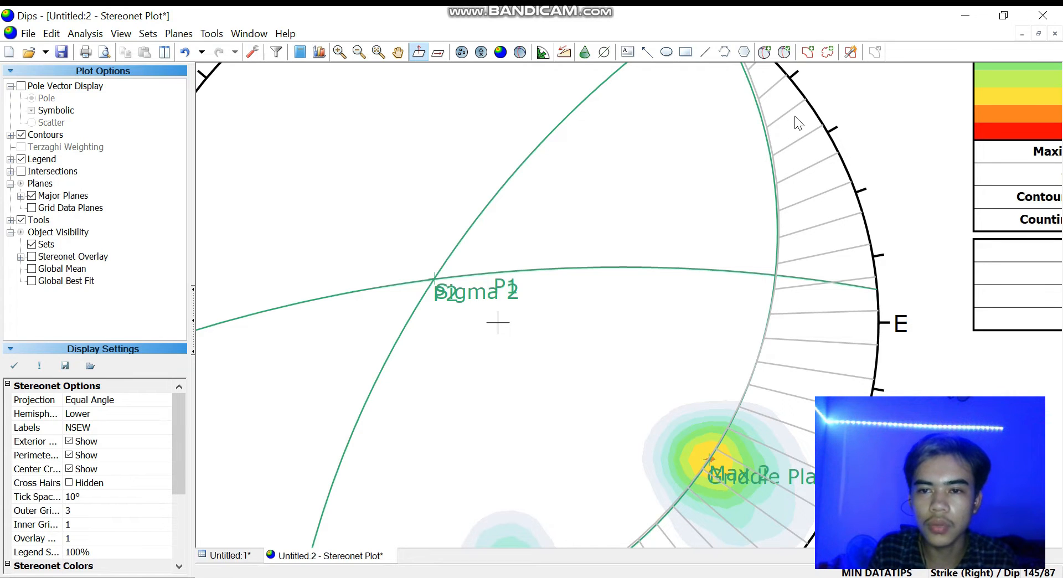
Delete all tool objects from the stereonet and place a new pitch grid along the Griddle Plane
left_click(212, 34)
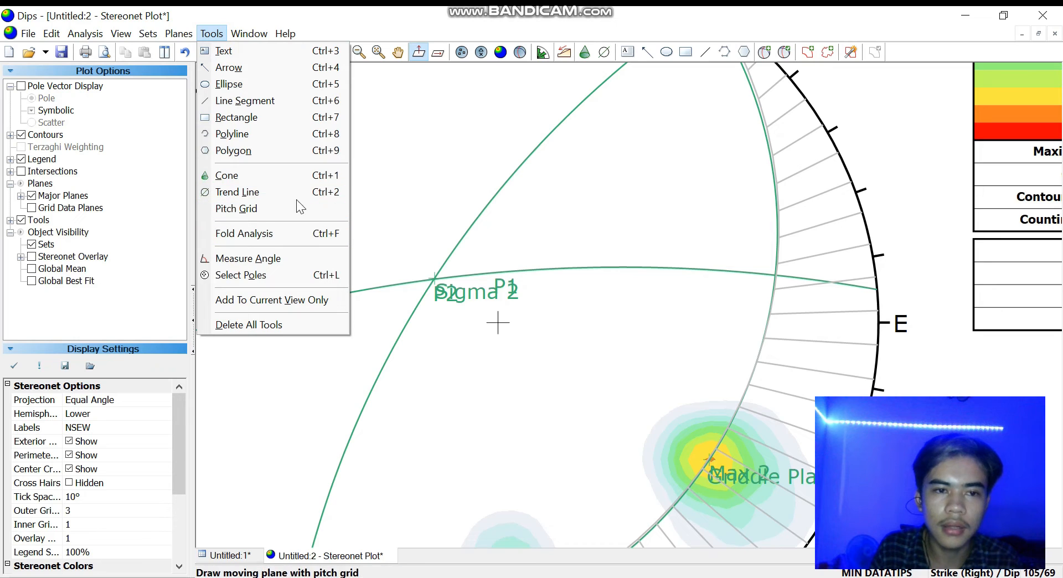
left_click(244, 326)
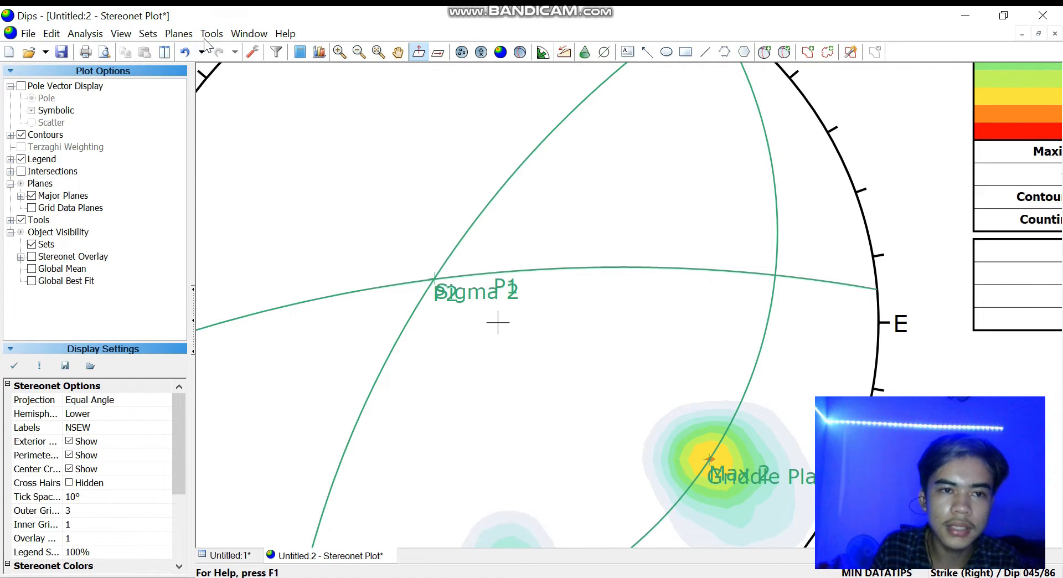
left_click(212, 34)
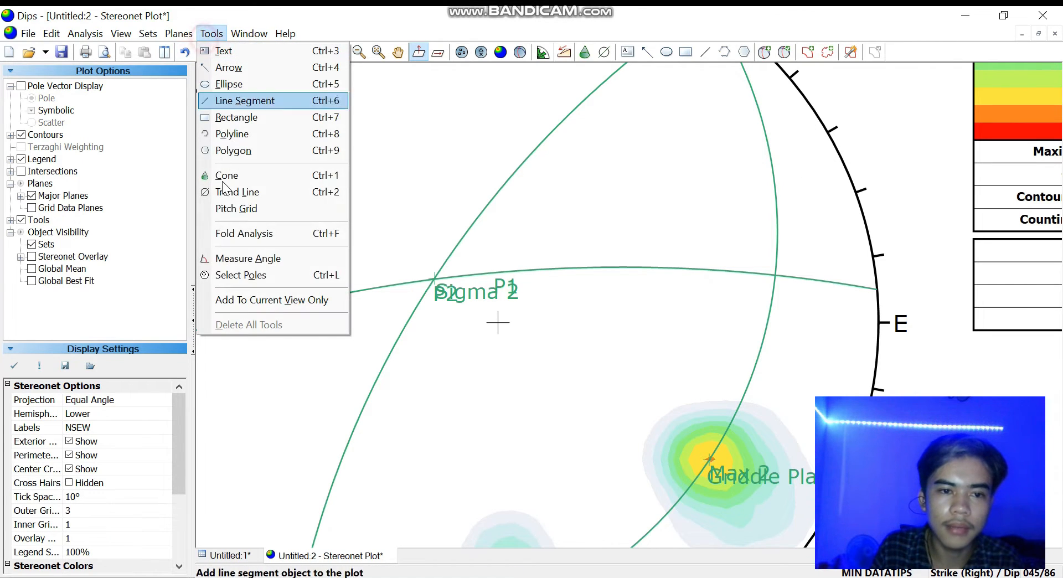
left_click(257, 210)
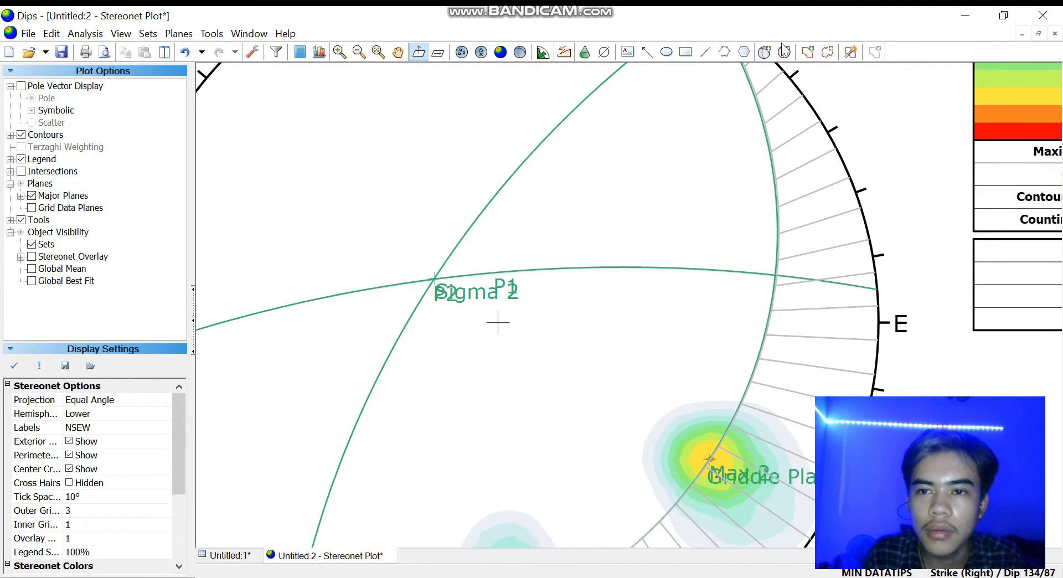
Add a user plane at 238/69 between Max 1 and Max 2 on the Griddle Plane, labelled "Sigma 3", showing pole and label, hiding the plane
left_click(764, 52)
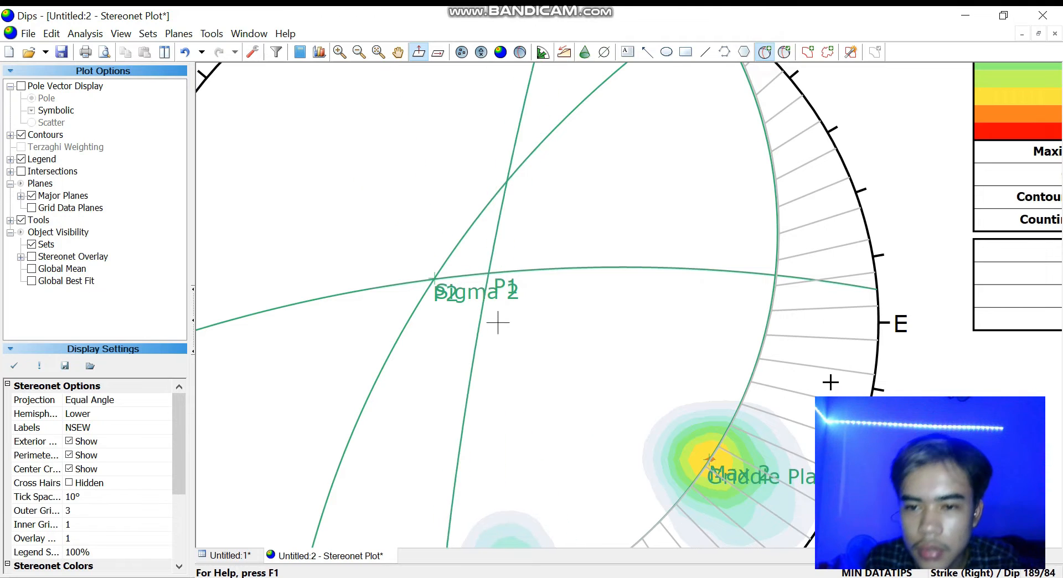
scroll(831, 382, "down", 2)
scroll(797, 304, "up", 4)
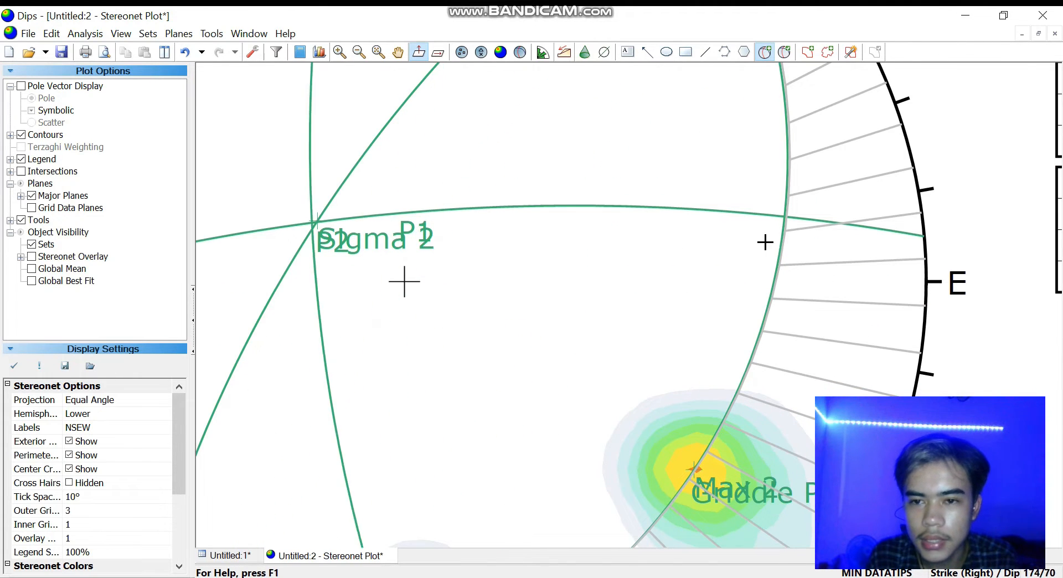
scroll(772, 272, "down", 2)
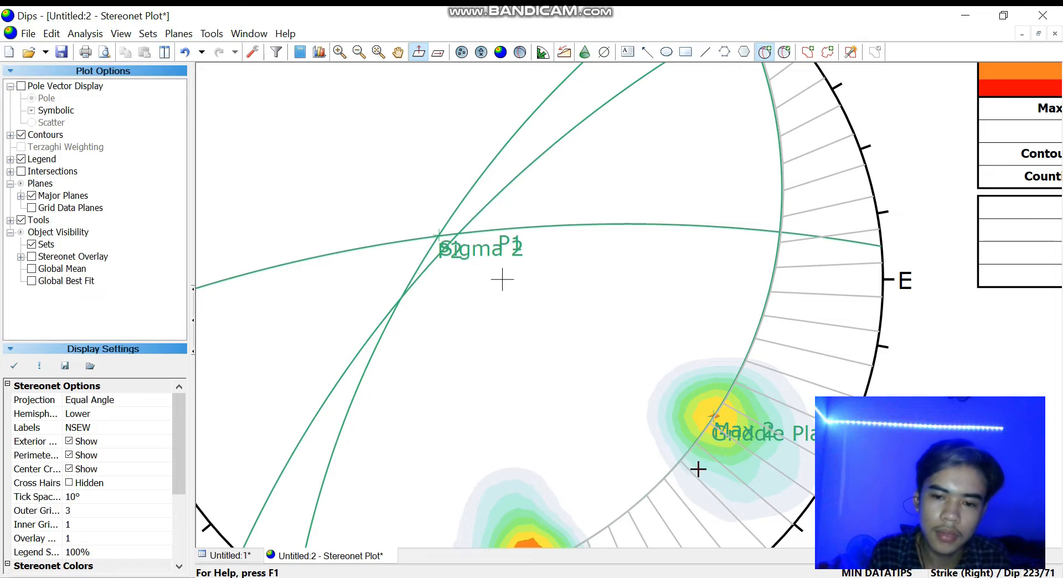
left_click(640, 501)
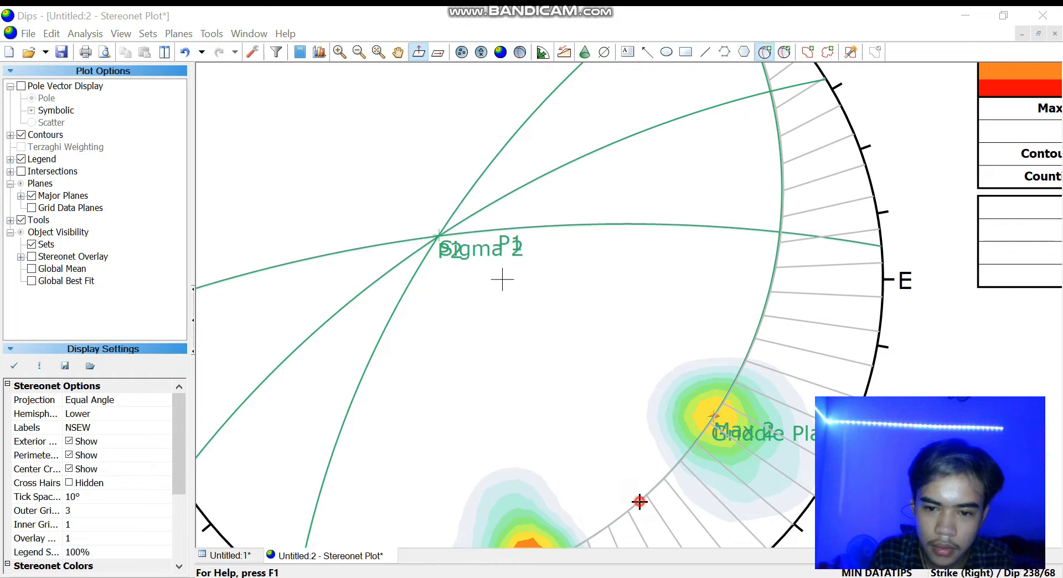
left_click(565, 239)
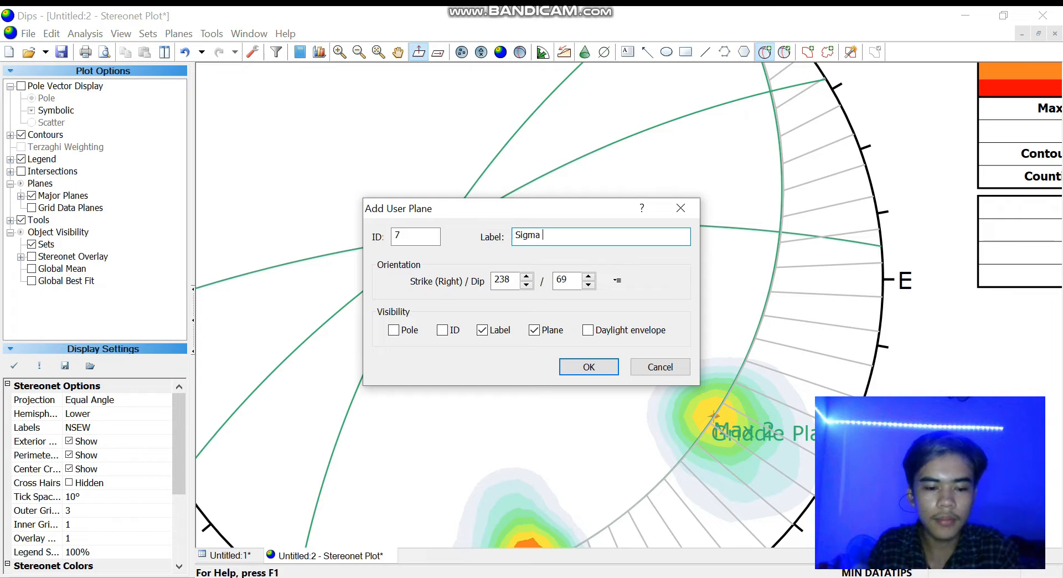
left_click(395, 330)
left_click(534, 331)
left_click(607, 367)
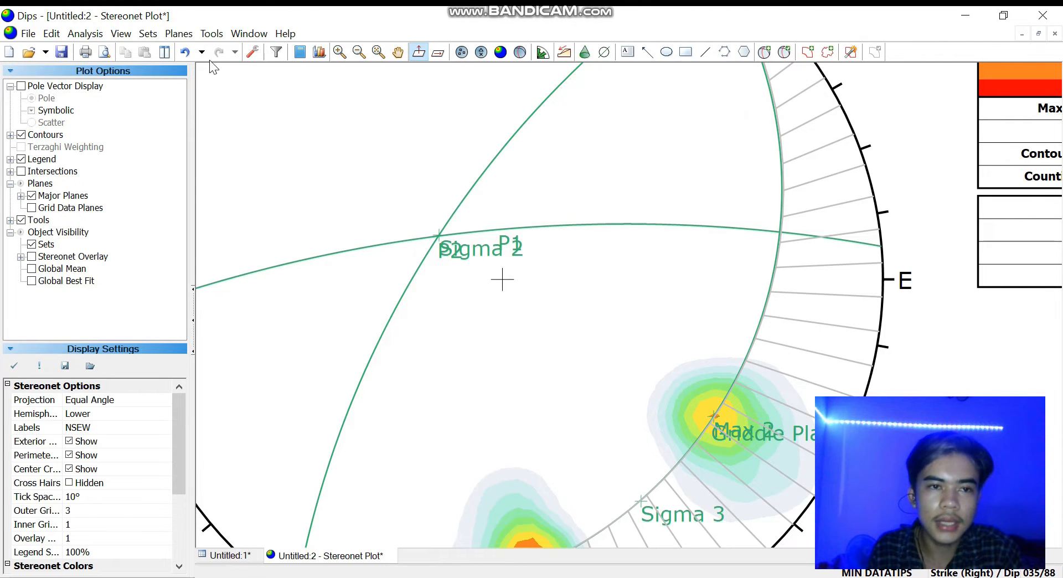
Delete all tool objects from the stereonet to remove the pitch grid
left_click(211, 34)
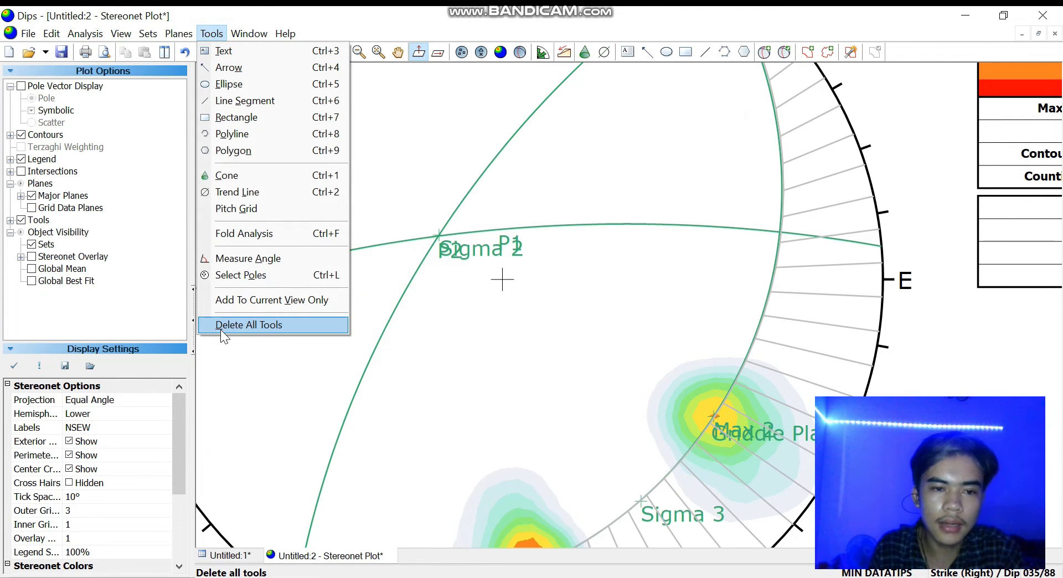
left_click(221, 330)
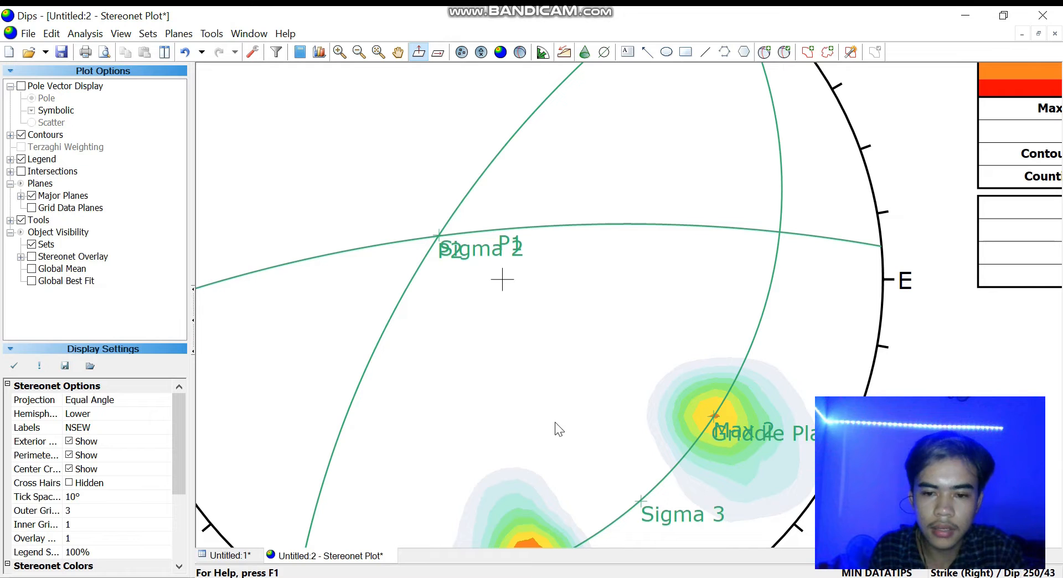
scroll(640, 435, "down", 2)
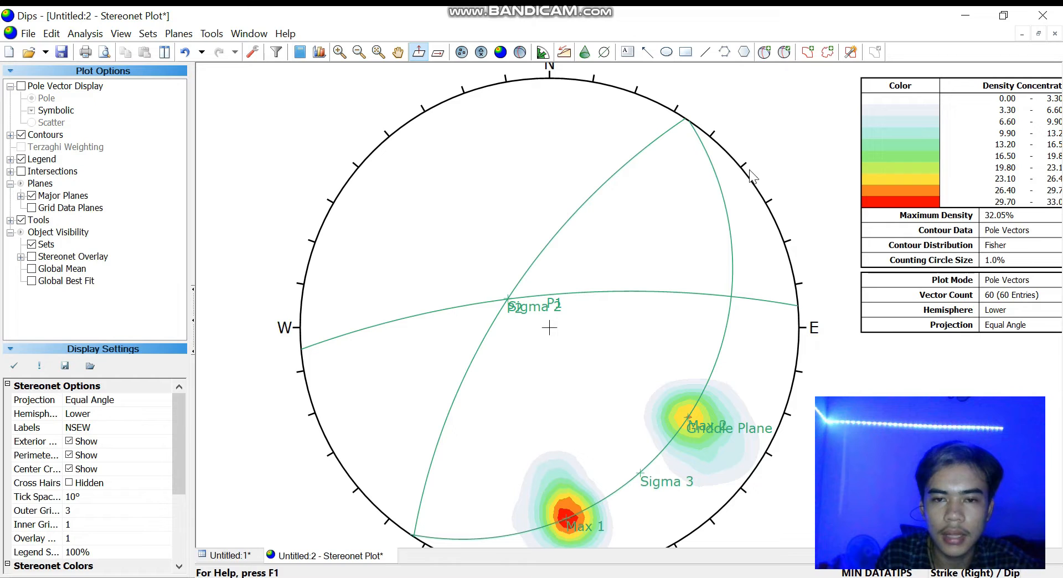
Add a user plane at 145/81 on the northeastern Griddle Plane, labelled "Sigma 1", with pole and label shown and the plane hidden
left_click(765, 52)
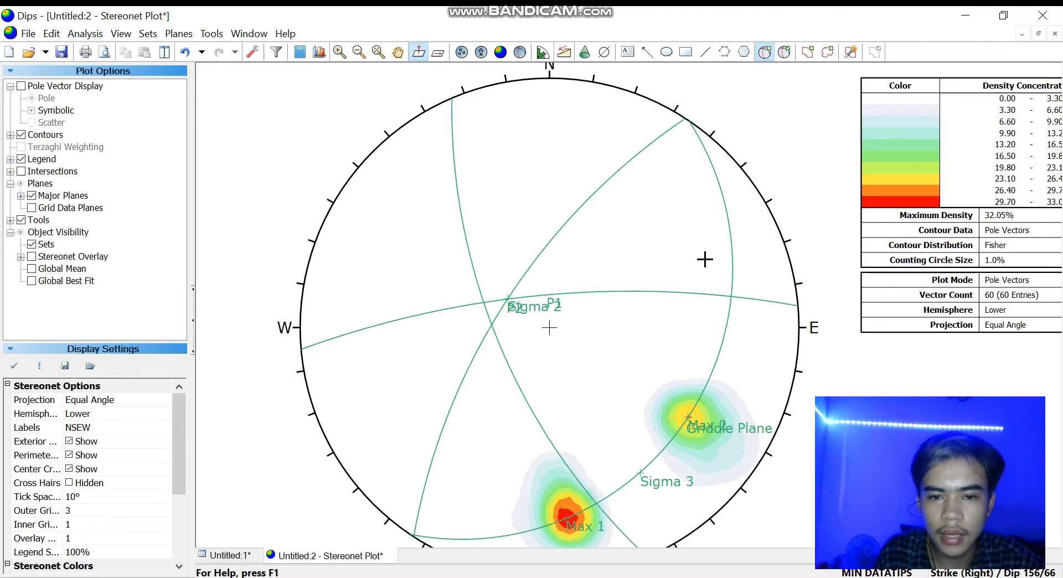
left_click(724, 204)
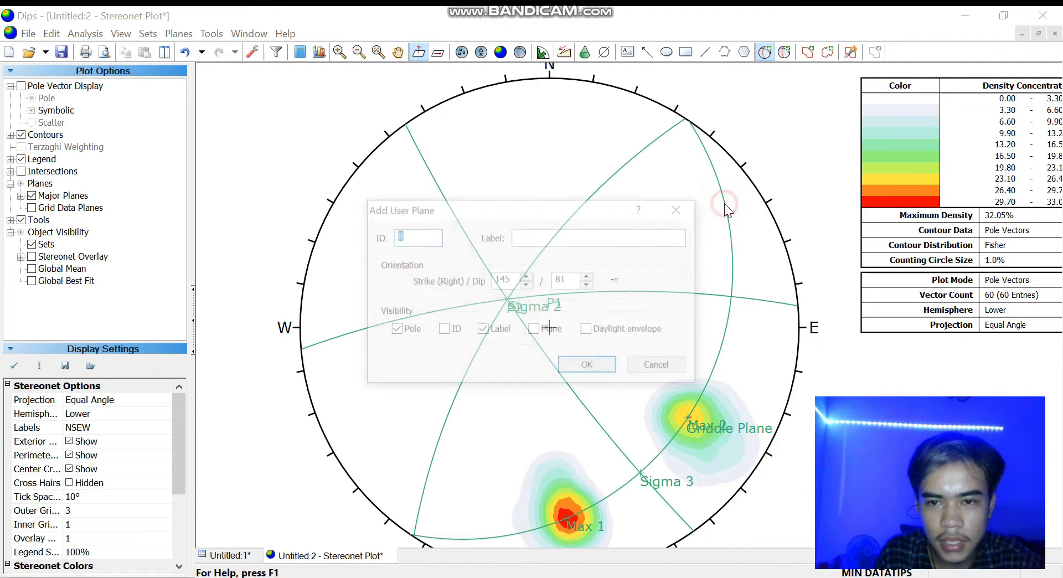
left_click(662, 244)
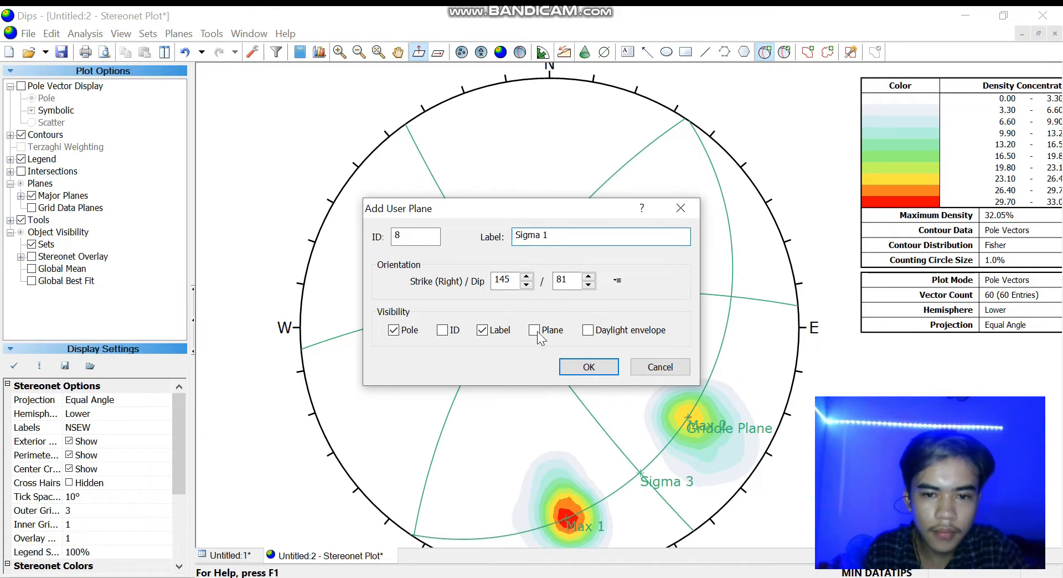
left_click(582, 368)
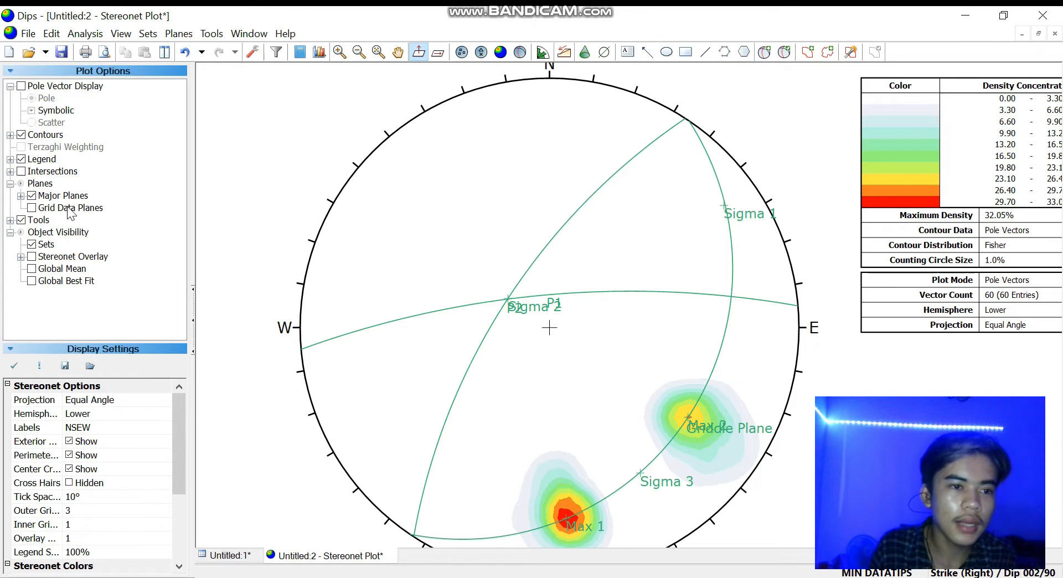
Include the major planes in the stereonet legend and fit the whole plot in view
left_click(10, 159)
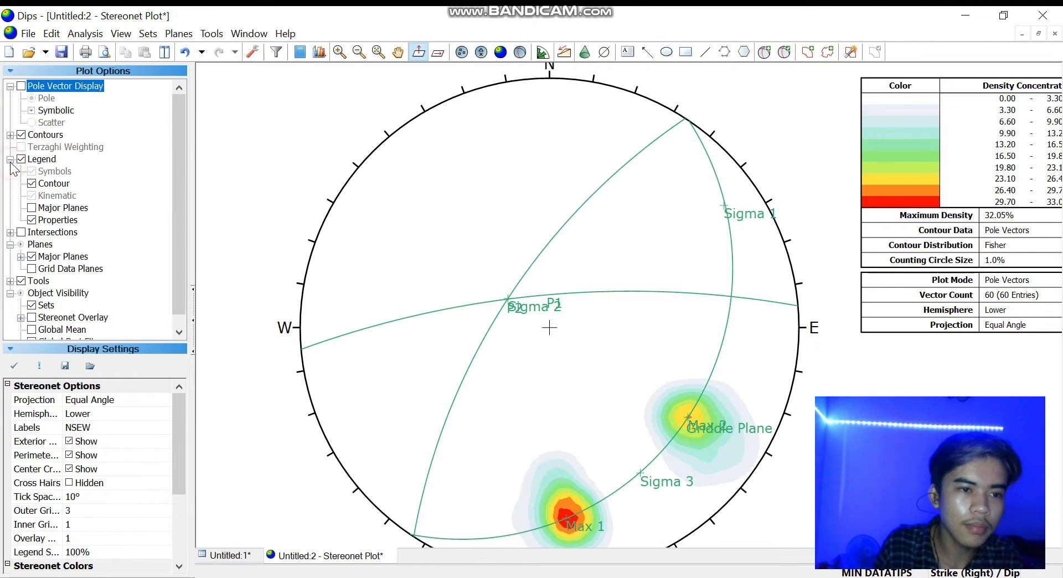
left_click(32, 209)
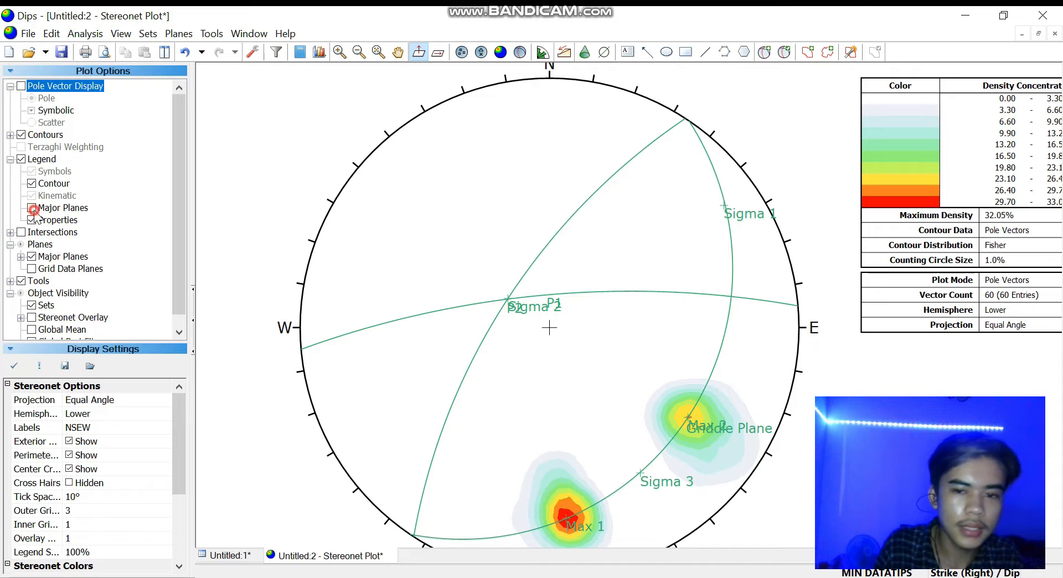
left_click(33, 208)
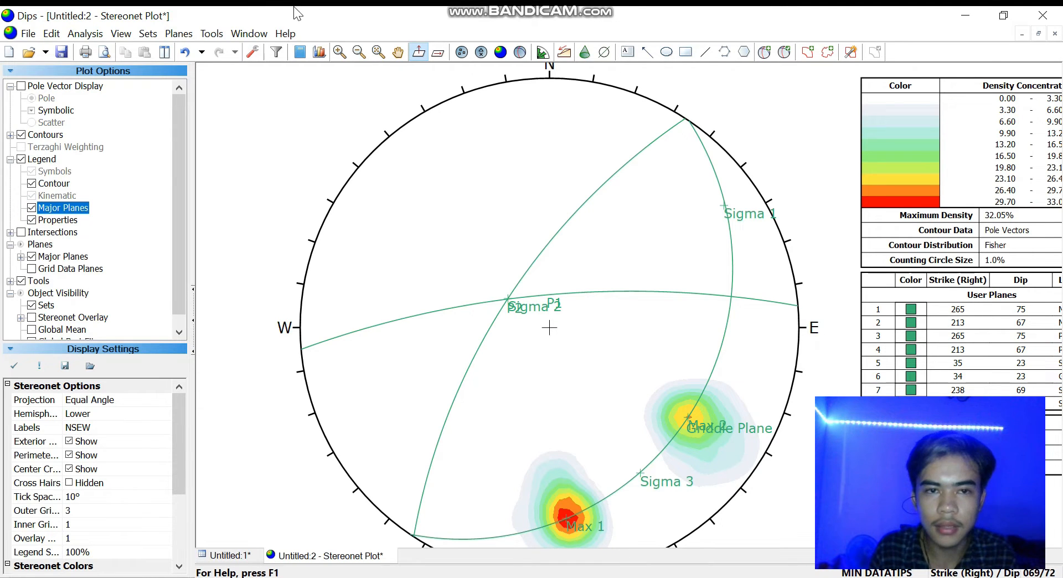
left_click(378, 52)
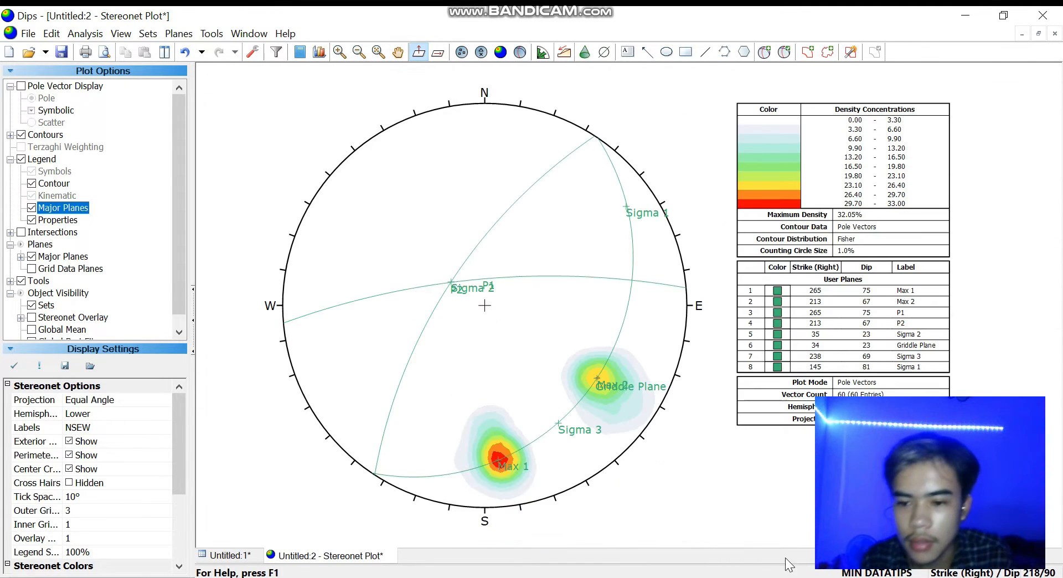
left_click(776, 290)
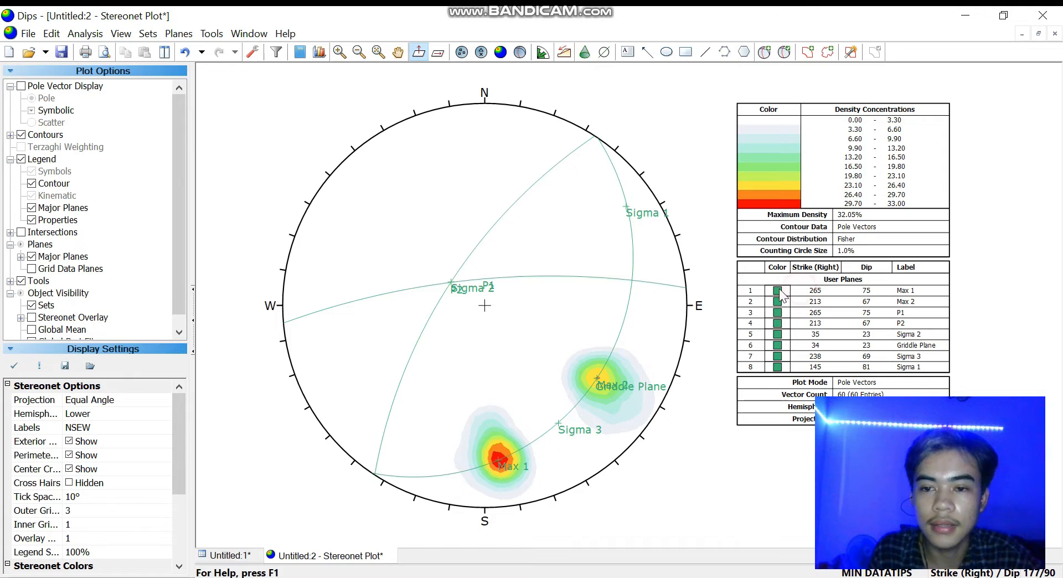
right_click(813, 322)
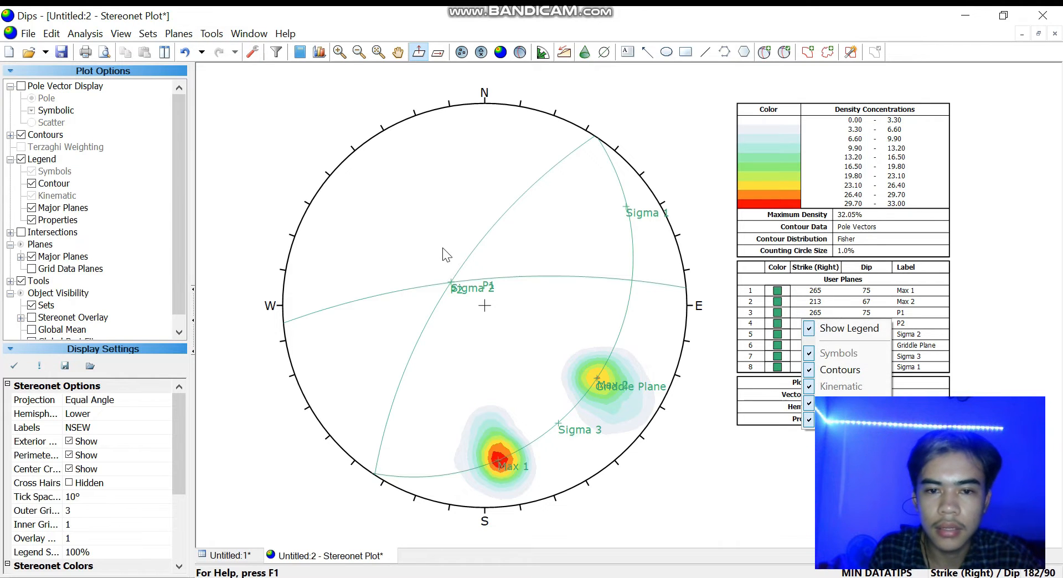
left_click(474, 247)
Edit the user planes and set the display colour of Max 1 to dark green
left_click(475, 249)
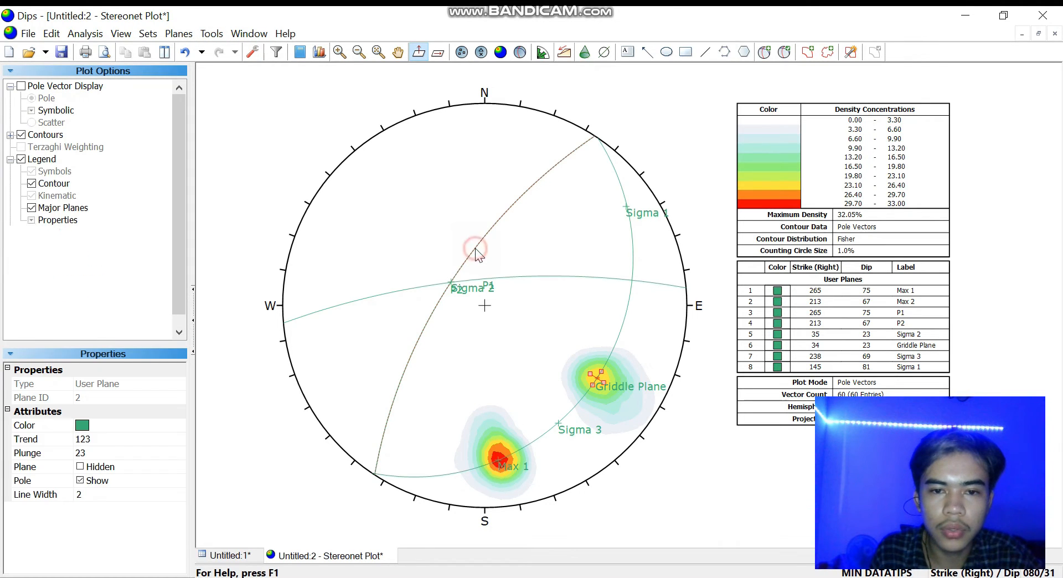
right_click(475, 248)
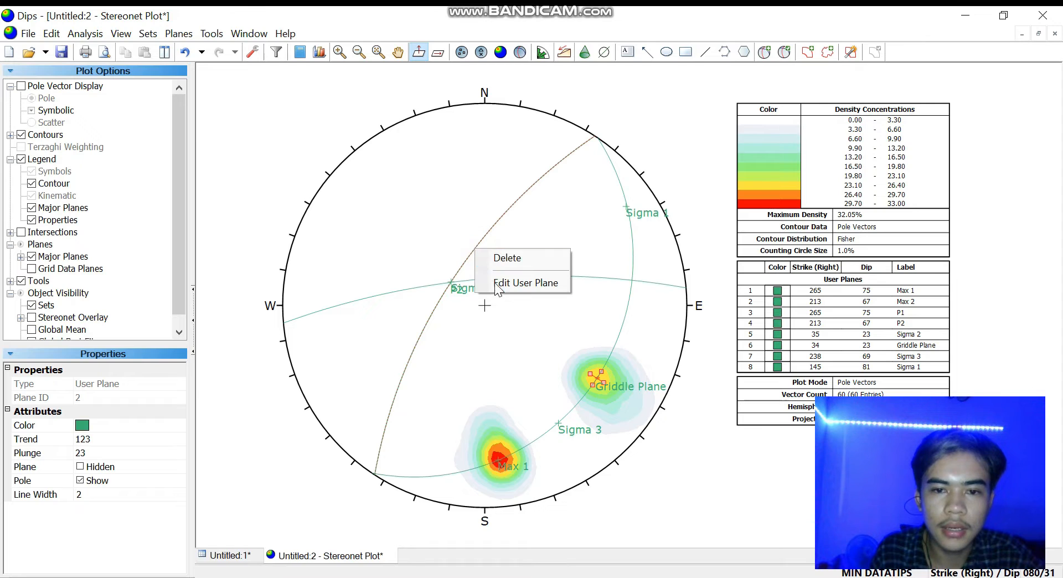
left_click(496, 283)
left_click(432, 218)
left_click(692, 299)
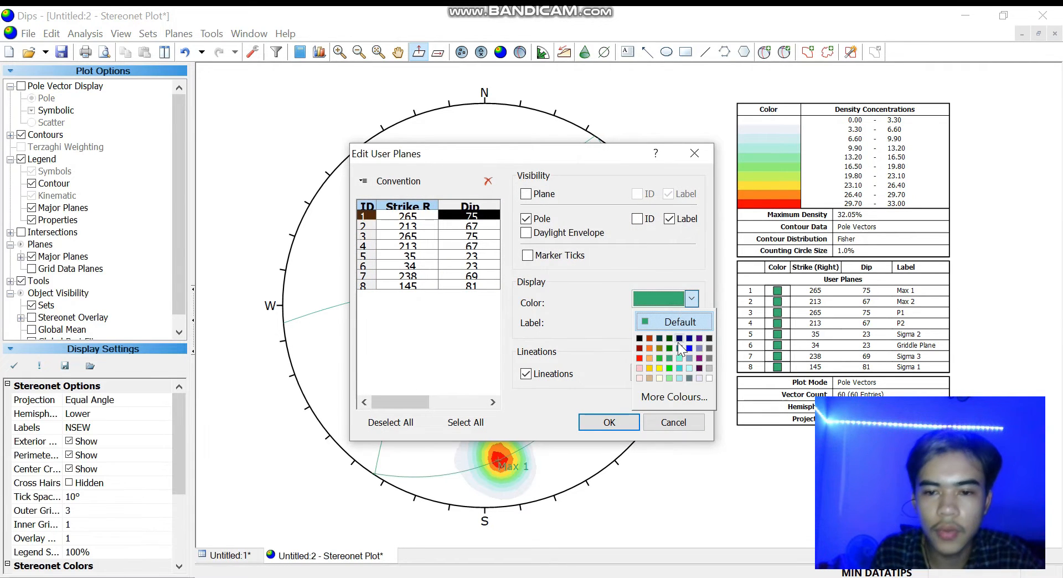
left_click(669, 348)
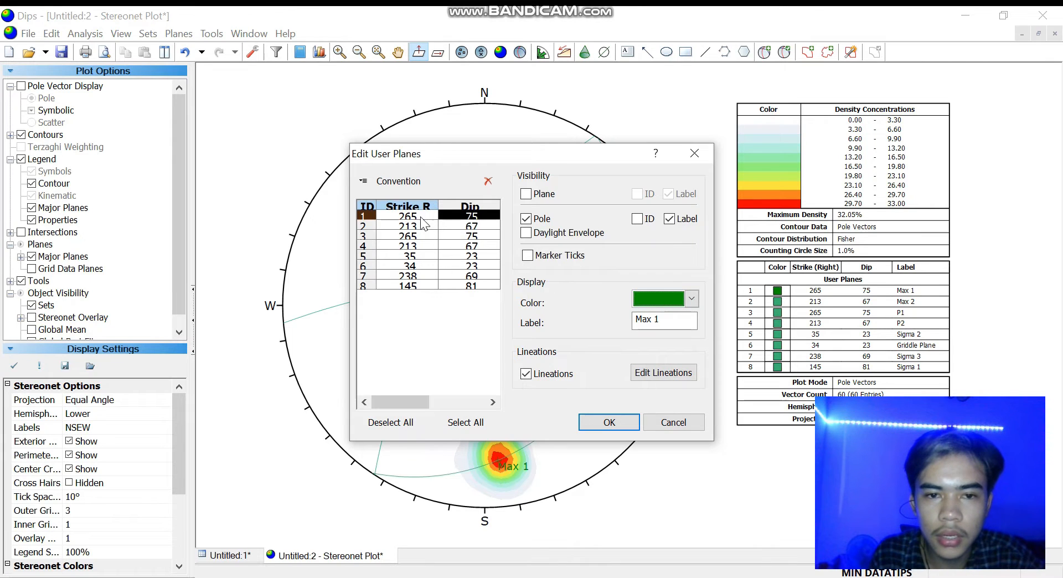
Set the display colour of Max 2 to blue and that of P1 to red
key("Down")
left_click(692, 299)
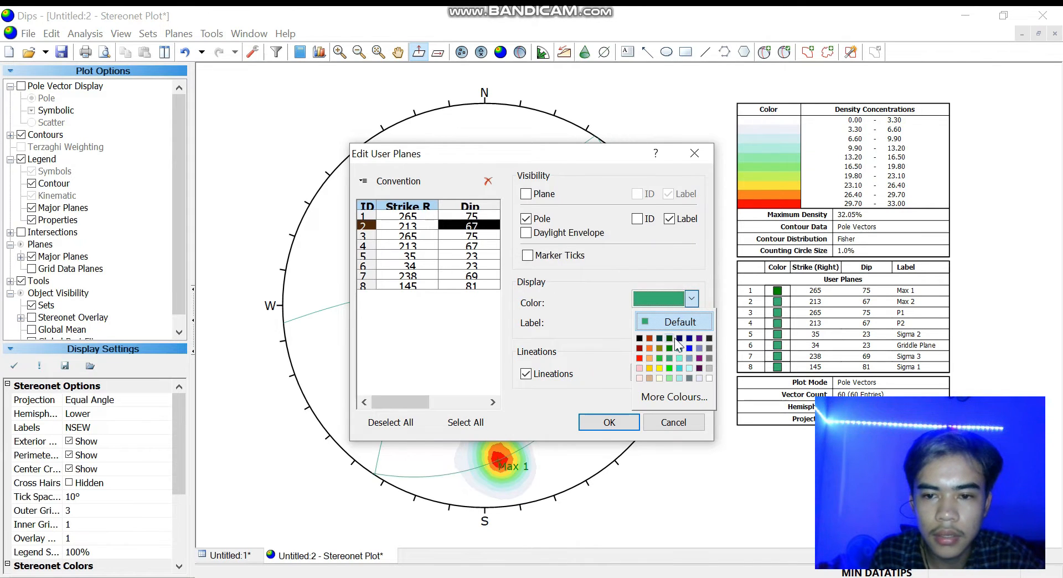
left_click(685, 348)
left_click(438, 236)
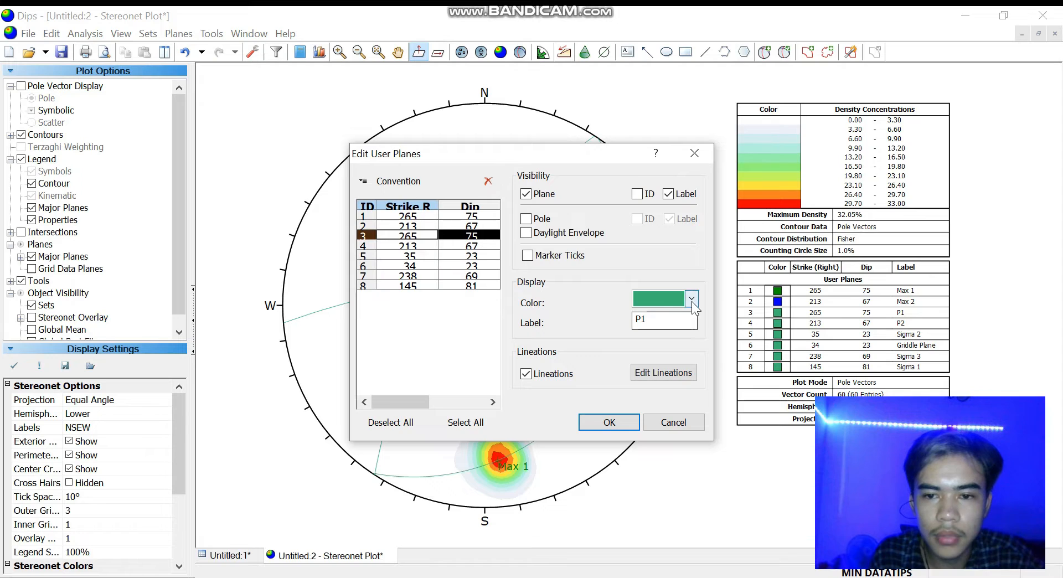
left_click(691, 299)
left_click(640, 358)
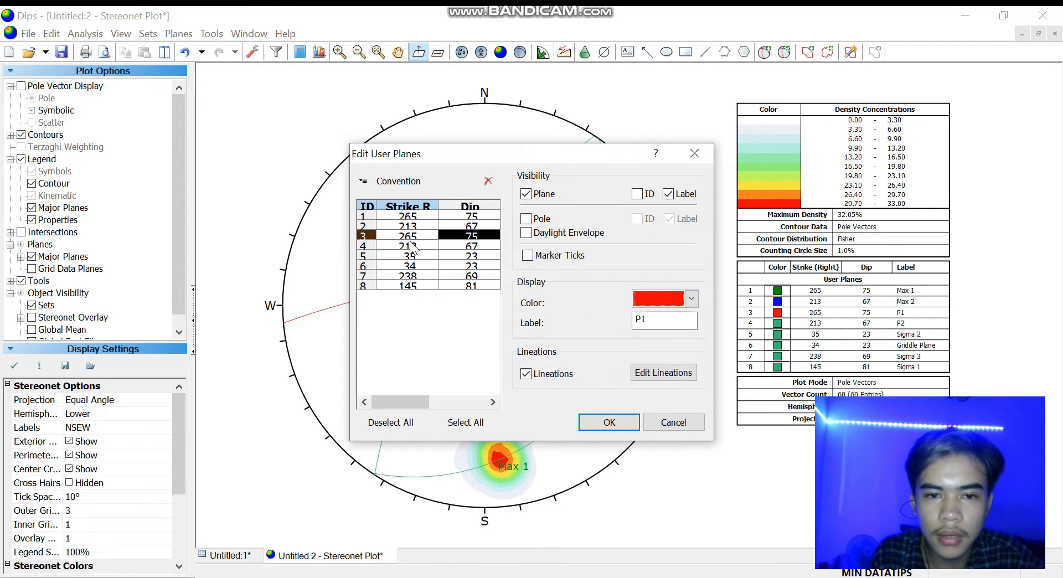
Set the display colour of P2 to dark red and that of Sigma 2 to purple
key("Down")
left_click(693, 301)
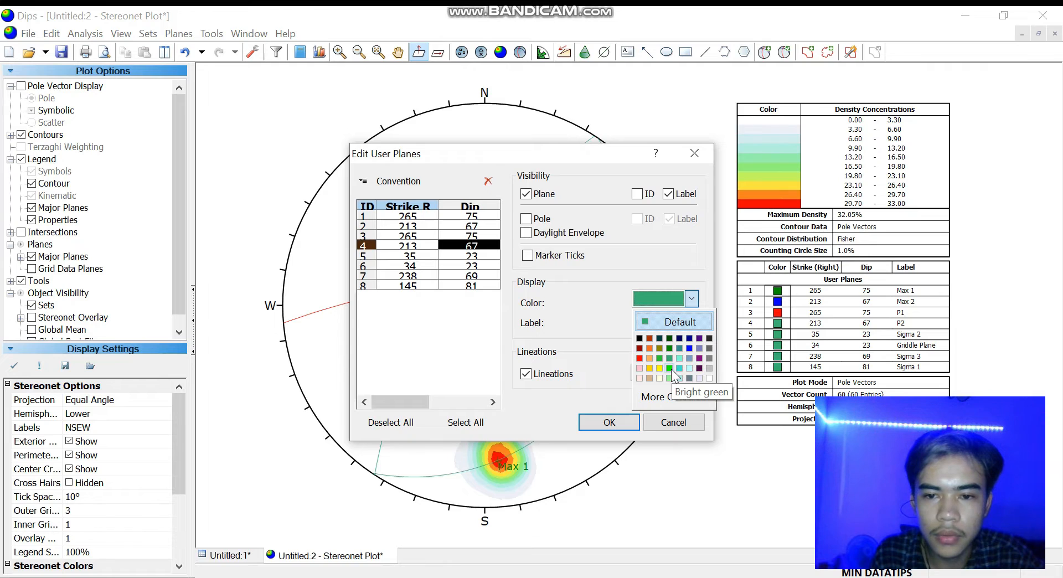
left_click(640, 349)
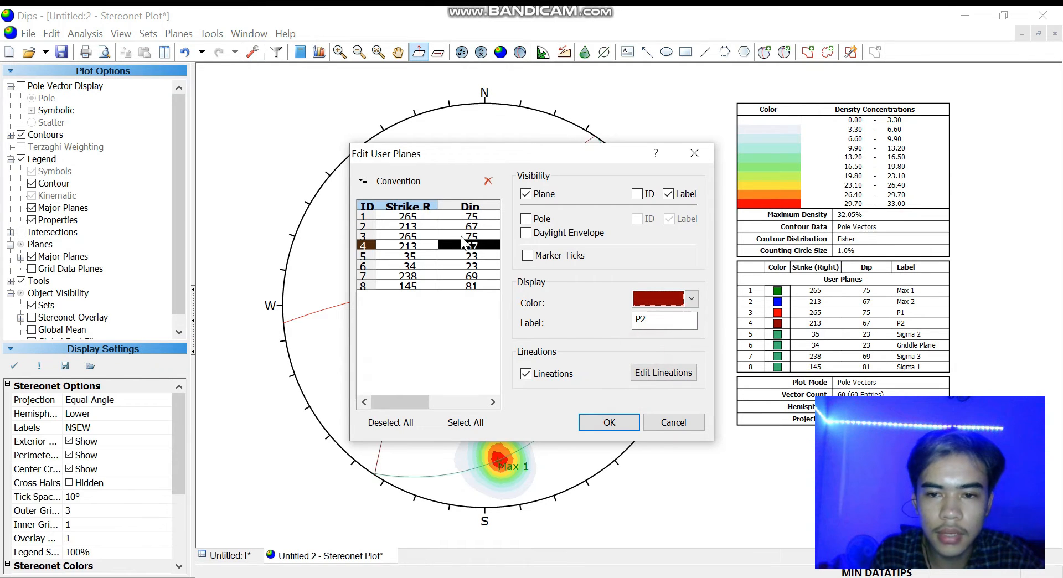
left_click(431, 256)
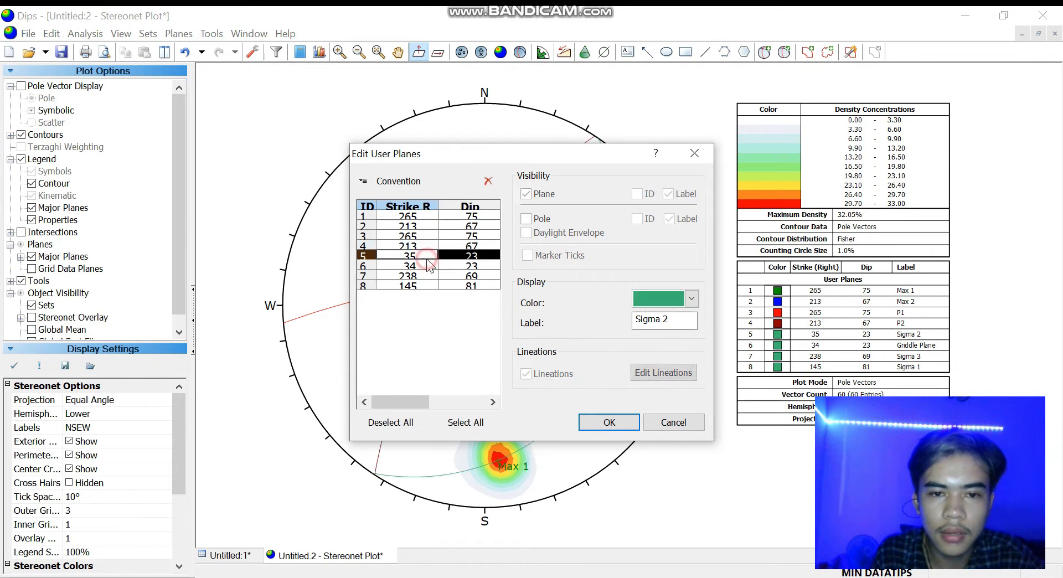
left_click(692, 299)
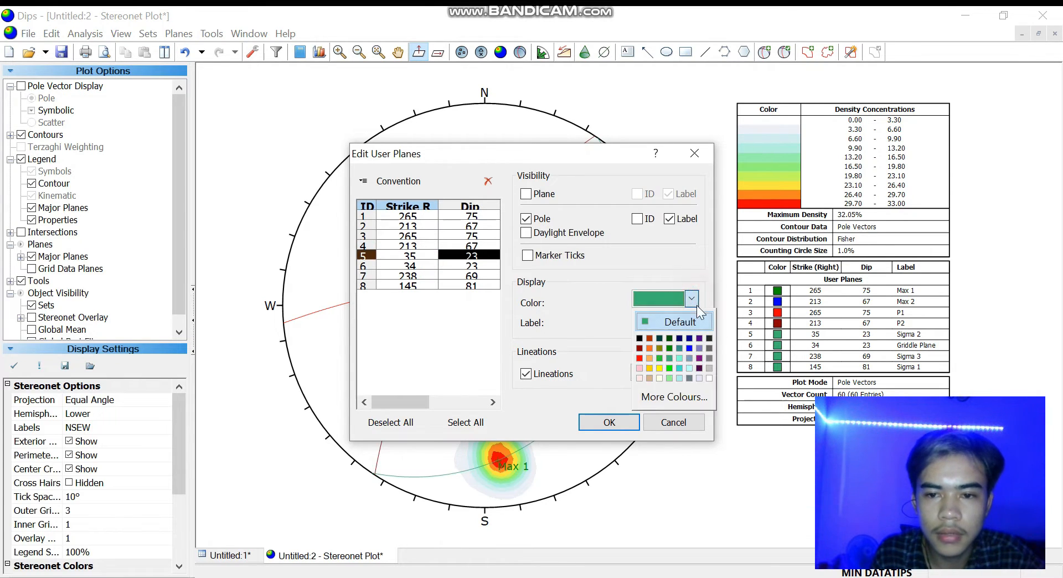
left_click(699, 359)
Set the display colour of the Griddle Plane to light green
left_click(408, 266)
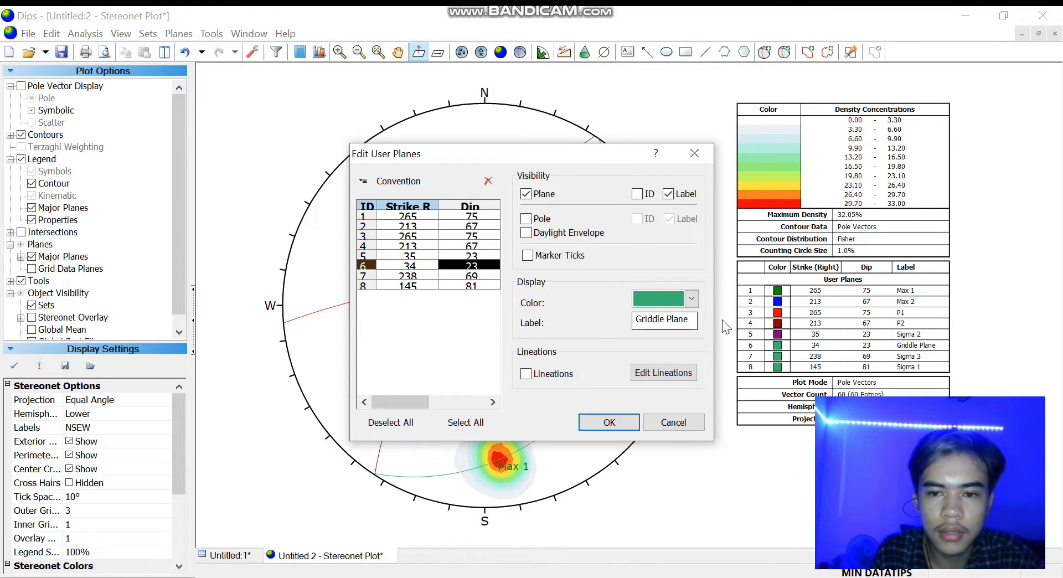
left_click(692, 299)
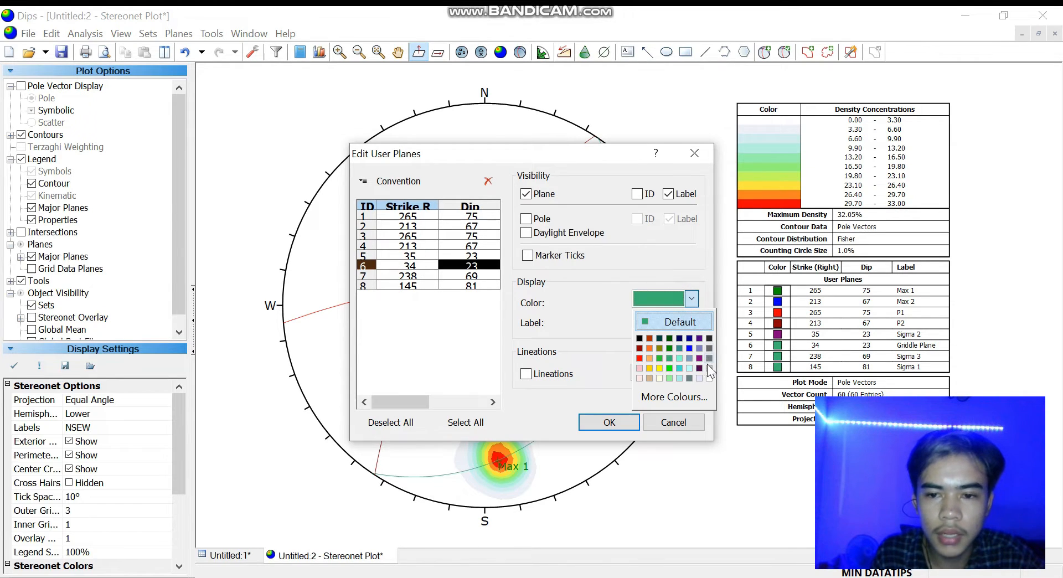
left_click(668, 378)
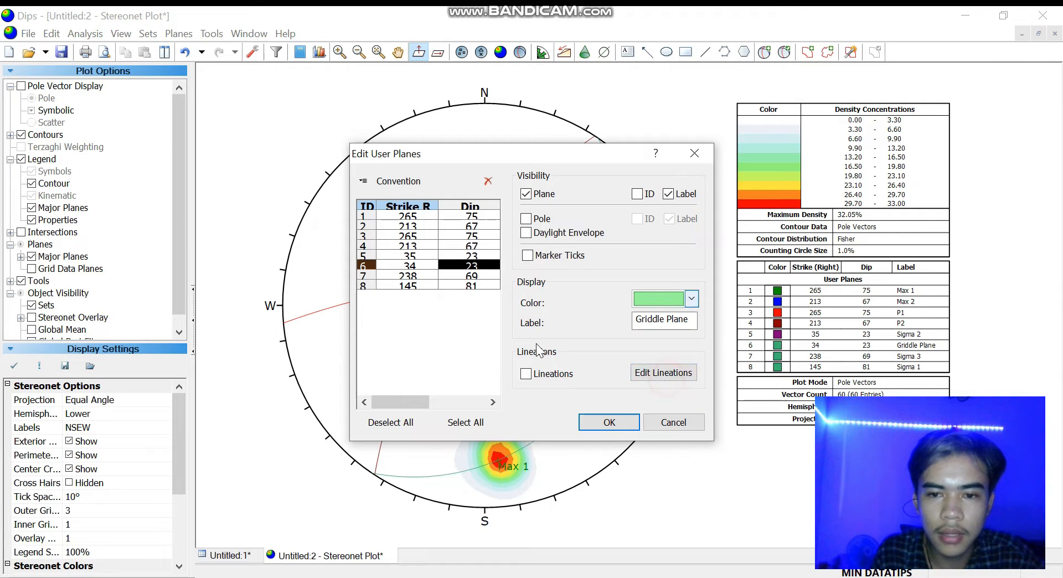
Set the display colour of Sigma 3 to orange and that of Sigma 1 to dark blue, and apply the user plane edits
key("Down")
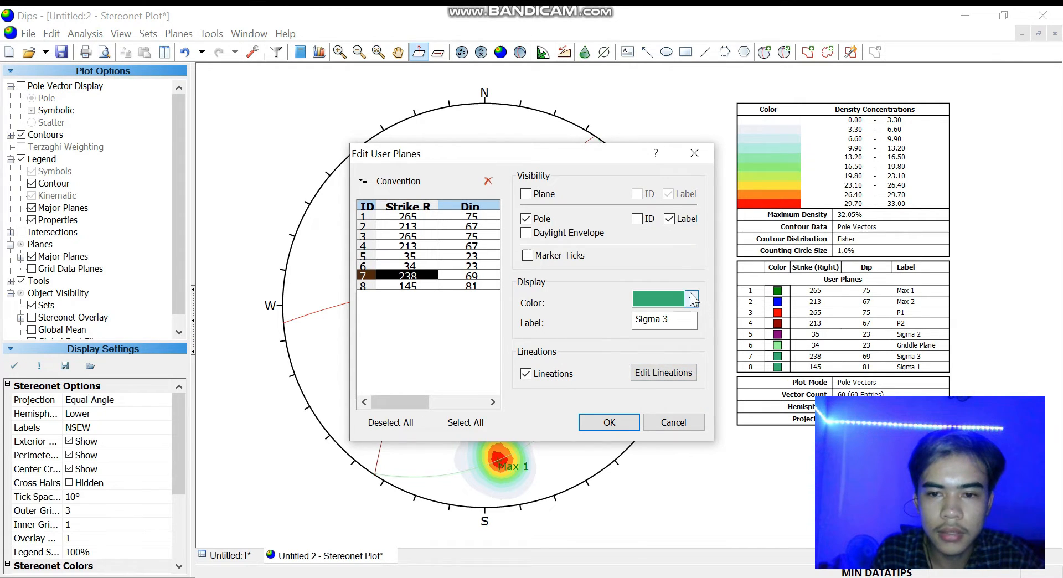
left_click(692, 298)
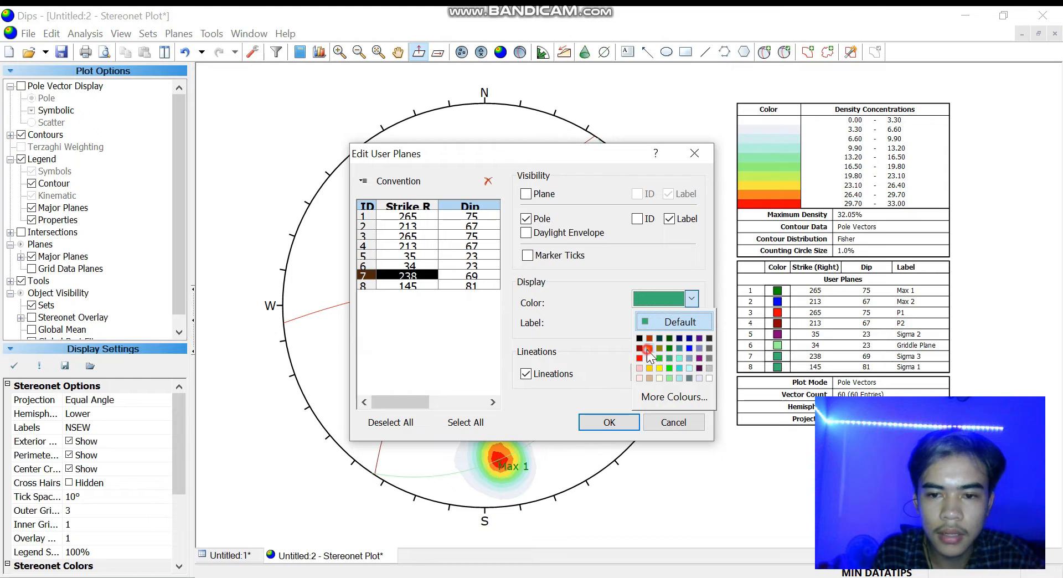
left_click(646, 350)
key("Down")
left_click(692, 300)
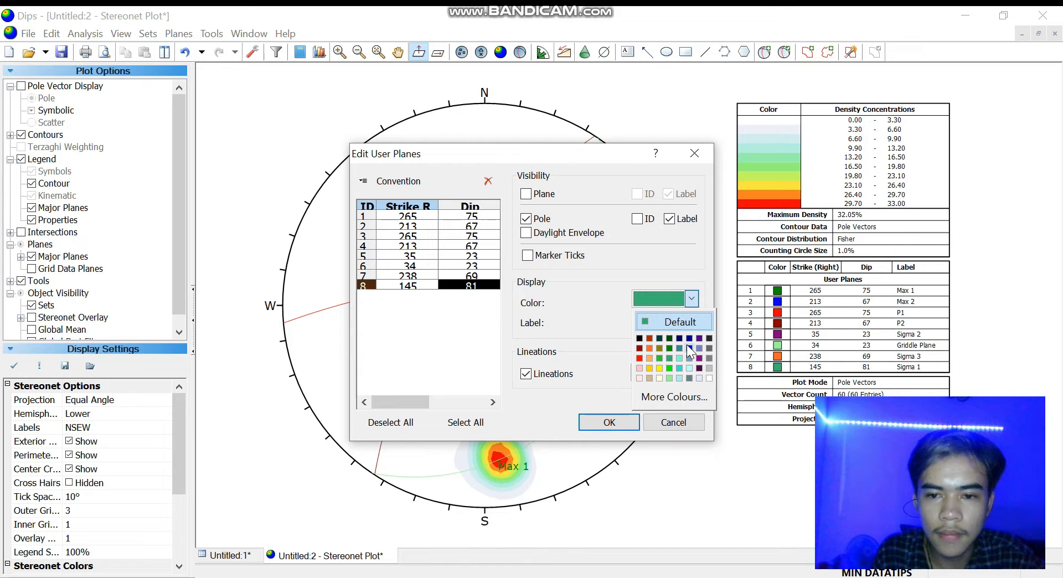
left_click(679, 340)
left_click(609, 421)
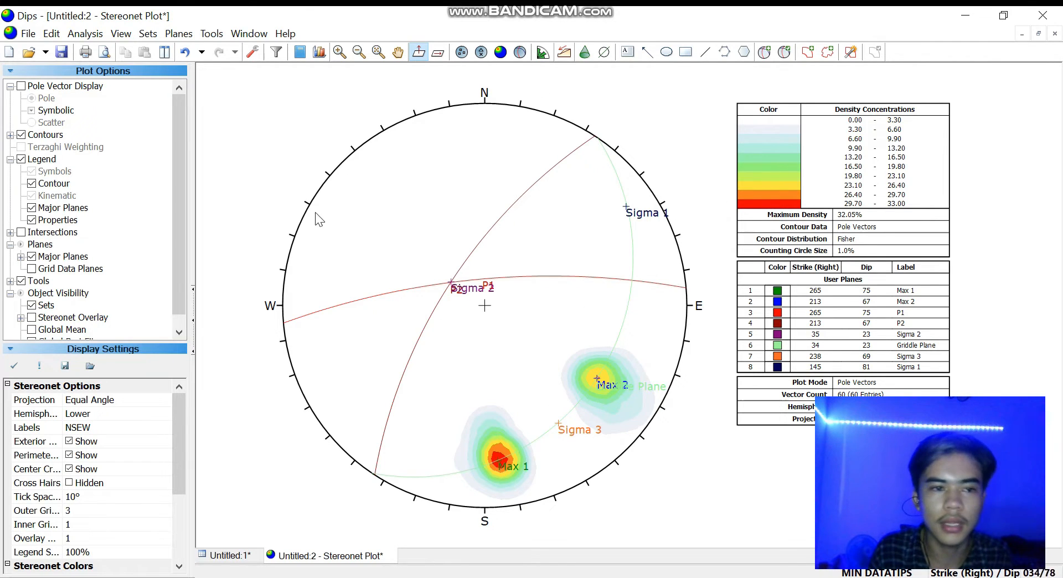
Try the stereonet overlay on the plot, changing its grid from polar to equatorial, and hide it again
scroll(83, 285, "down", 1)
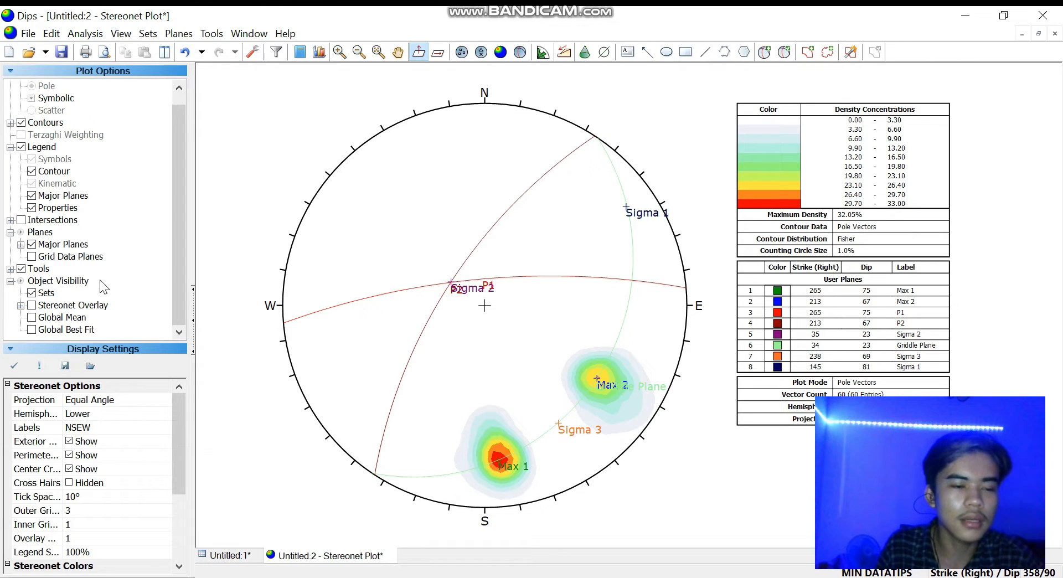
left_click(21, 305)
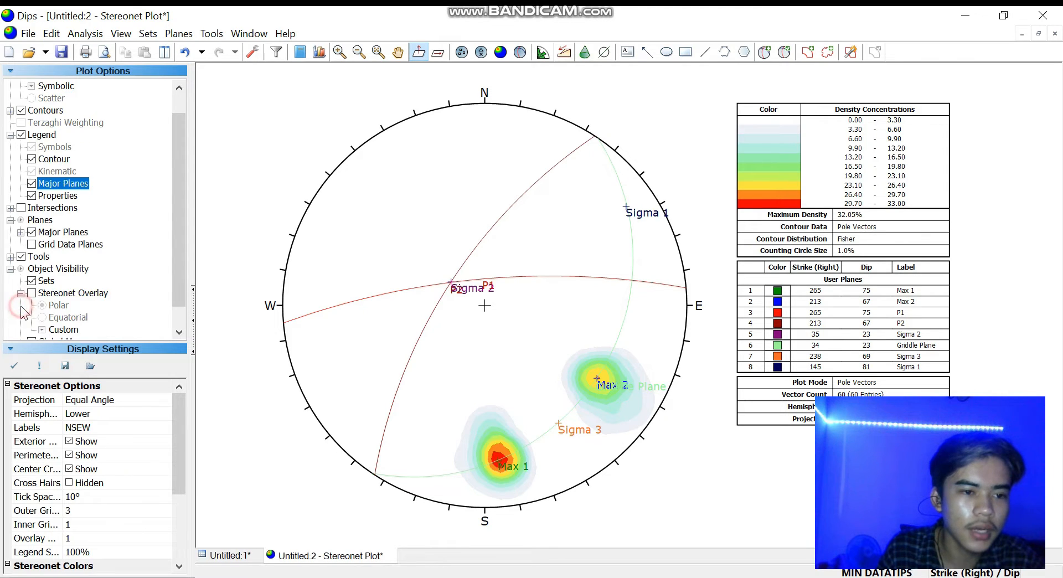
left_click(21, 269)
left_click(32, 305)
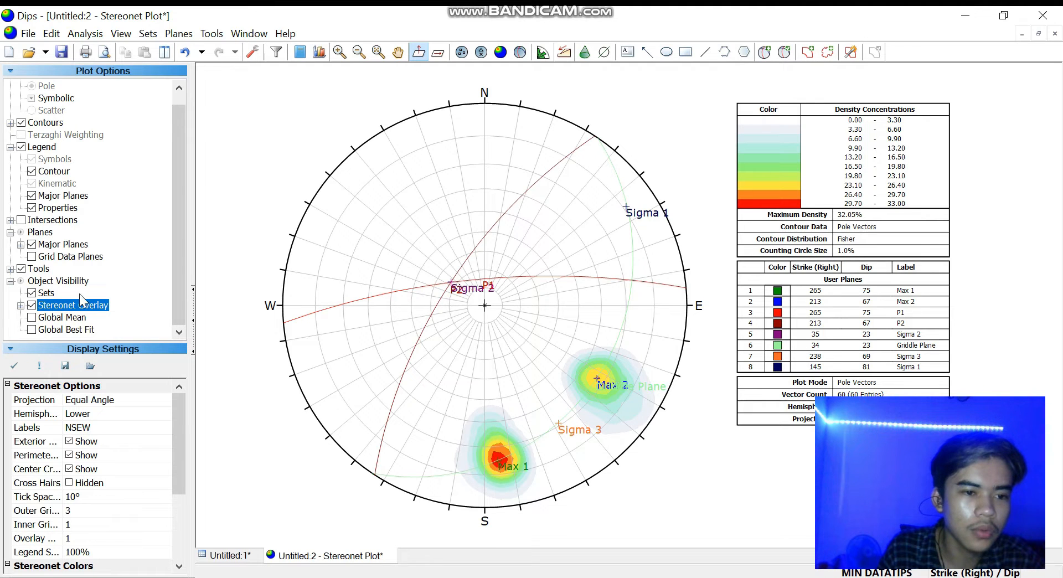
left_click(21, 306)
left_click(42, 315)
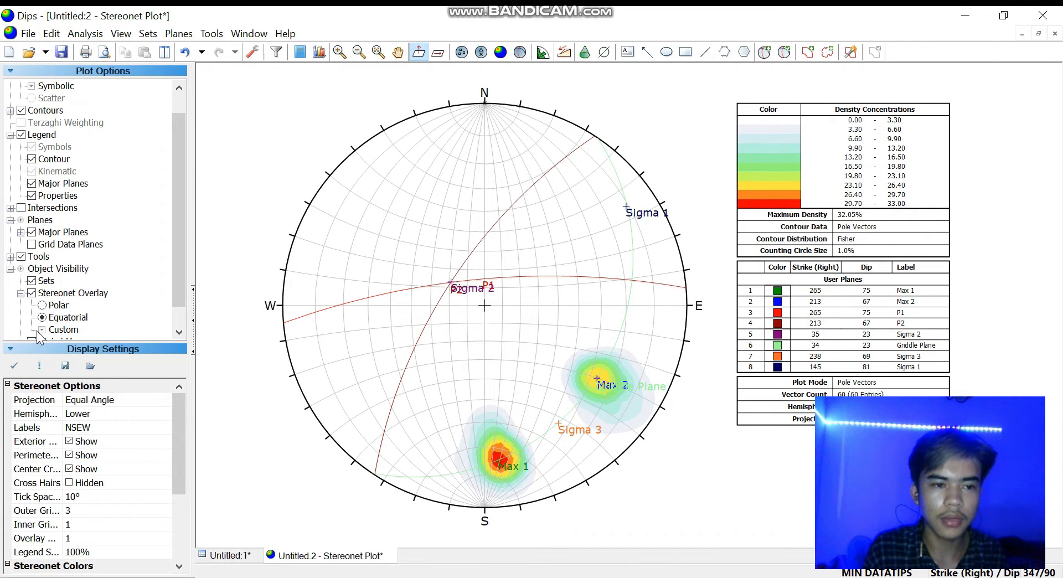
left_click(32, 294)
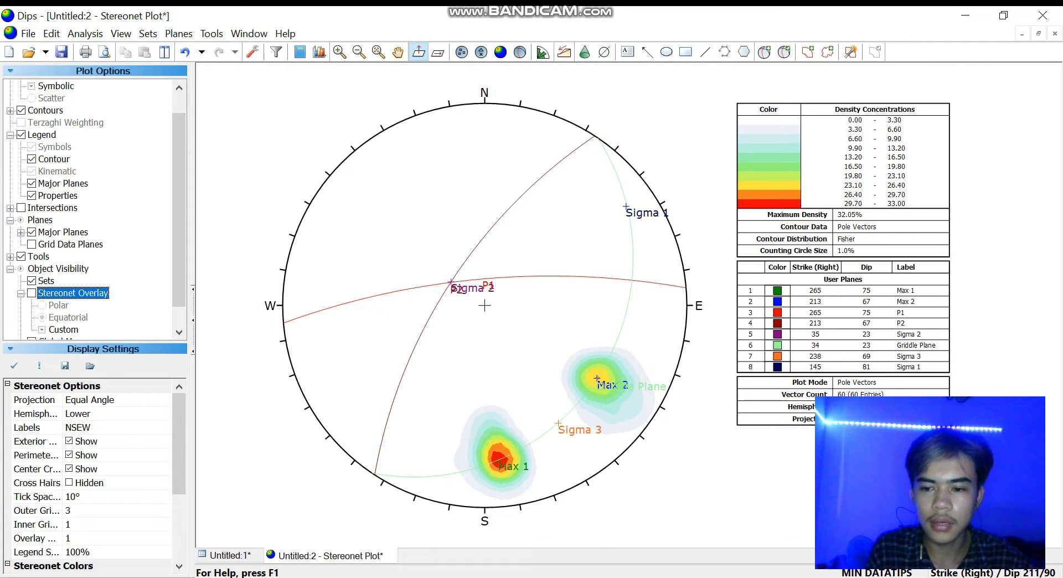
Switch the orientation convention to Trend / Plunge and export the stereonet plot as a JPEG image named Kekarrr
left_click(951, 573)
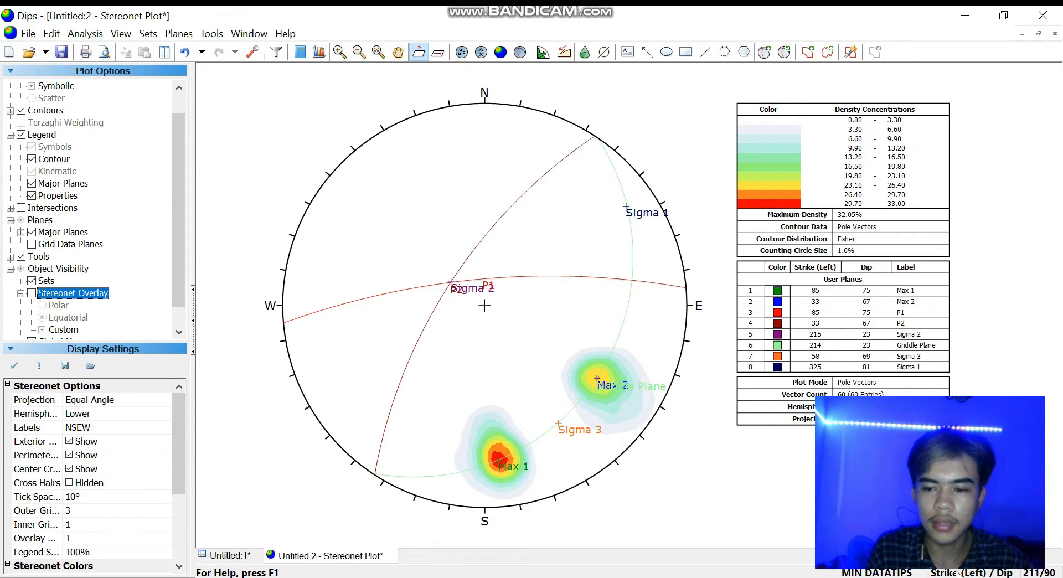
left_click(955, 573)
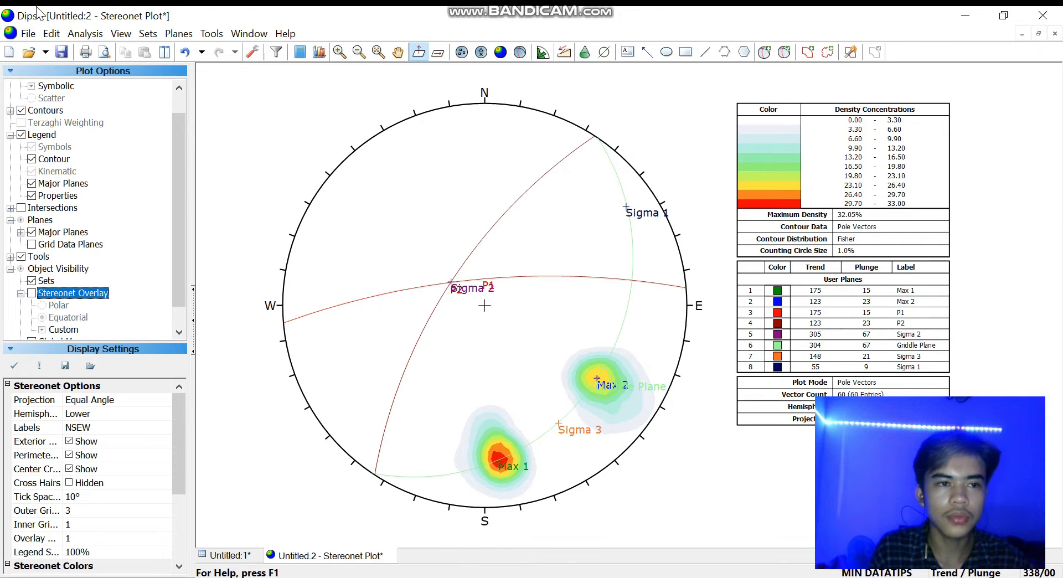
left_click(25, 35)
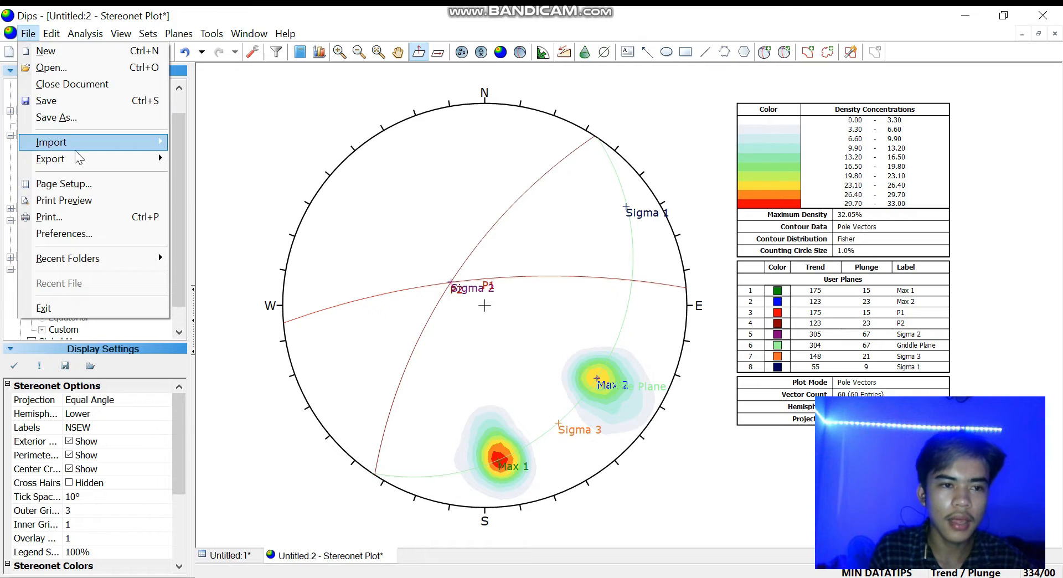
mouse_move(74, 153)
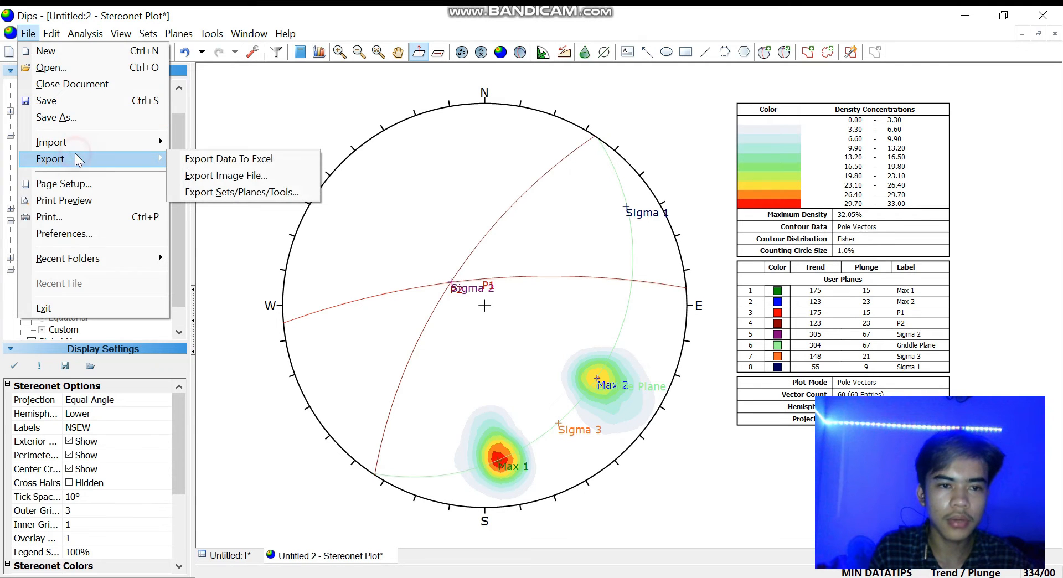
left_click(208, 177)
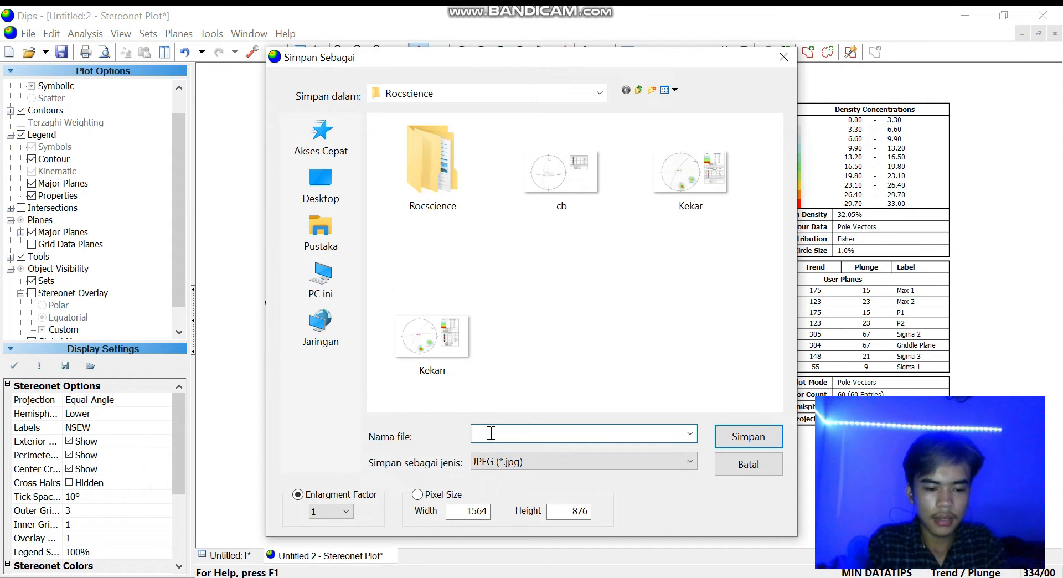
type("Kekar")
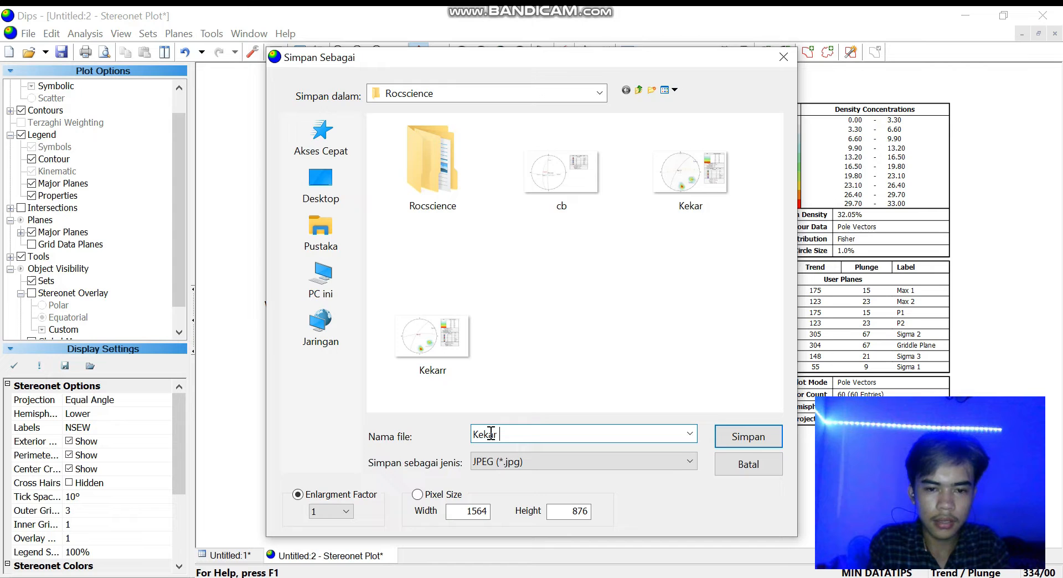
key("BackSpace")
type("rr")
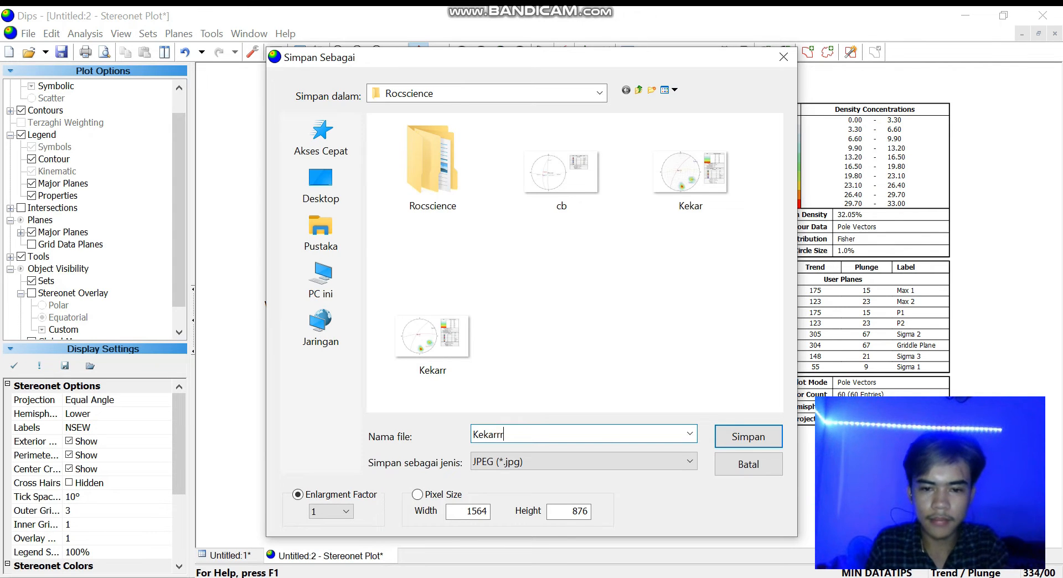
left_click(735, 440)
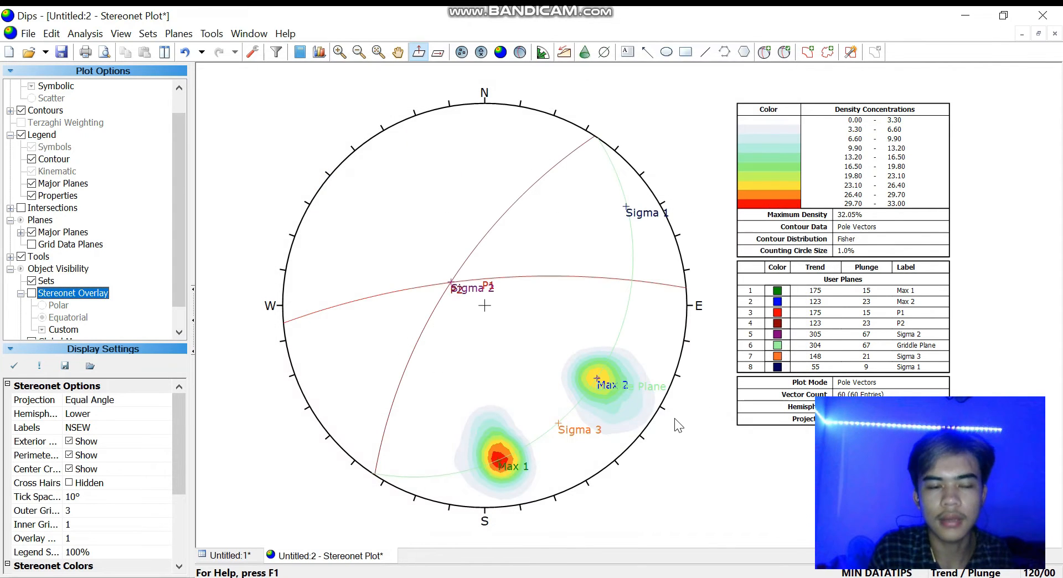
Check the stereonet's print preview and its project summary with title, author and company
left_click(176, 34)
mouse_move(150, 35)
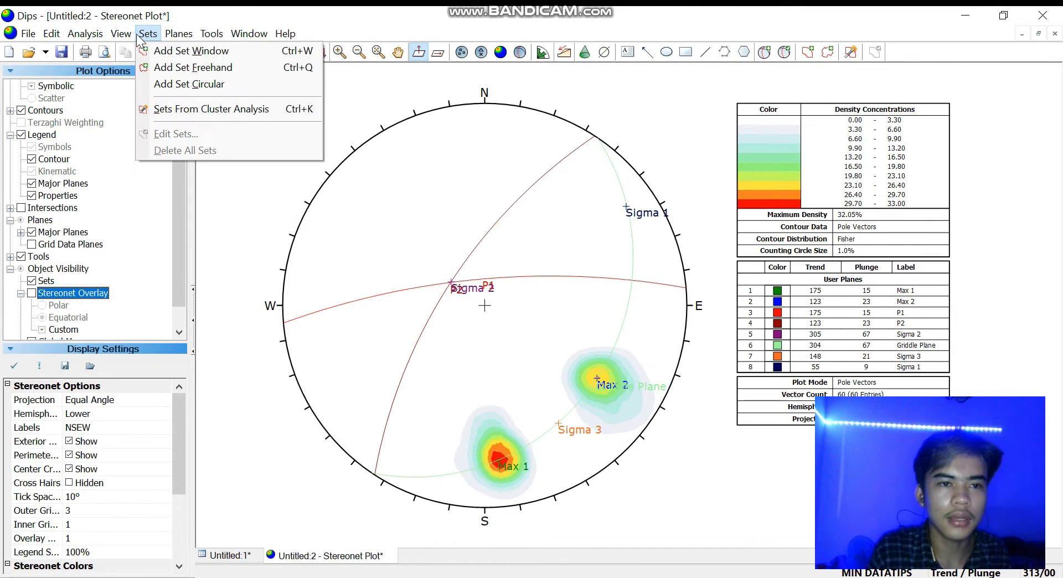
left_click(103, 52)
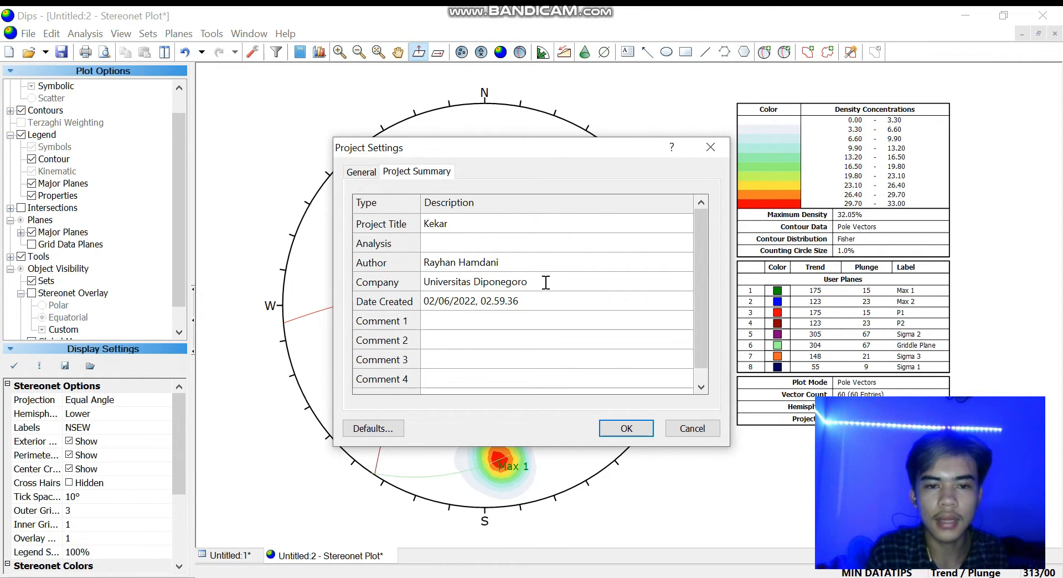
left_click(615, 429)
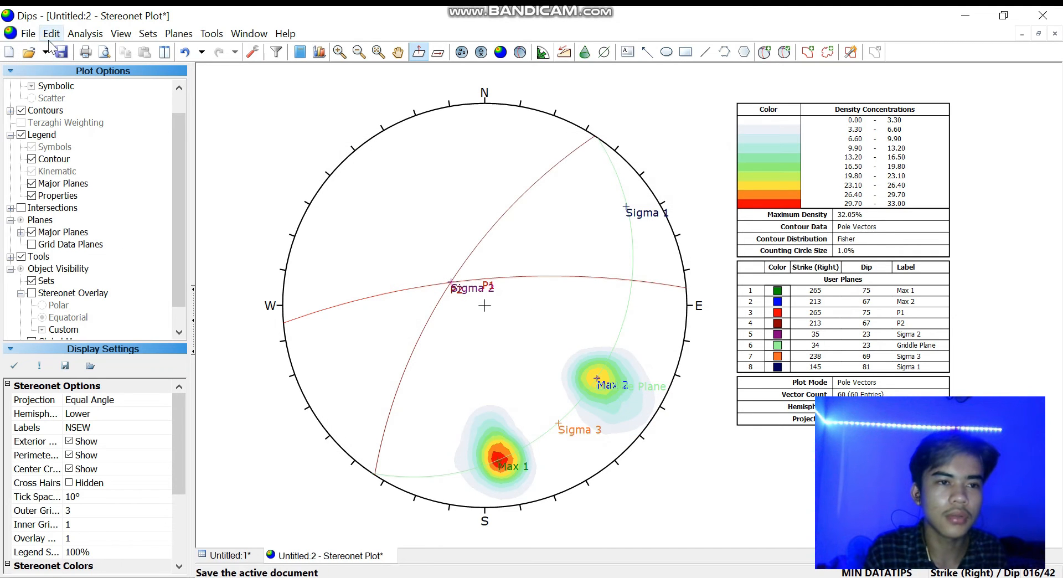
Print the stereonet page with Microsoft Print to PDF and save the output in Downloads as Kekarrr
key("ctrl+p")
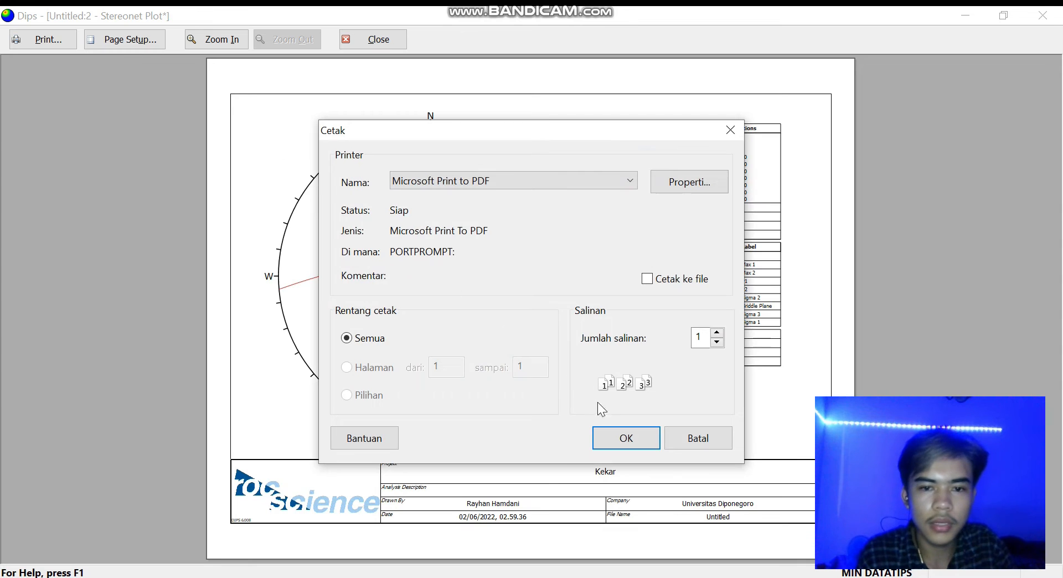
left_click(608, 432)
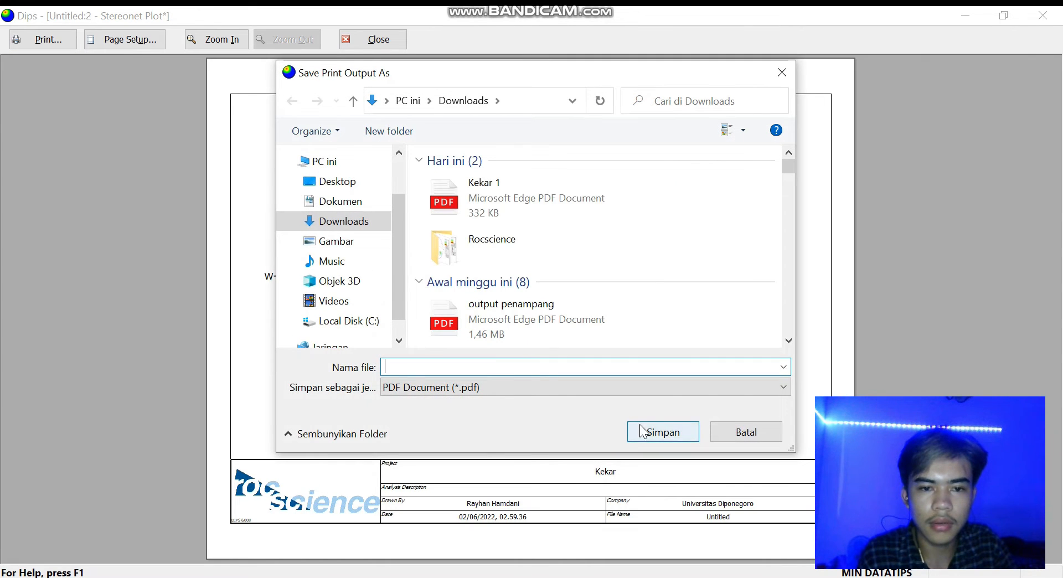
type("Kekarrr")
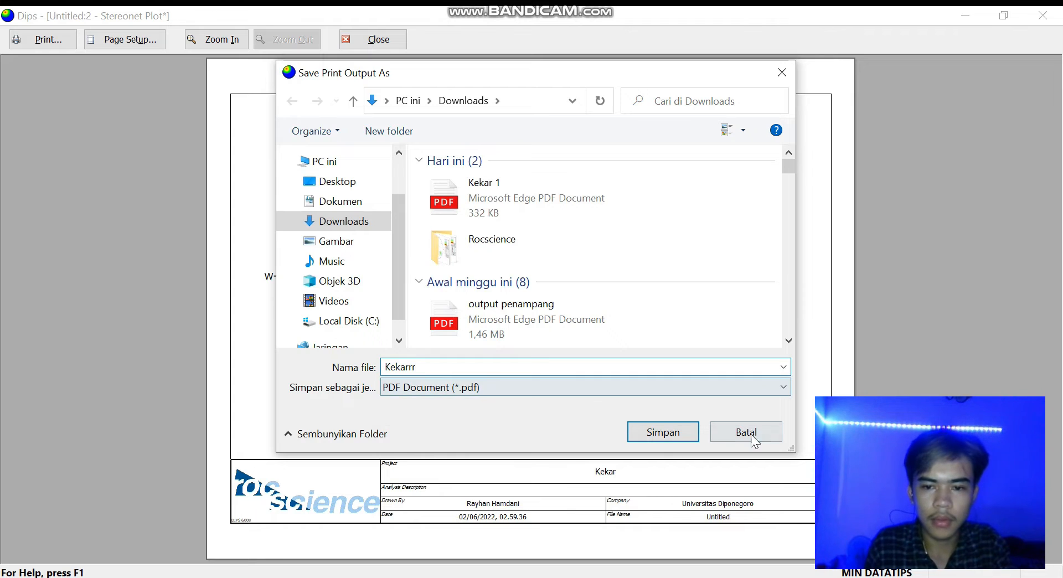
left_click(689, 430)
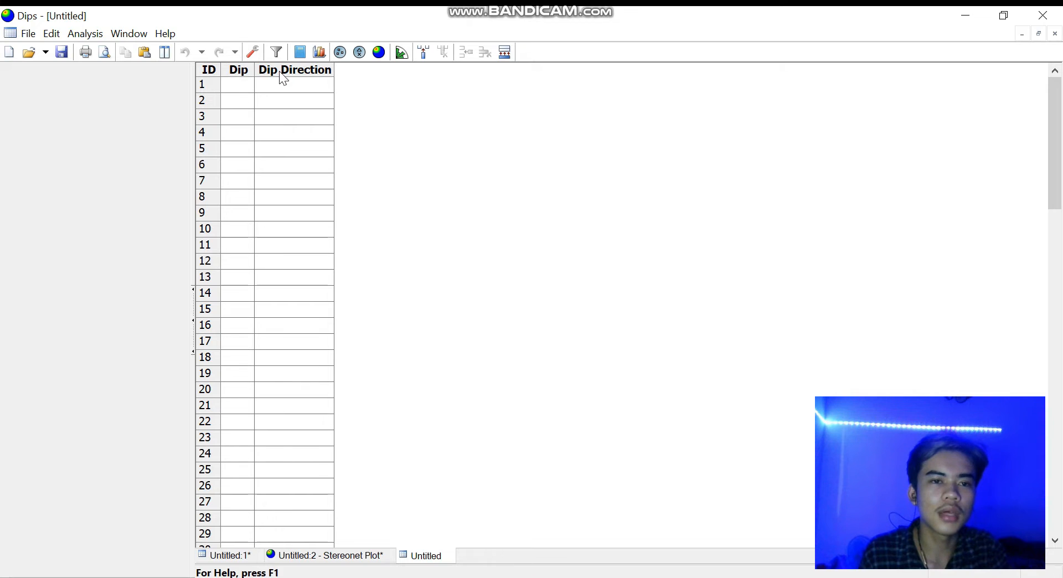
Set the global orientation format of the new empty document to Strike (Right) / Dip
left_click(254, 52)
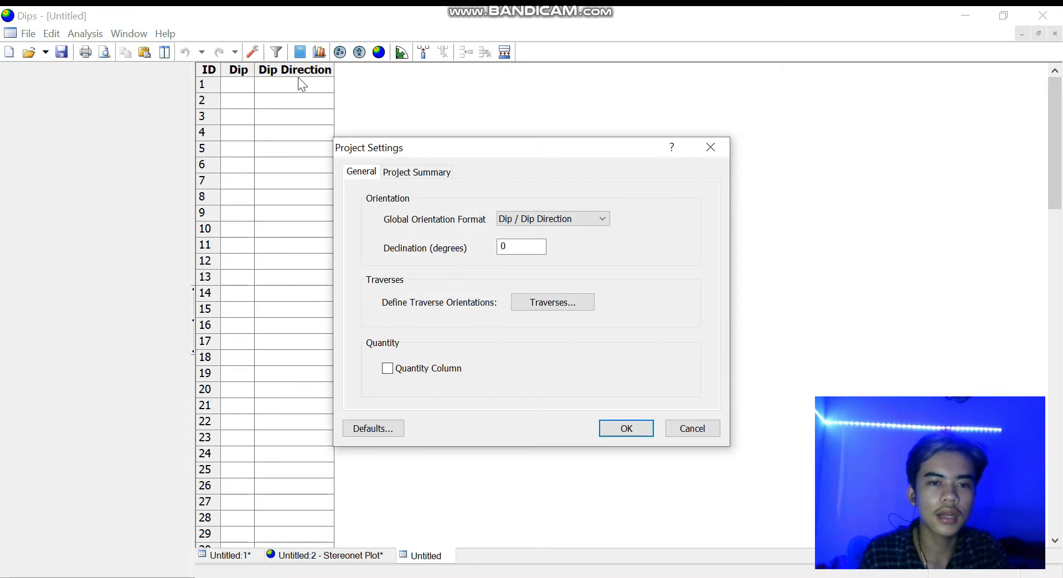
left_click(535, 221)
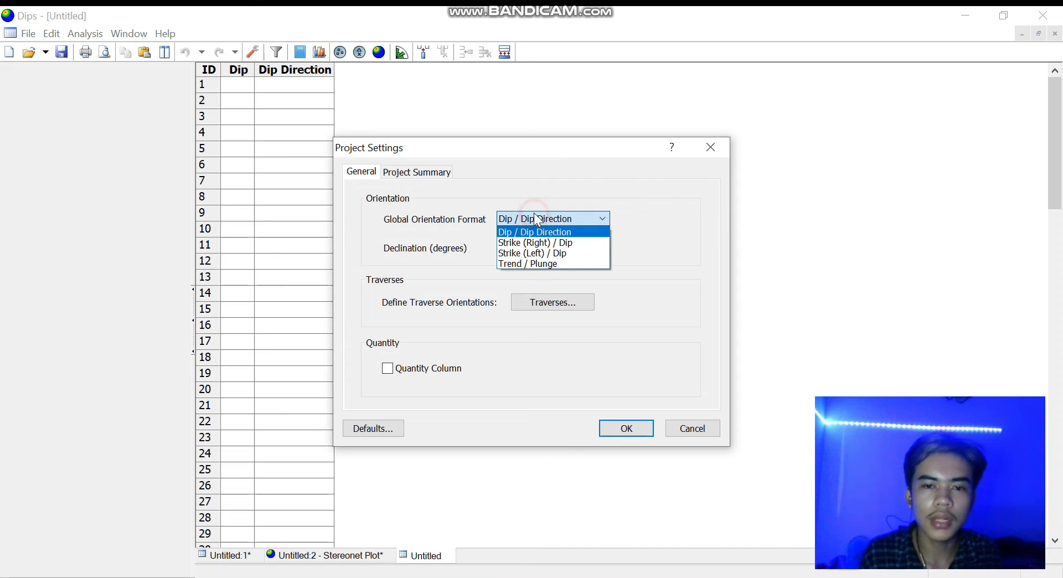
left_click(543, 243)
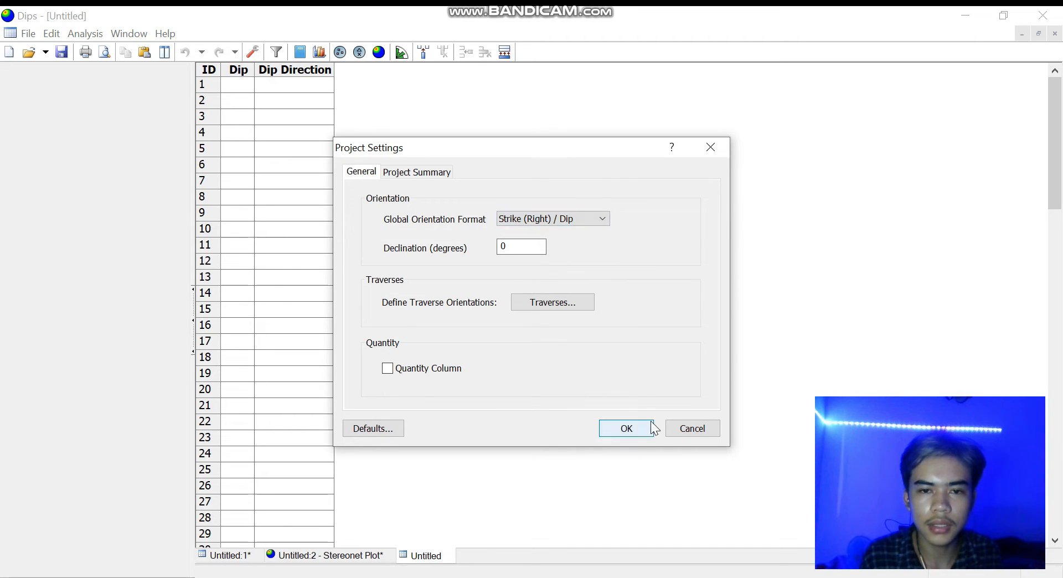
left_click(636, 433)
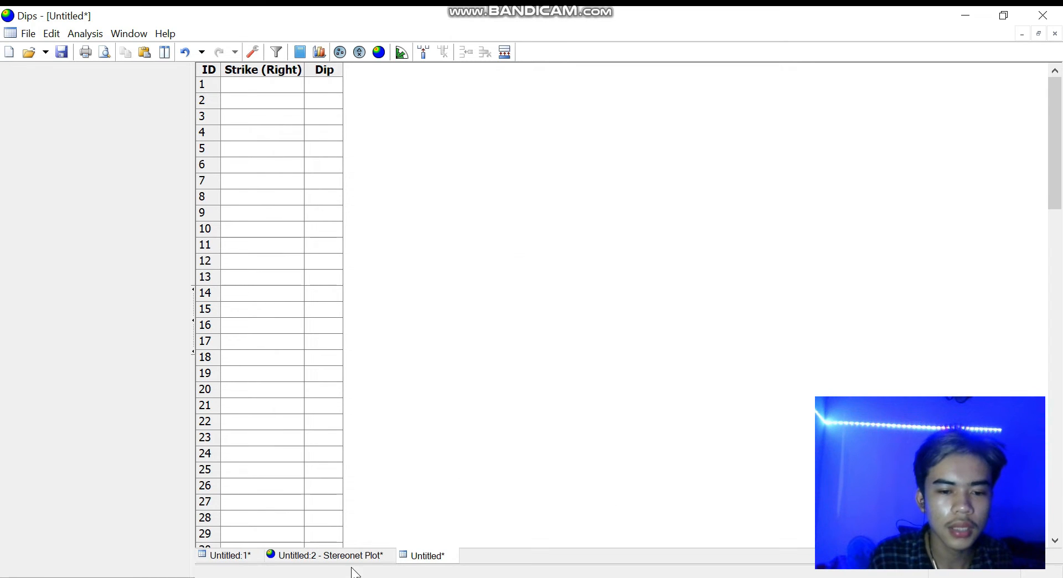
Check the converted fold data in D2:E11 of the Lipatan sheet in Excel and paste it into the Dips grid from row 1
key("alt+Tab")
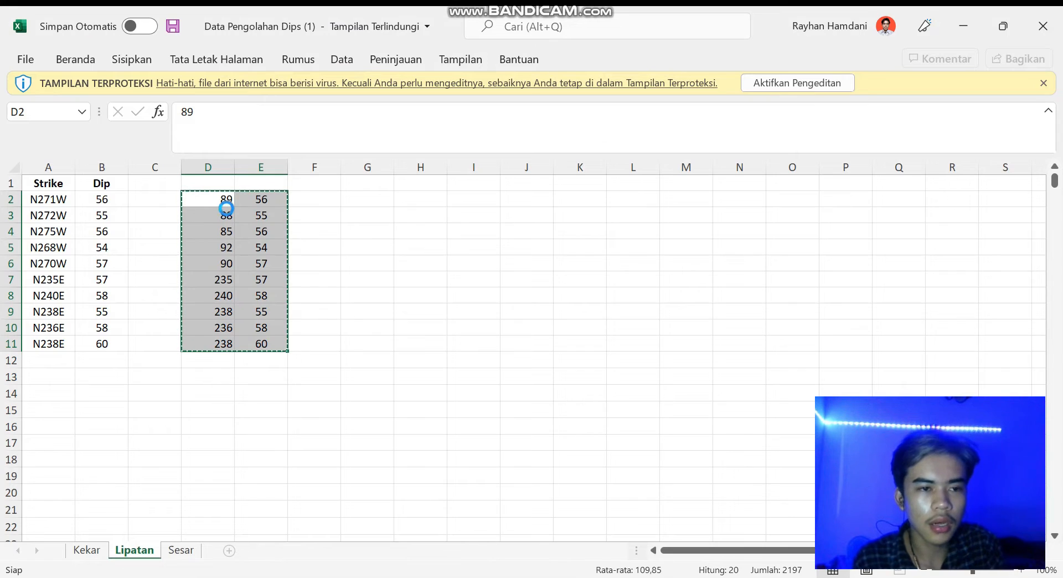
left_click(64, 199)
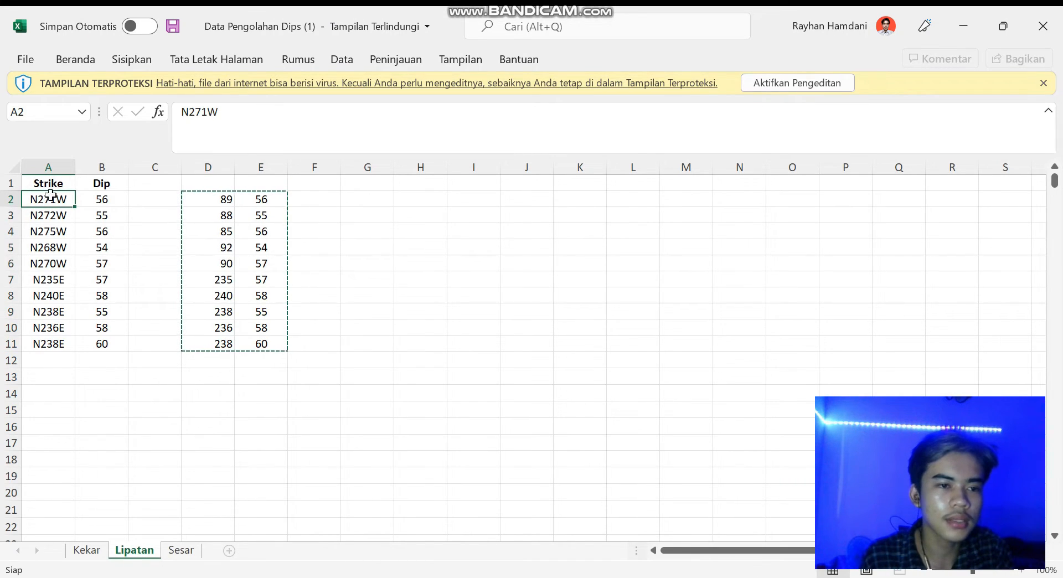
left_click(220, 199)
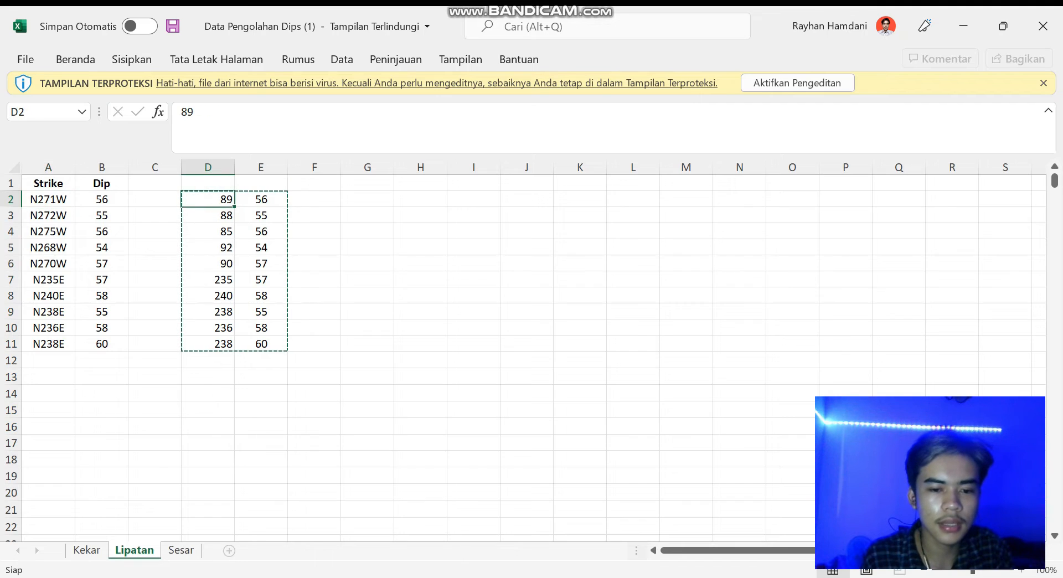
left_click(422, 576)
left_click(247, 89)
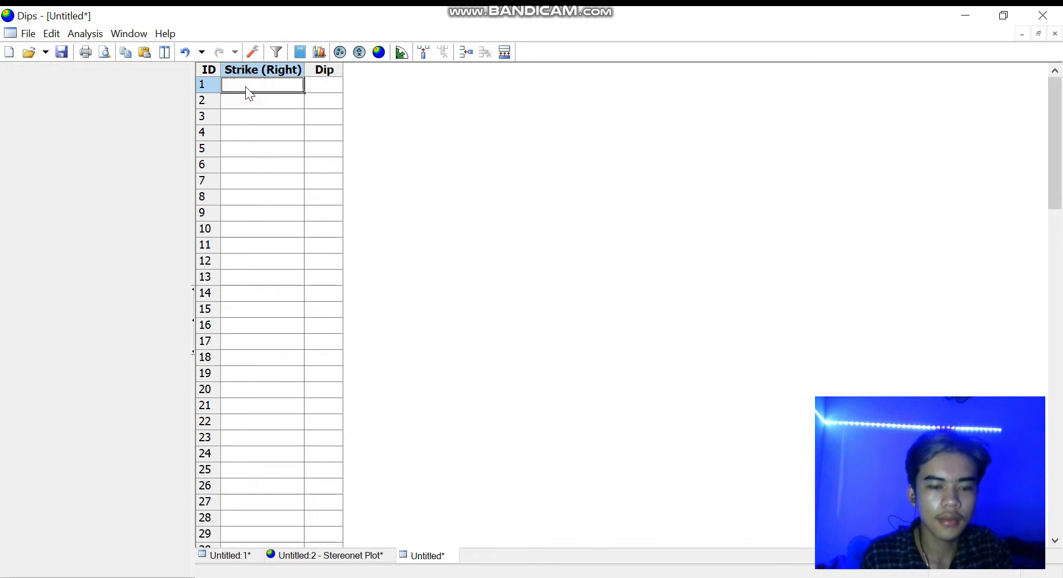
key("ctrl+v")
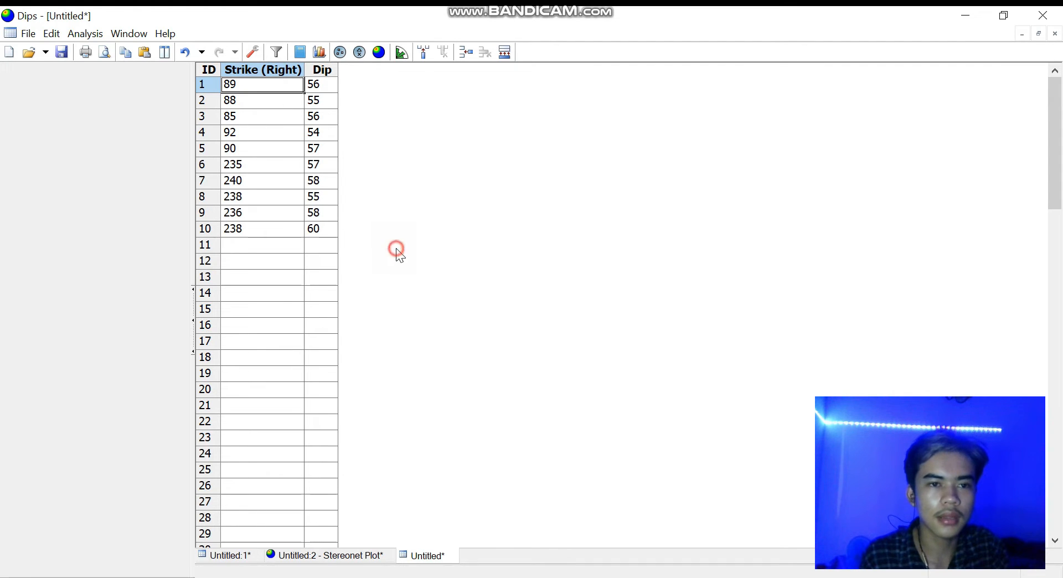
Create the fold data's contour stereonet and add user plane Max 1 at 89/55 on the northern concentration, showing only pole and label
left_click(380, 53)
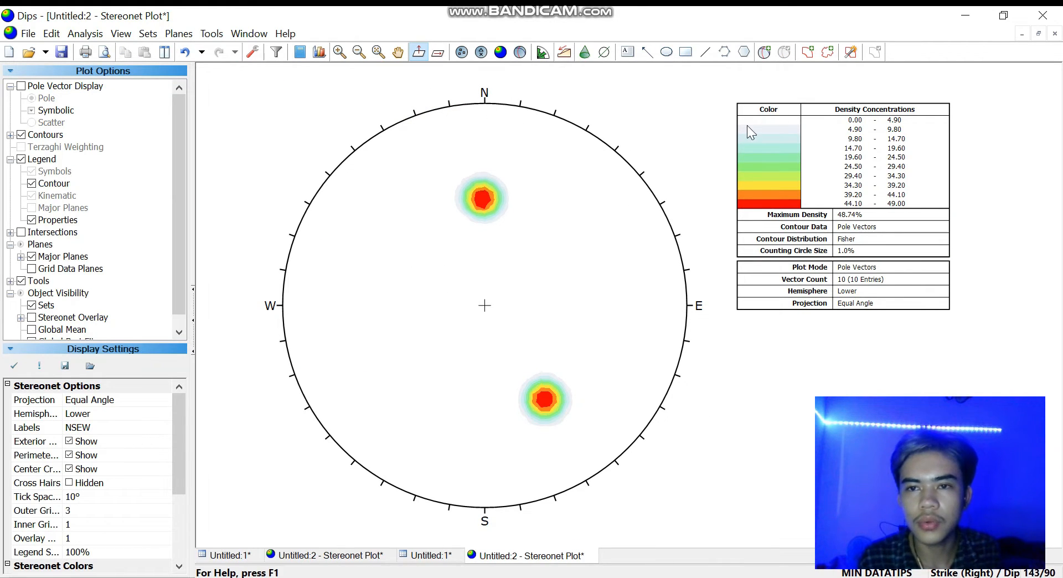
left_click(765, 51)
scroll(488, 287, "up", 3)
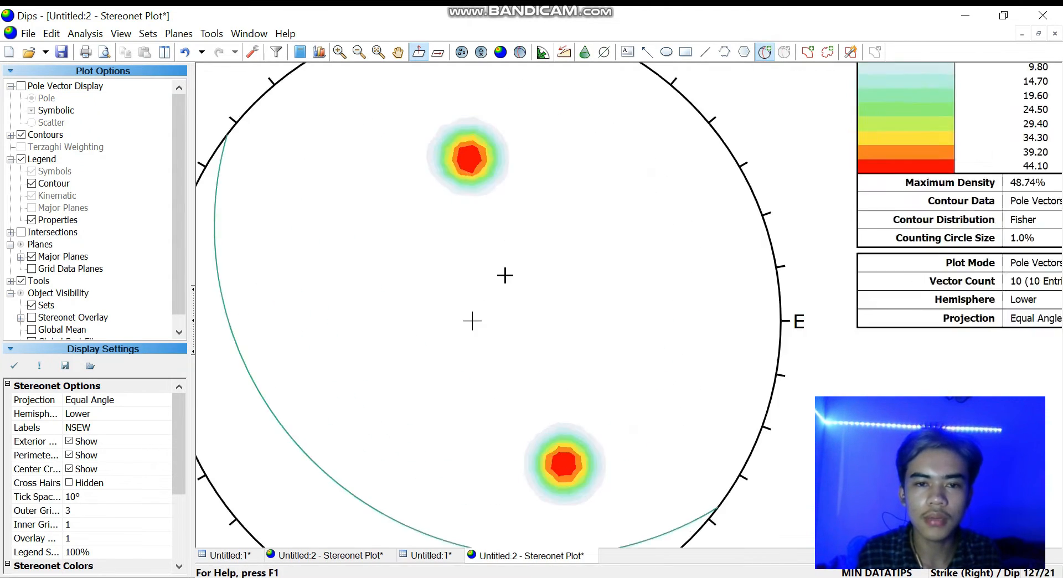
scroll(606, 387, "down", 1)
scroll(476, 128, "up", 2)
scroll(499, 212, "down", 1)
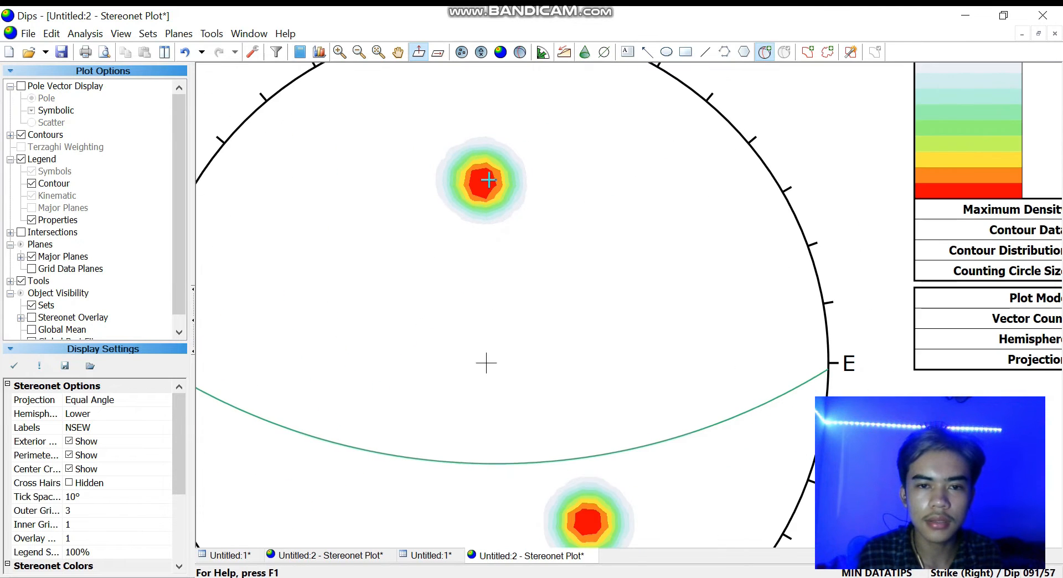
left_click(486, 362)
left_click(558, 237)
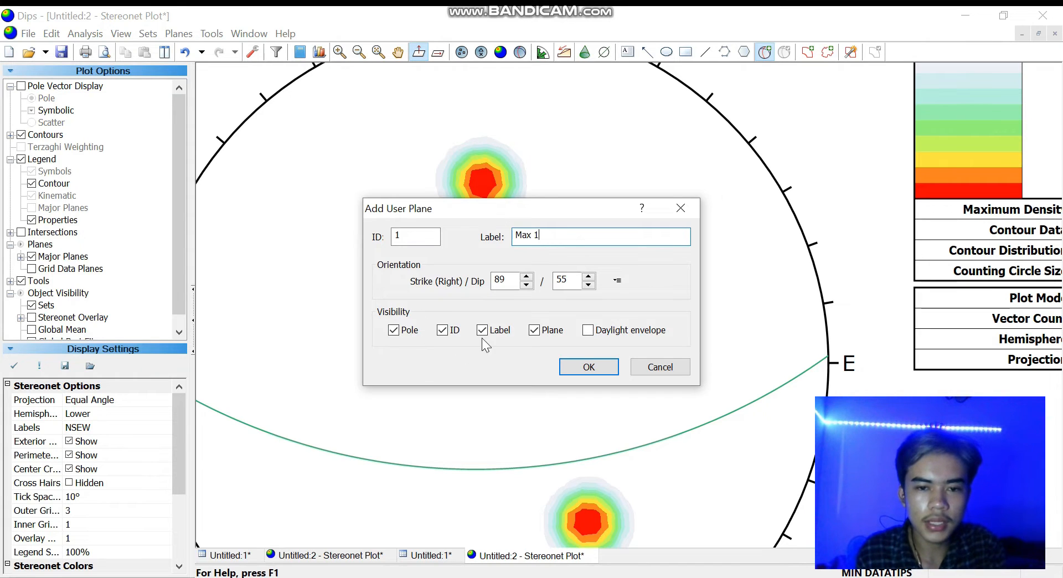
left_click(449, 332)
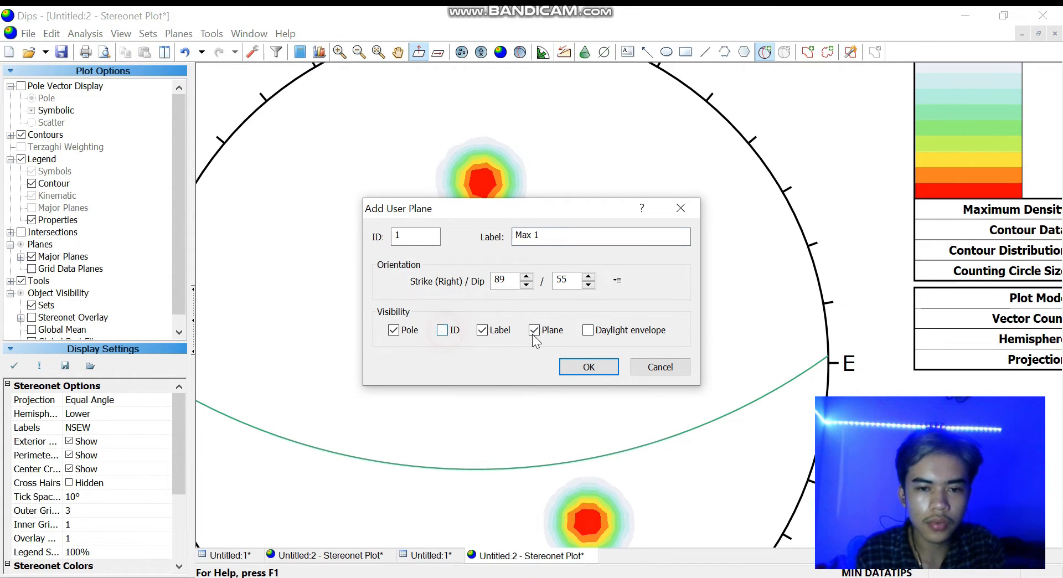
left_click(589, 367)
Add user plane Max 2 at 237/58 on the southeastern concentration's centre, showing only its pole and label
left_click(765, 52)
scroll(589, 297, "down", 4)
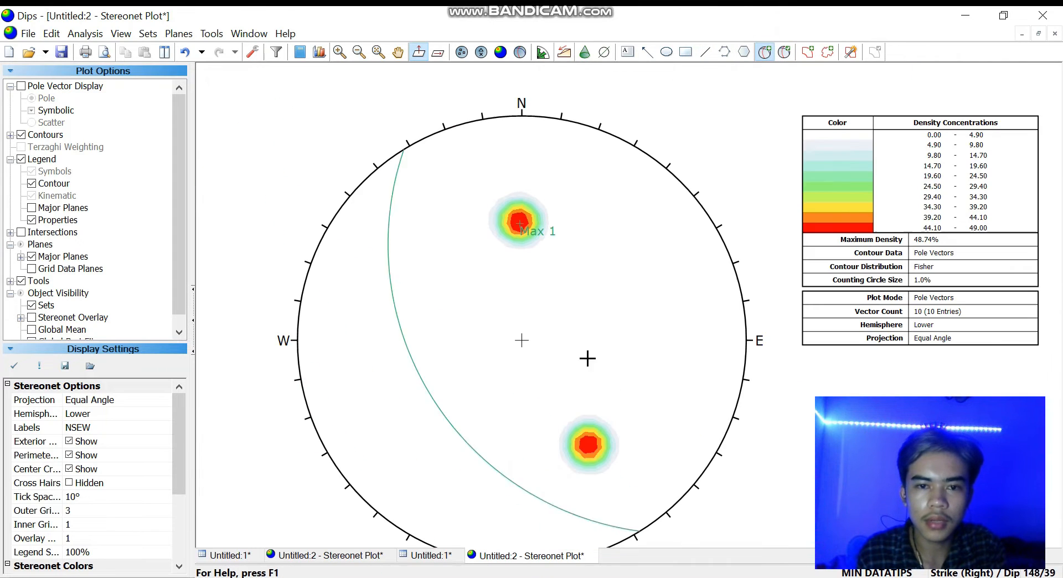
left_click(588, 443)
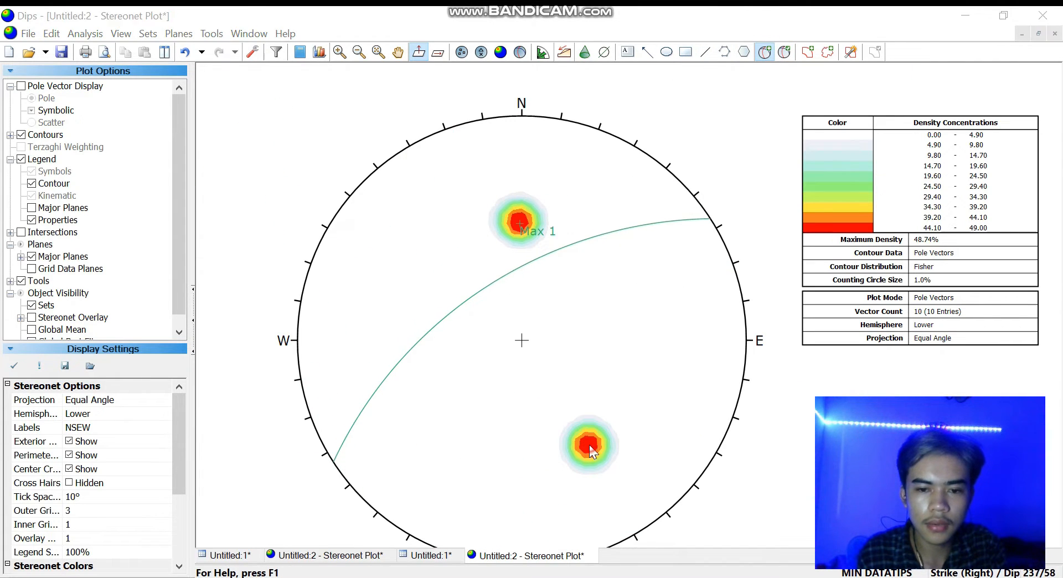
left_click(550, 236)
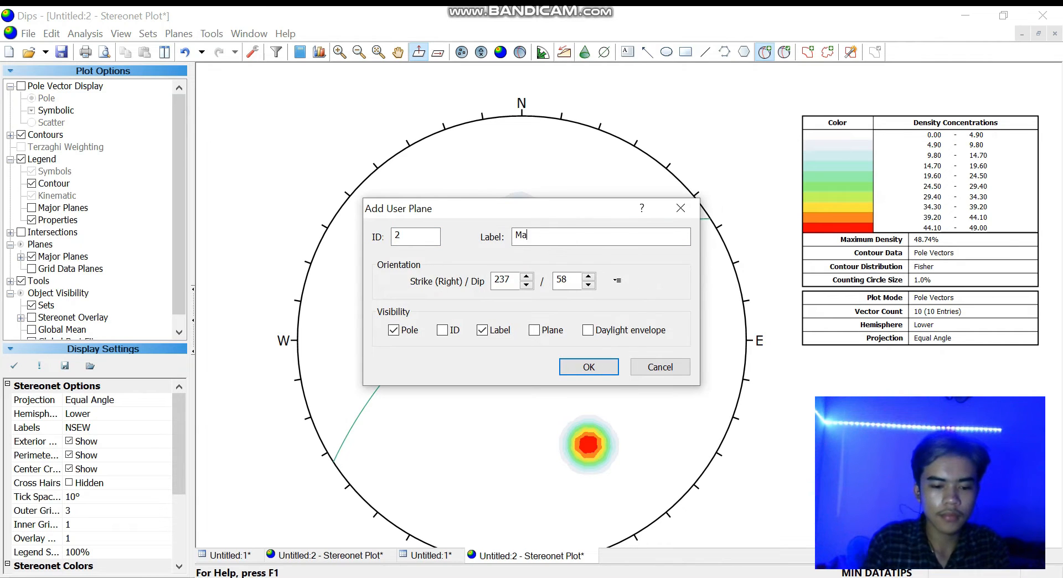
left_click(587, 366)
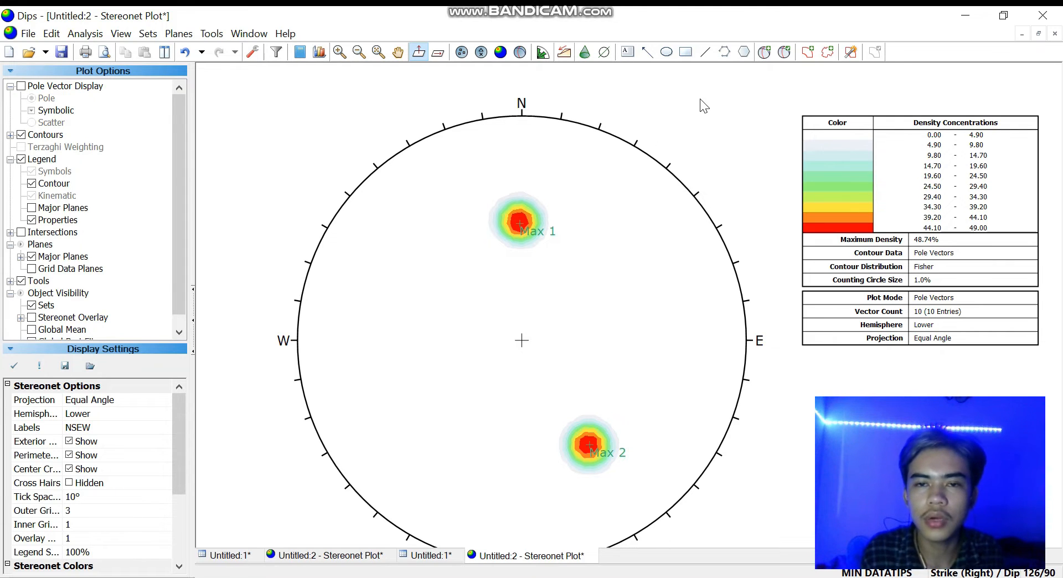
Add user plane Sayap Lipatan 1 at 89/55 on the Max 1 pole, showing its label and plane but not its pole
left_click(764, 52)
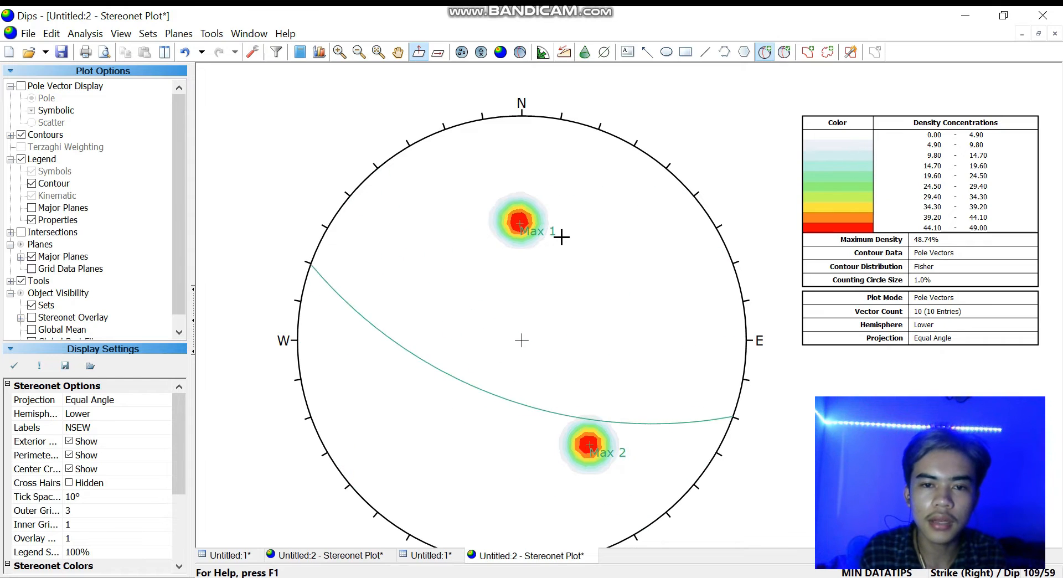
scroll(510, 206, "up", 2)
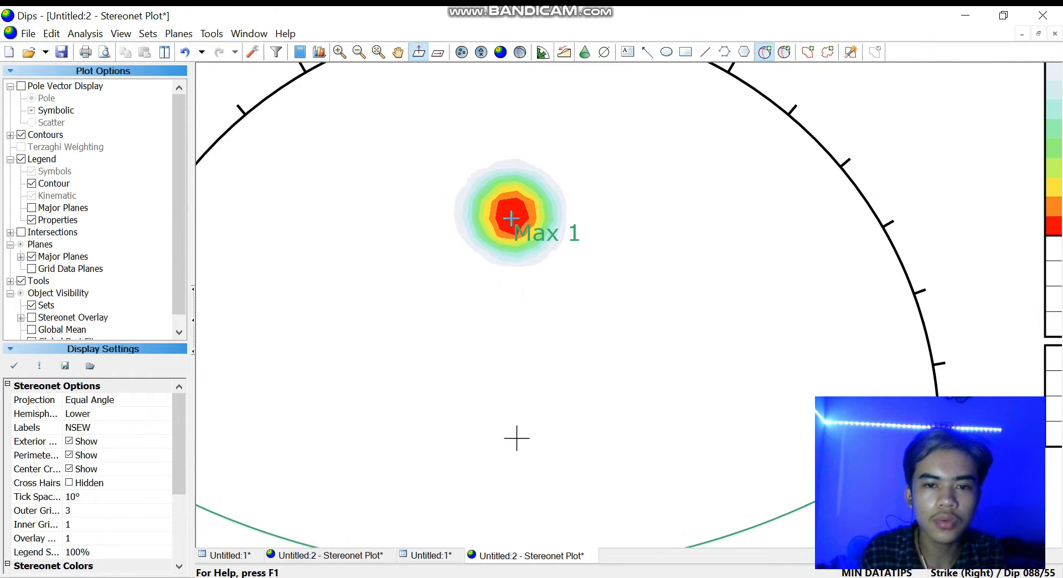
left_click(512, 219)
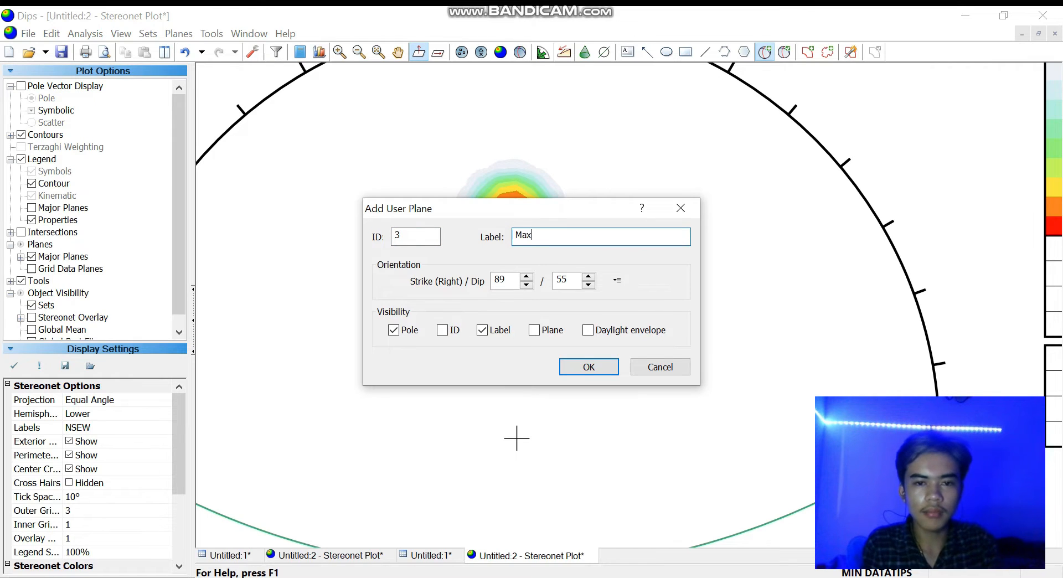
key("BackSpace")
key("BackSpace")
key("BackSpace")
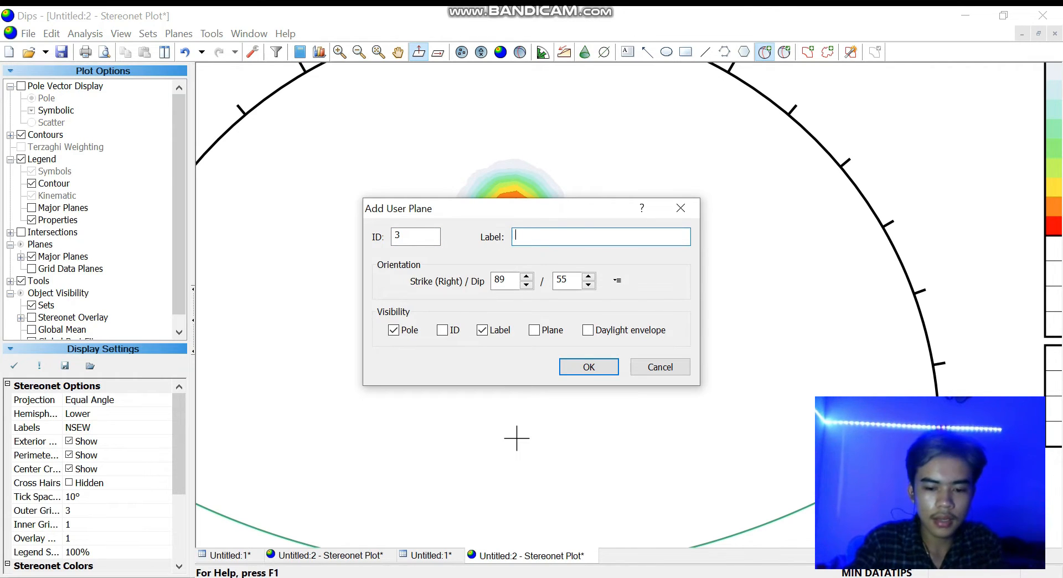
type("Sayap Lipatan 1")
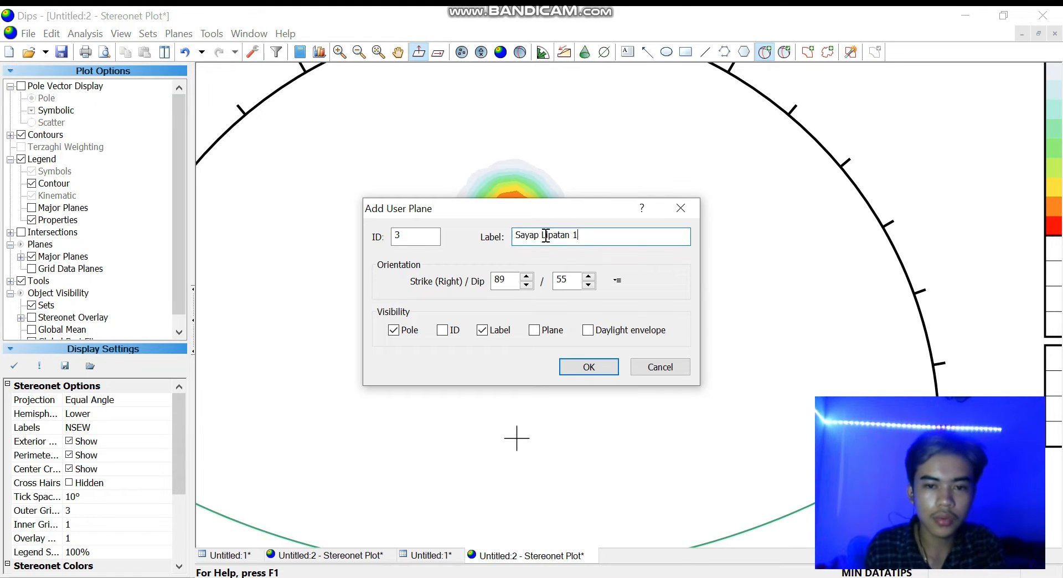
left_click(404, 335)
left_click(539, 331)
left_click(588, 367)
Add user plane Sayap Lipatan 2 at 237/58 on the Max 2 pole, with only its label and plane visible
scroll(595, 349, "down", 3)
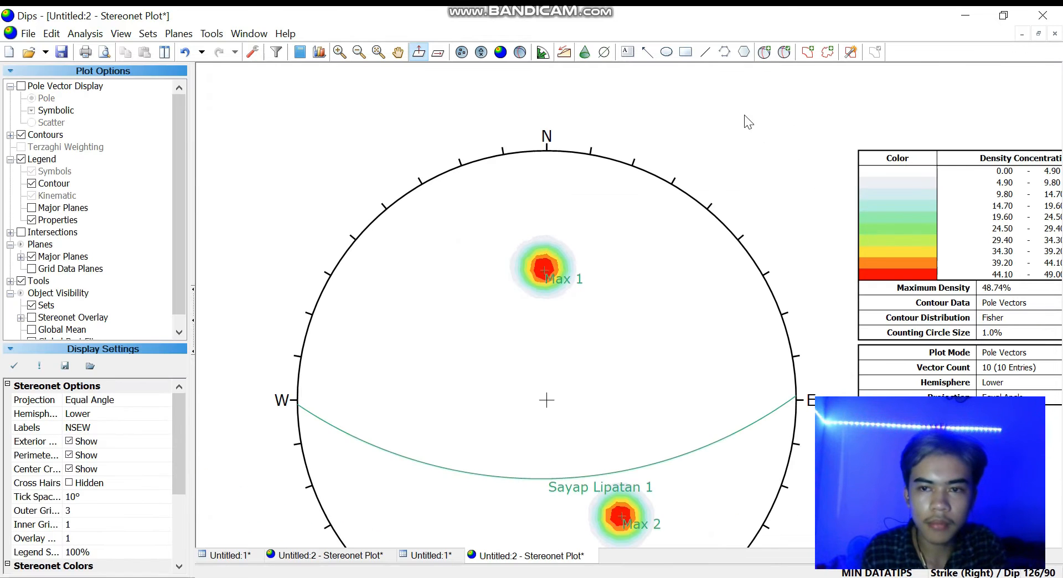
left_click(764, 52)
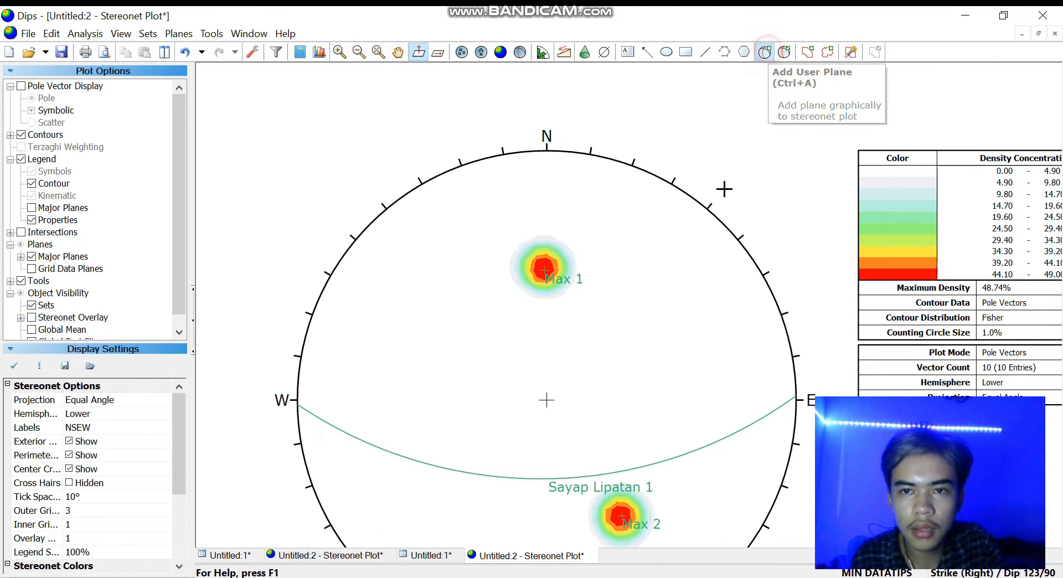
scroll(671, 529, "up", 2)
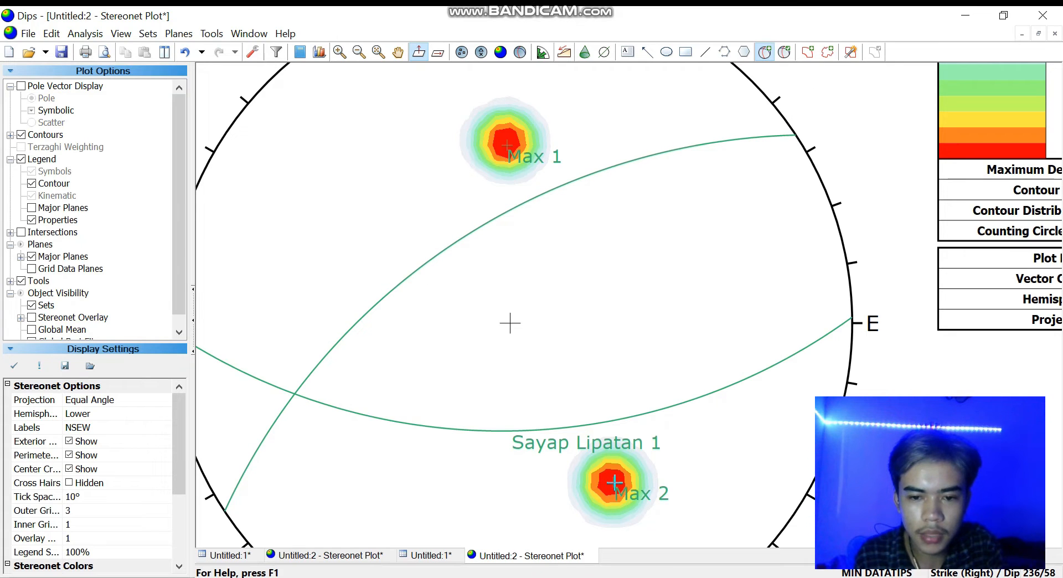
left_click(510, 323)
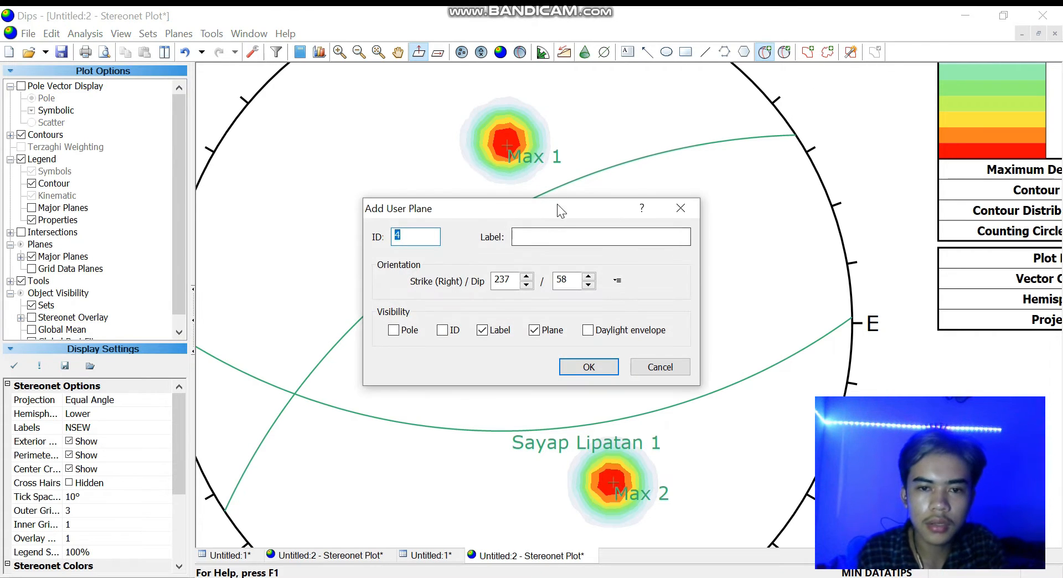
left_click(569, 237)
type("Sayap Lipatan 2")
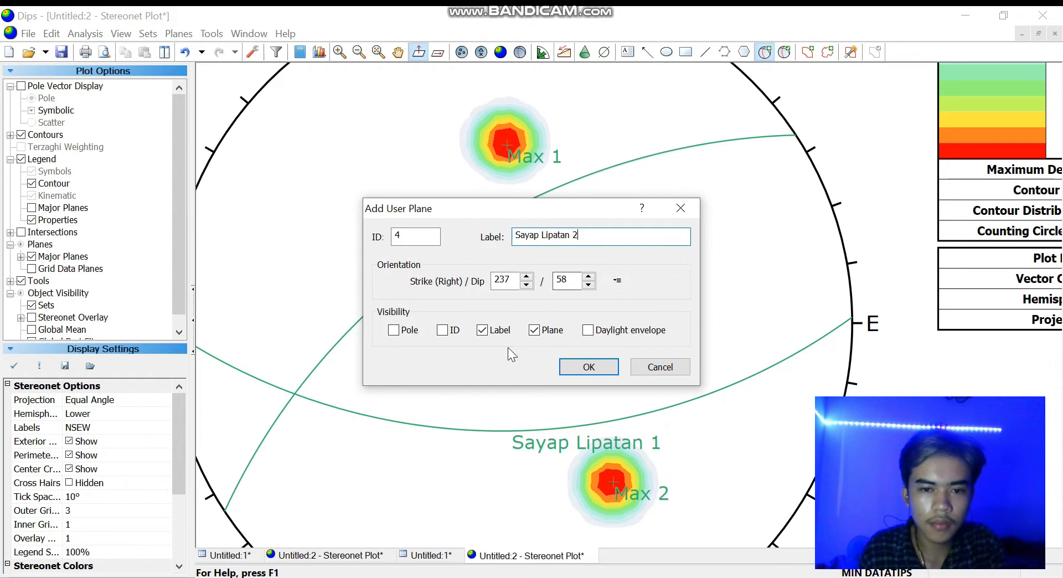
left_click(586, 367)
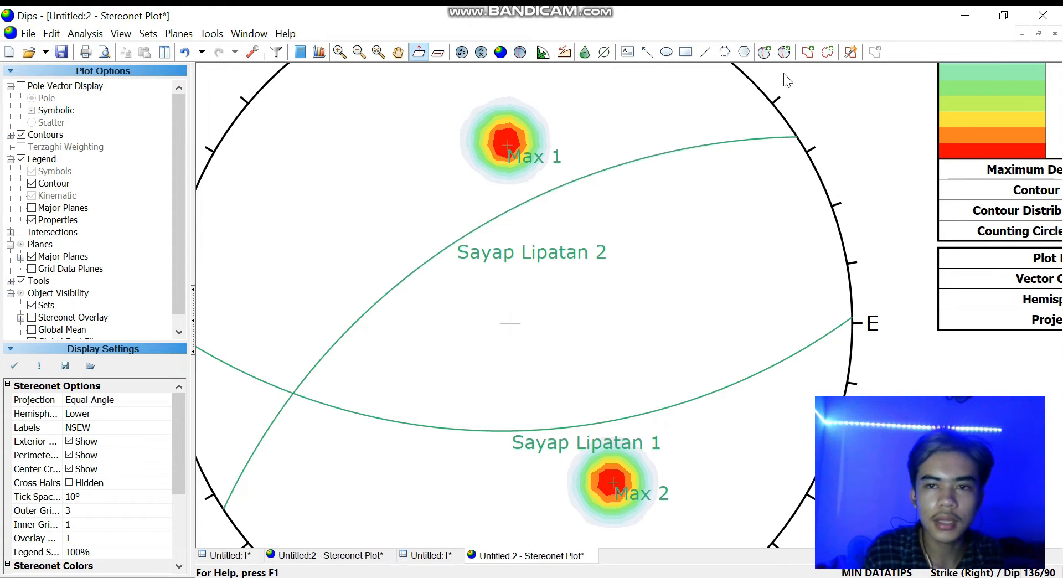
Add user plane Sigma 2 at 342/67 on the intersection of the two Sayap Lipatan planes, showing its pole and label without the plane
left_click(764, 52)
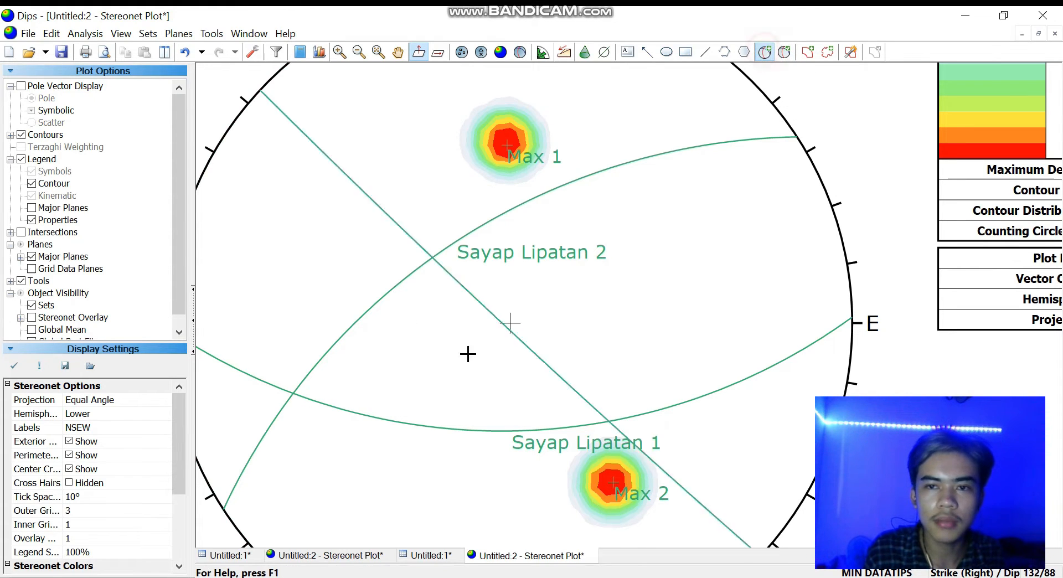
scroll(304, 403, "up", 2)
scroll(304, 403, "up", 1)
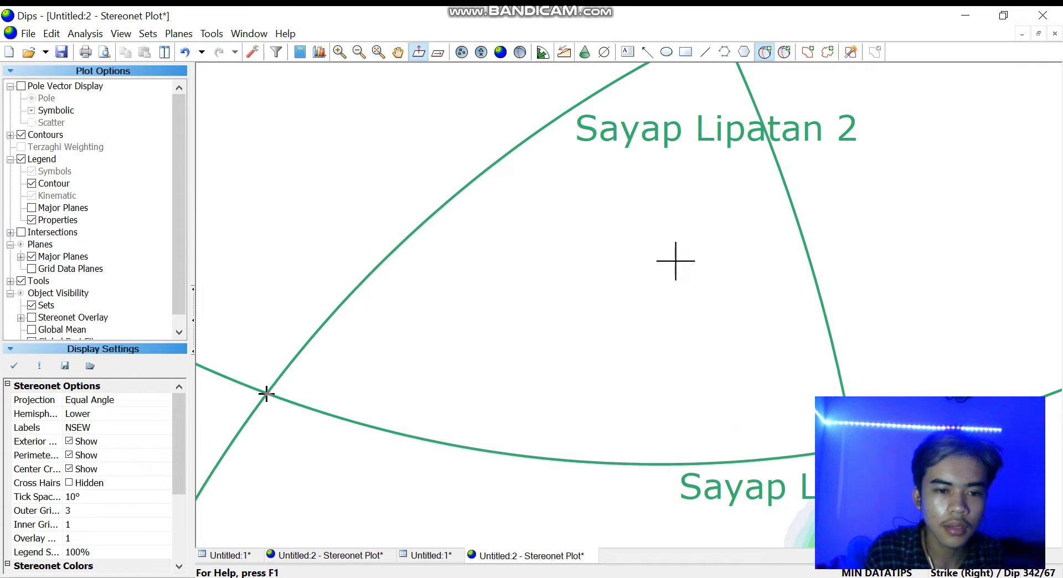
left_click(267, 394)
left_click(569, 238)
type("Sigma 2")
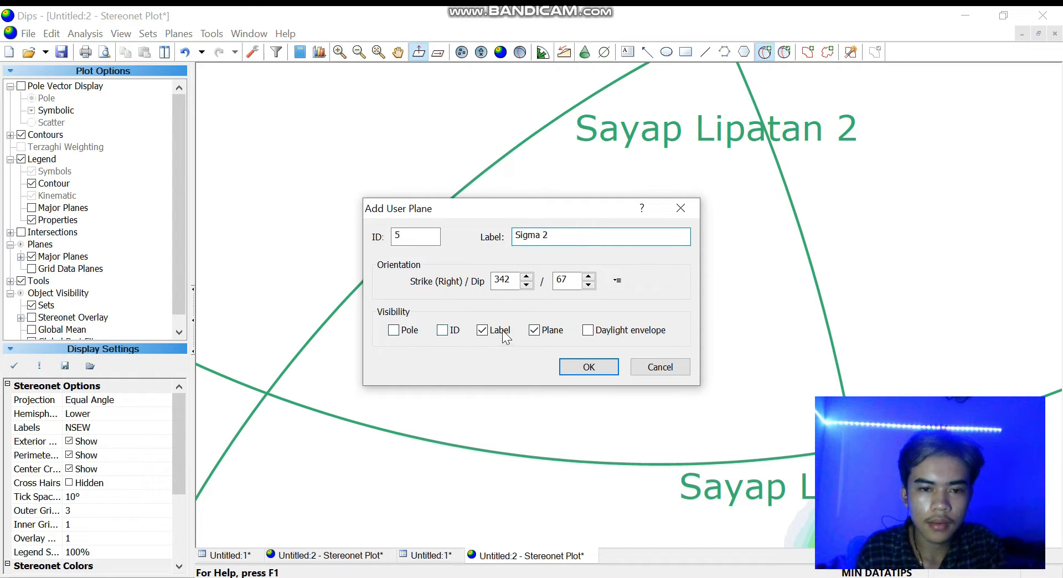
left_click(394, 330)
left_click(534, 330)
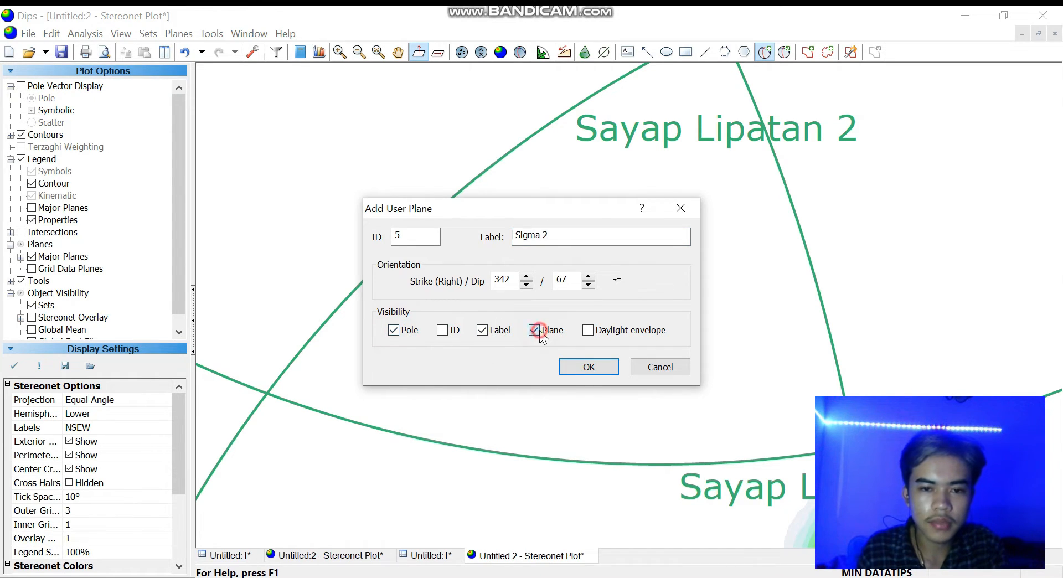
left_click(589, 367)
Add user plane Bidang Bantu at 342/67 on the Sigma 2 point, showing its label and plane but not its pole
scroll(624, 315, "up", 4)
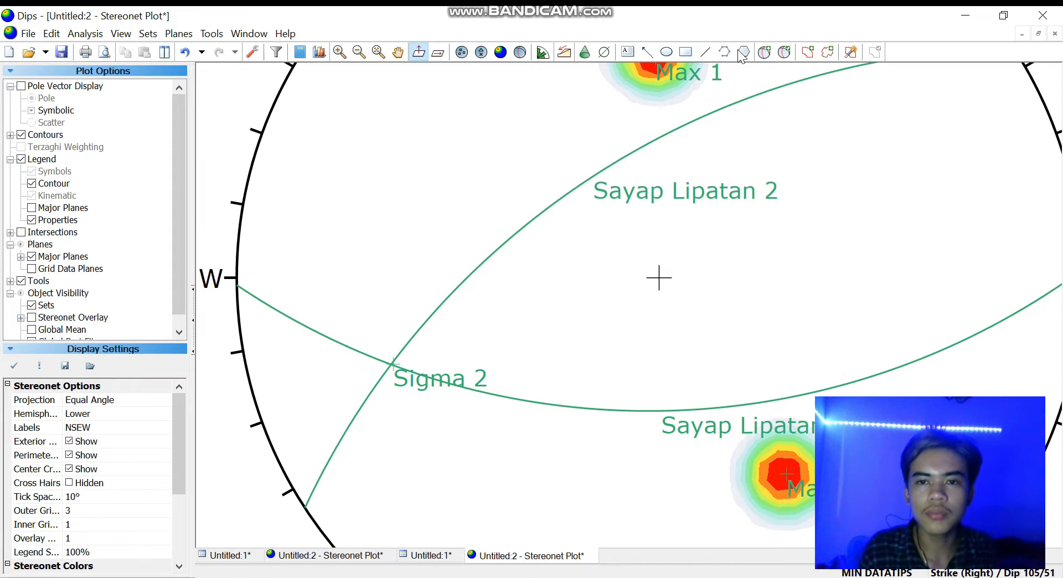
left_click(764, 52)
scroll(669, 332, "up", 2)
scroll(676, 240, "down", 1)
scroll(705, 193, "down", 3)
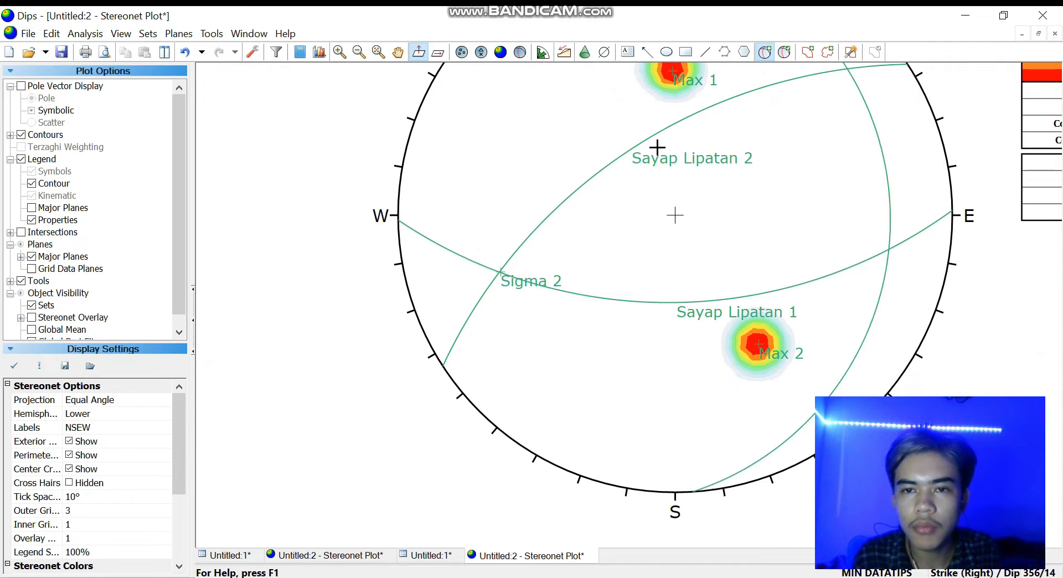
left_click(379, 51)
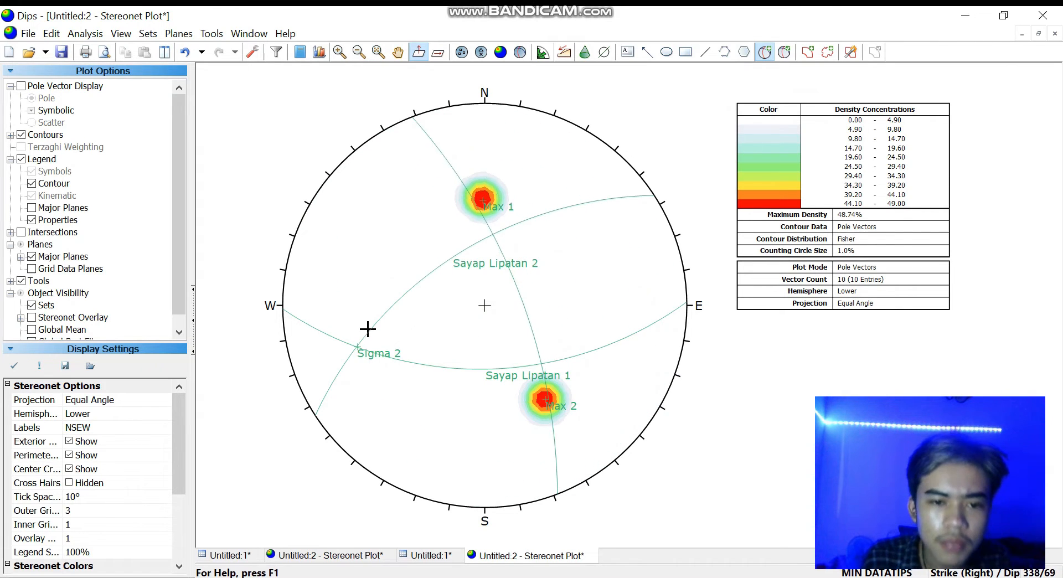
scroll(357, 337, "up", 2)
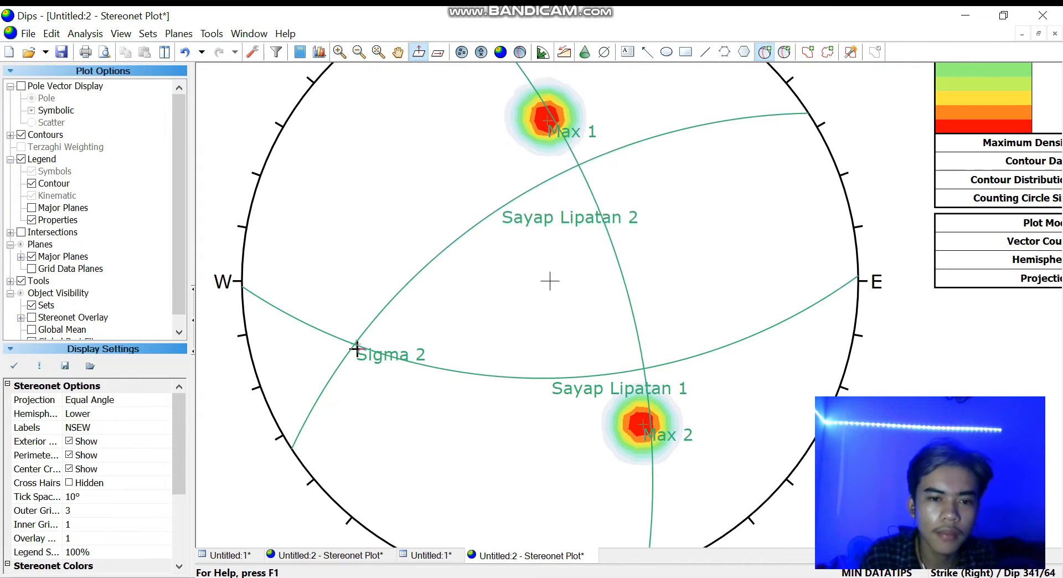
scroll(353, 342, "up", 2)
scroll(352, 342, "up", 1)
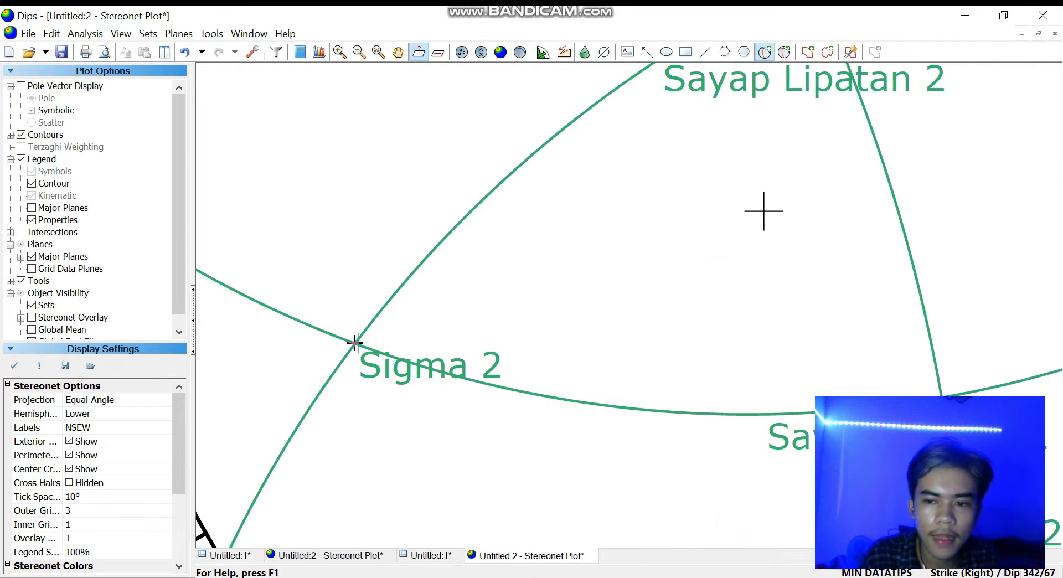
left_click(355, 343)
left_click(547, 236)
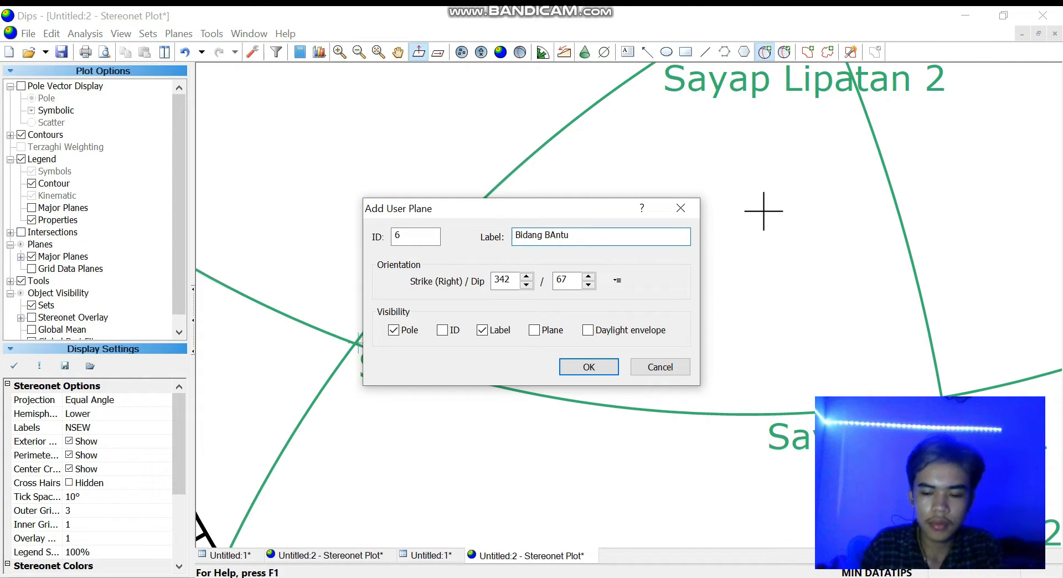
key("BackSpace")
key("BackSpace")
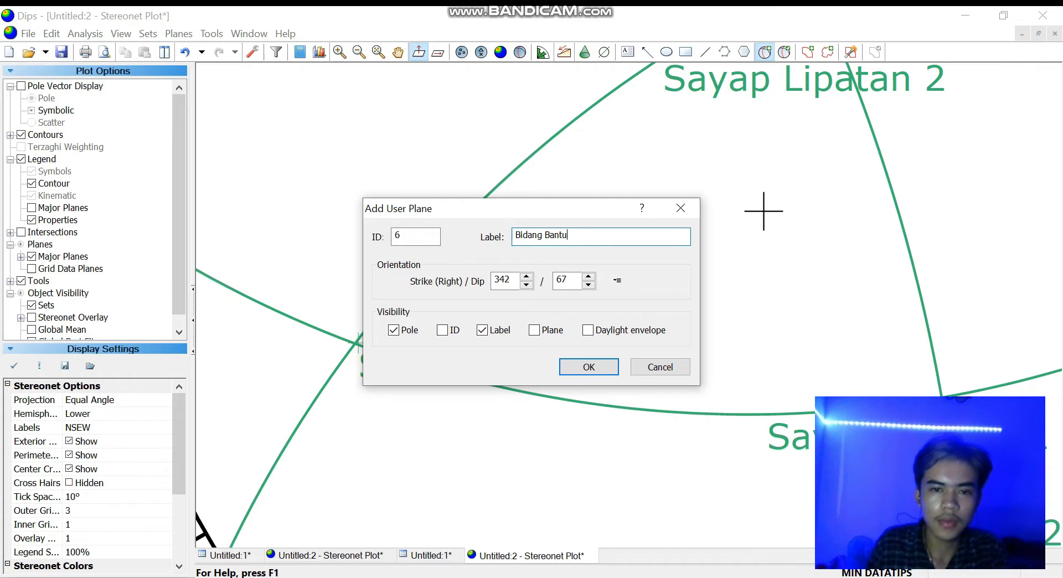
left_click(403, 332)
left_click(533, 330)
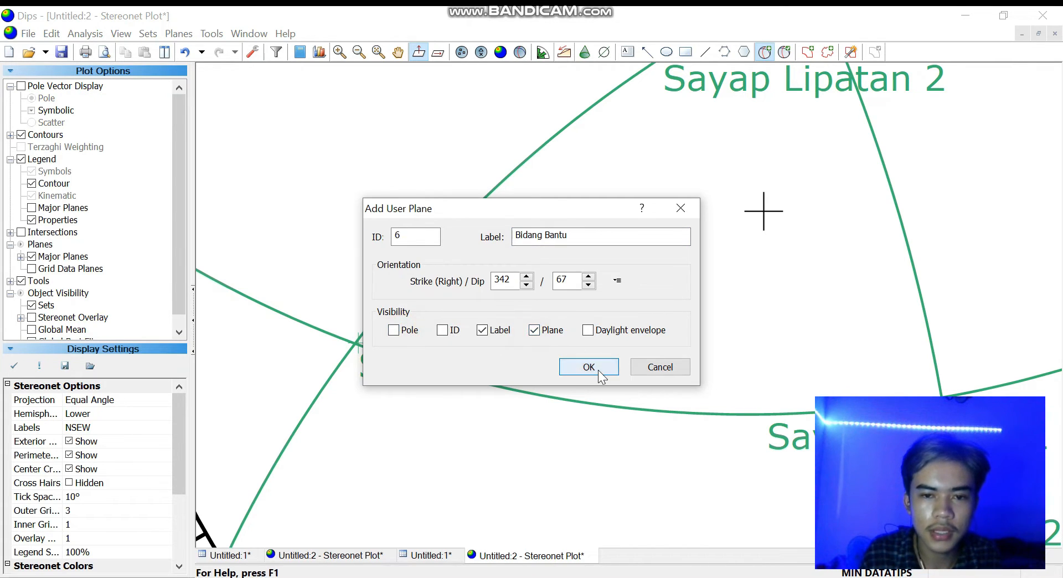
left_click(592, 367)
scroll(772, 324, "up", 3)
scroll(791, 304, "down", 3)
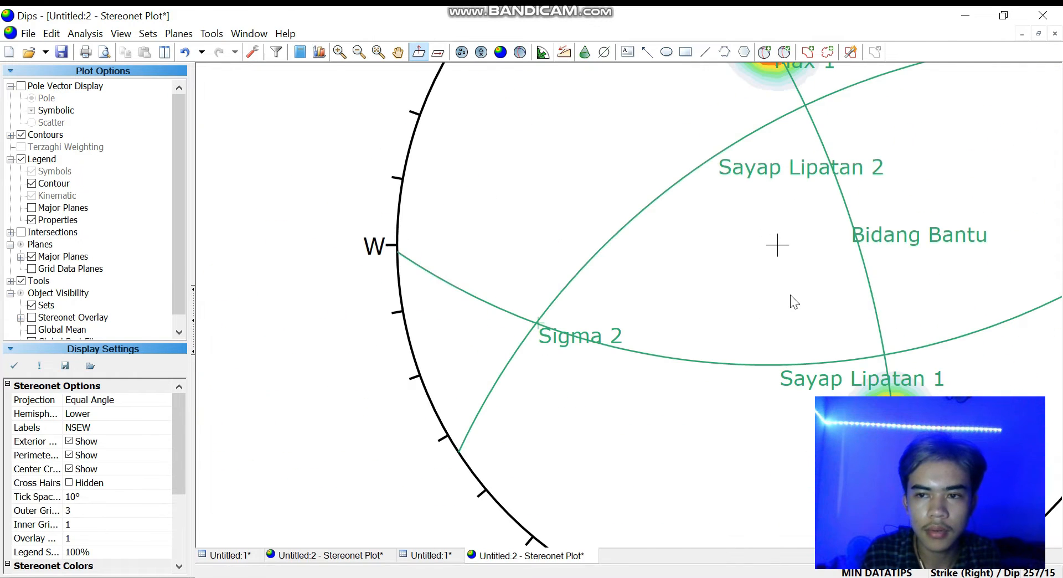
scroll(792, 298, "down", 3)
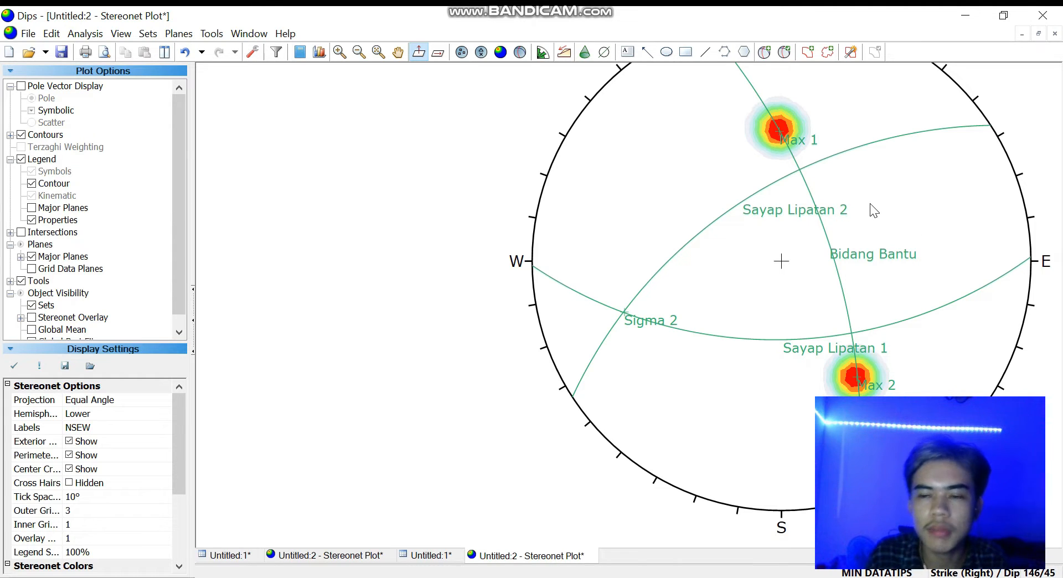
left_click(764, 51)
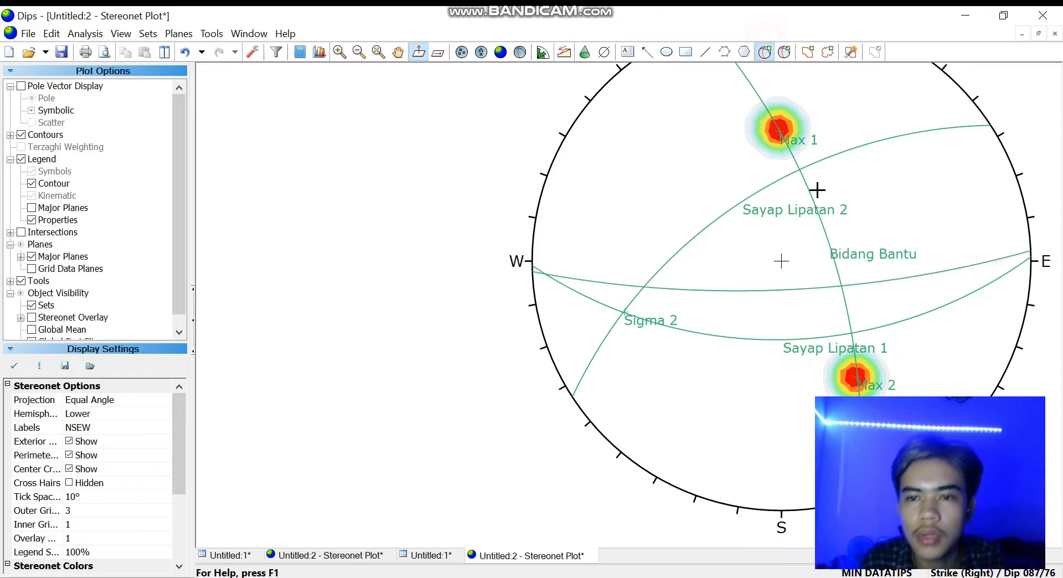
left_click(659, 149)
left_click(765, 51)
Measure the angle between the points where the Bidang Bantu plane crosses Sayap Lipatan 2 and Sayap Lipatan 1
left_click(211, 33)
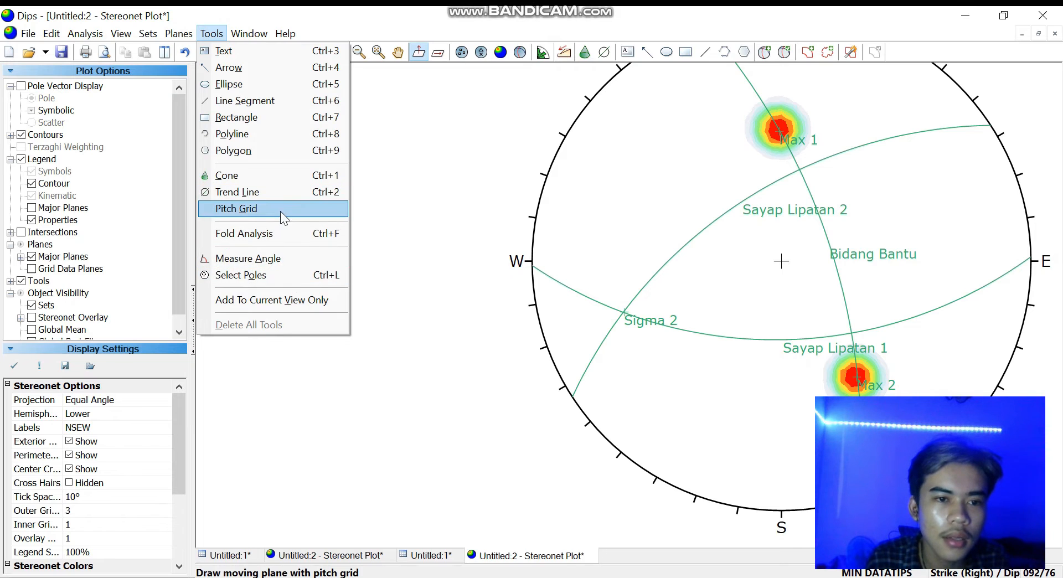
left_click(278, 256)
scroll(828, 200, "up", 1)
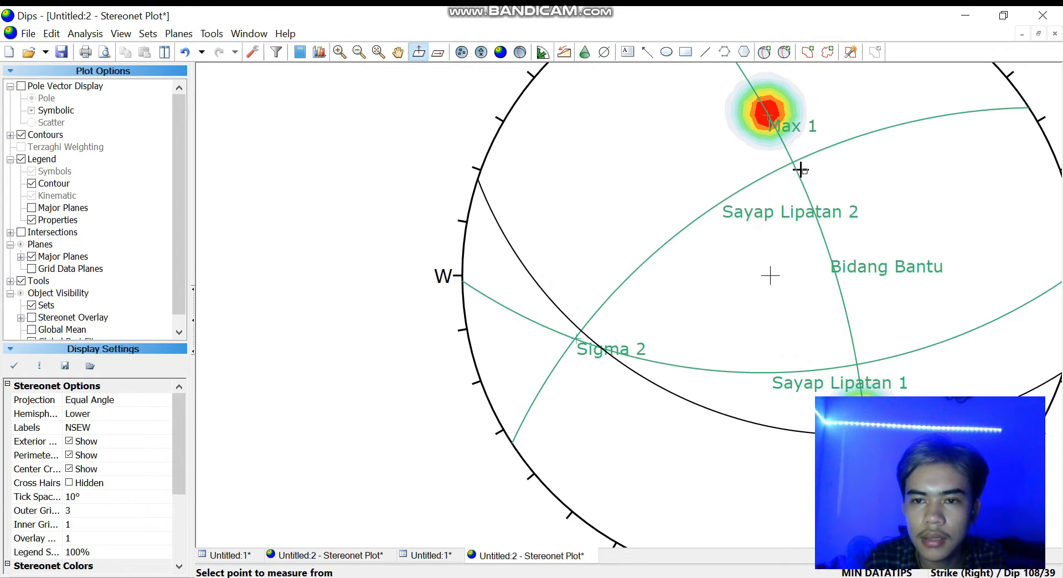
left_click(793, 163)
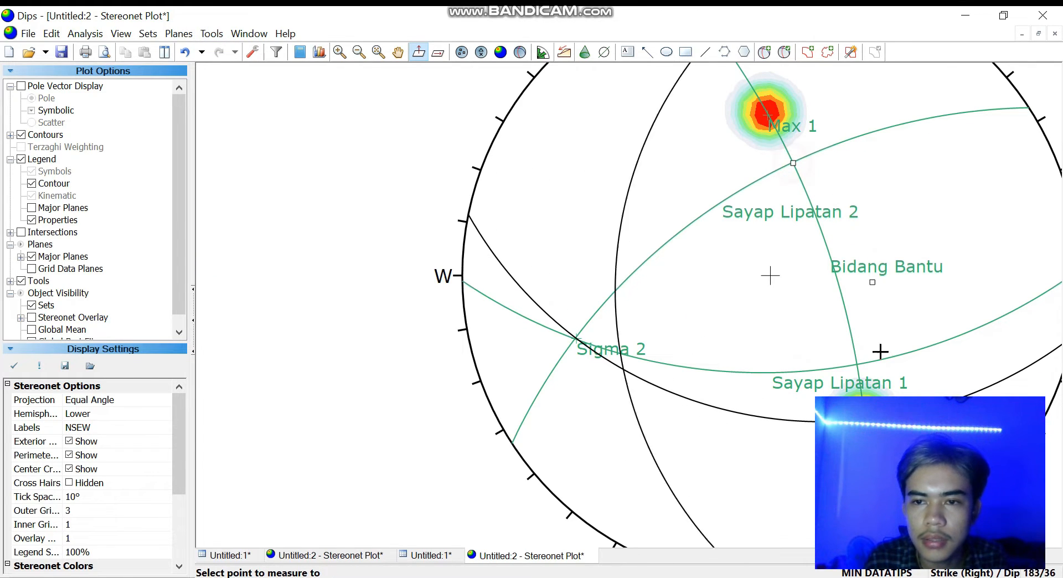
left_click(856, 364)
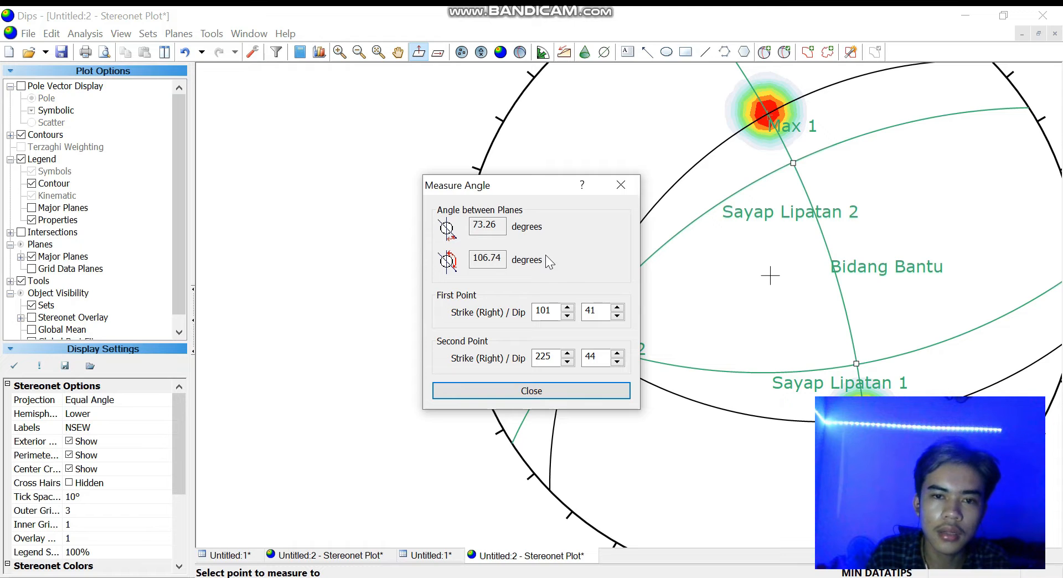
left_click(561, 391)
With a pitch grid on Bidang Bantu, add user plane Sigma 1 at 156/23 showing only its pole and label, and delete the grid
left_click(211, 34)
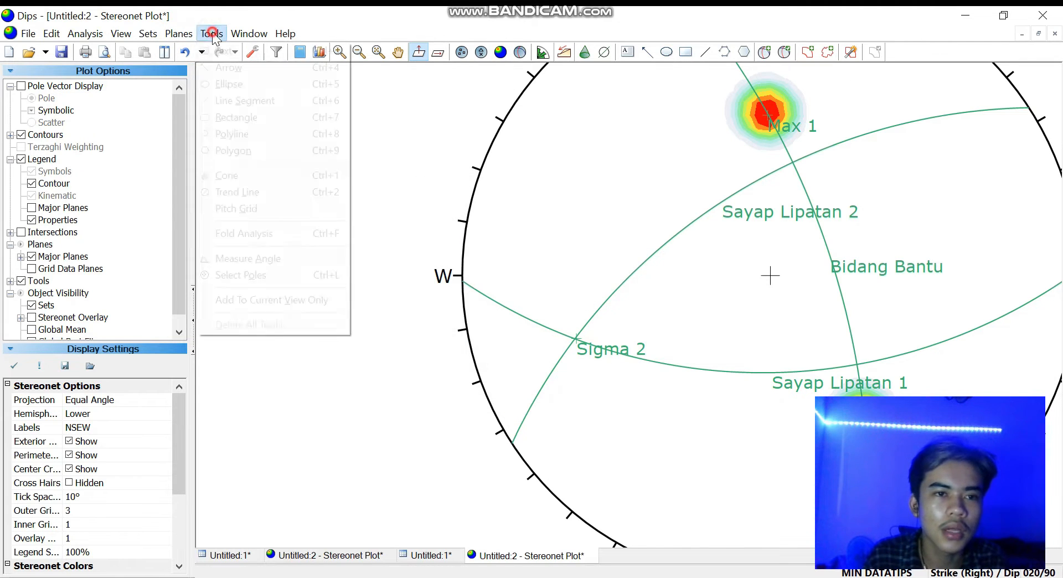
left_click(249, 209)
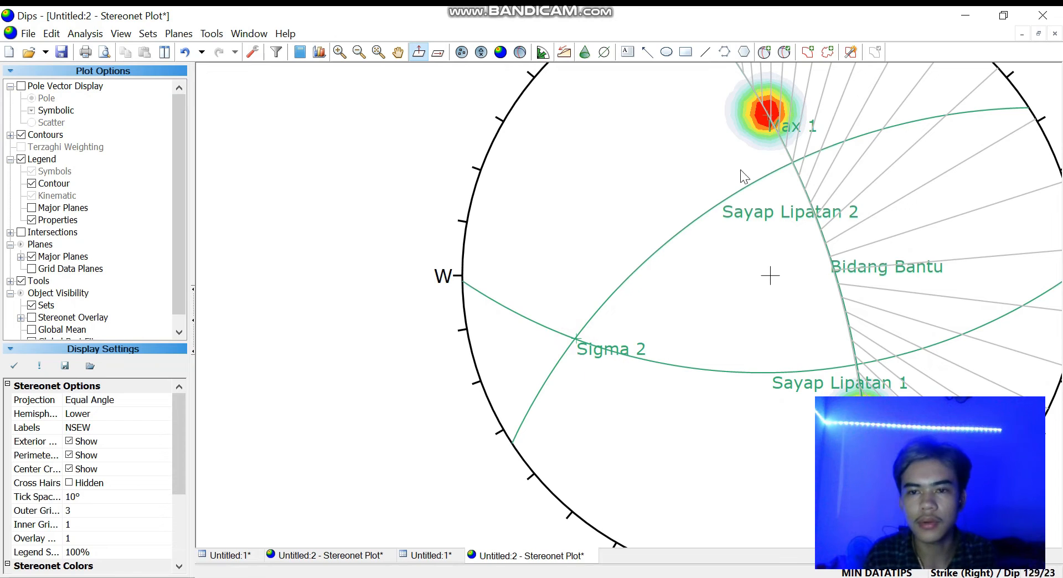
left_click(771, 54)
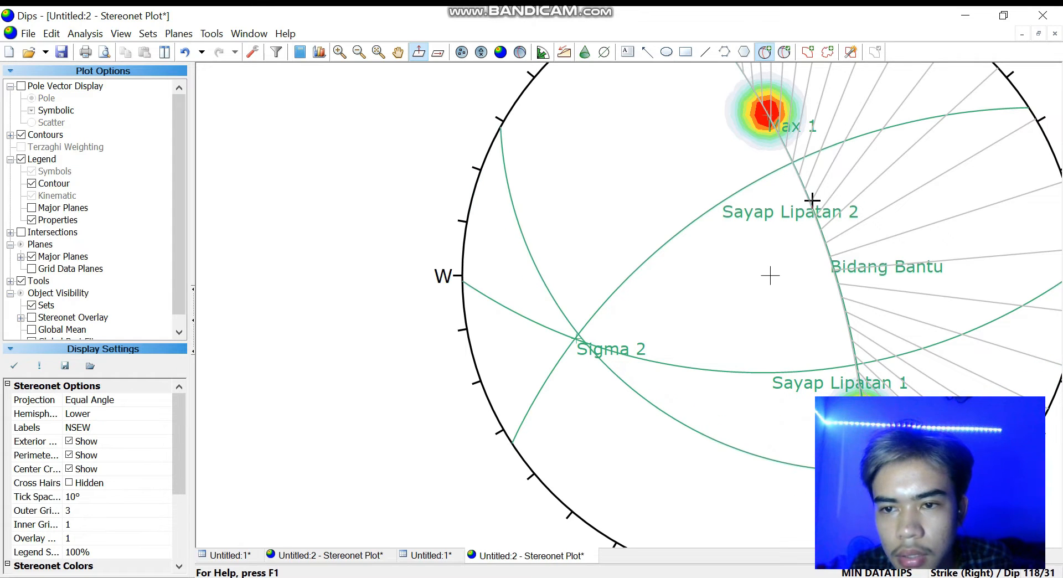
left_click(827, 250)
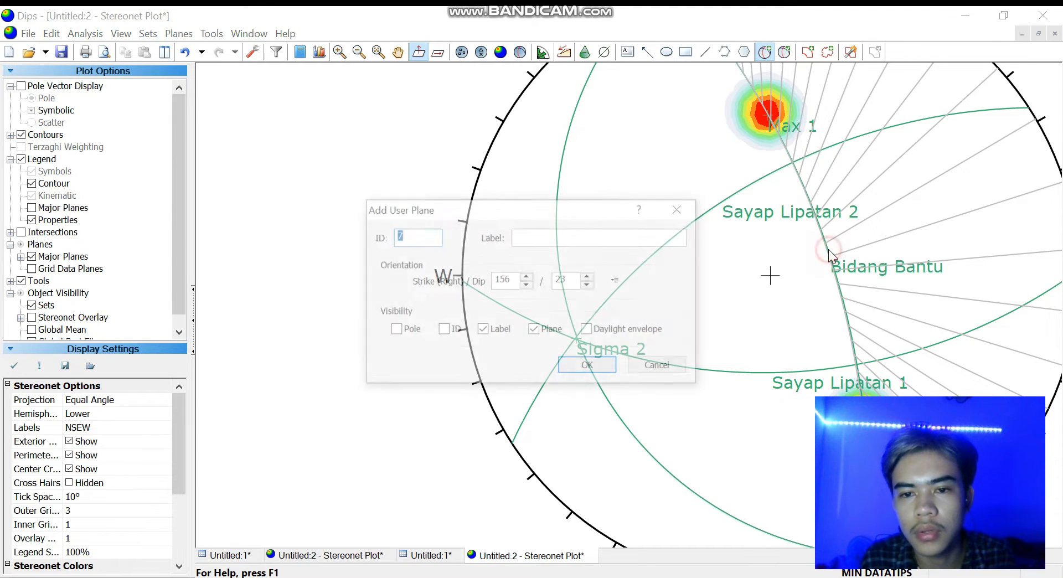
left_click(562, 236)
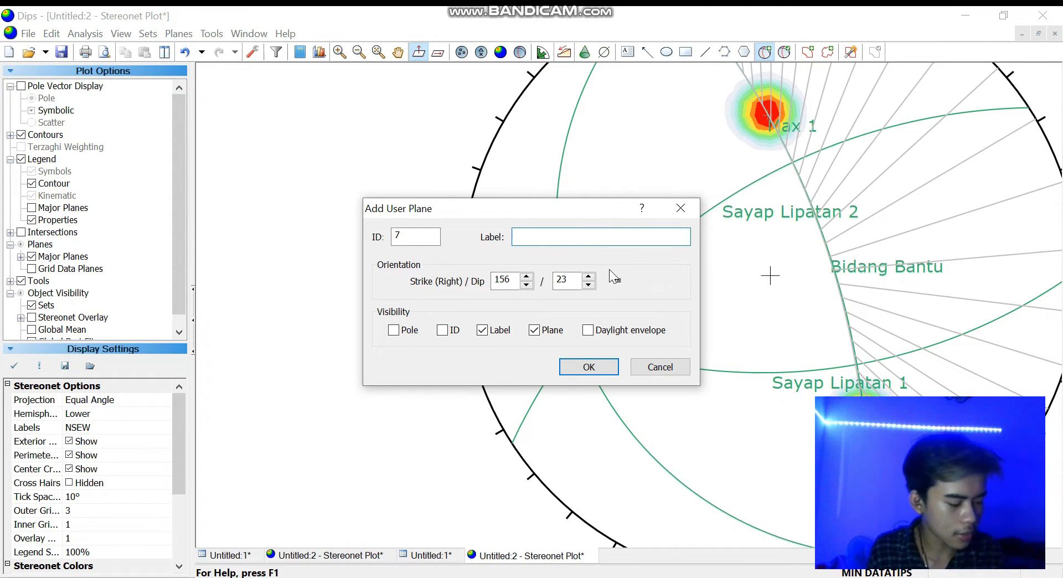
type("Sigma 1")
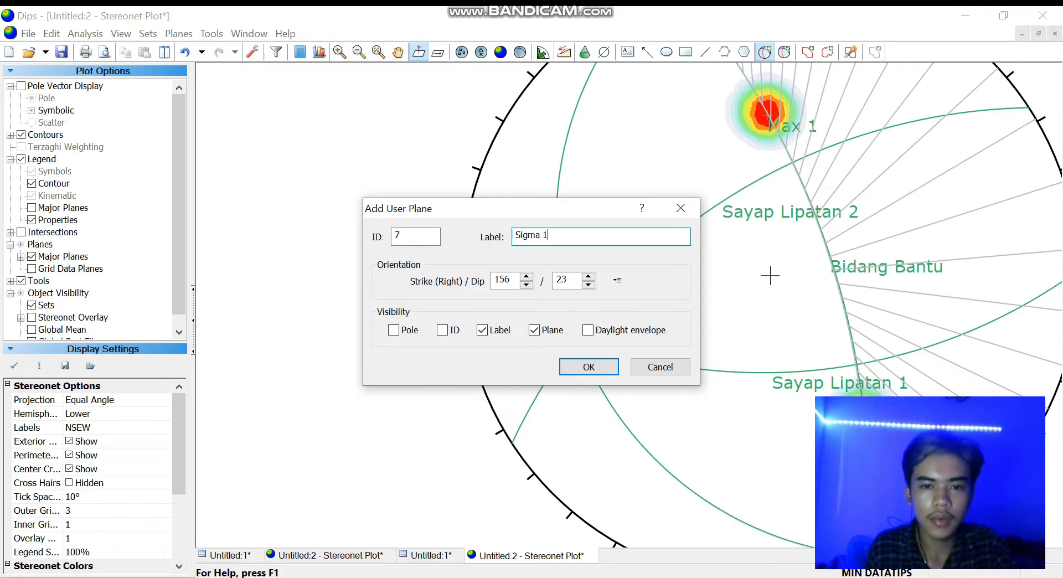
left_click(394, 330)
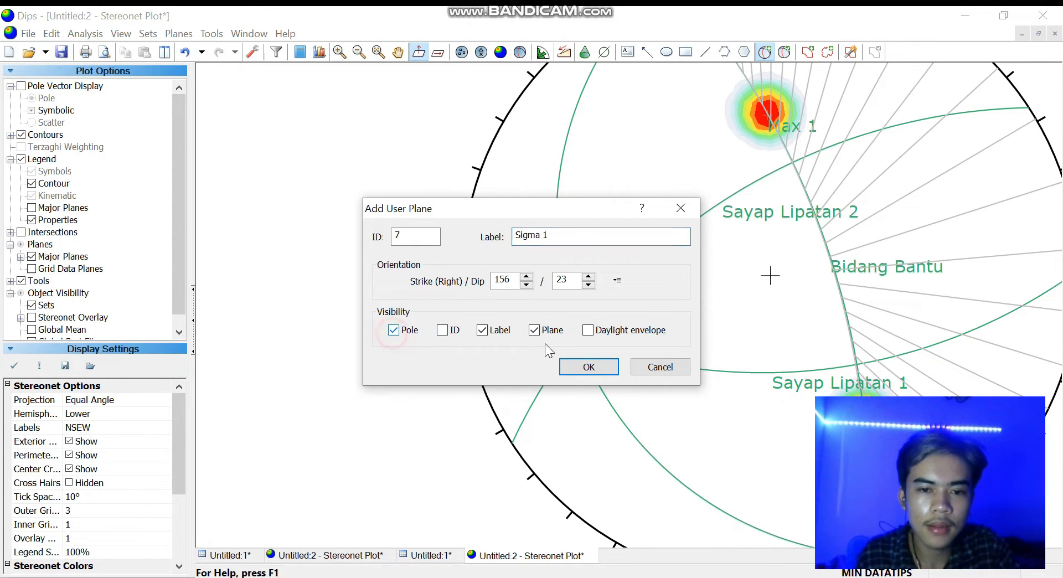
left_click(534, 331)
left_click(595, 370)
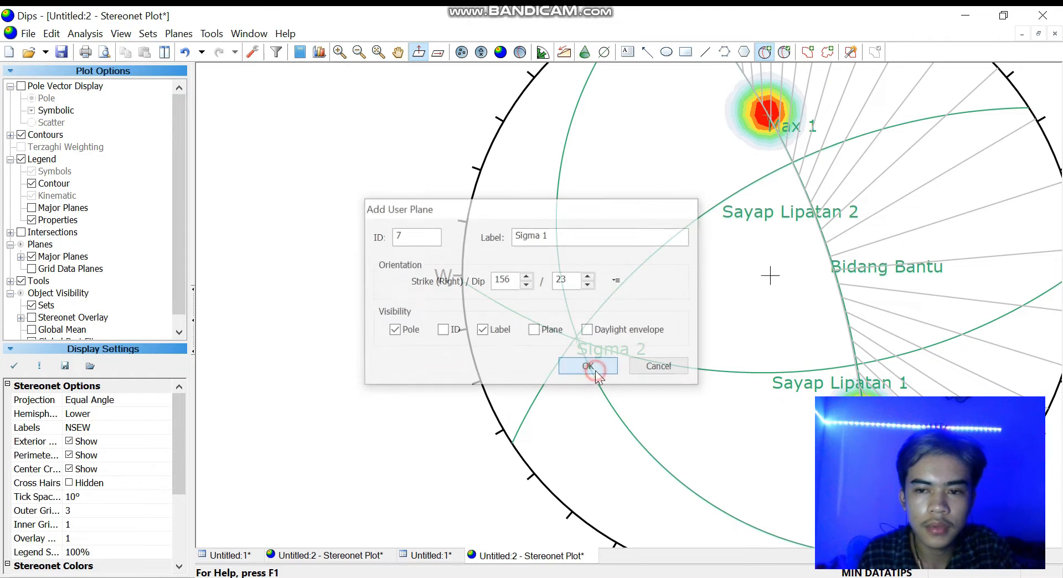
left_click(209, 34)
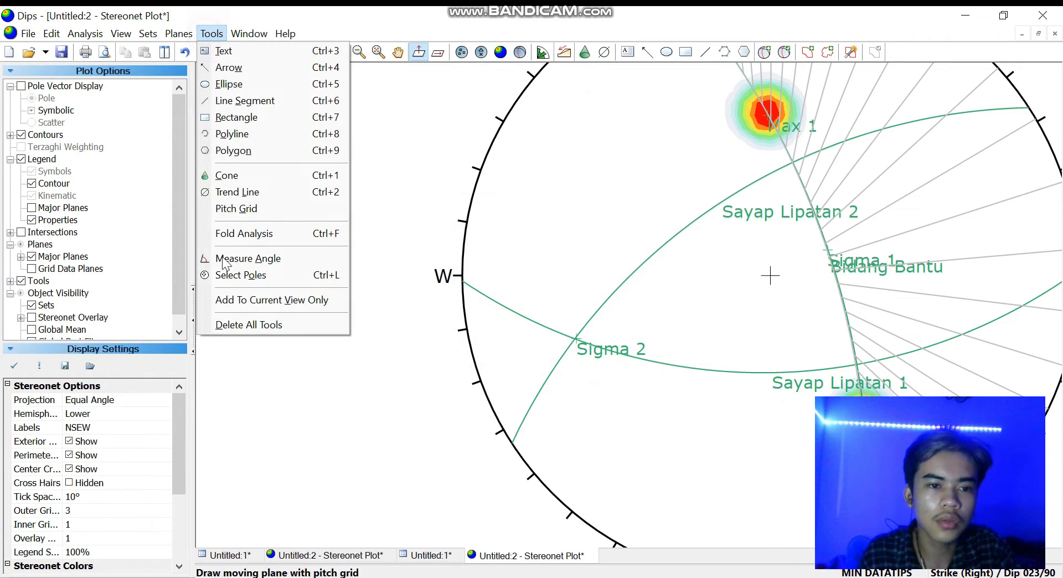
left_click(247, 327)
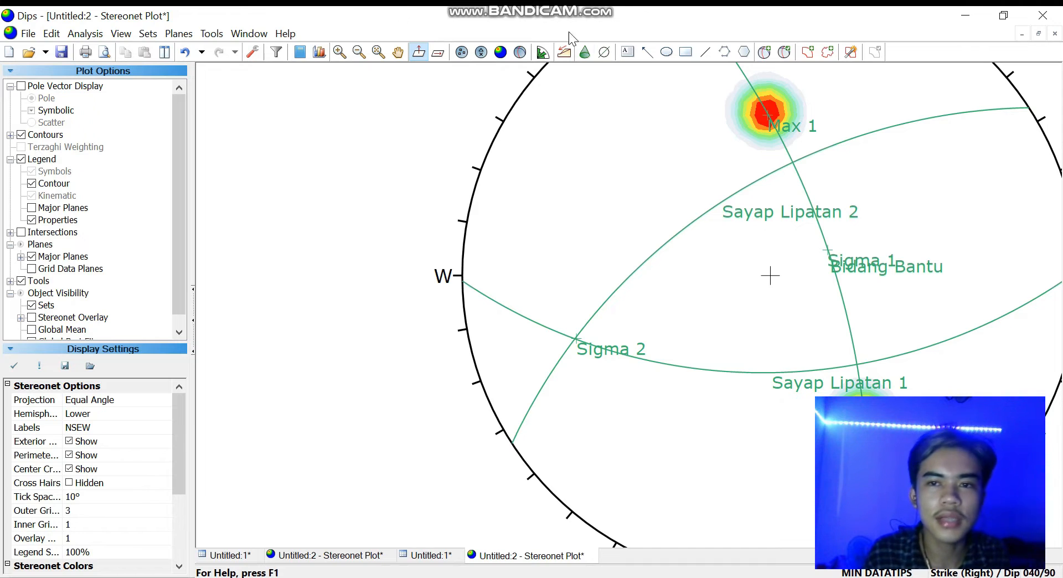
Add user plane Sigma 3 at 251/88 on the Bidang Bantu plane near the stereonet's southern edge, showing its pole and label without the plane
left_click(764, 53)
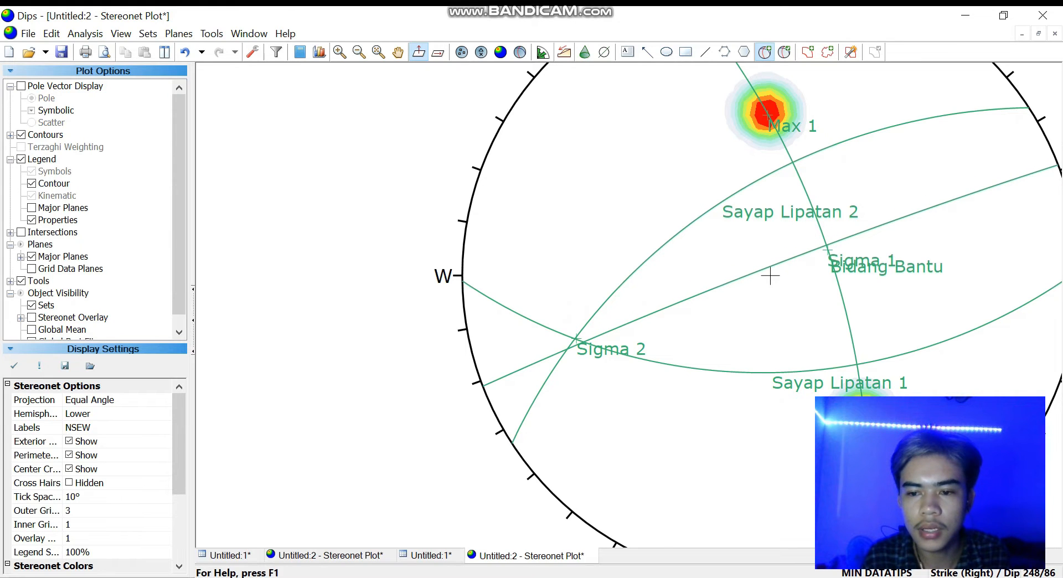
scroll(770, 276, "down", 3)
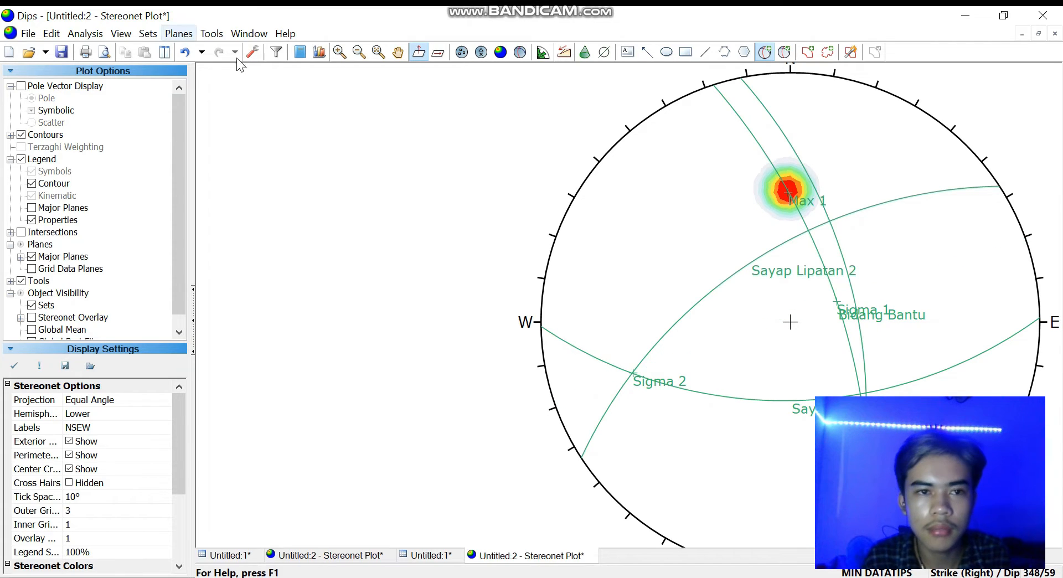
left_click(378, 51)
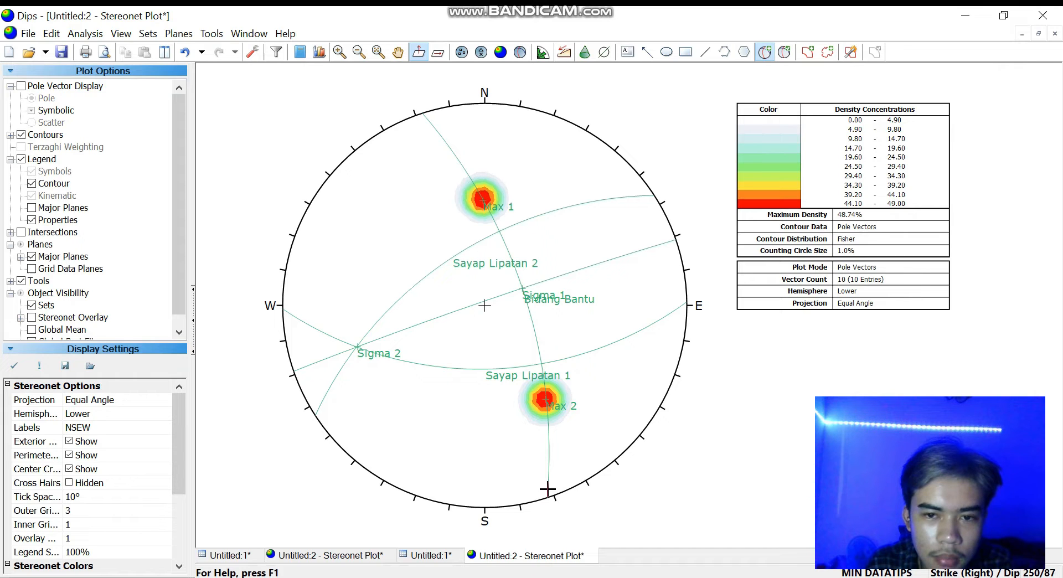
left_click(548, 489)
left_click(534, 239)
type("Sigma 3")
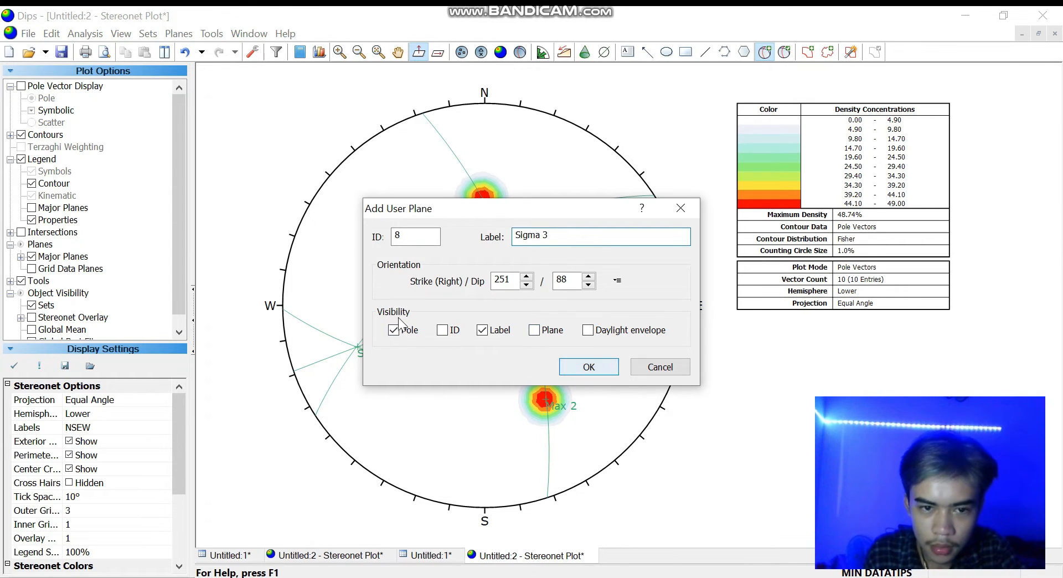
left_click(594, 364)
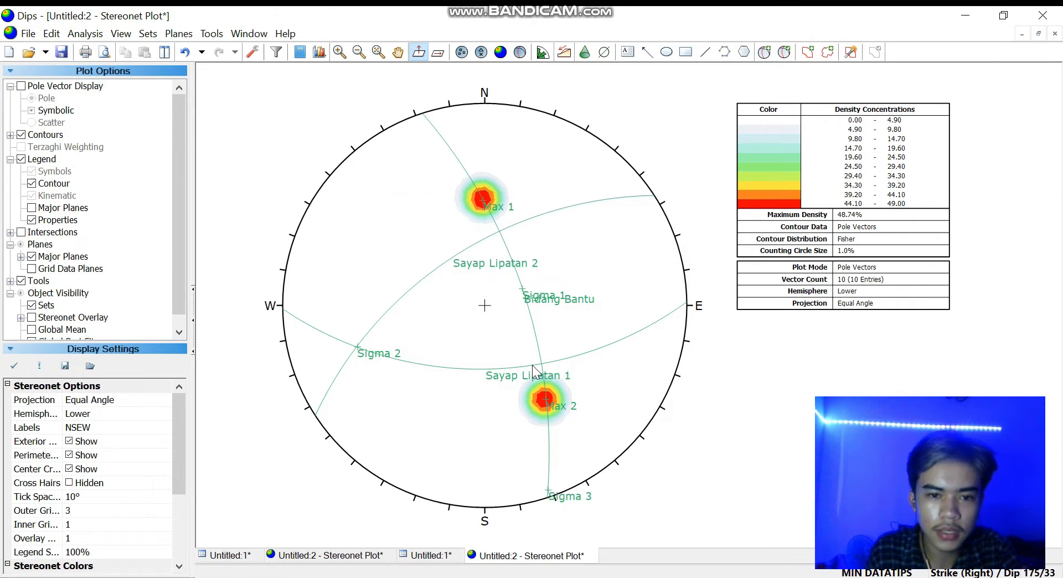
Add user plane Axial Plane at 251/88 on the Sigma 3 point, showing its label and plane but not its pole
left_click(765, 53)
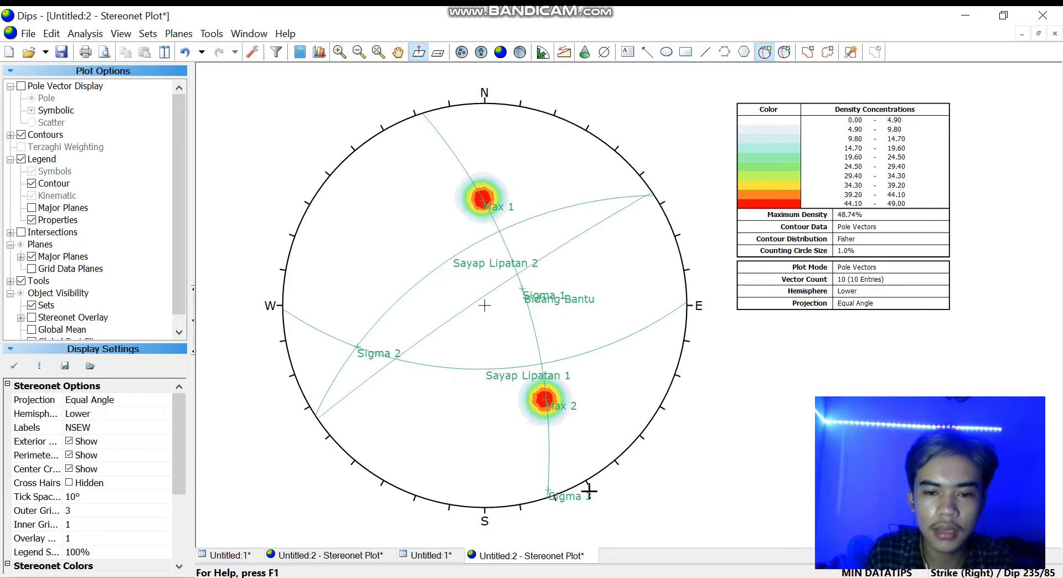
scroll(547, 505, "up", 2)
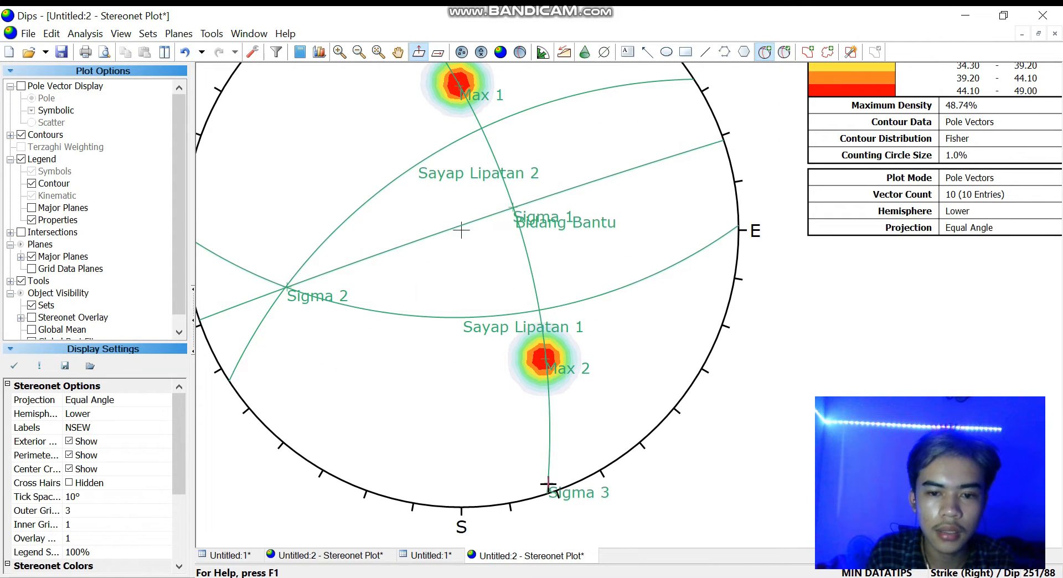
left_click(549, 484)
left_click(571, 233)
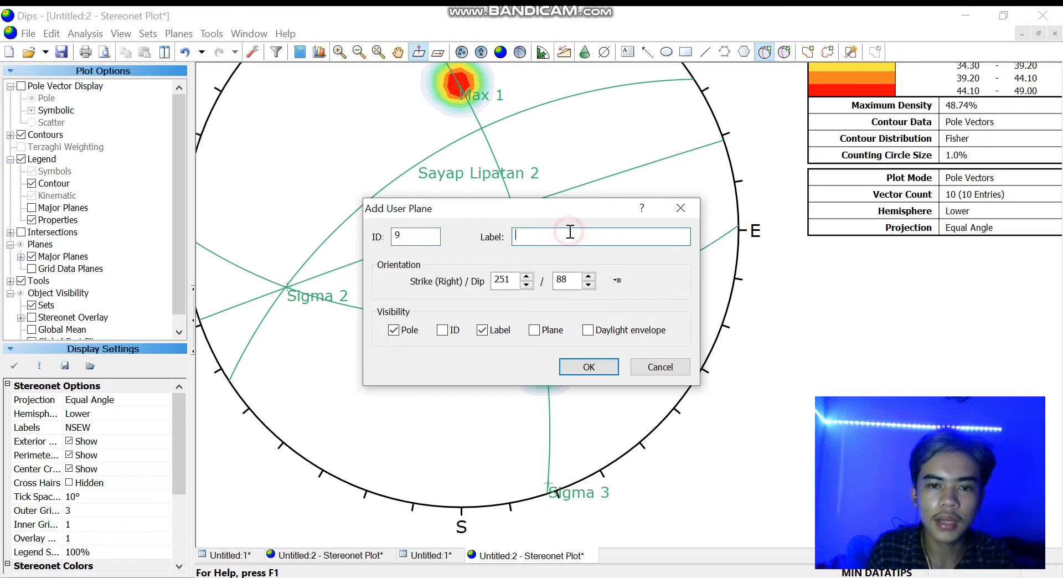
type("Axial Plane")
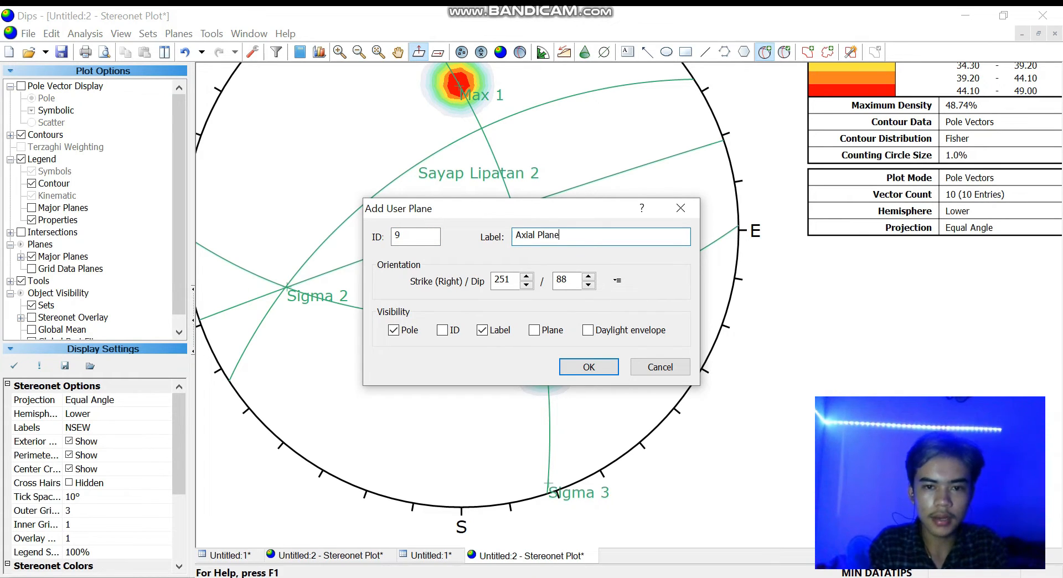
left_click(393, 330)
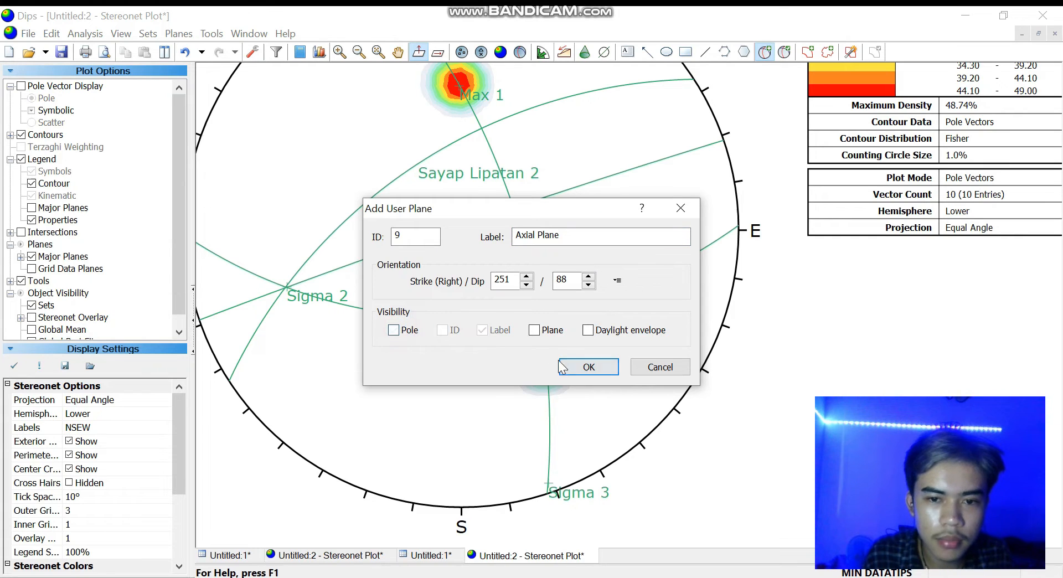
left_click(535, 332)
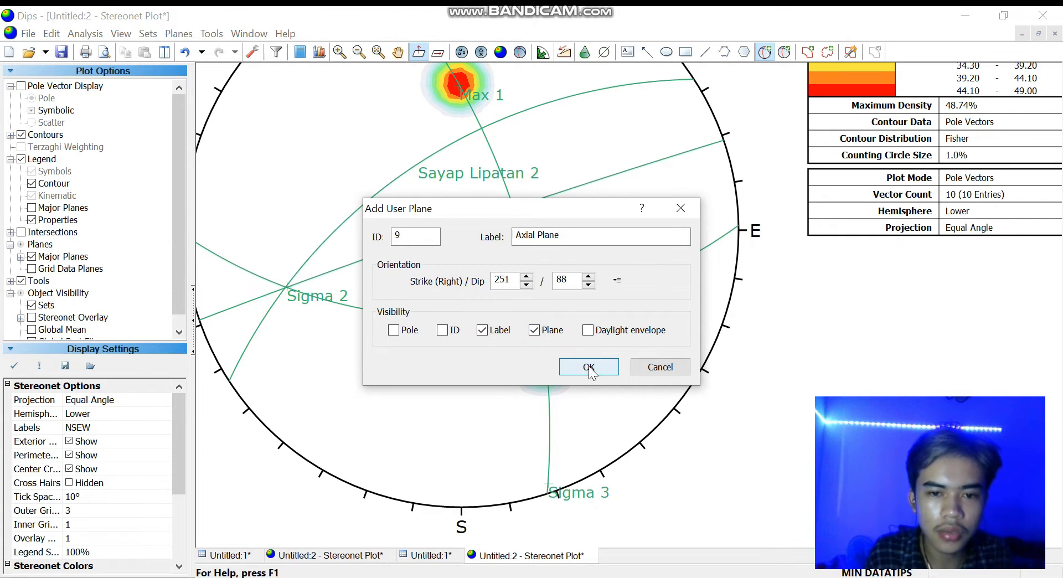
left_click(589, 368)
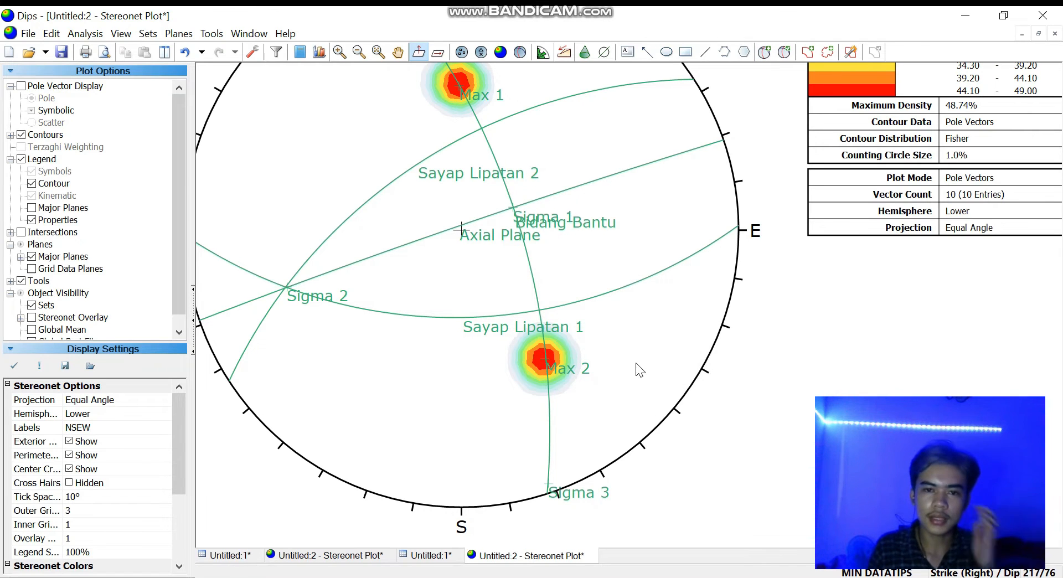
Show the major planes table in the stereonet legend
scroll(606, 301, "down", 2)
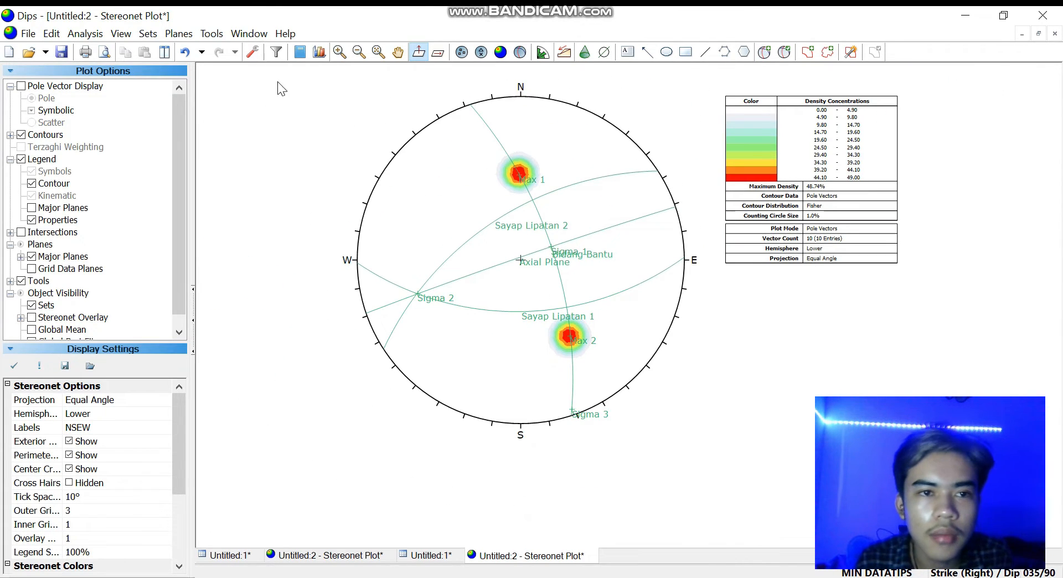
scroll(482, 159, "up", 1)
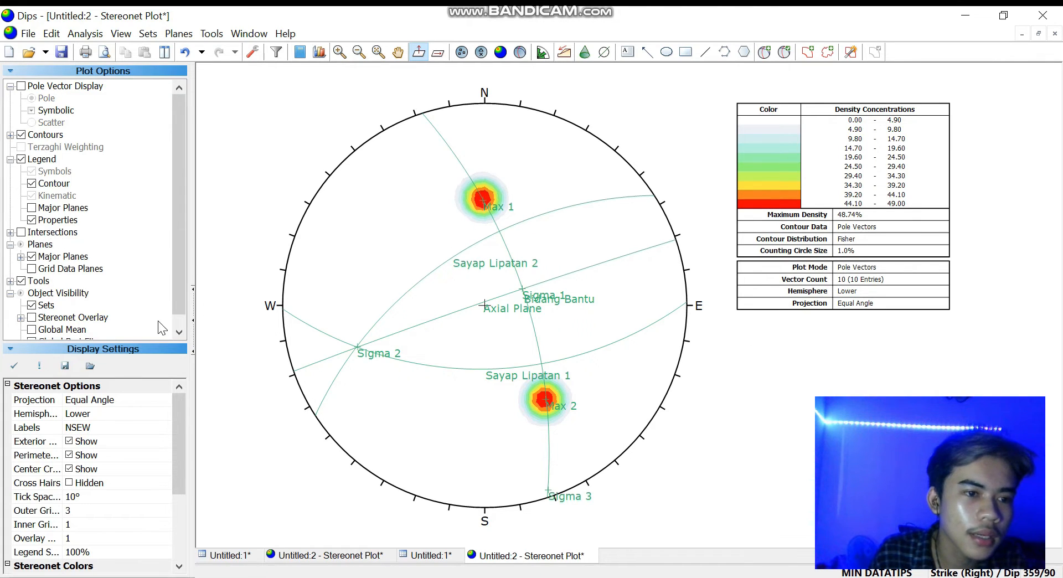
scroll(162, 329, "down", 1)
scroll(92, 275, "up", 1)
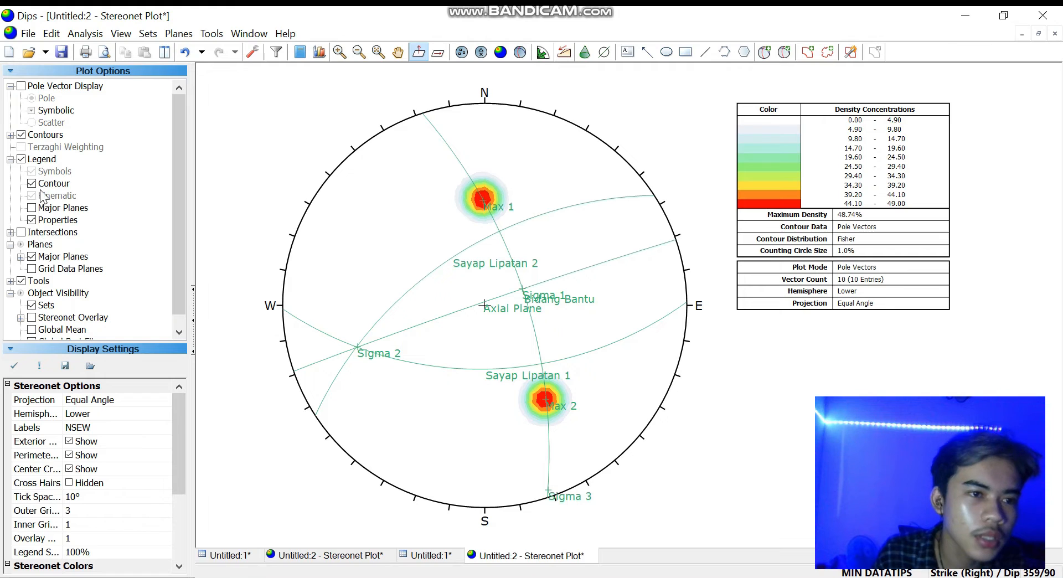
left_click(32, 208)
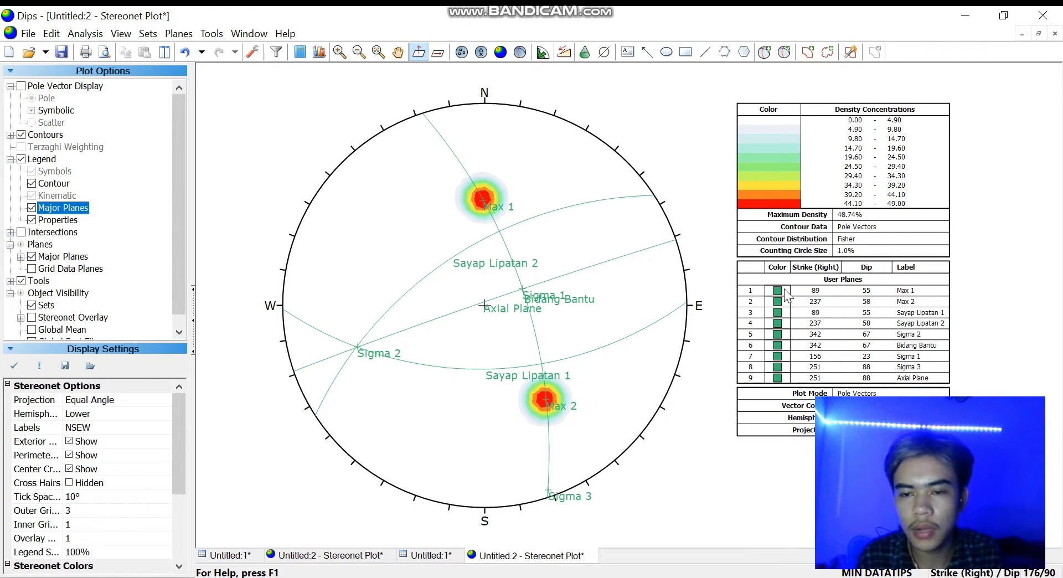
Open the user planes for editing and set the colour of Max 1 to red and Max 2 to blue
left_click(483, 234)
right_click(480, 242)
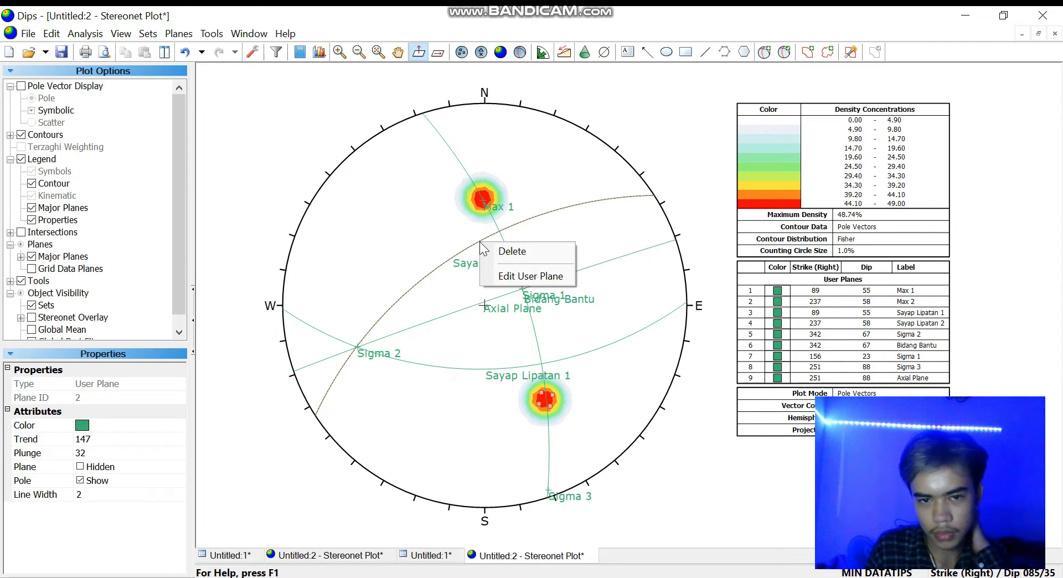
left_click(530, 276)
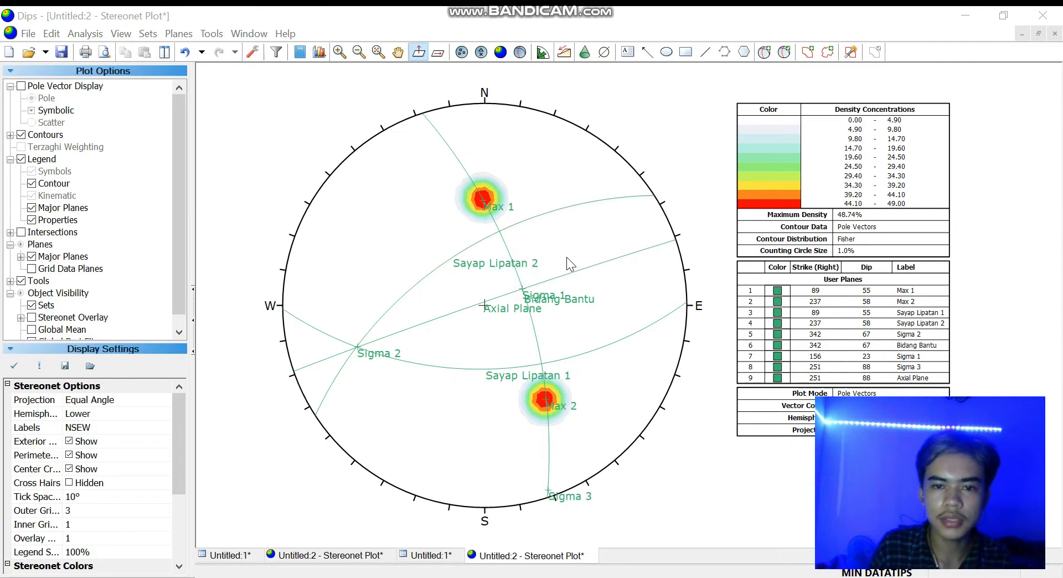
left_click(437, 216)
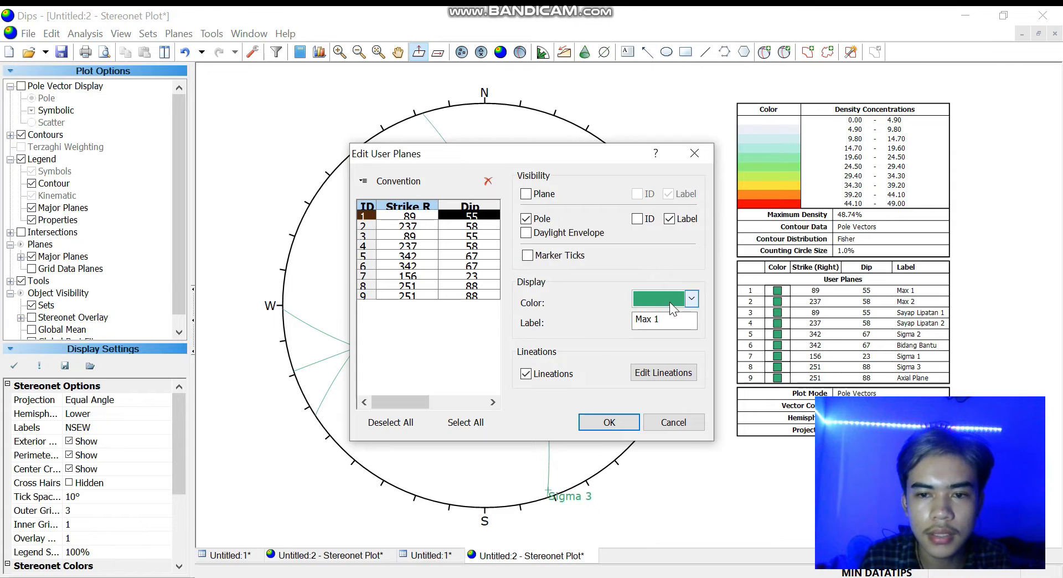
left_click(693, 298)
left_click(639, 358)
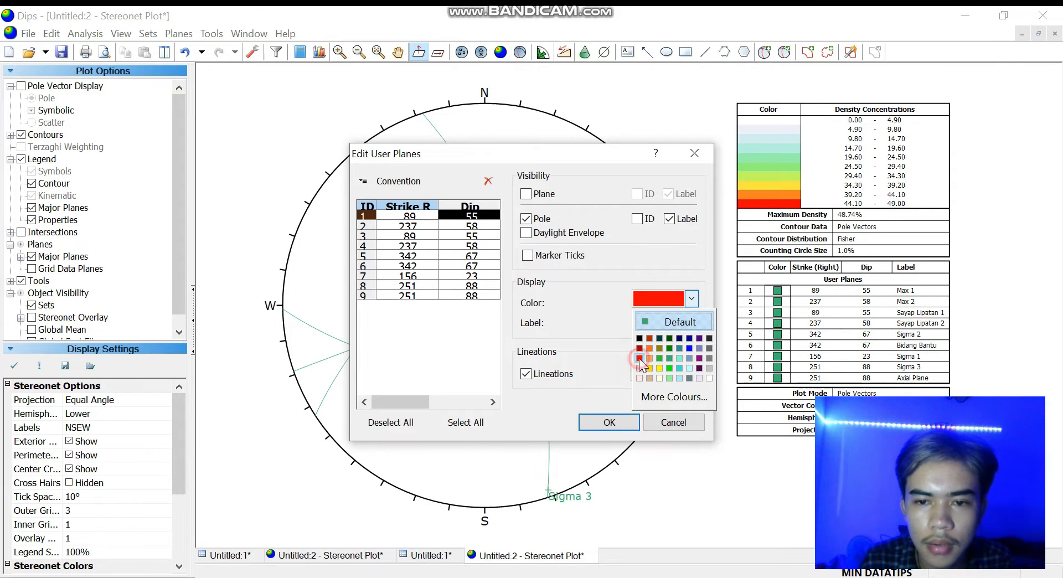
left_click(394, 227)
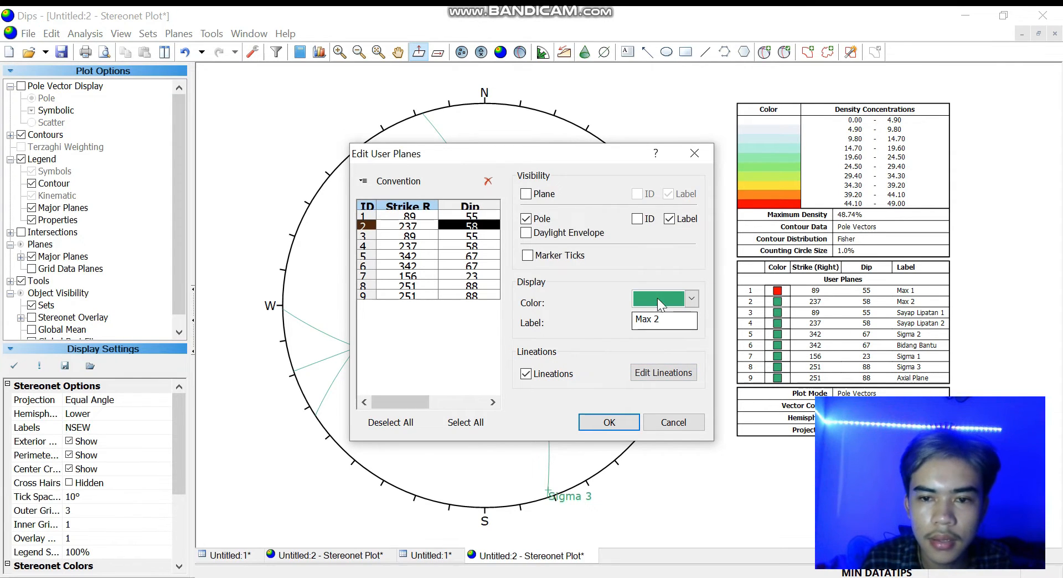
left_click(692, 299)
left_click(687, 348)
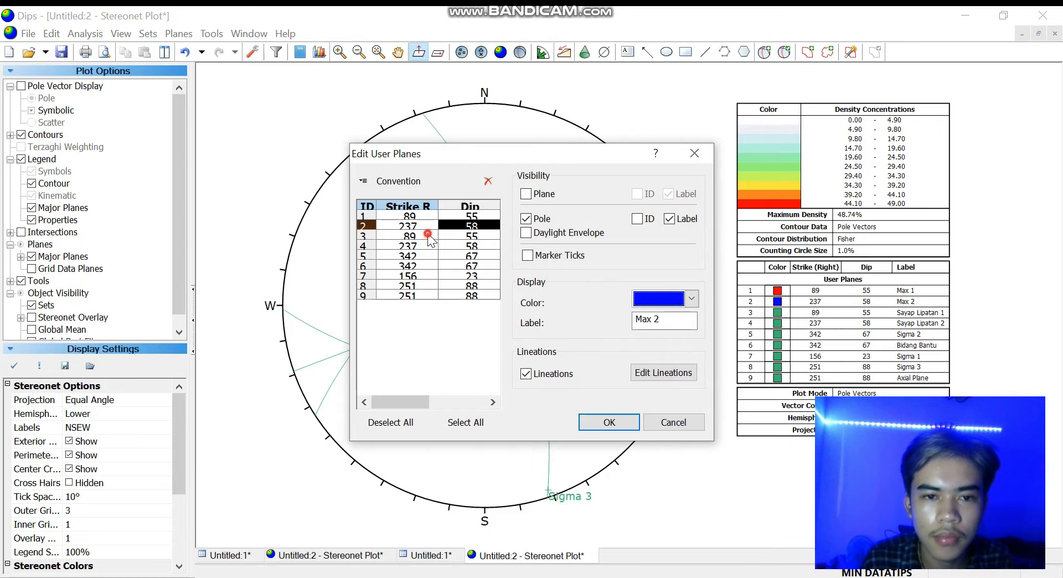
Set the colour of user plane Sayap Lipatan 2 to light orange and Sigma 2 to black
left_click(428, 235)
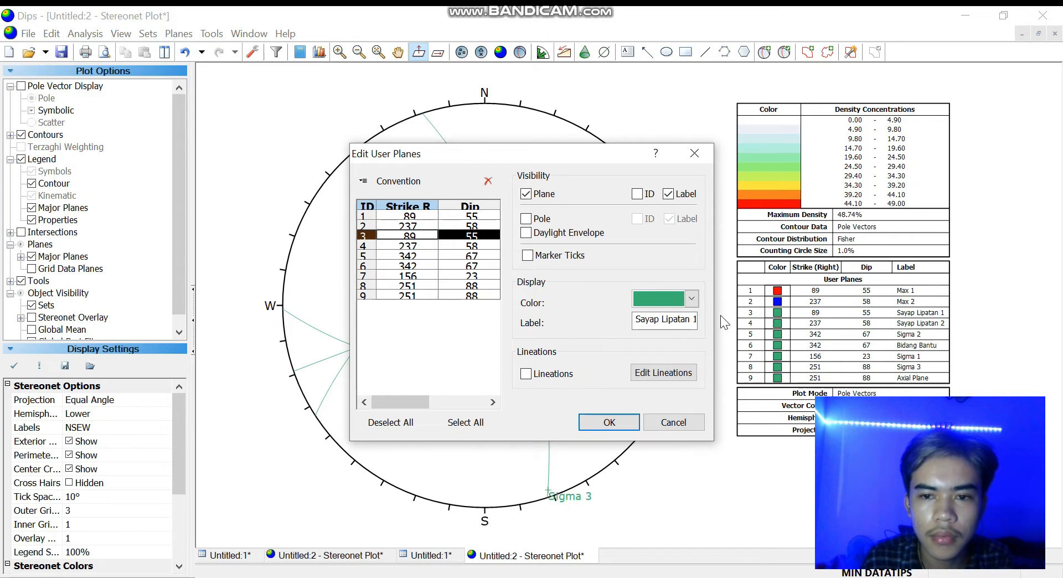
left_click(429, 244)
left_click(692, 300)
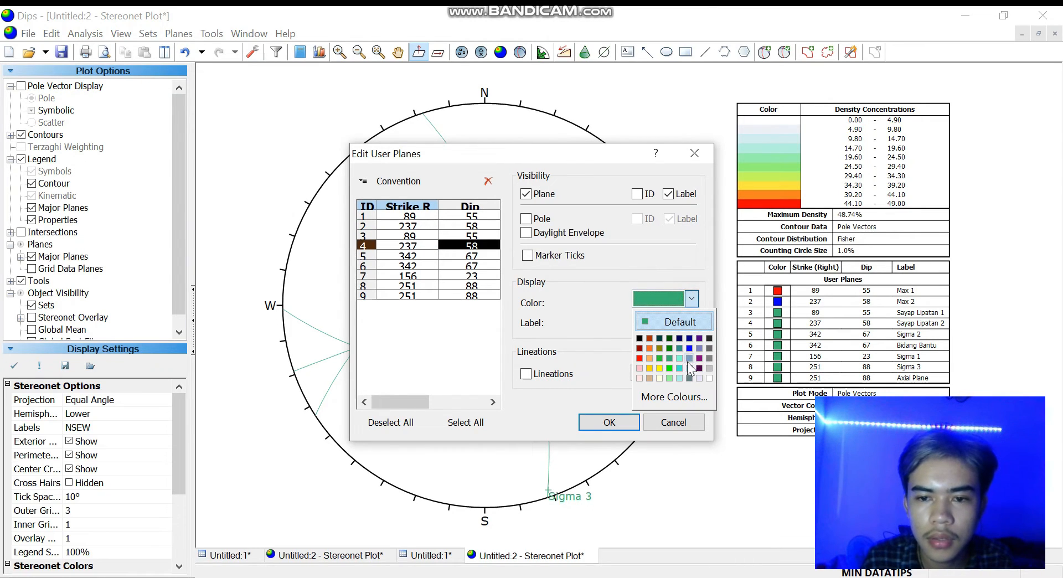
left_click(650, 358)
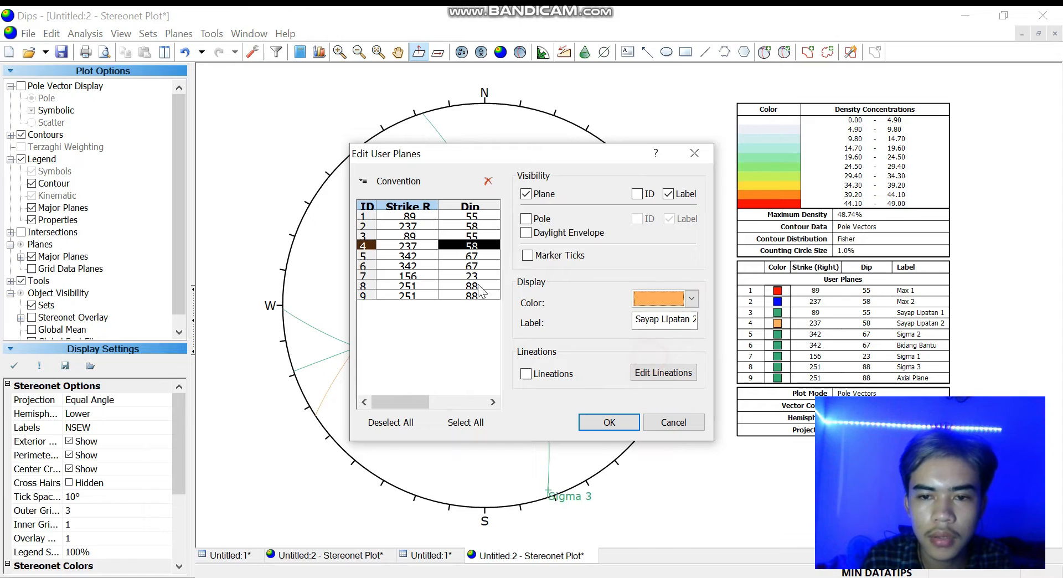
left_click(433, 257)
left_click(691, 299)
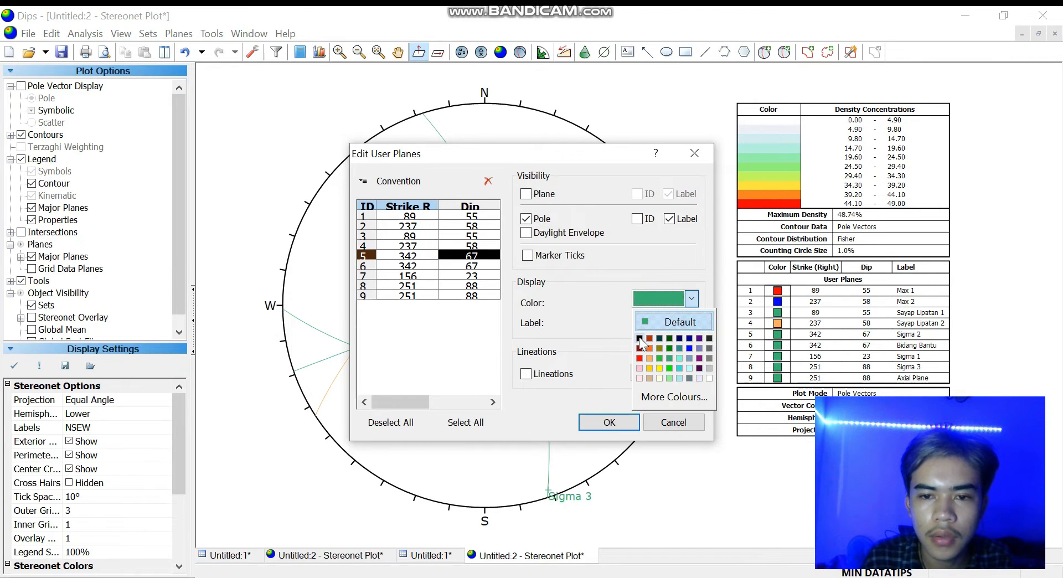
left_click(640, 339)
Set the colour of user plane Bidang Bantu to brown and Sigma 1 to dark teal
left_click(433, 266)
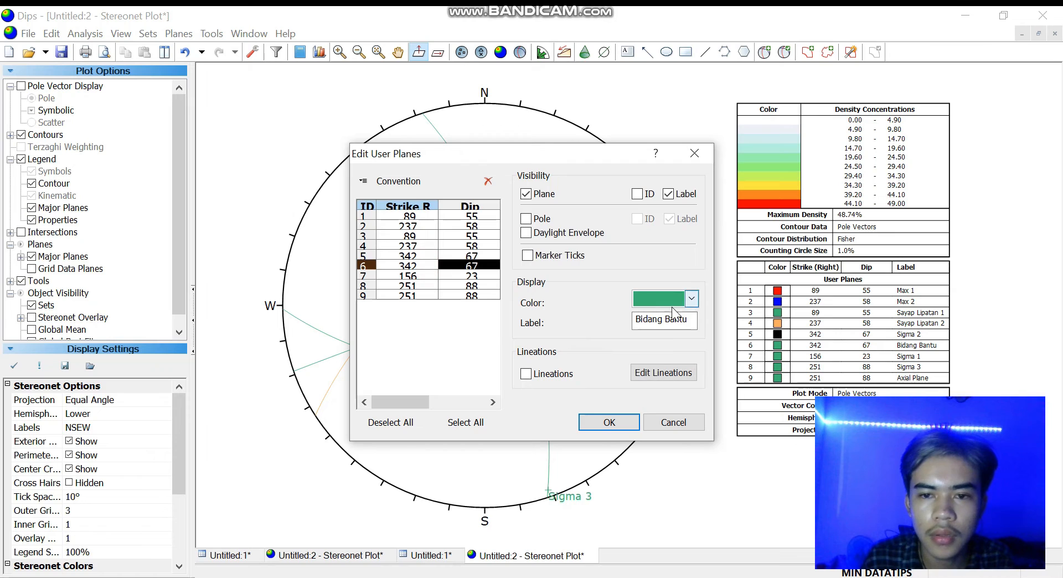
left_click(692, 299)
left_click(650, 339)
left_click(416, 276)
left_click(692, 299)
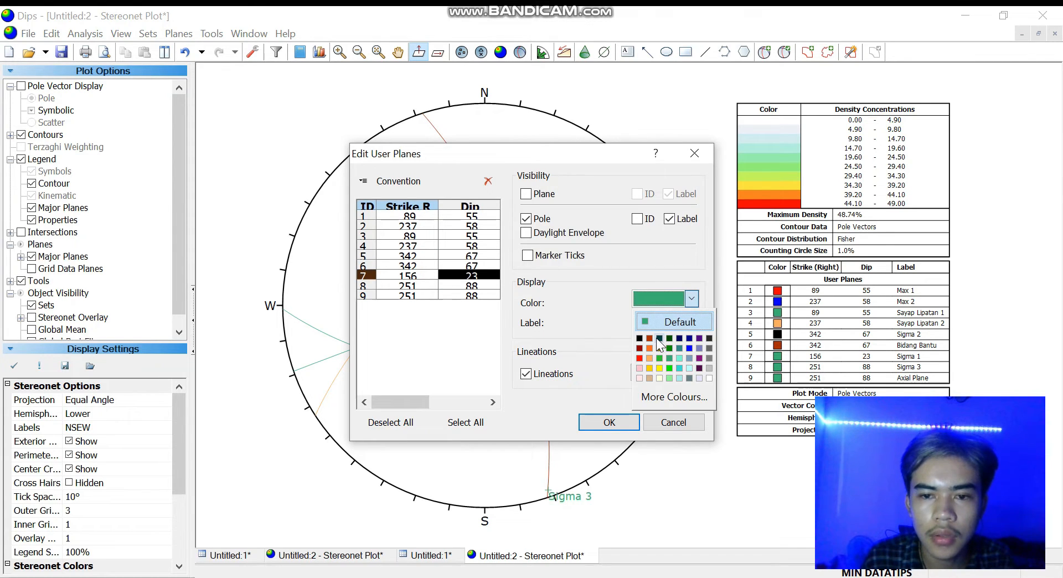
left_click(657, 339)
Set the colour of Sigma 3 to dark blue and Axial Plane to purple, and apply the user plane edits
left_click(407, 285)
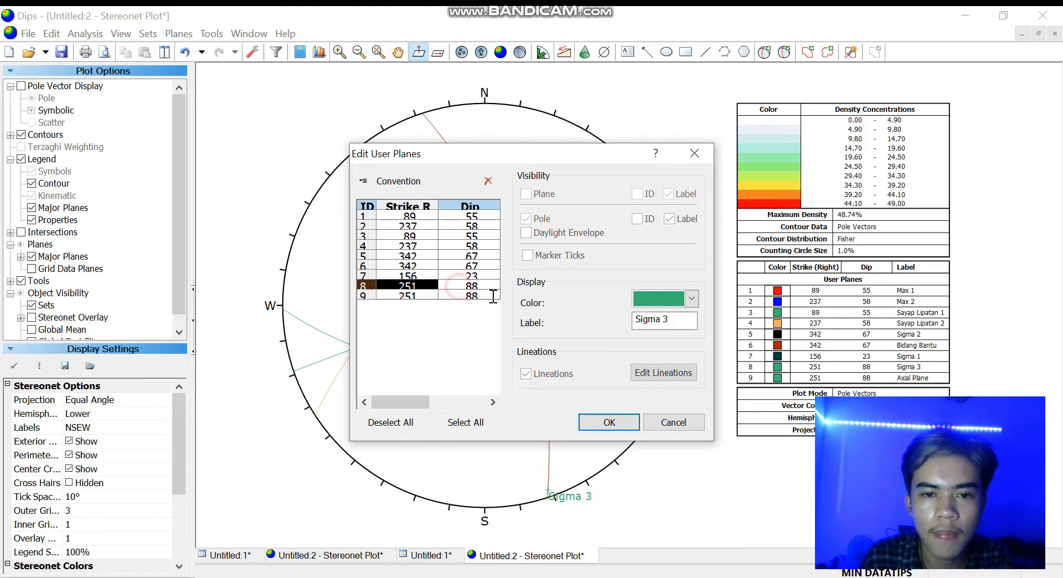
left_click(692, 299)
left_click(680, 337)
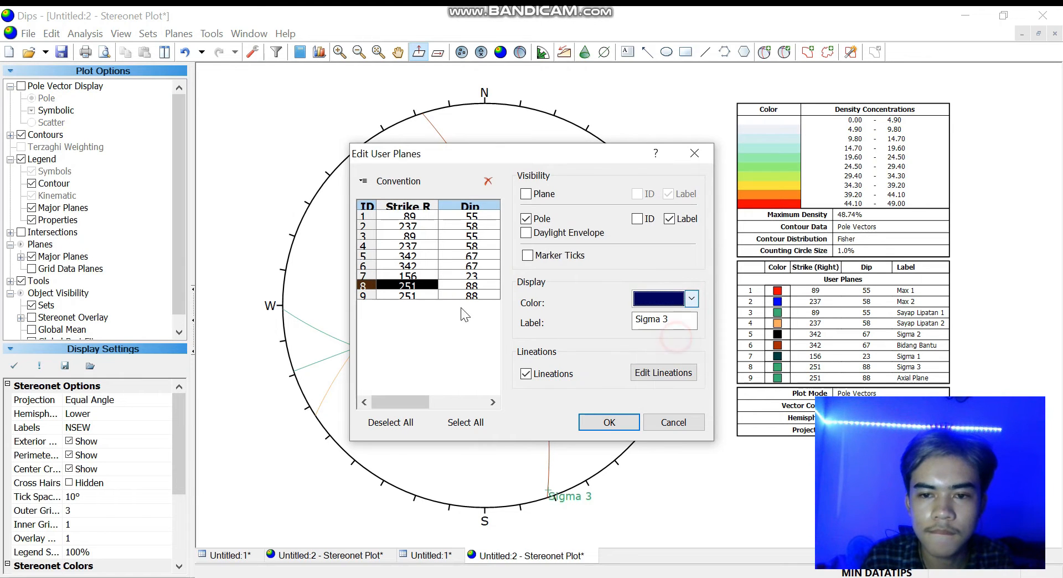
left_click(407, 296)
left_click(691, 302)
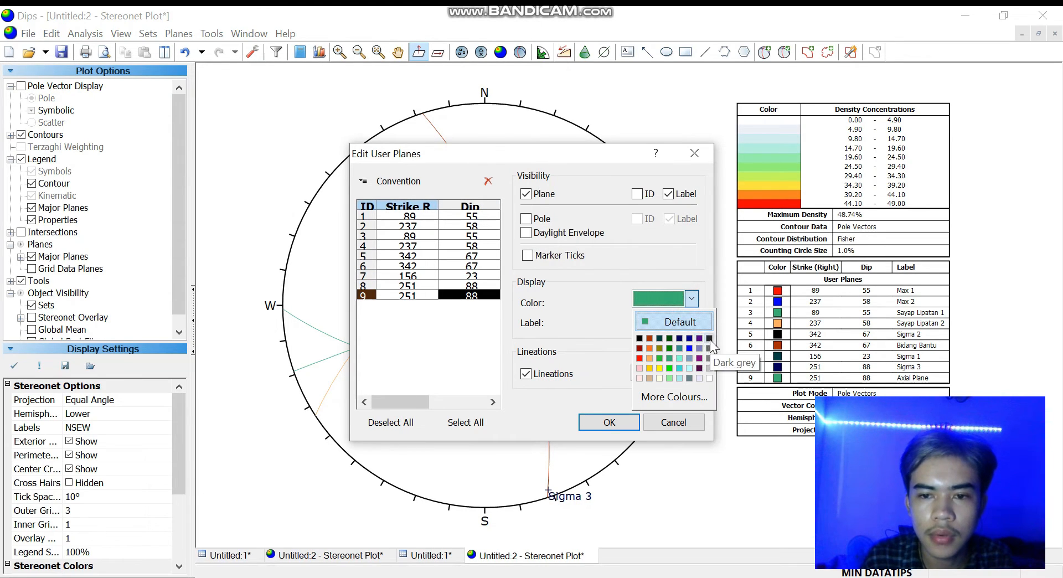
left_click(710, 339)
left_click(691, 300)
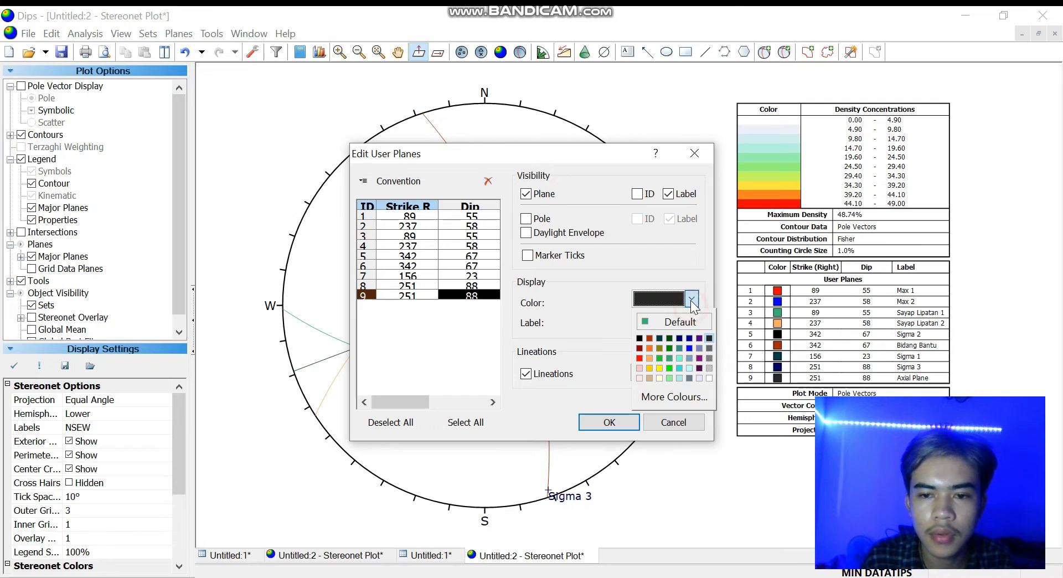
left_click(699, 360)
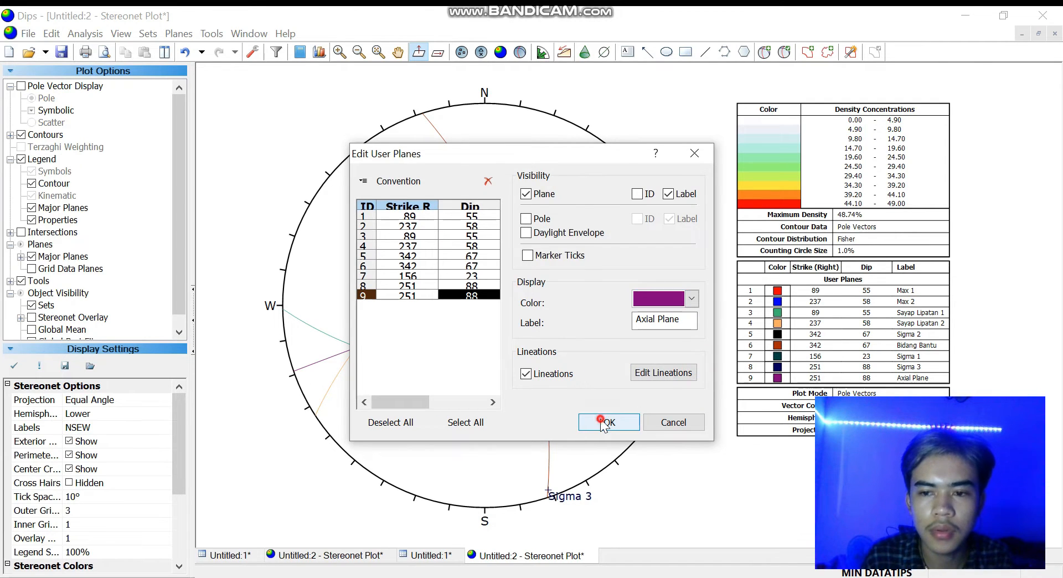
left_click(605, 423)
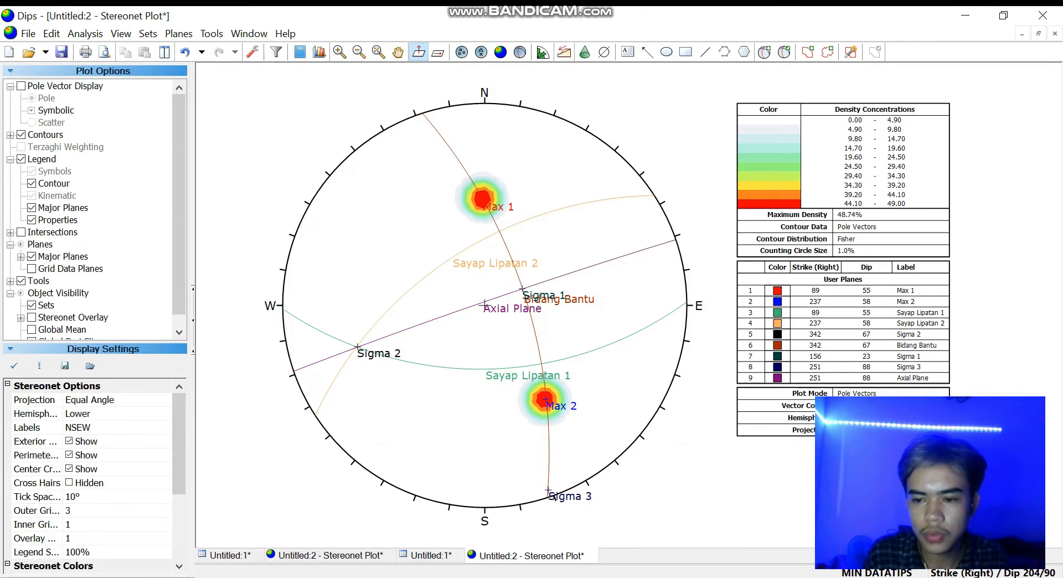
Switch the stereonet's orientation convention to Trend / Plunge
left_click(986, 573)
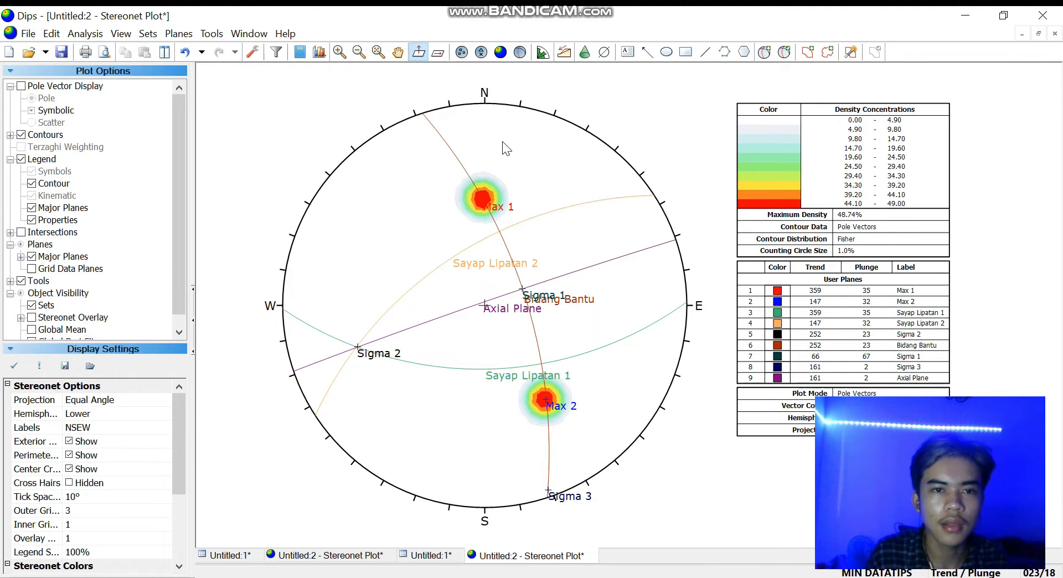
Export the coloured stereonet plot as a JPEG image named Lipatan in the Rocscience folder
left_click(9, 53)
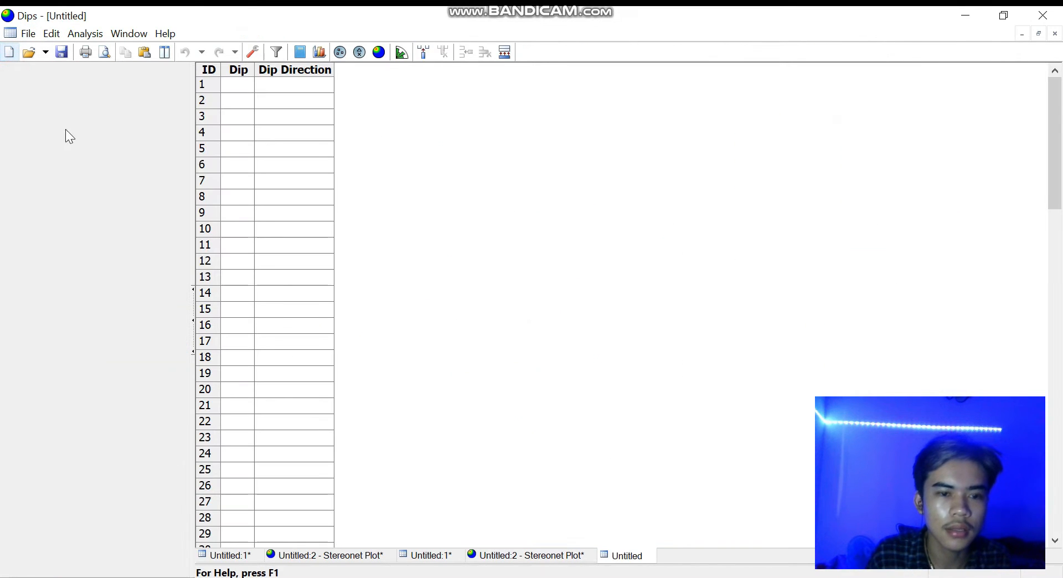
left_click(526, 557)
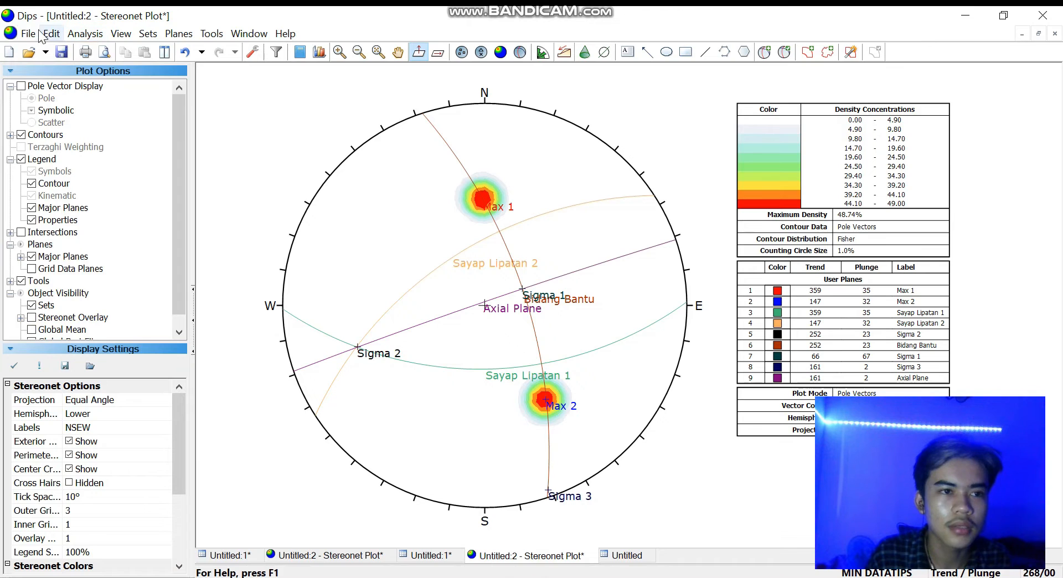
left_click(37, 34)
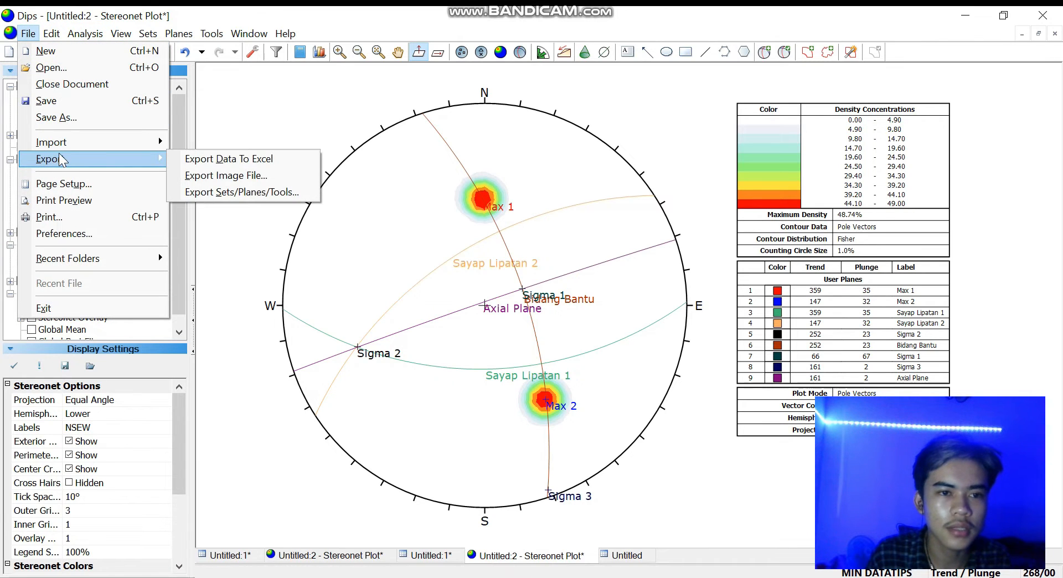
mouse_move(75, 144)
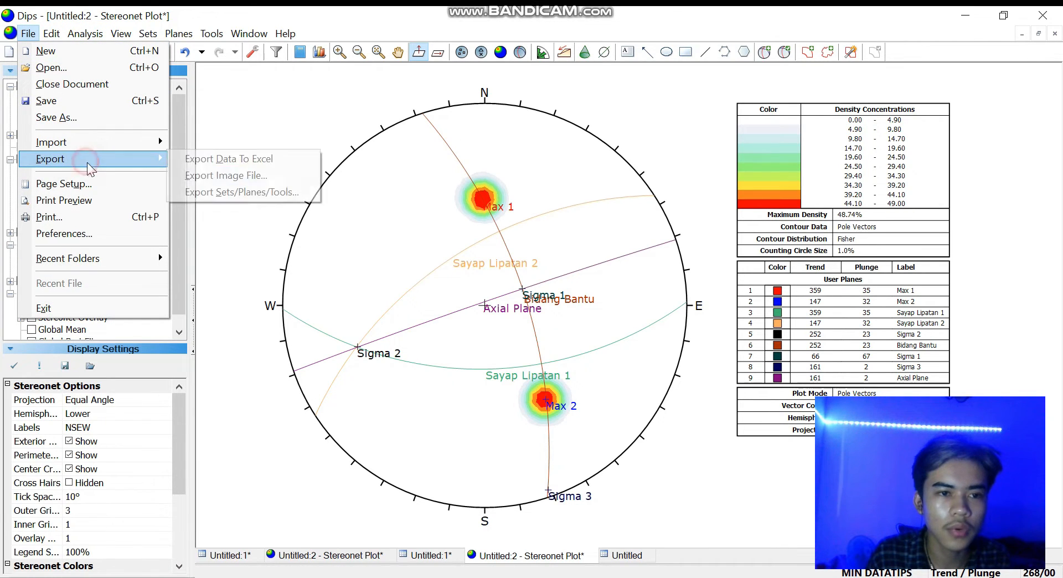
left_click(219, 179)
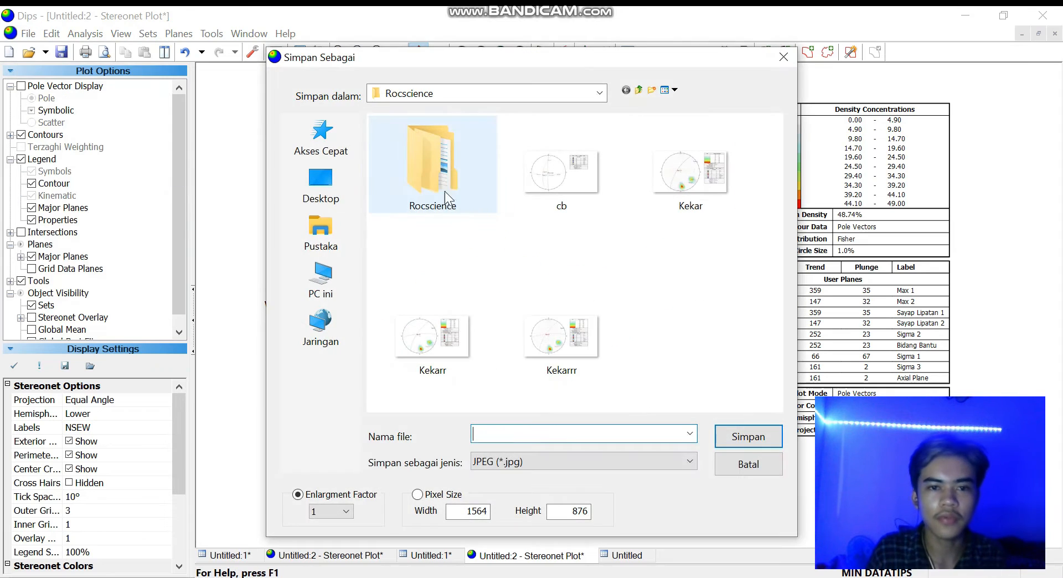
left_click(560, 429)
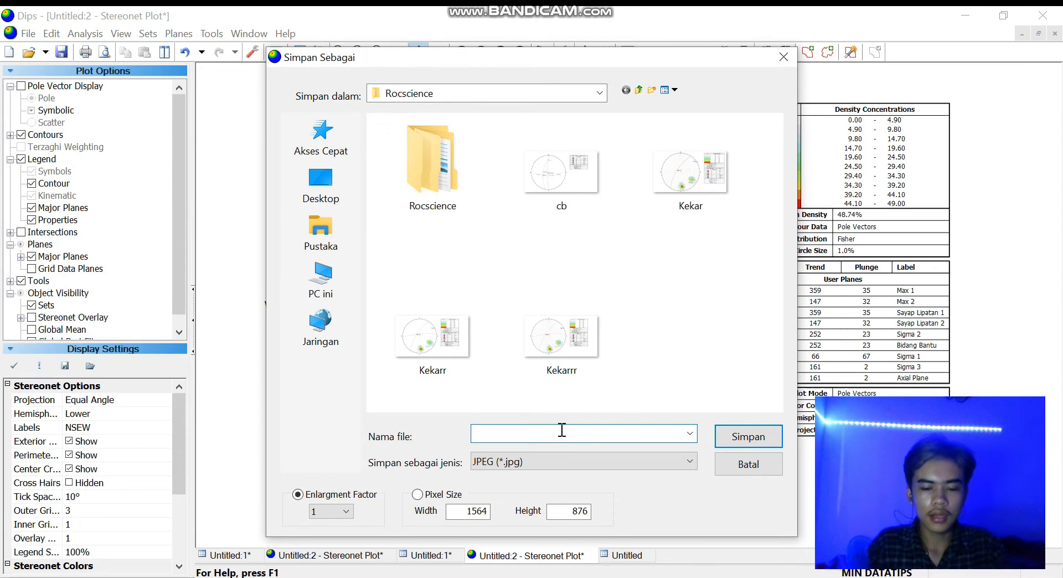
type("Lipata")
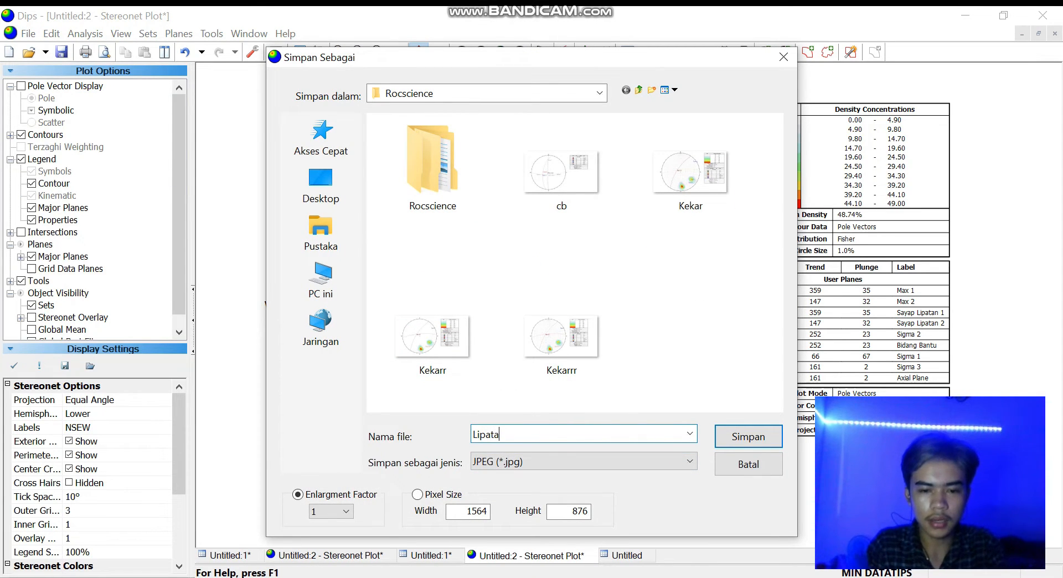
type("n")
left_click(756, 436)
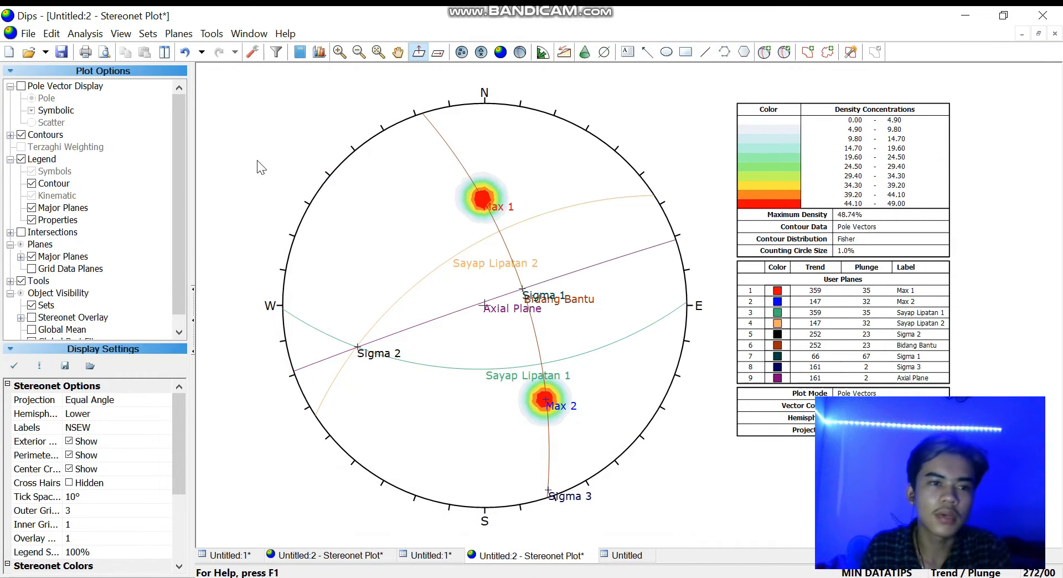
left_click(190, 32)
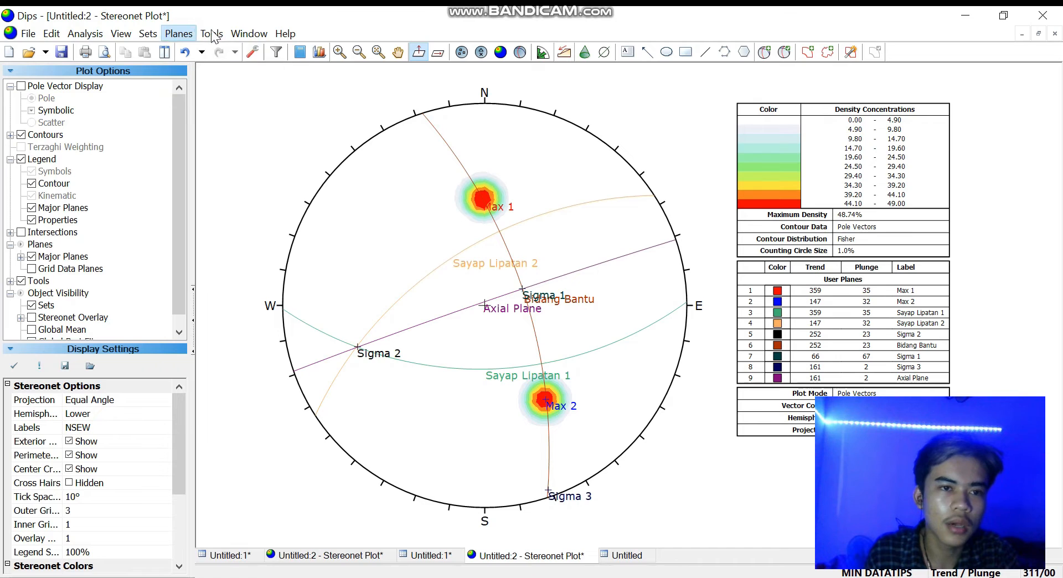
mouse_move(249, 33)
left_click(244, 279)
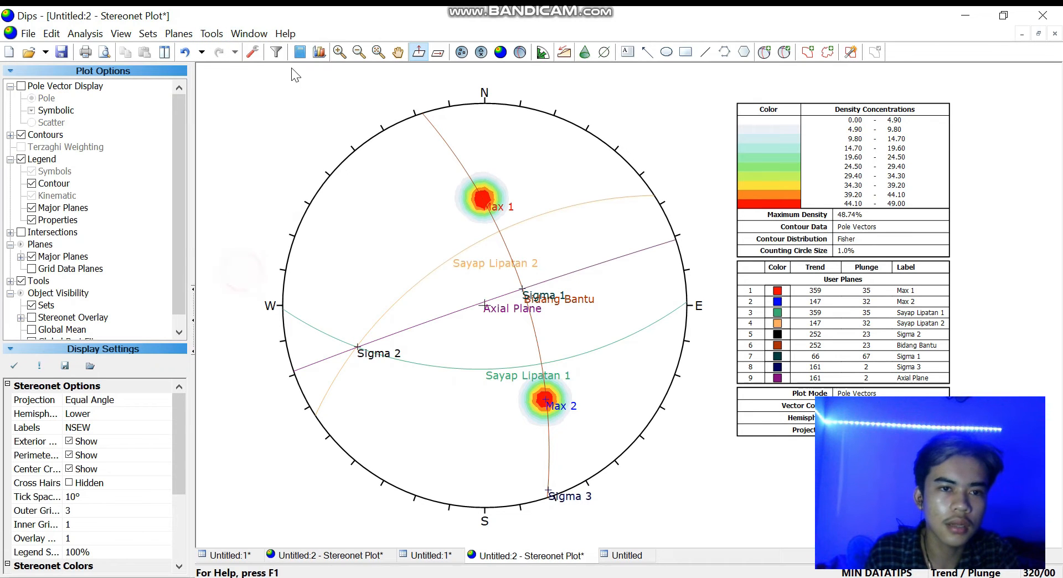
Fill in the project summary with the title Lipatan, the author's full name and the company Universitas Diponegoro
left_click(253, 51)
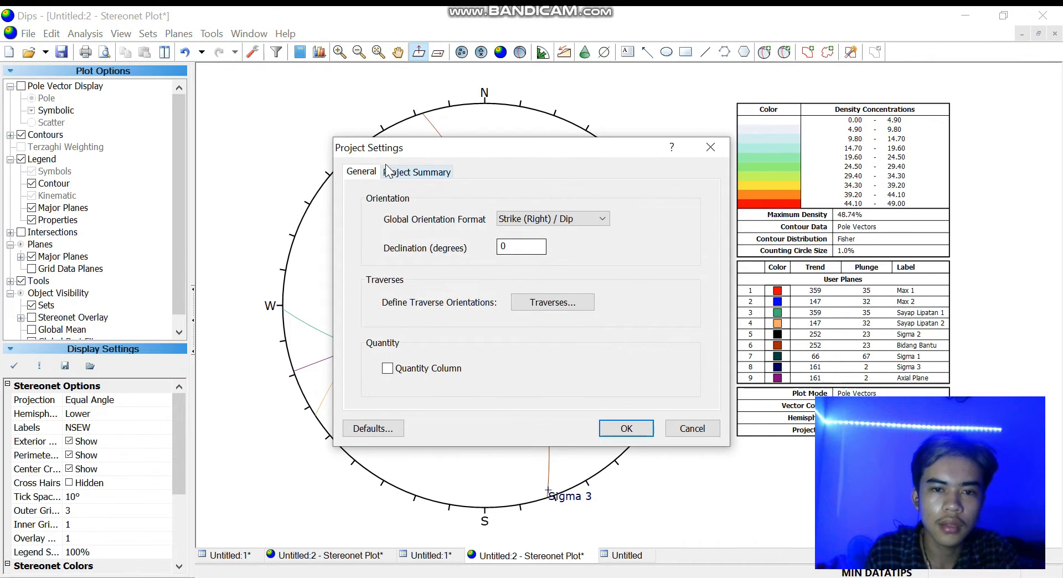
left_click(401, 173)
left_click(461, 229)
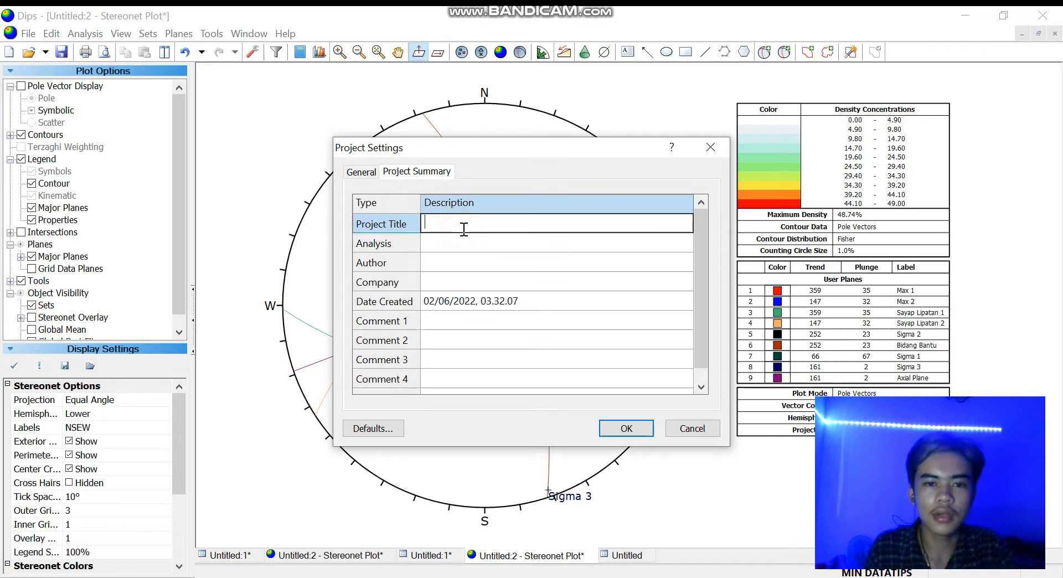
type("Lipata")
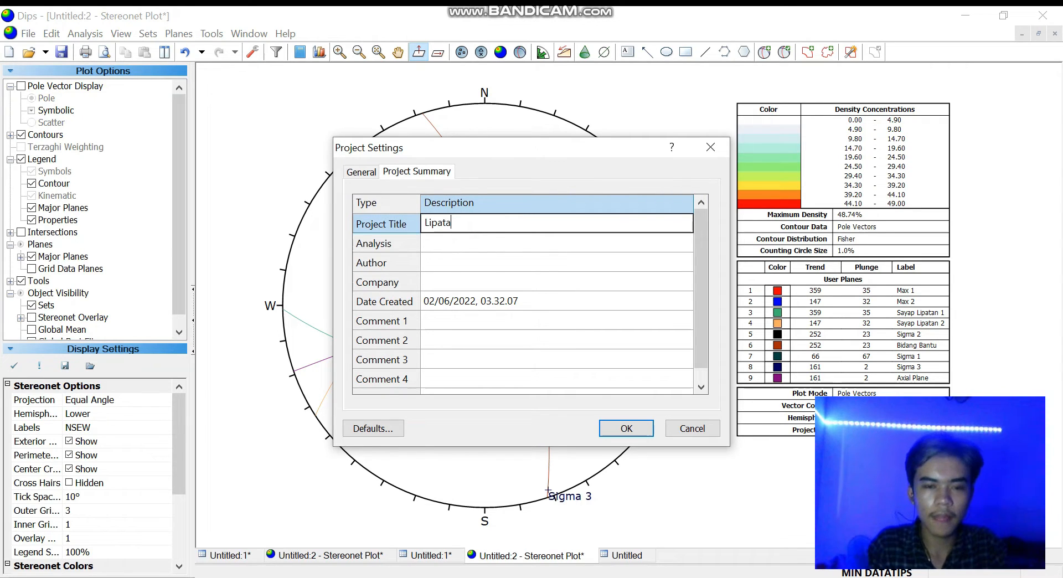
type("n")
left_click(467, 260)
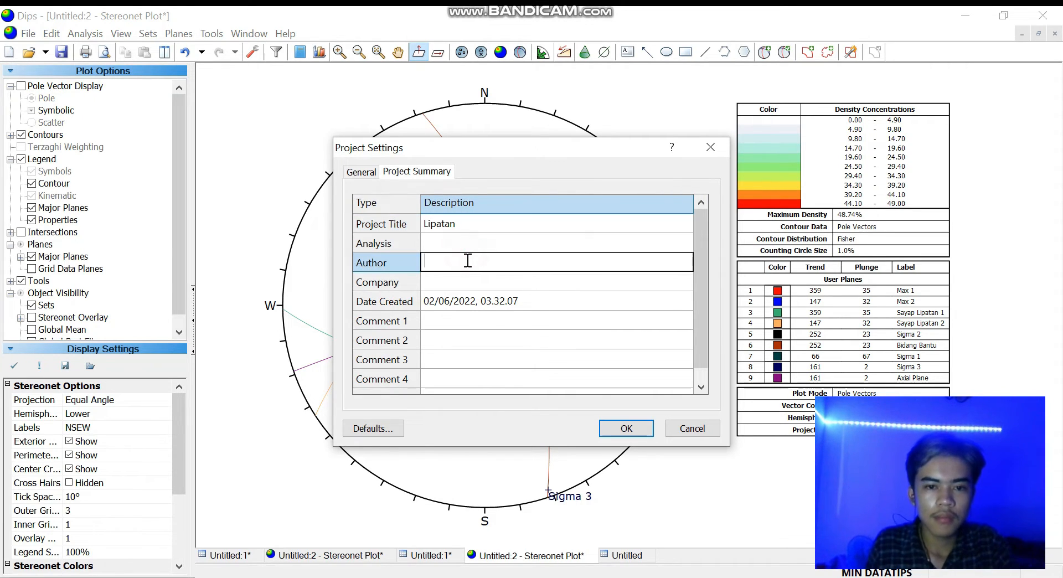
type("Rayhan Hamdab")
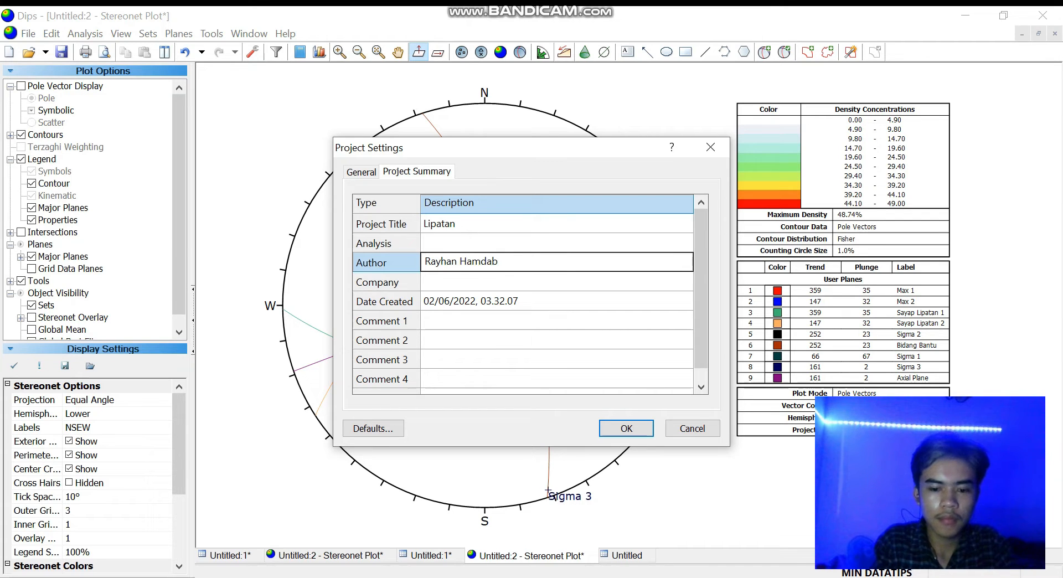
key("BackSpace")
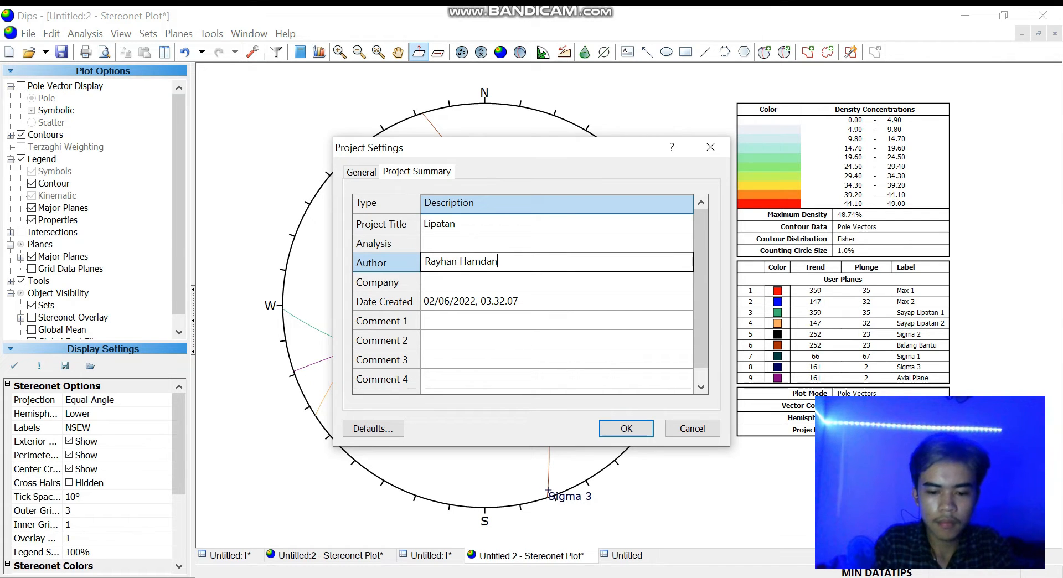
left_click(480, 282)
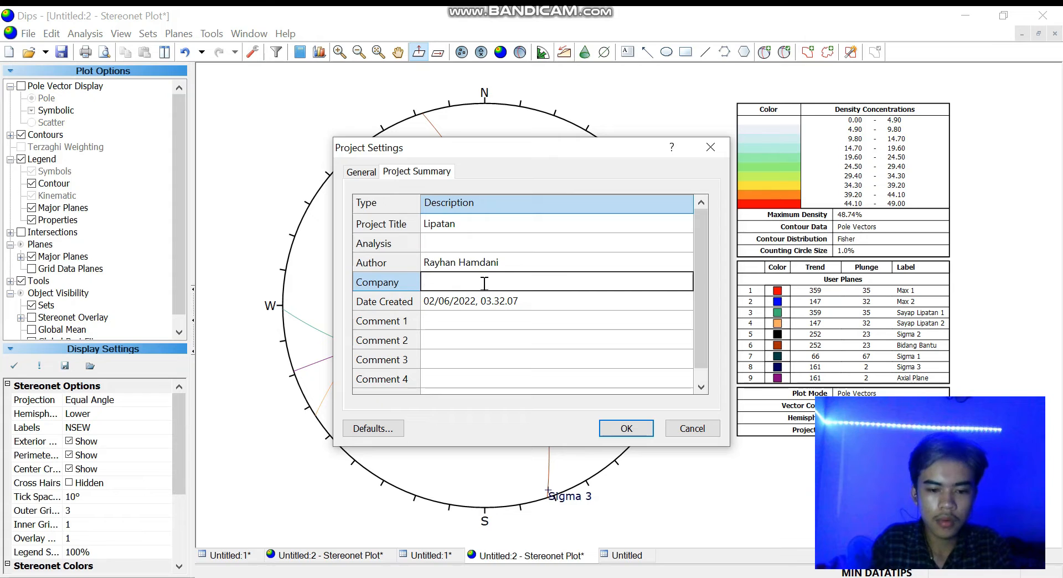
type("Unive")
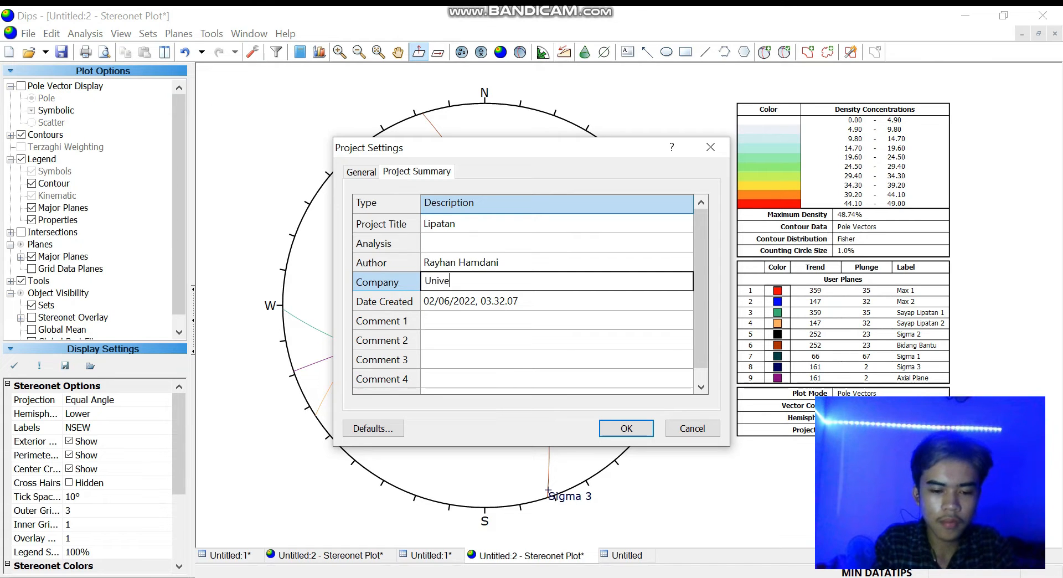
type("rsitas Diponegoro")
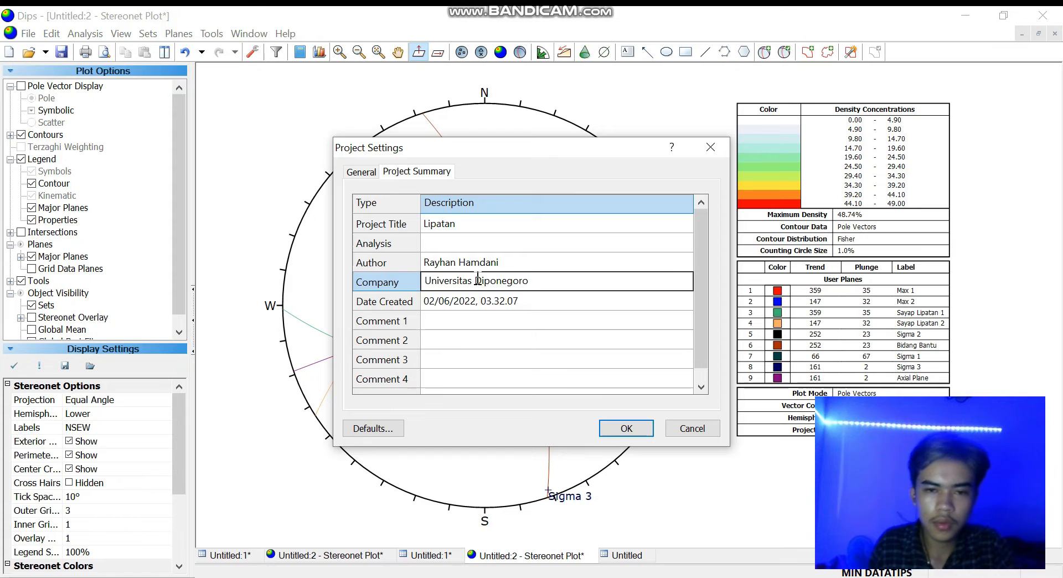
left_click(630, 433)
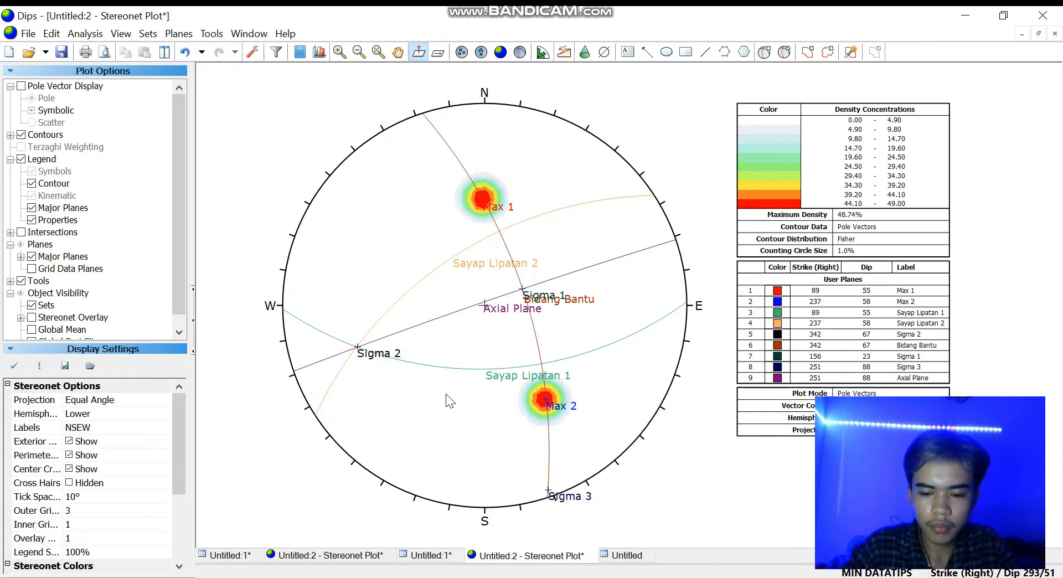
Print the stereonet plot with Microsoft Print to PDF, saving it as Lipatan in the Downloads folder
key("ctrl+p")
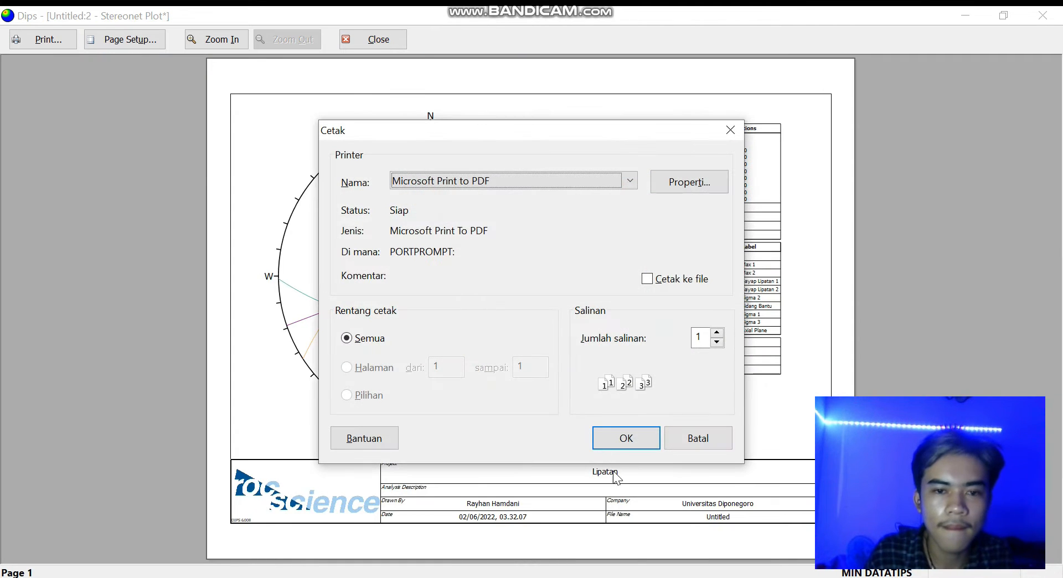
left_click(617, 444)
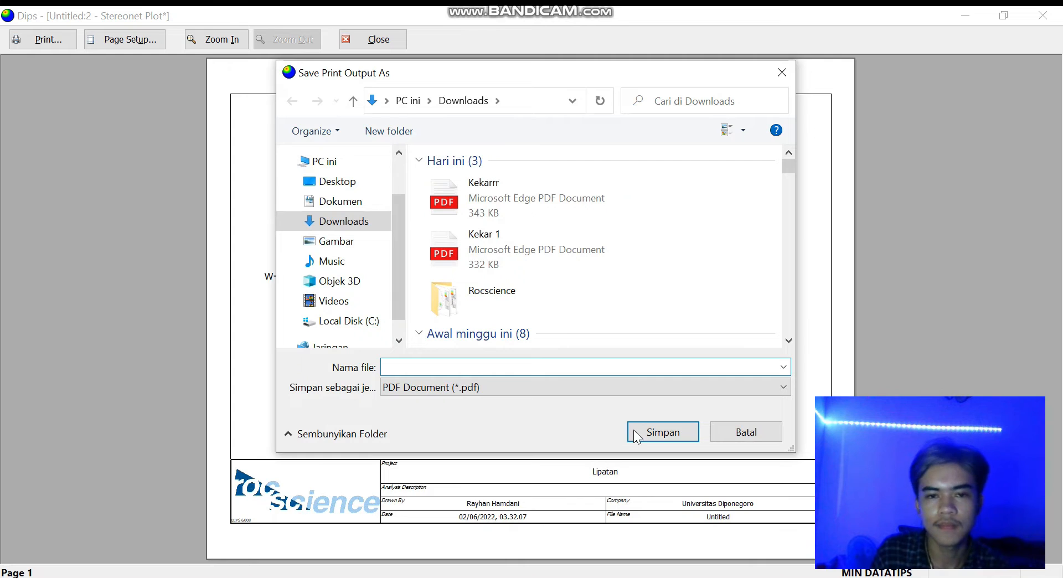
type("Lipatan")
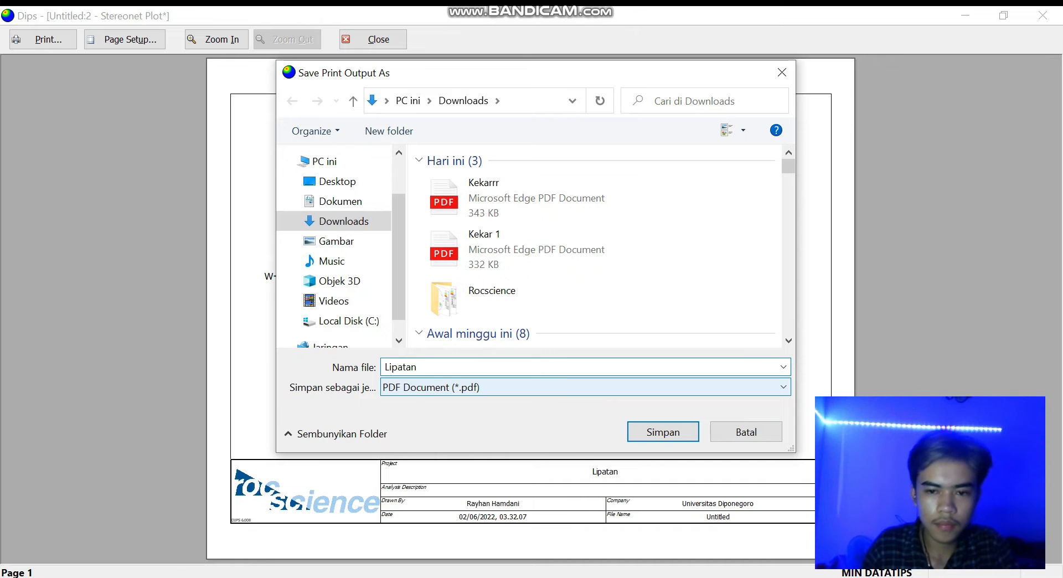
left_click(649, 436)
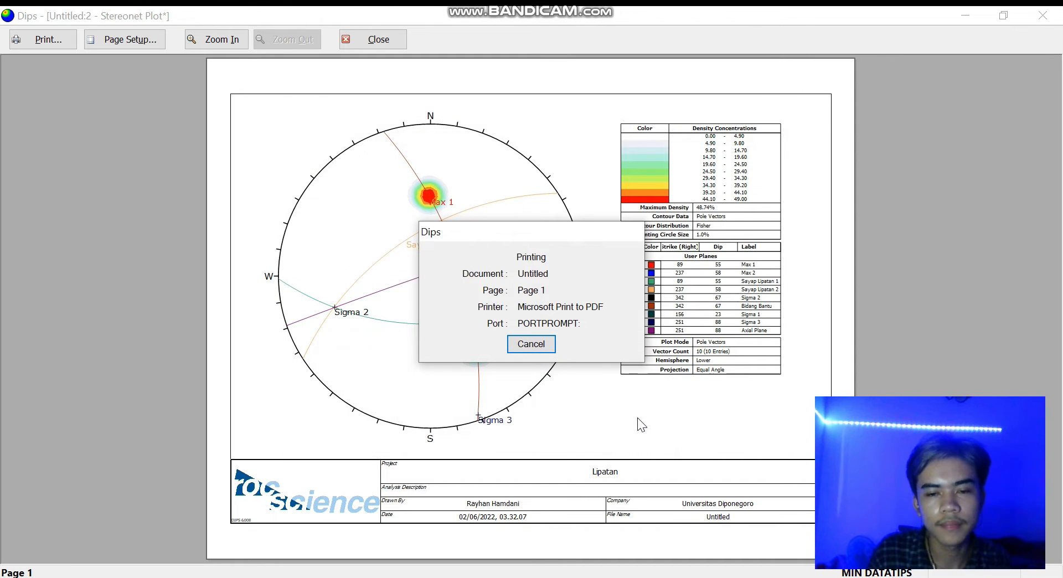
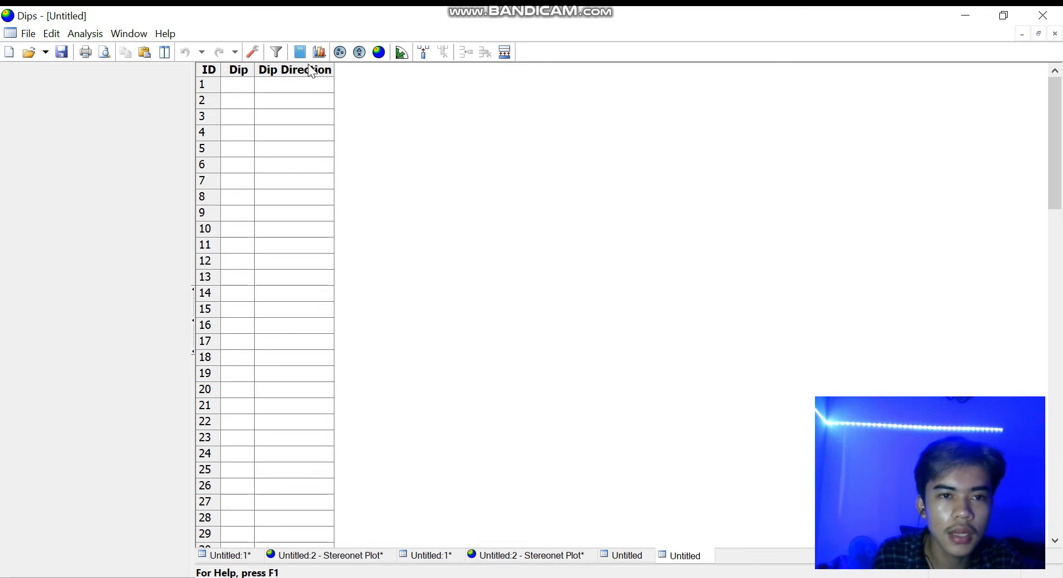
Set the blank project's global orientation format to Strike (Right) / Dip and open its contour stereonet plot
left_click(258, 50)
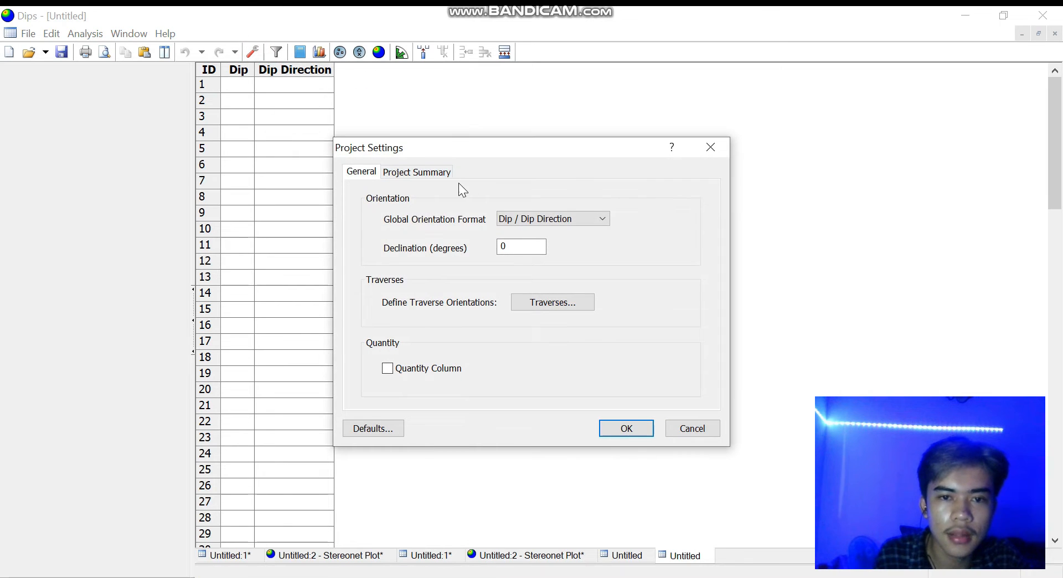
left_click(564, 220)
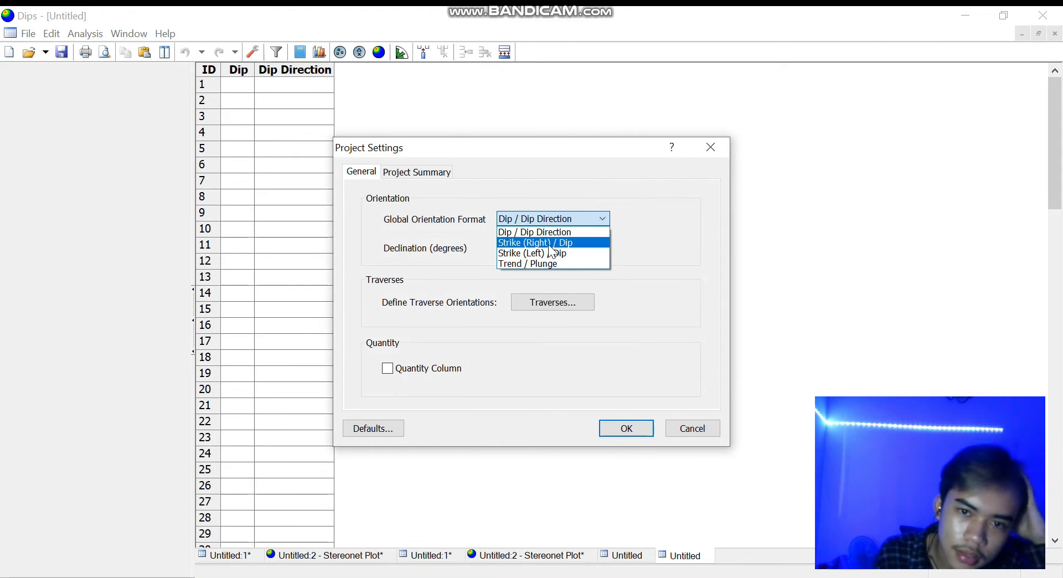
left_click(549, 240)
left_click(625, 429)
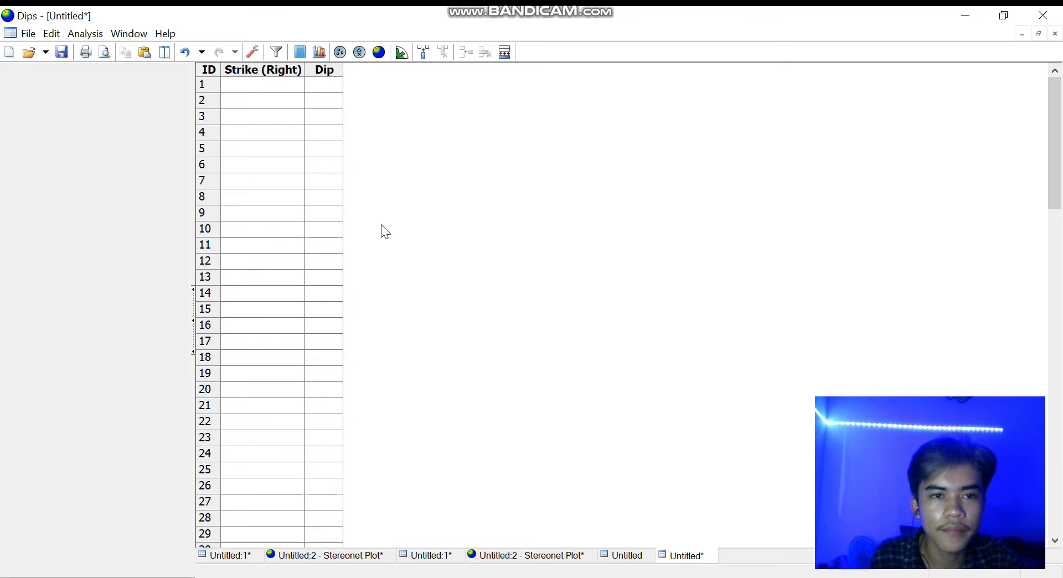
left_click(387, 50)
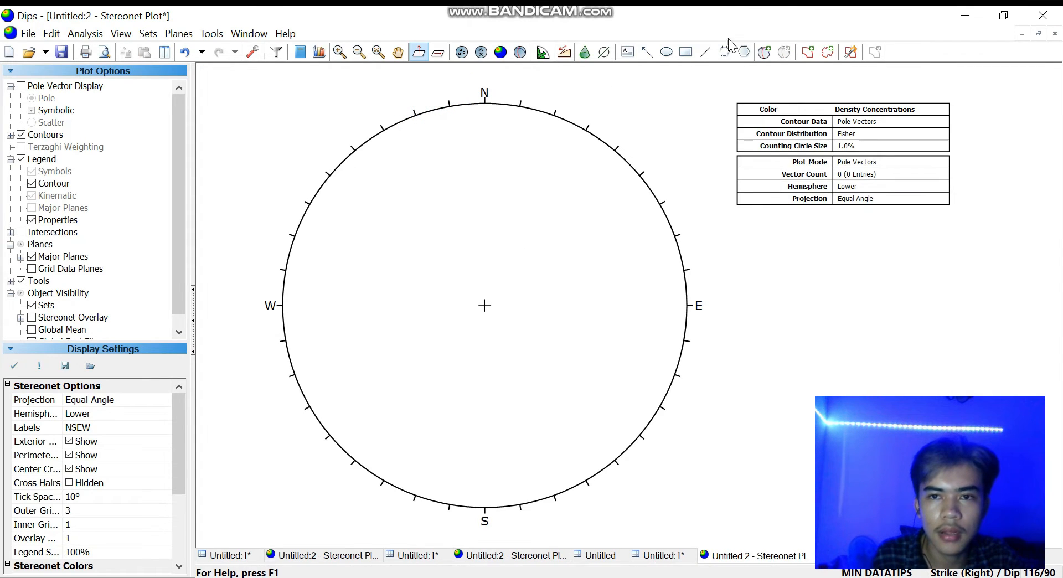
Place a new user plane on the empty stereonet and label it Bidang Sesar
left_click(808, 52)
left_click(487, 215)
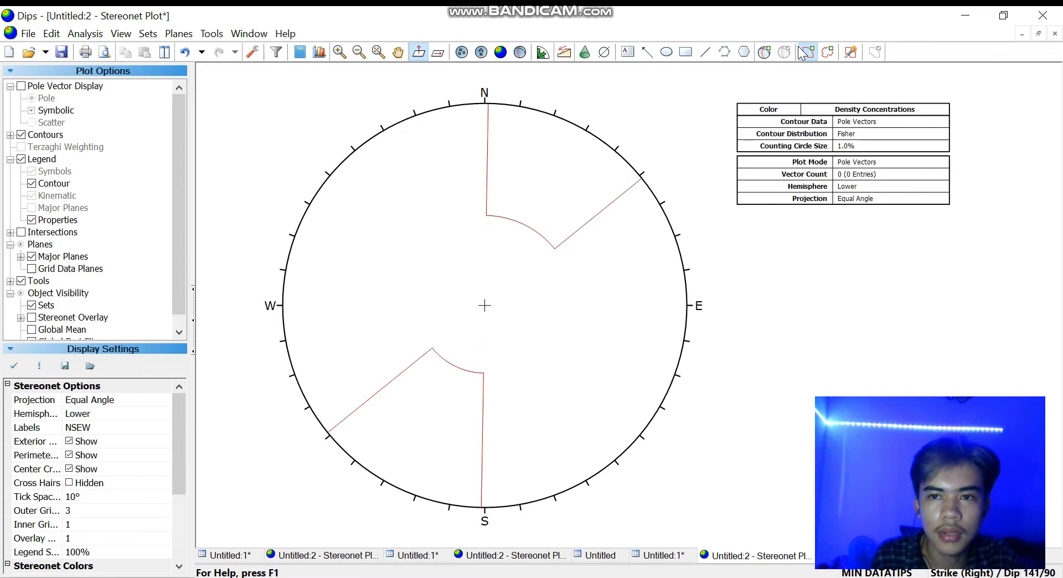
left_click(764, 51)
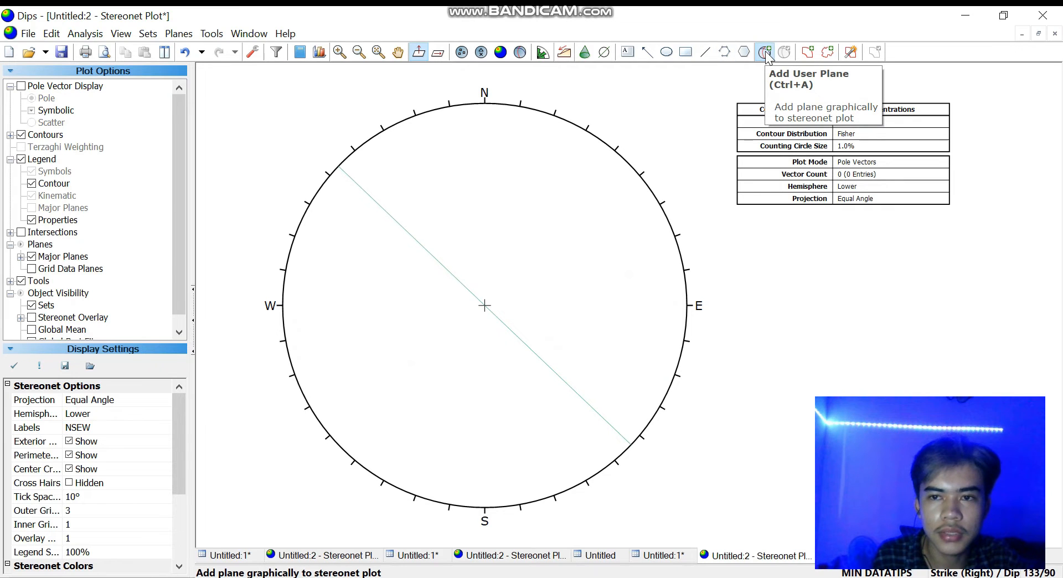
left_click(570, 230)
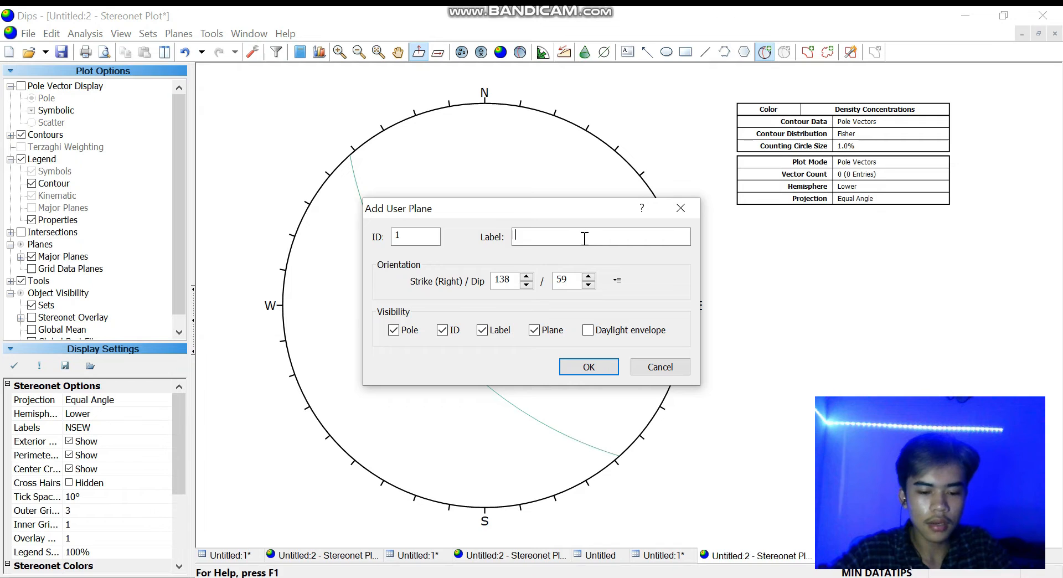
type("Bidang Sesar")
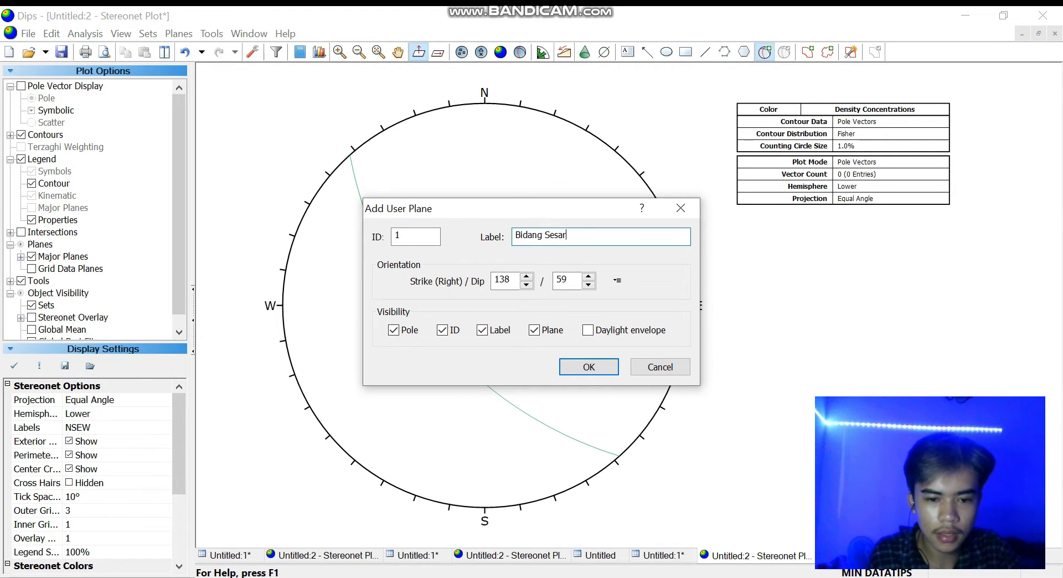
Give the Bidang Sesar plane the Sesar sheet's strike/dip of 235/43 and add it with its pole and ID hidden
key("alt+Tab")
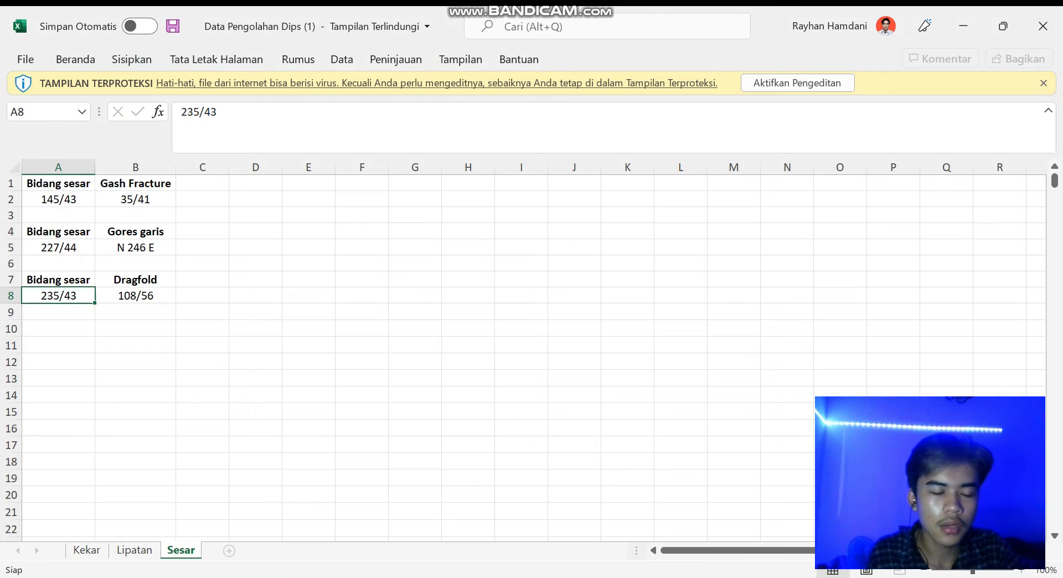
key("alt+Tab")
double_click(511, 278)
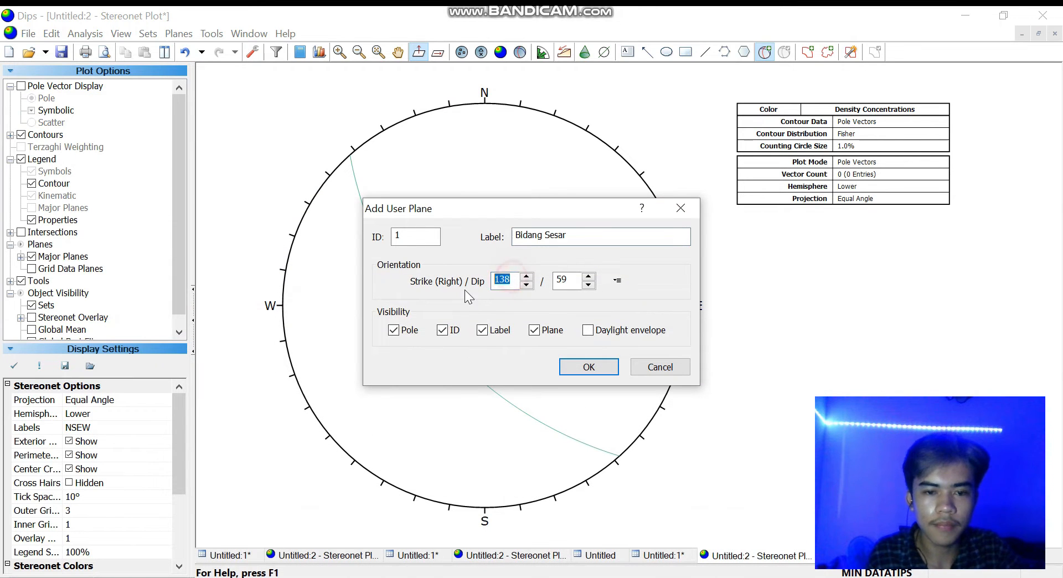
double_click(565, 279)
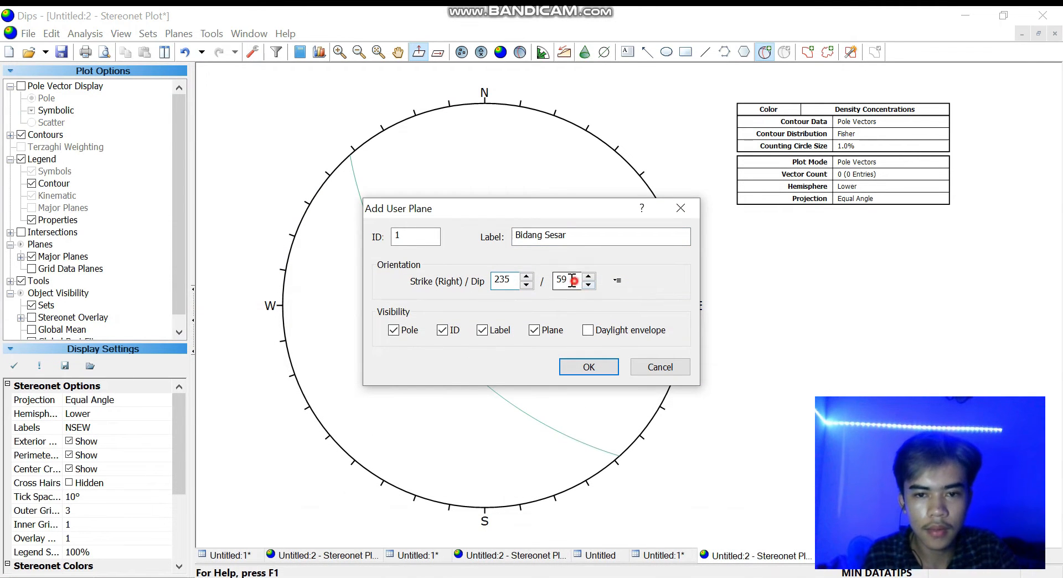
type("43")
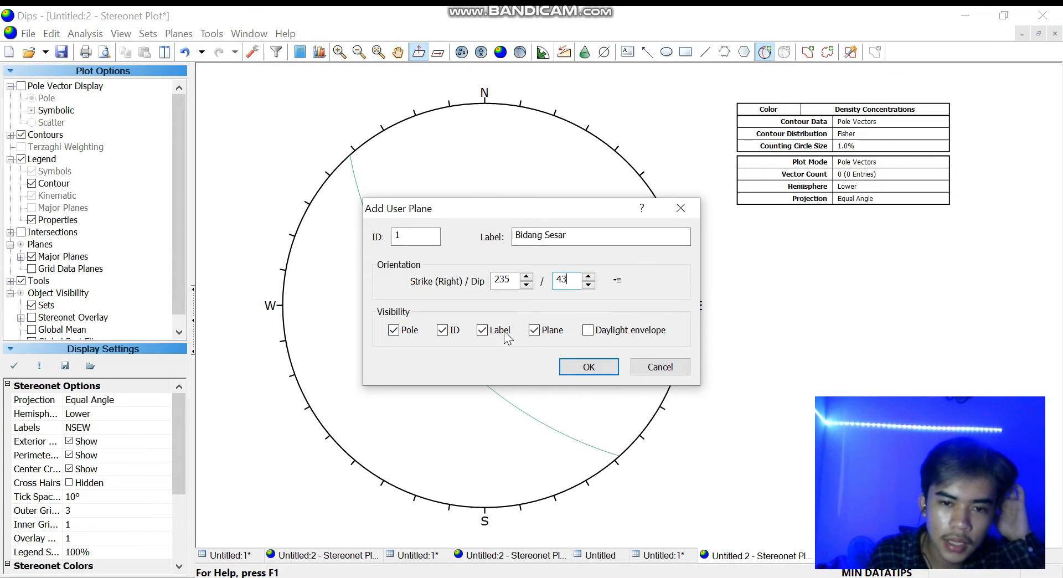
left_click(394, 330)
left_click(443, 330)
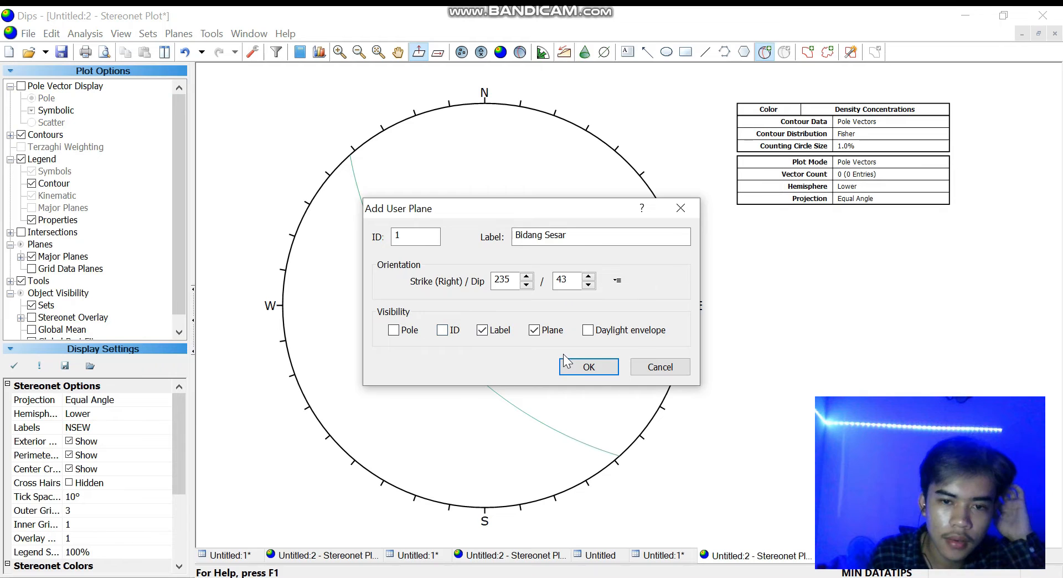
left_click(579, 366)
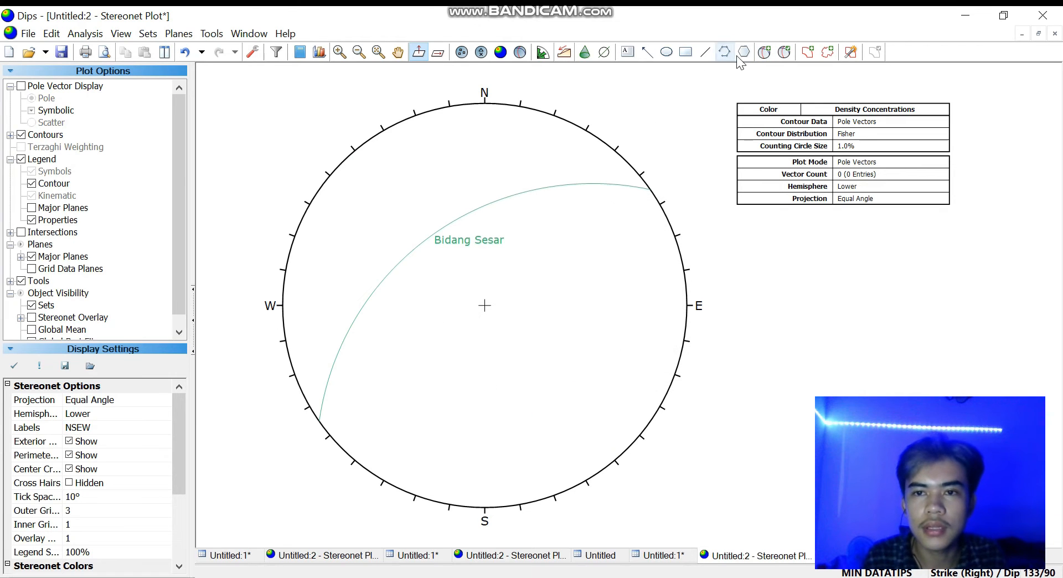
Place a second user plane on the stereonet and label it Dragfold, keeping its pole hidden
left_click(764, 52)
left_click(441, 364)
left_click(566, 246)
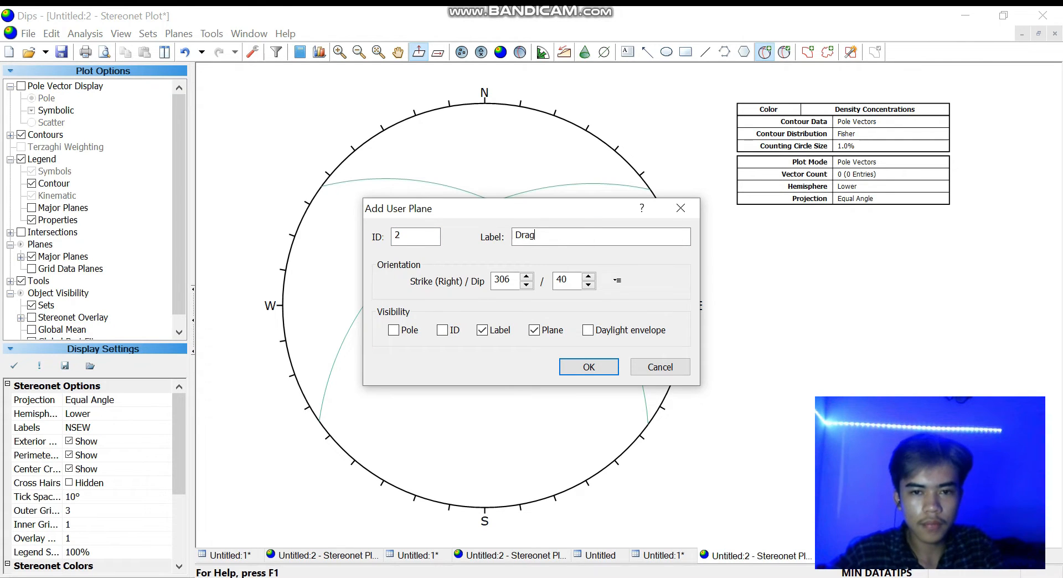
type("Dragfold")
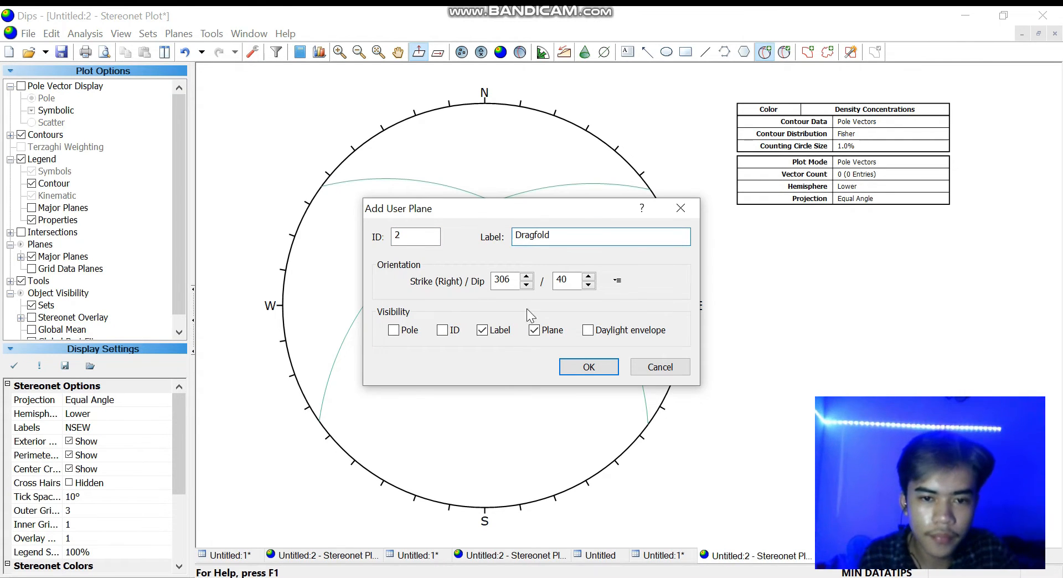
left_click(397, 332)
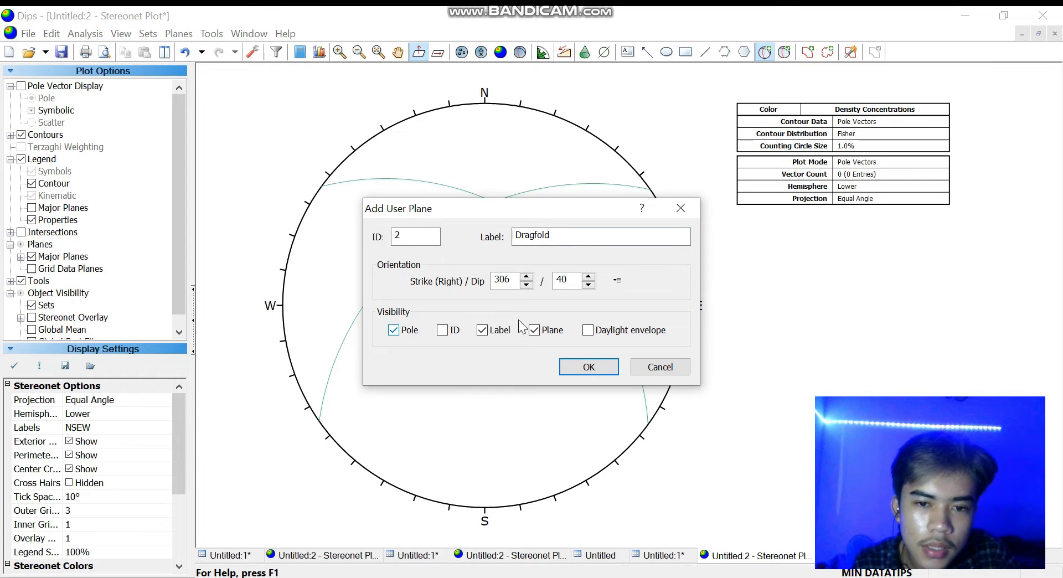
left_click(396, 330)
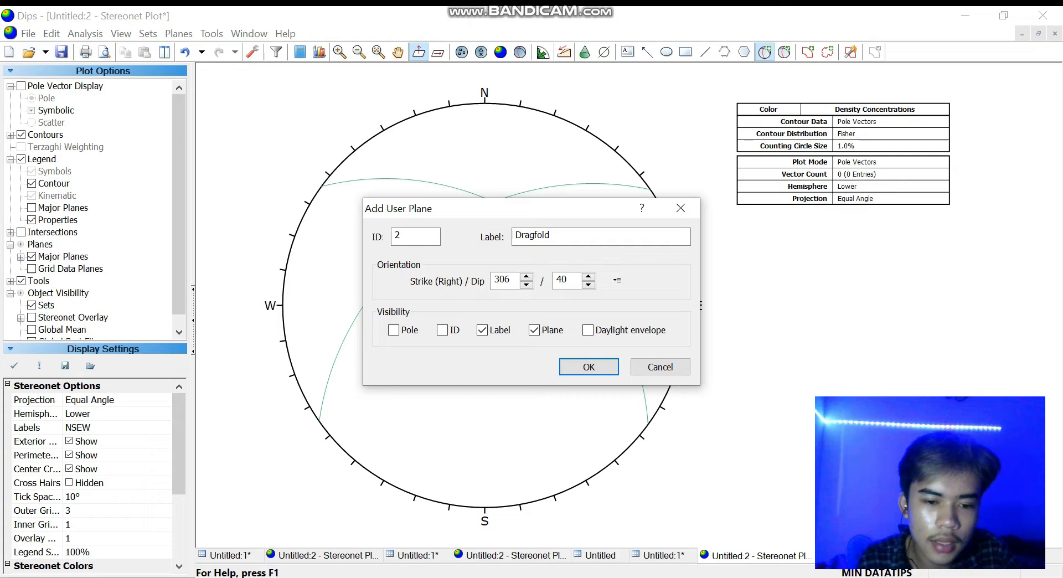
Give the Dragfold plane a strike/dip of 108/56 and add it to the stereonet
key("alt+Tab")
key("alt+Tab")
left_click(505, 280)
double_click(510, 279)
type("1")
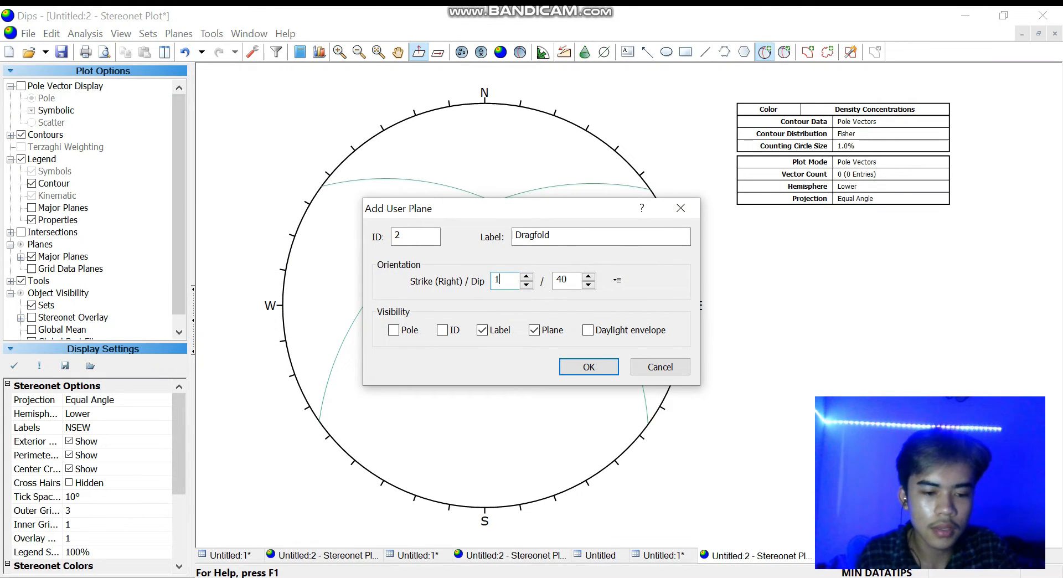
type("08")
double_click(565, 280)
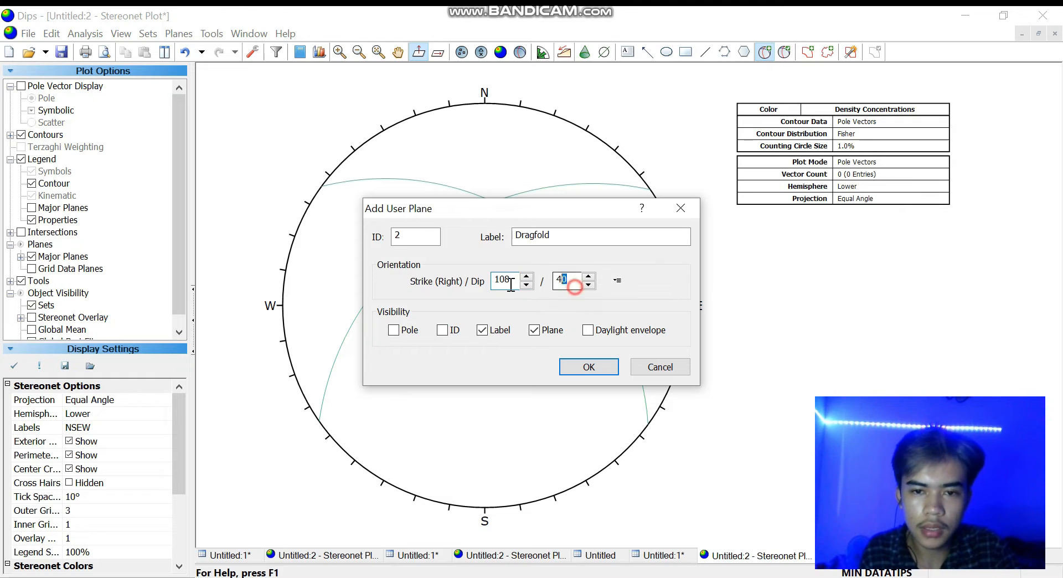
type("56")
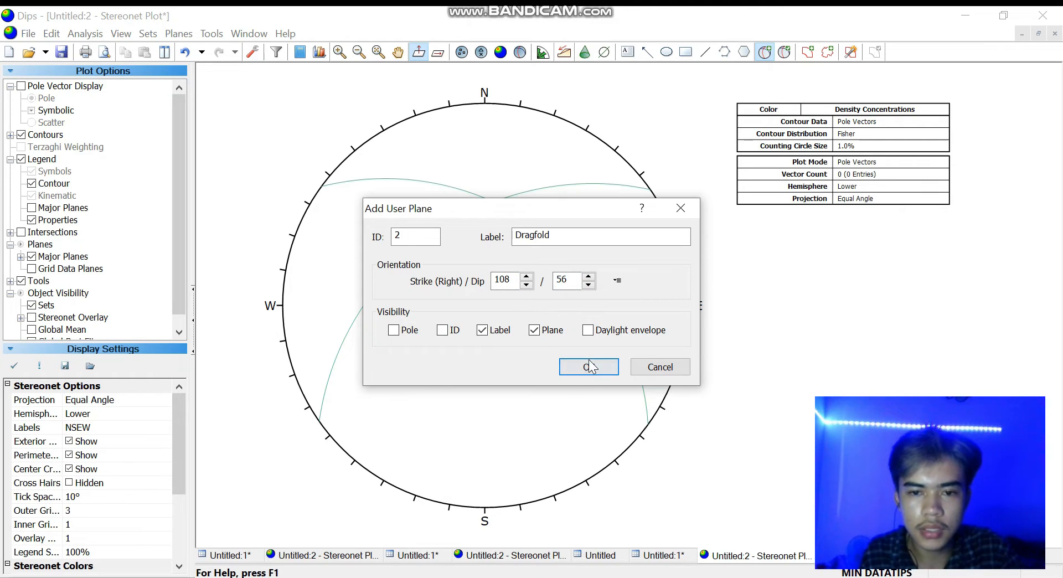
left_click(588, 368)
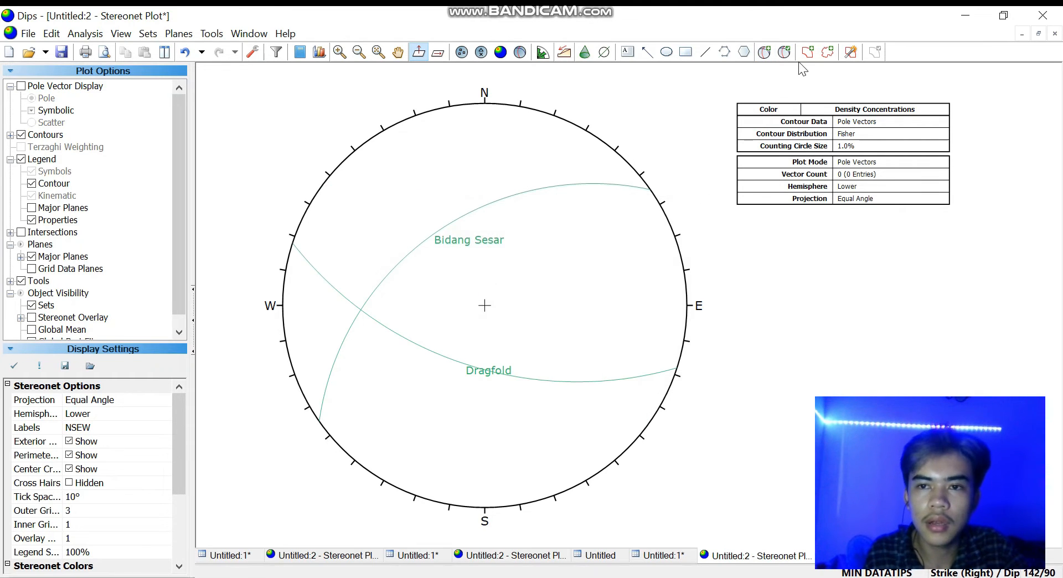
Add a user plane labelled Sigma 2 at the Bidang Sesar and Dragfold intersection, showing its pole and label but hiding the plane
left_click(764, 52)
scroll(460, 310, "up", 2)
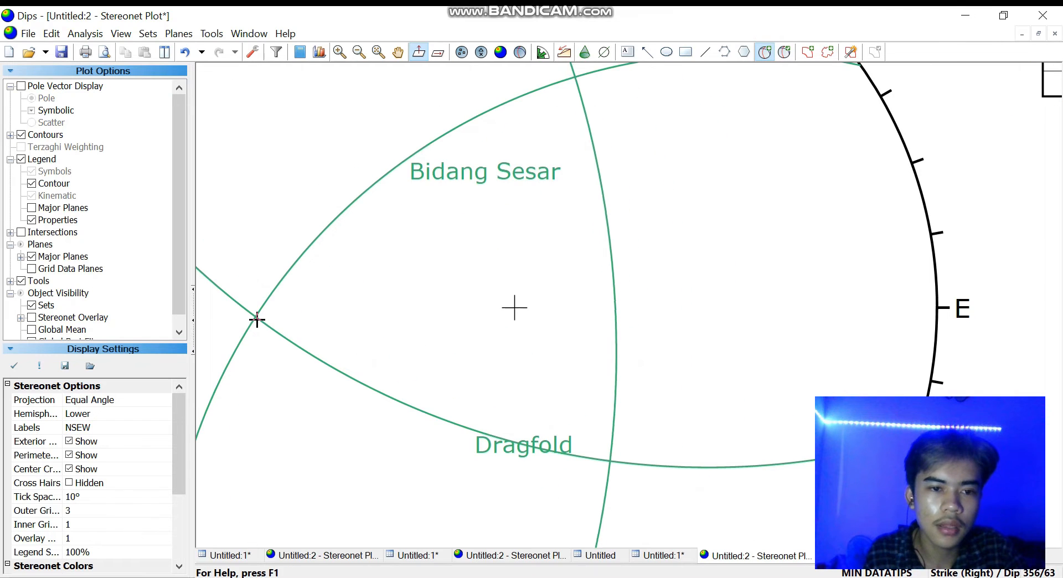
scroll(257, 320, "up", 1)
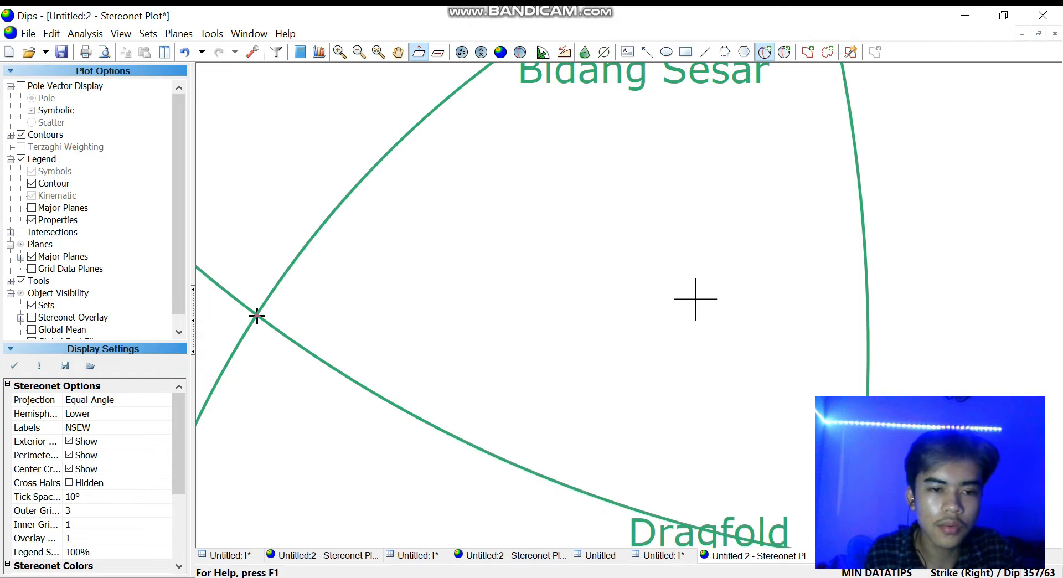
left_click(257, 316)
left_click(543, 235)
type("Sigma 2")
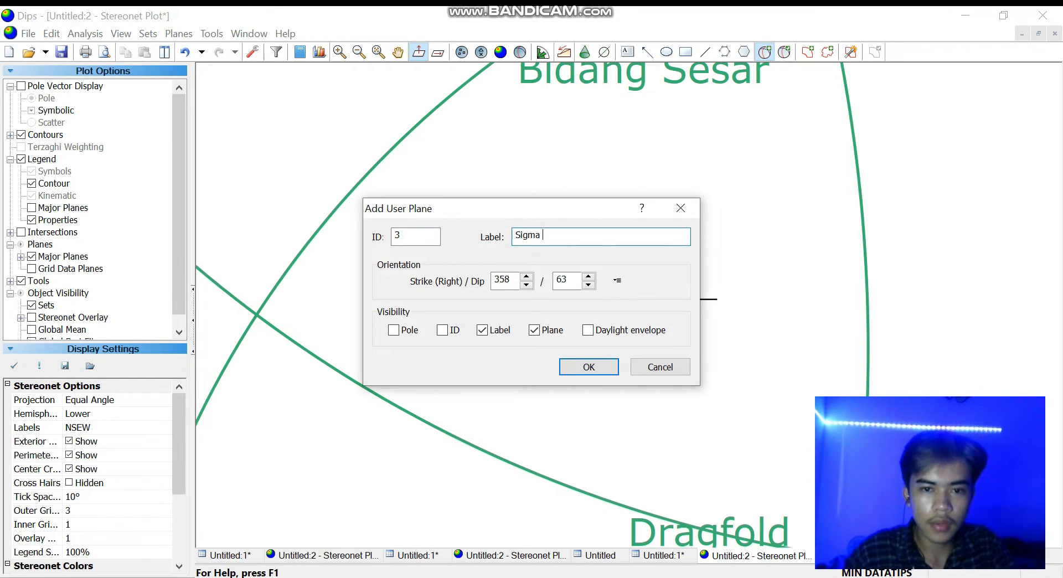
left_click(534, 330)
left_click(531, 331)
left_click(394, 330)
left_click(576, 363)
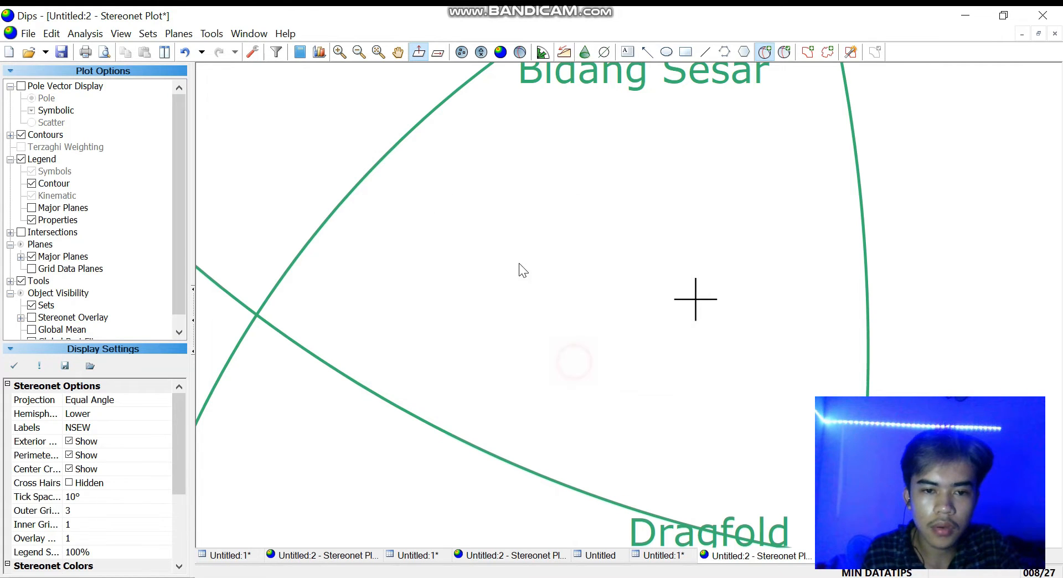
Add a user plane labelled Bidang Bantu with its pole on the Sigma 2 point (358/63), showing the plane and hiding the pole
scroll(562, 268, "down", 4)
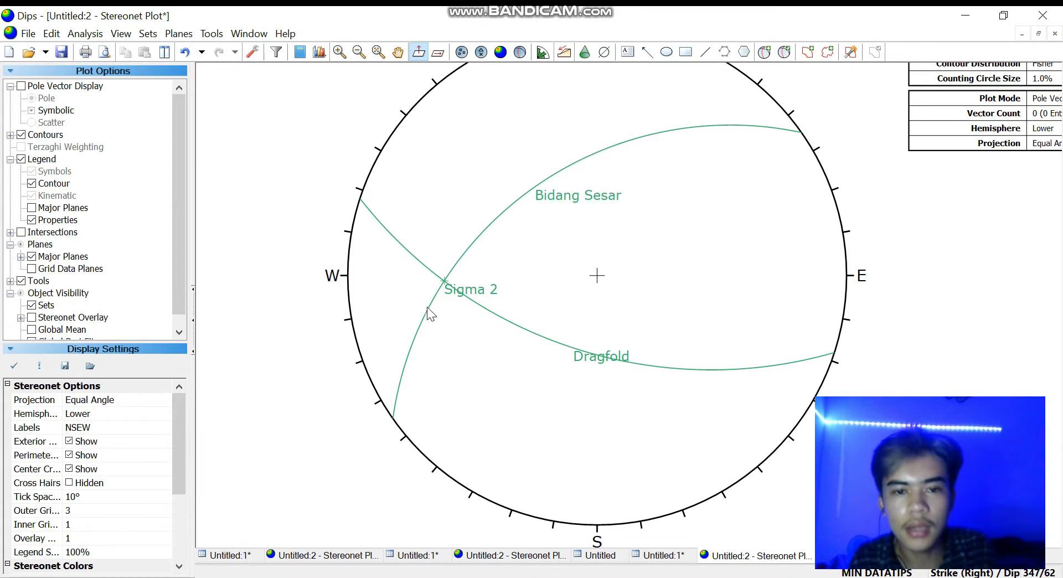
left_click(765, 52)
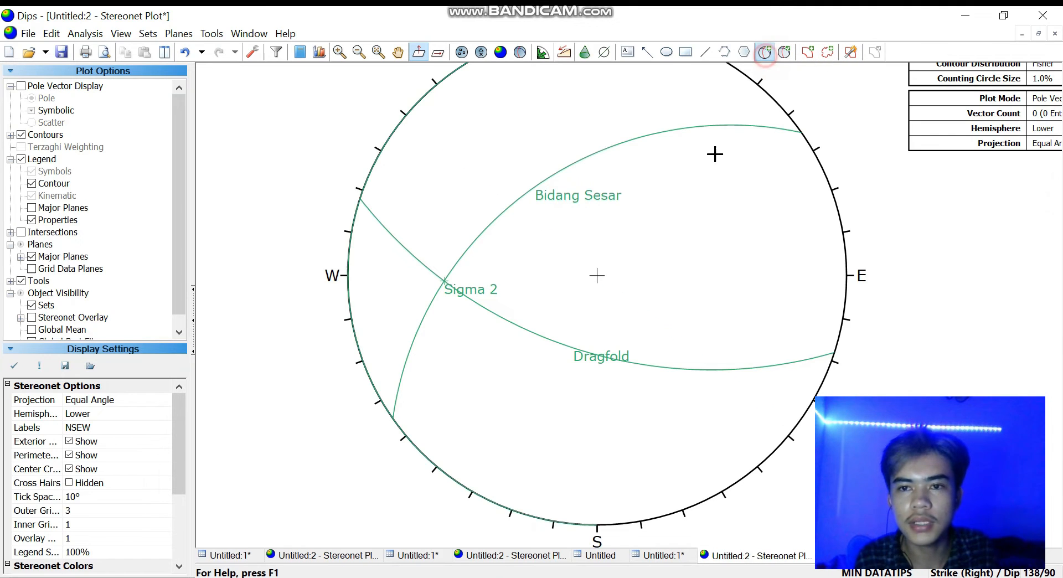
scroll(391, 353, "up", 5)
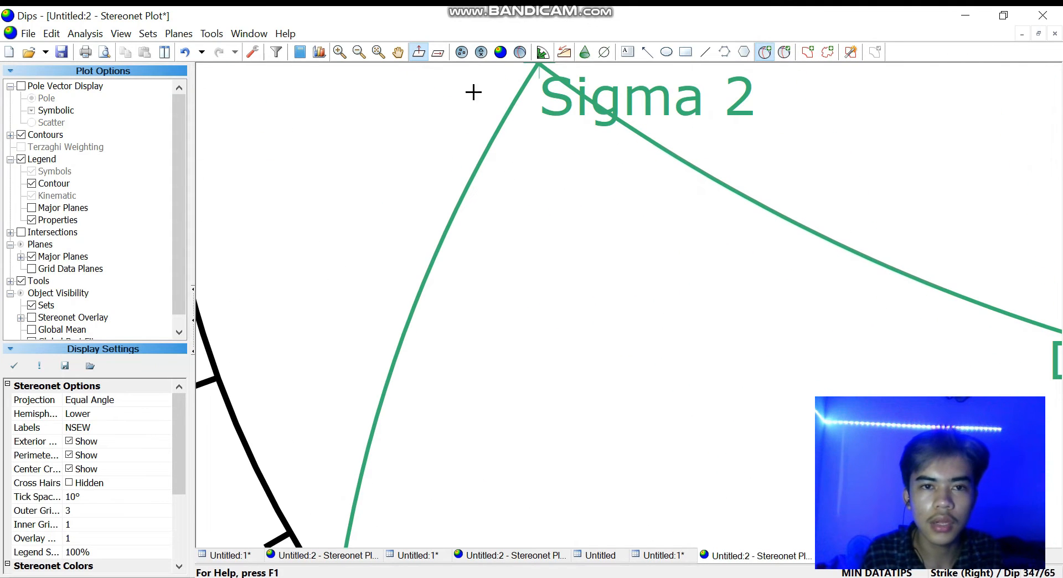
left_click(398, 52)
left_click_drag(558, 176, 465, 455)
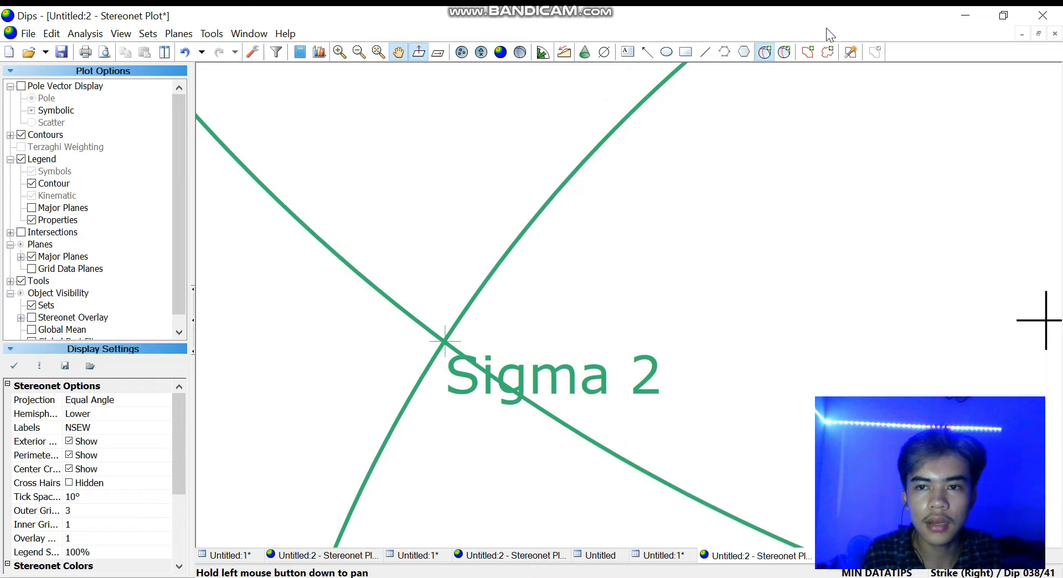
left_click(765, 52)
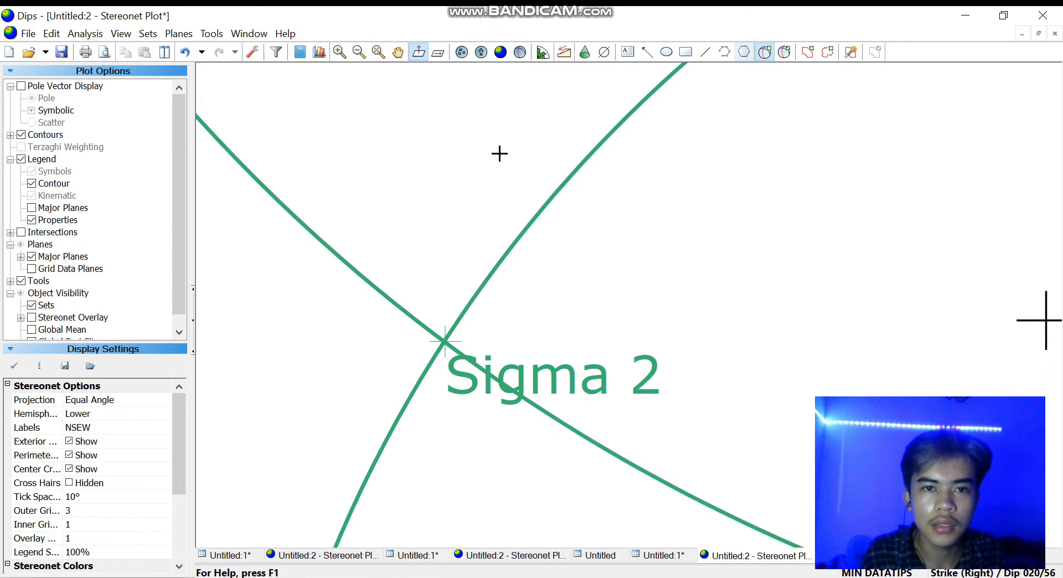
left_click(445, 340)
left_click(565, 238)
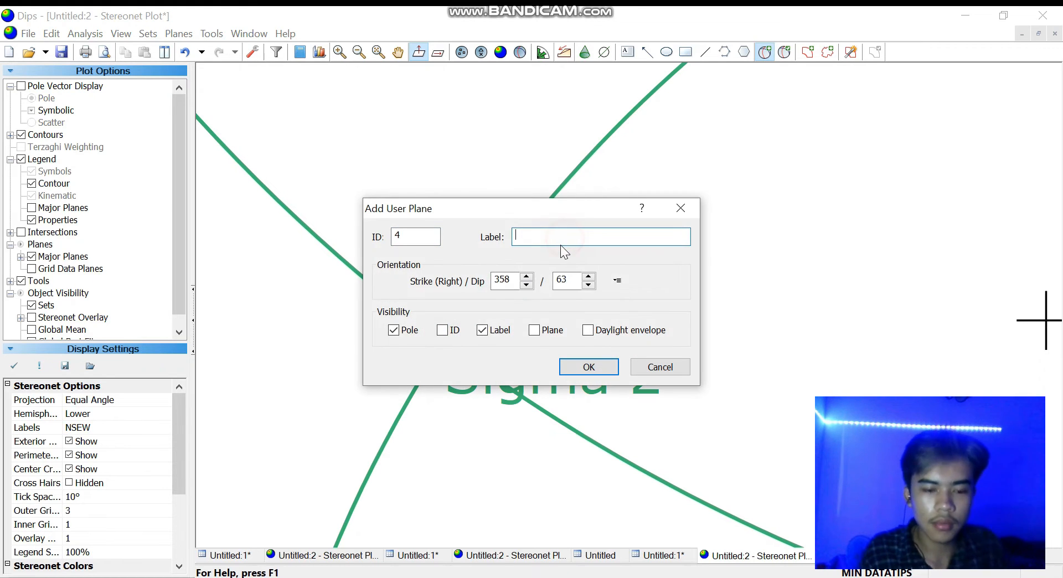
type("Bidang Bantu")
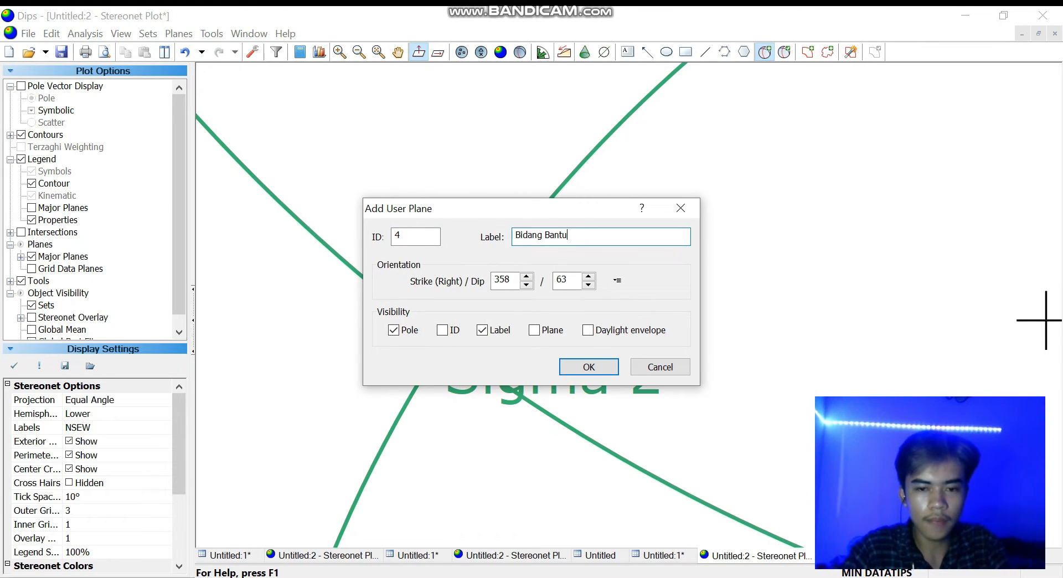
left_click(413, 332)
left_click(534, 330)
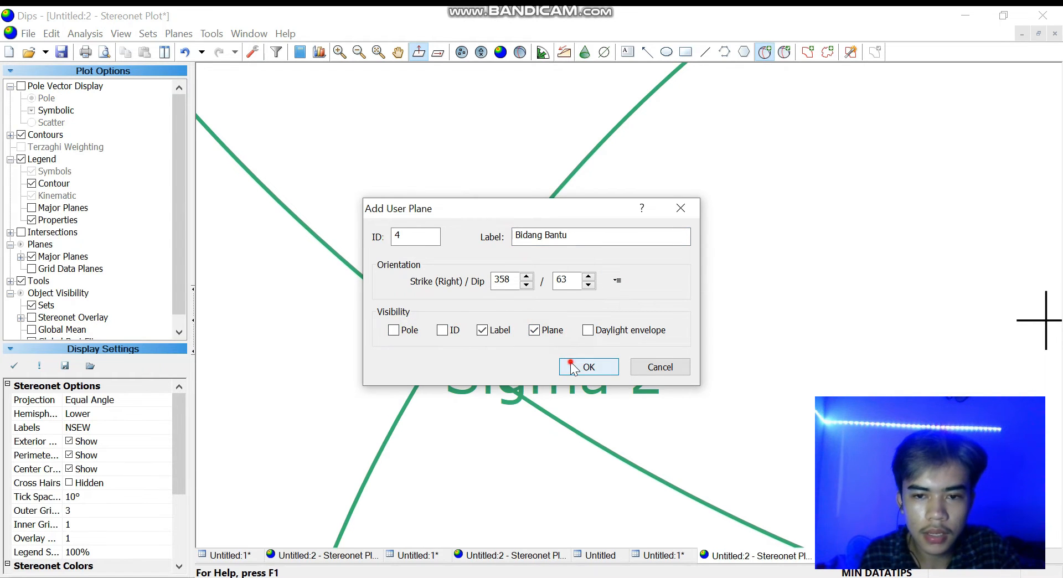
left_click(587, 365)
Add a user plane labelled Sigma 3' at the Bidang Bantu and Dragfold intersection (239/46), showing only its pole and label
scroll(720, 309, "down", 2)
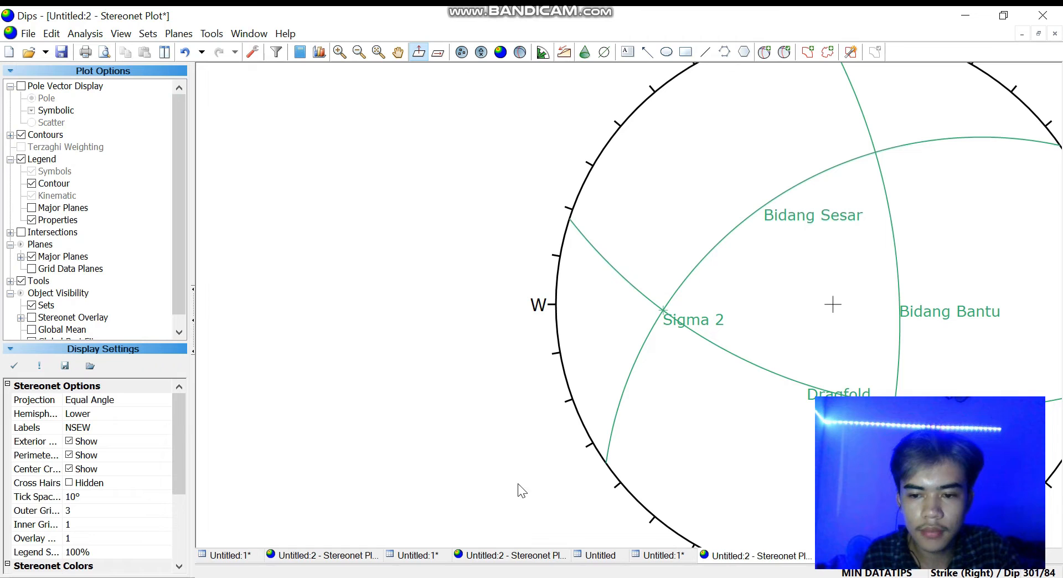
left_click(379, 52)
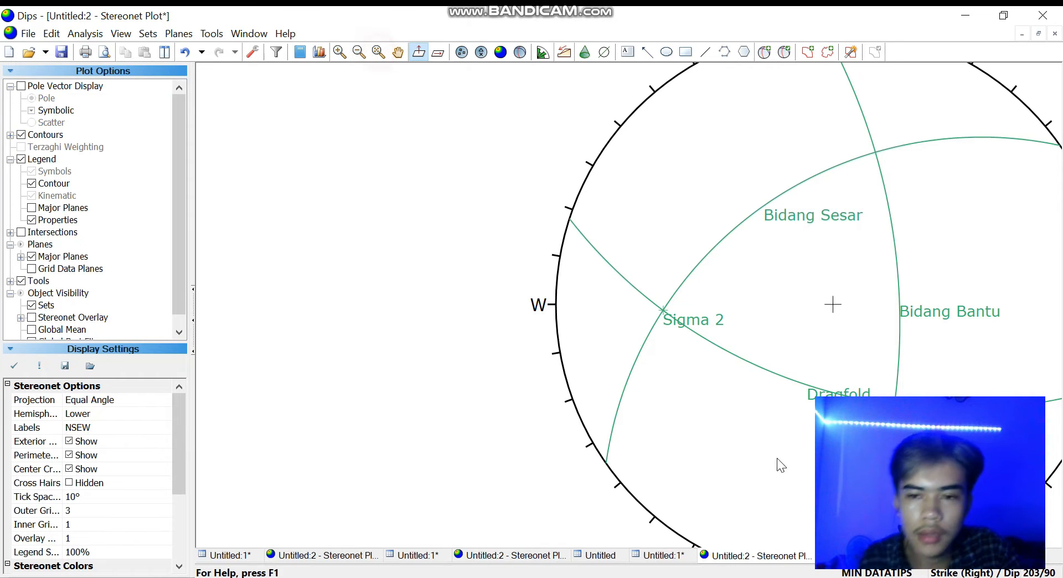
scroll(583, 408, "up", 2)
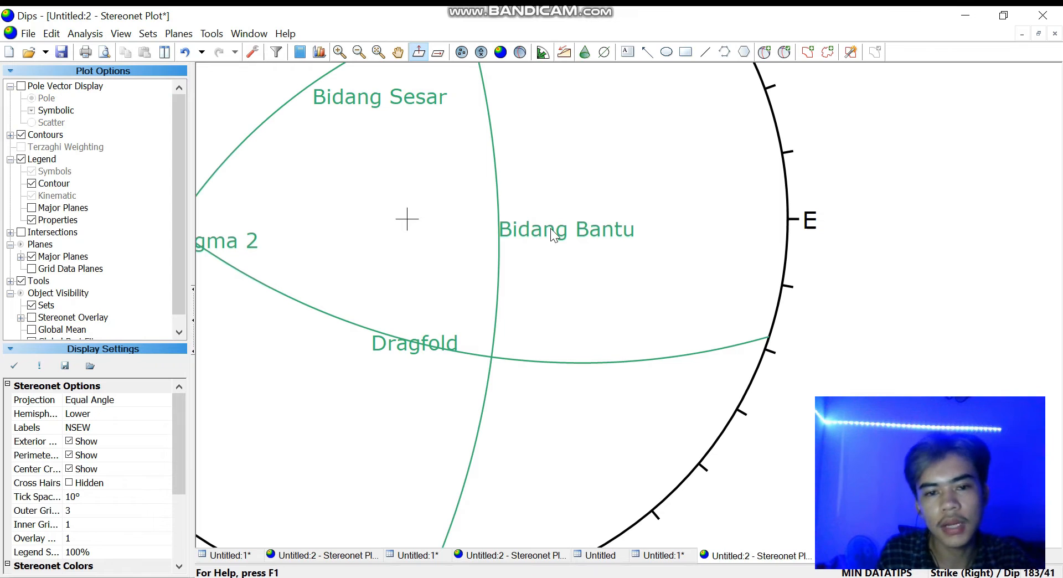
left_click(764, 52)
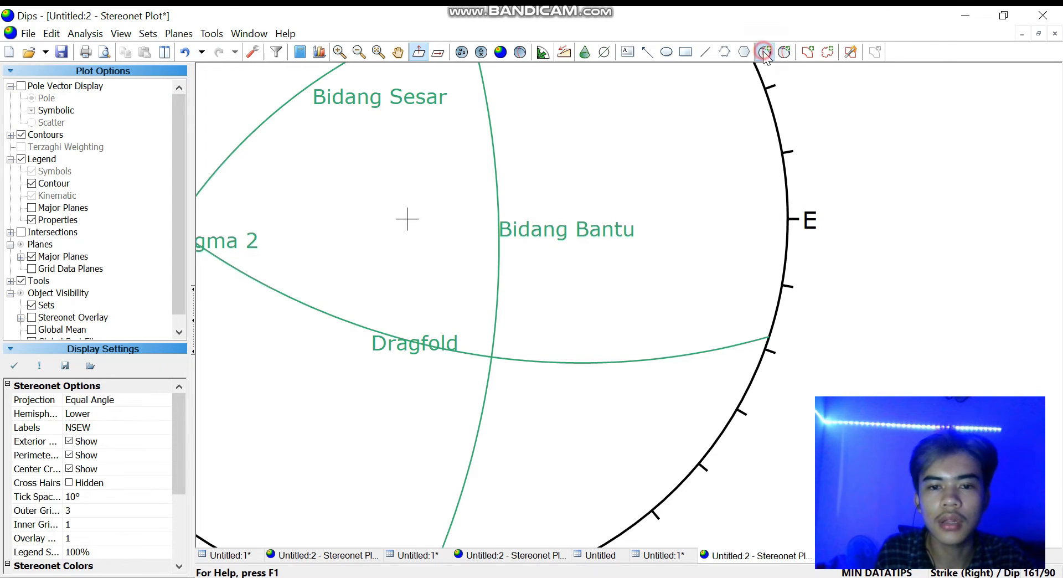
scroll(546, 358, "up", 2)
left_click(453, 362)
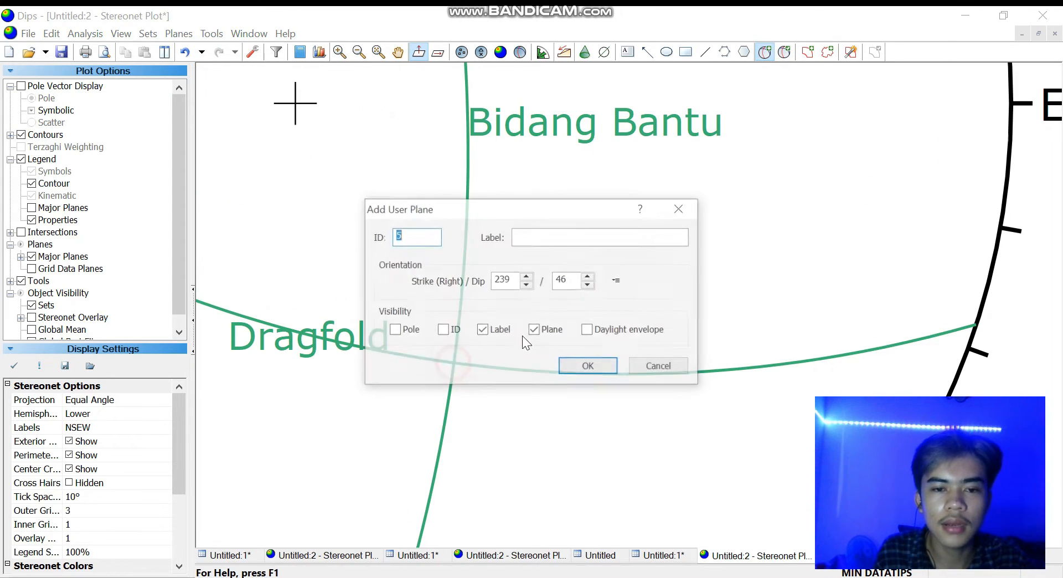
left_click(570, 240)
type("Sigma 3")
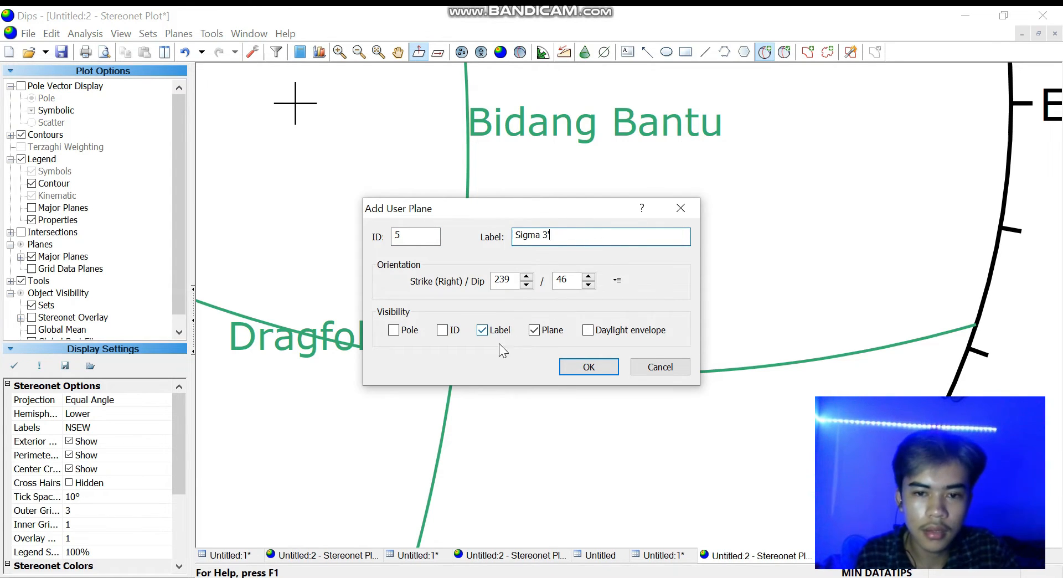
left_click(415, 331)
left_click(534, 330)
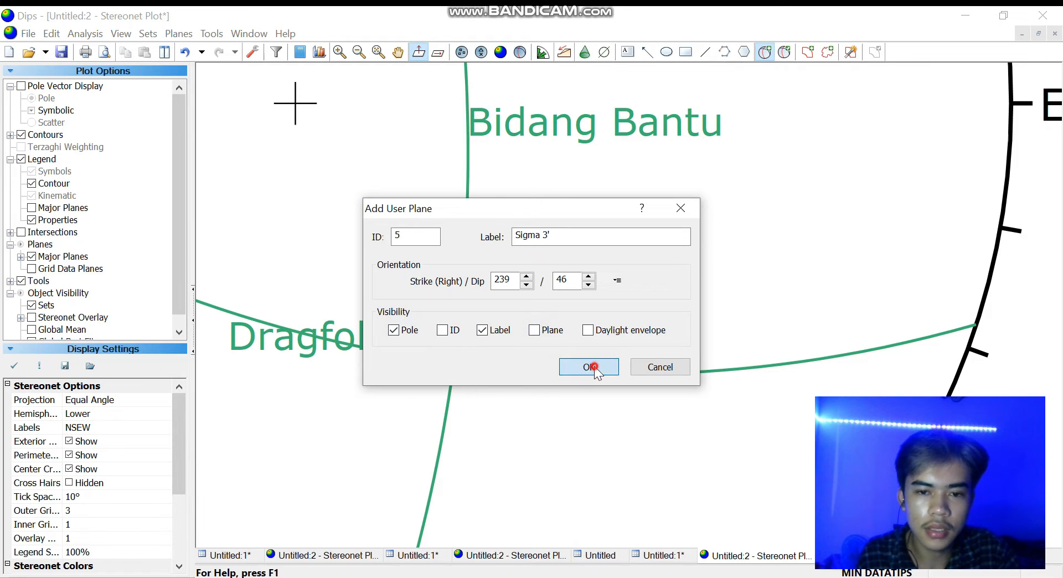
left_click(588, 366)
Add a pitch grid along the Bidang Bantu plane by placing it on the Sigma 2 pole
scroll(575, 244, "down", 4)
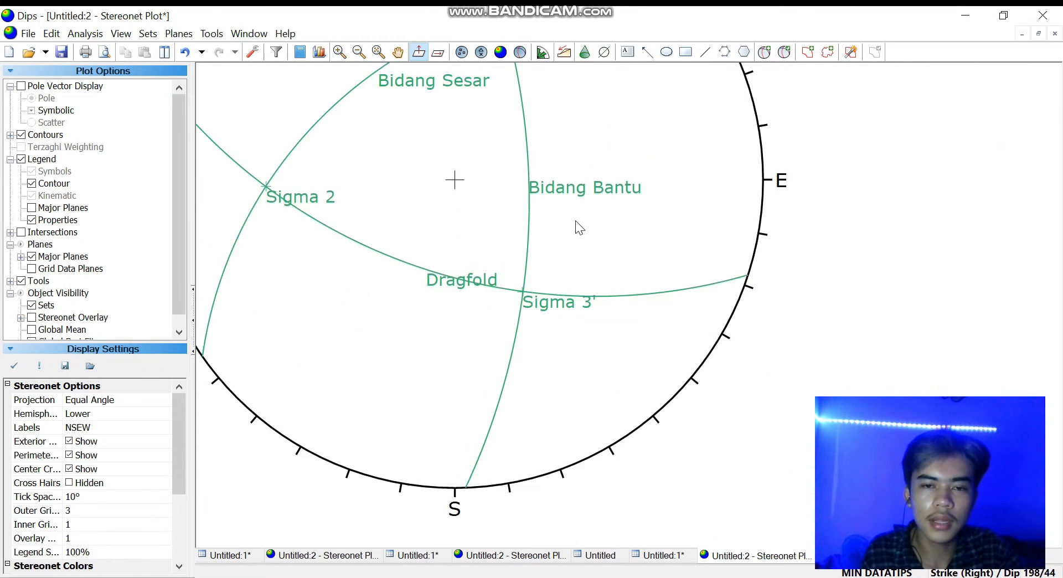
left_click(381, 51)
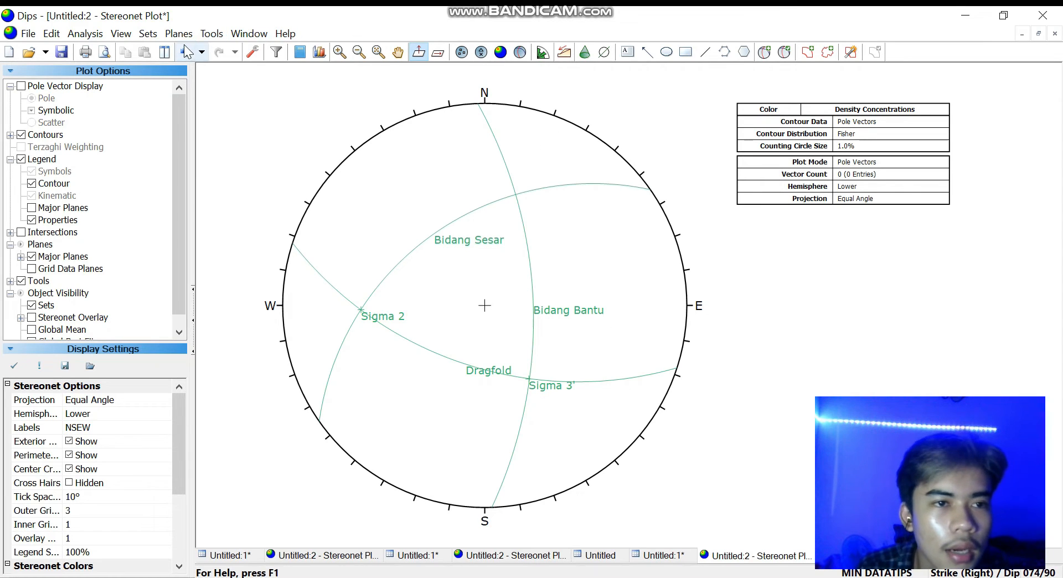
left_click(212, 33)
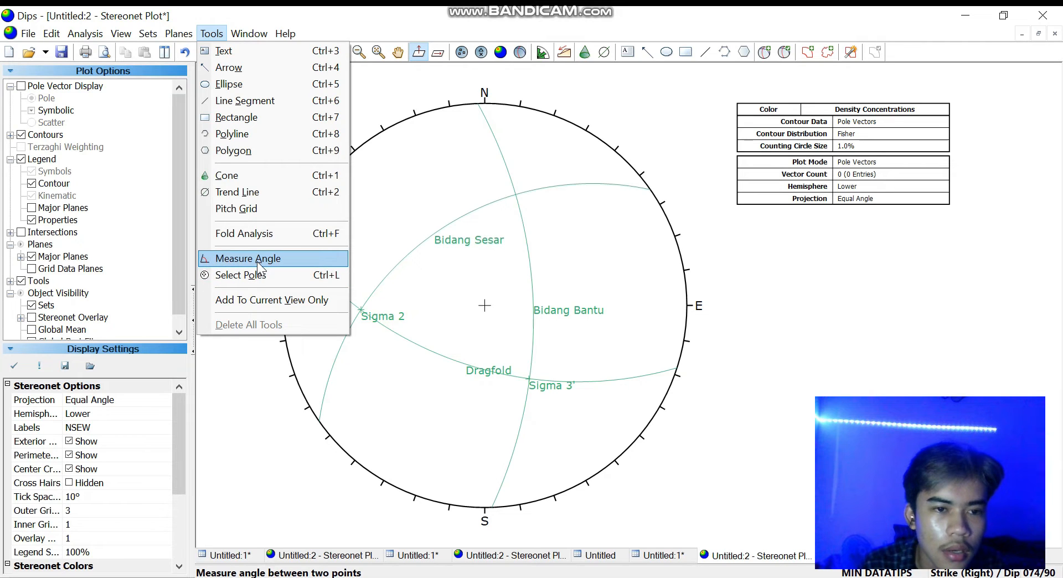
left_click(266, 209)
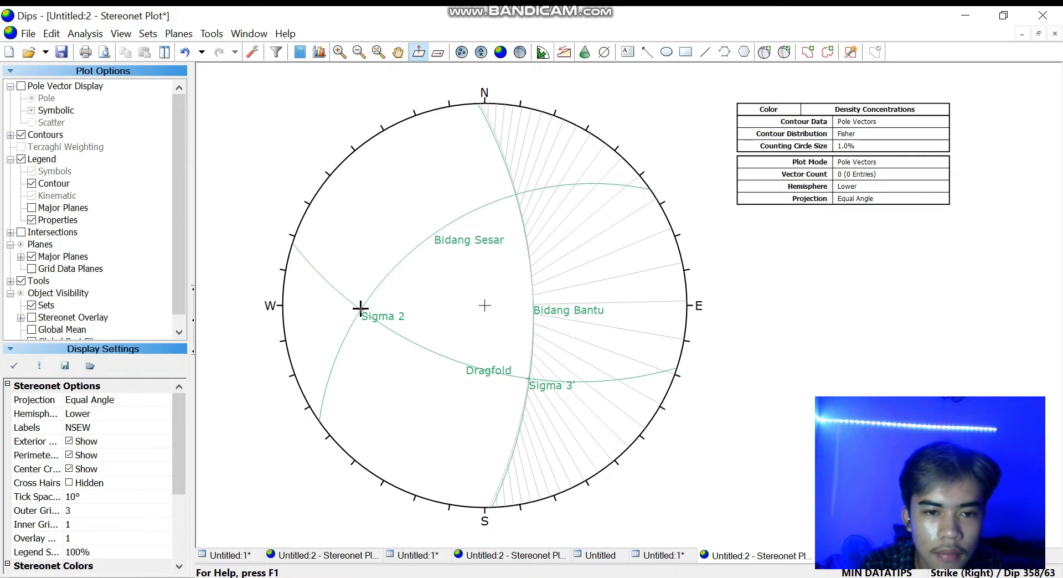
scroll(361, 308, "up", 4)
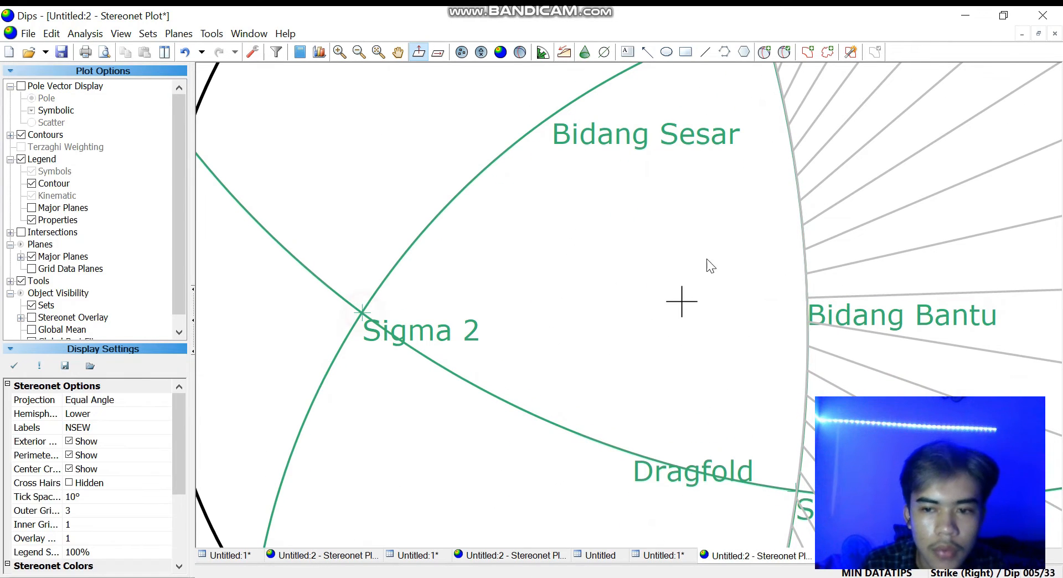
scroll(749, 254, "down", 3)
scroll(802, 387, "up", 2)
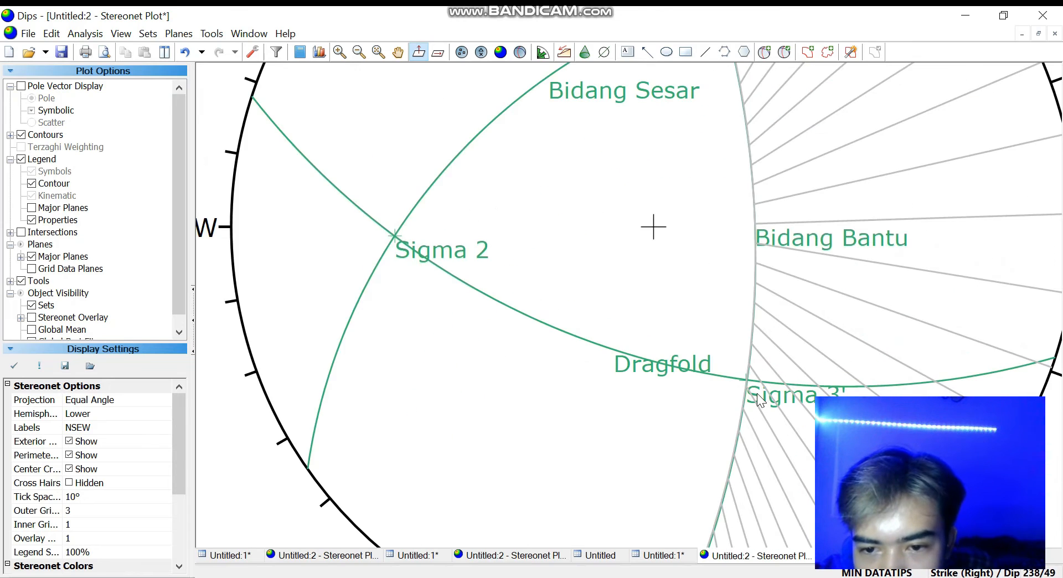
Examine the pitch grid divisions along the Bidang Bantu great circle, from Sigma 3' up to its crossing with Bidang Sesar
scroll(756, 393, "up", 1)
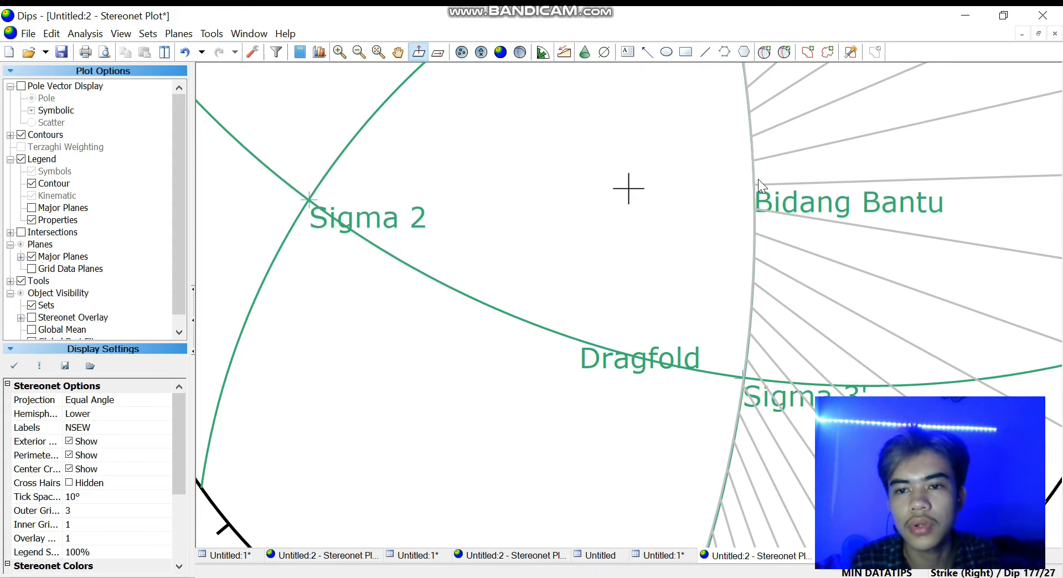
scroll(756, 161, "down", 2)
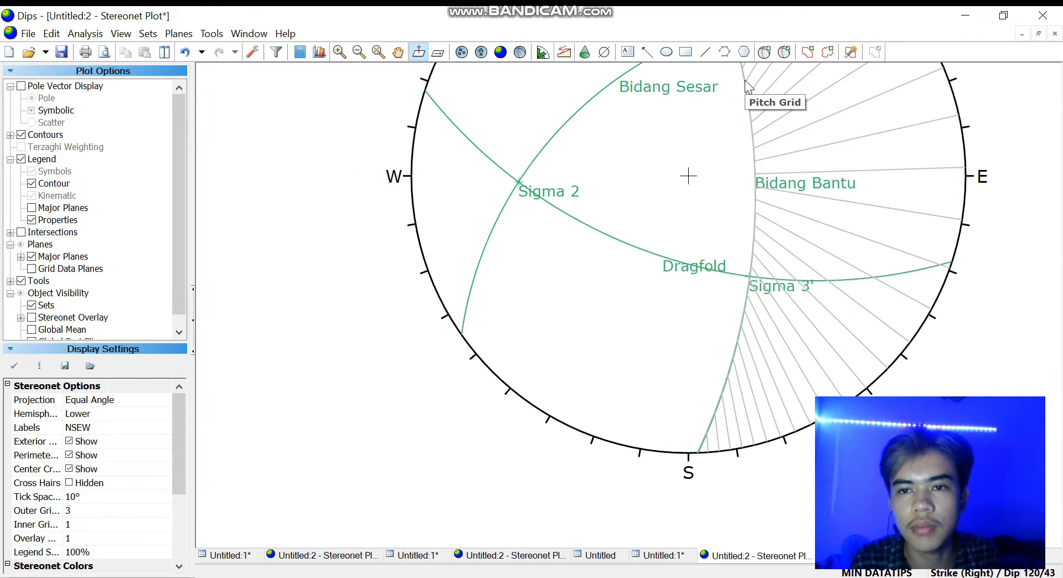
scroll(745, 80, "up", 1)
scroll(743, 85, "down", 3)
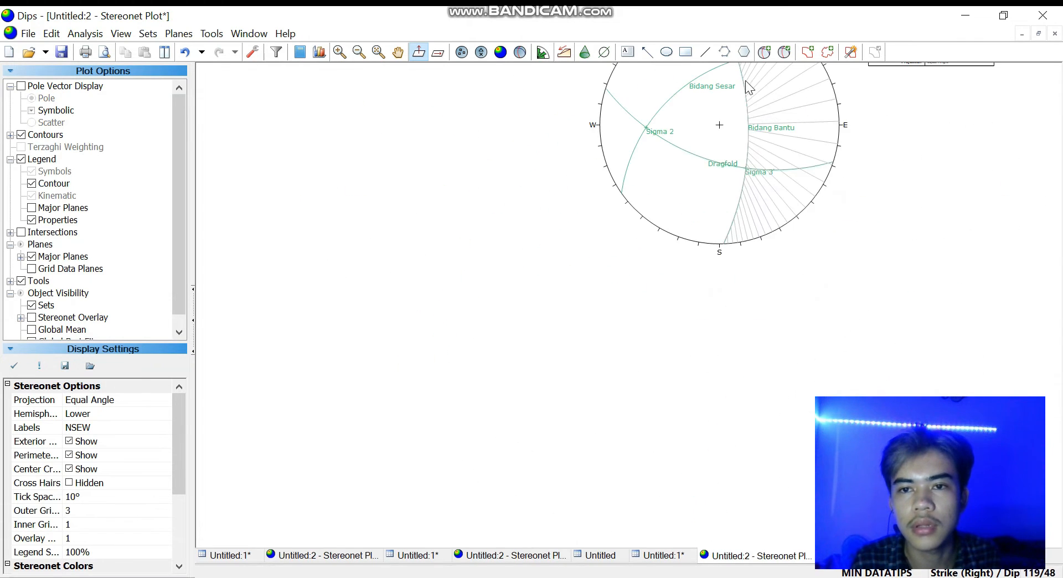
left_click(386, 50)
scroll(568, 399, "up", 2)
scroll(561, 381, "up", 1)
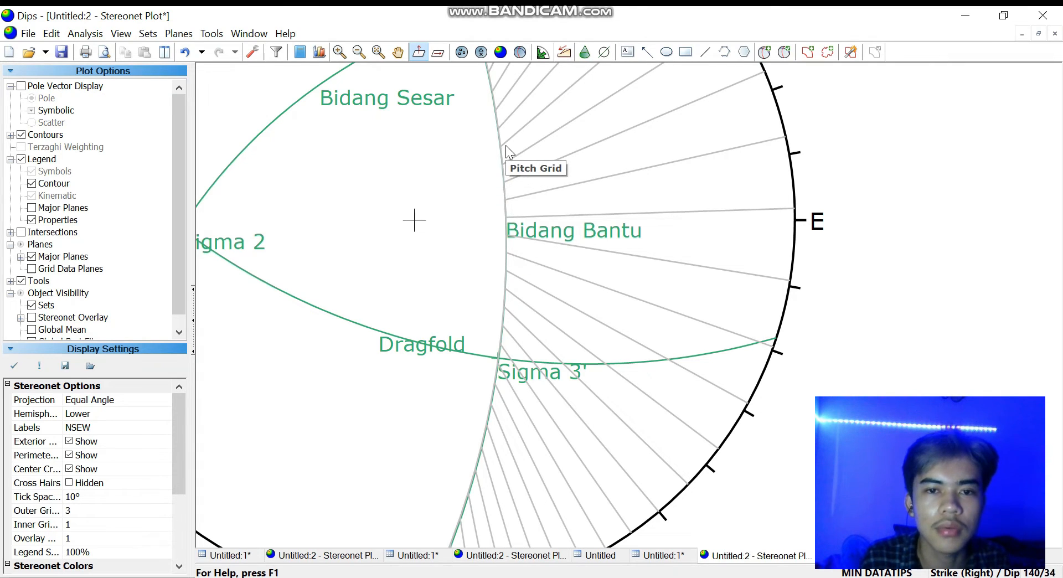
left_click(488, 80)
key("Escape")
left_click(391, 51)
left_click_drag(466, 95, 441, 167)
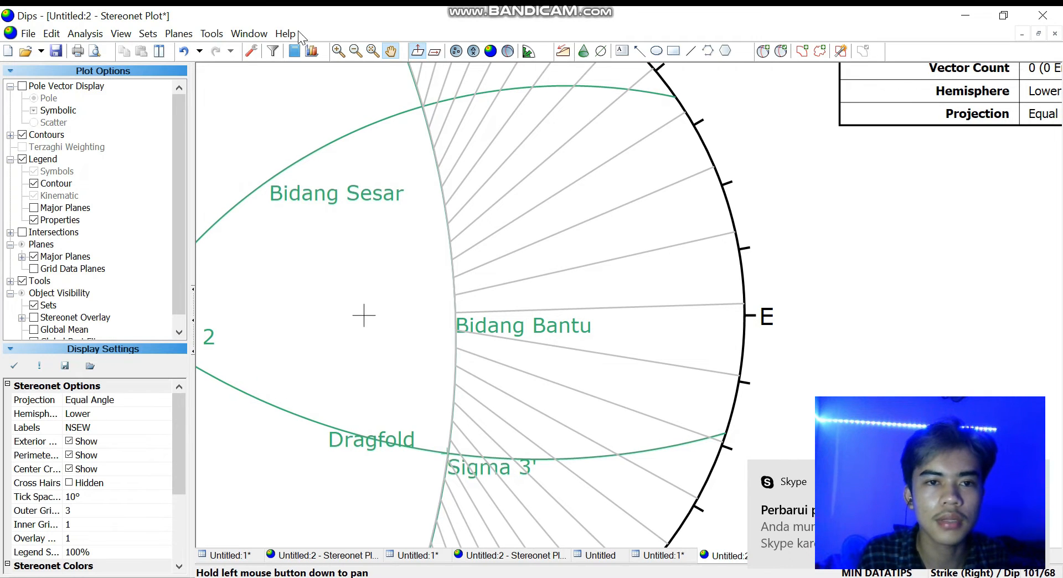
Try adding a user plane labelled Sigma 1' at about 109/56, with its pole on Bidang Bantu near the Bidang Sesar intersection
left_click(763, 50)
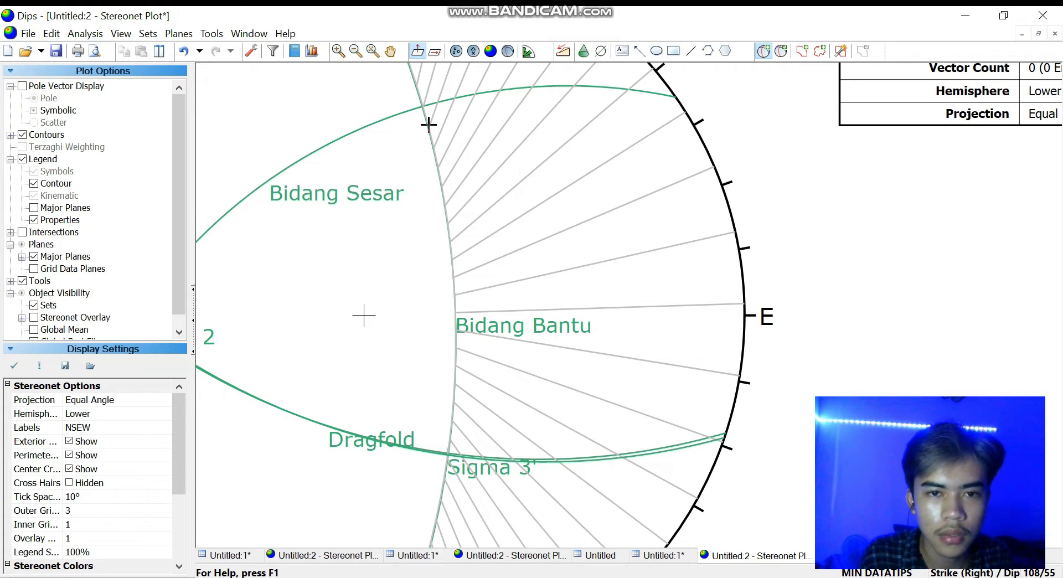
left_click(428, 125)
left_click(556, 233)
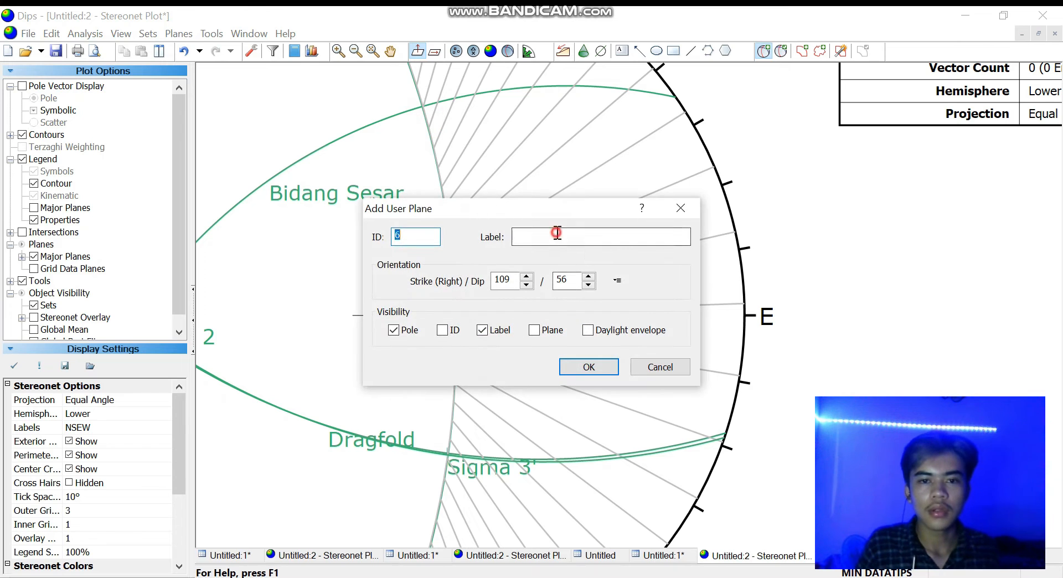
type("Sigma 1")
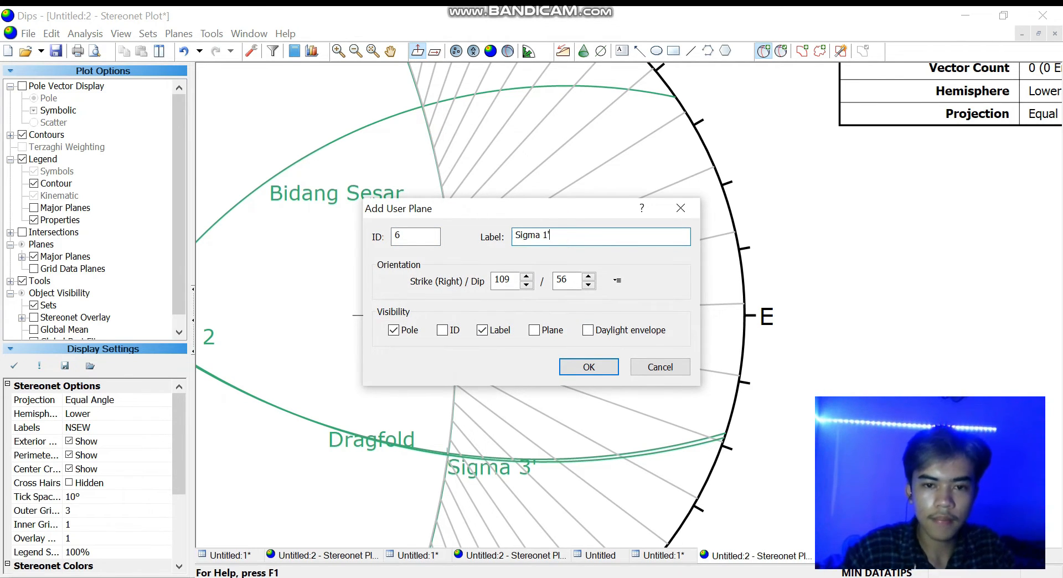
left_click(576, 367)
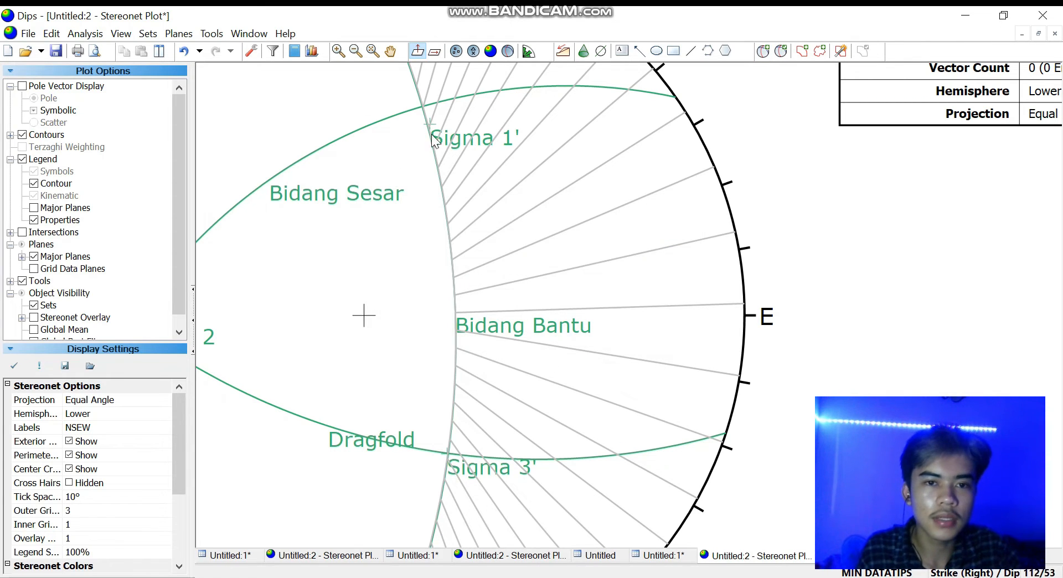
Undo the last added Sigma 1' plane
left_click(212, 33)
left_click(473, 220)
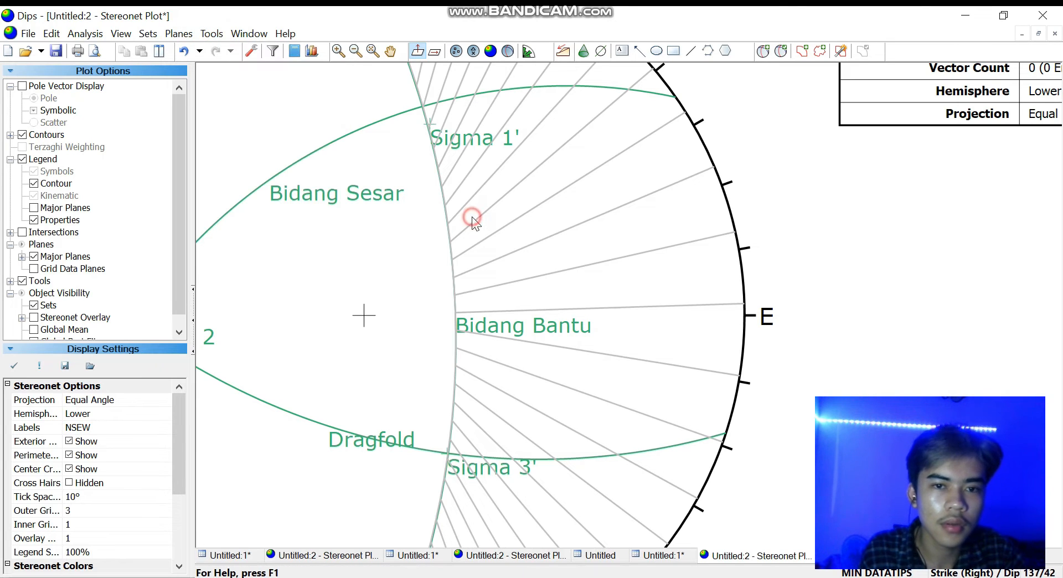
key("ctrl+z")
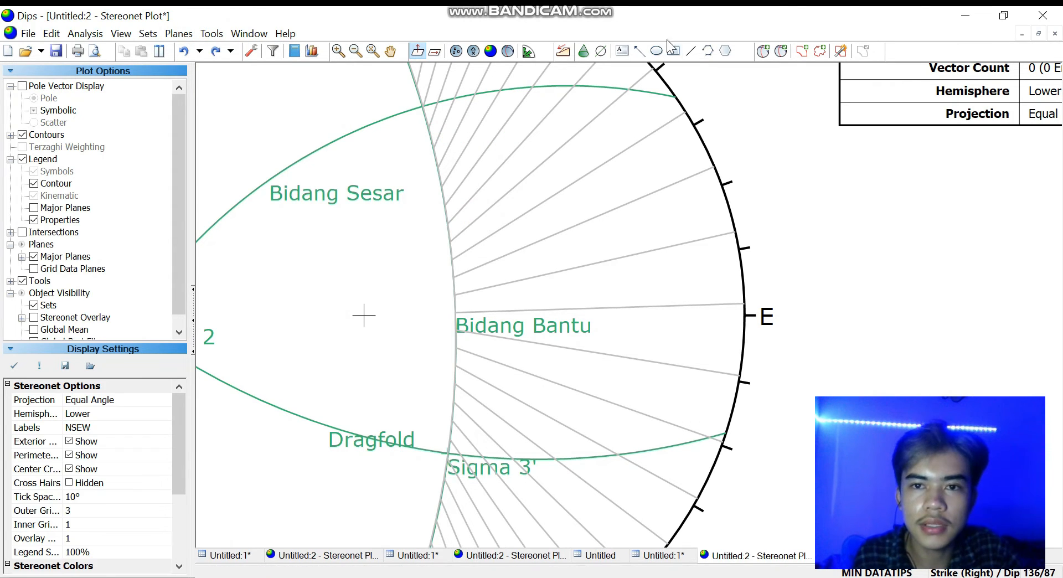
Add a user plane labelled Sigma 1' at about 108/56, its pole on Bidang Bantu just below the Bidang Sesar intersection
left_click(764, 53)
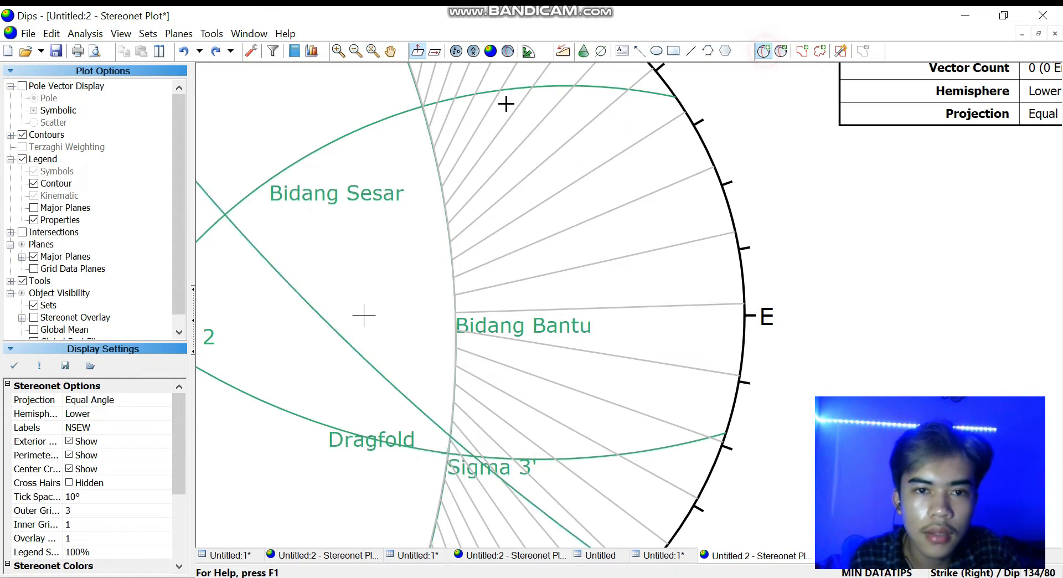
left_click(426, 124)
left_click(543, 236)
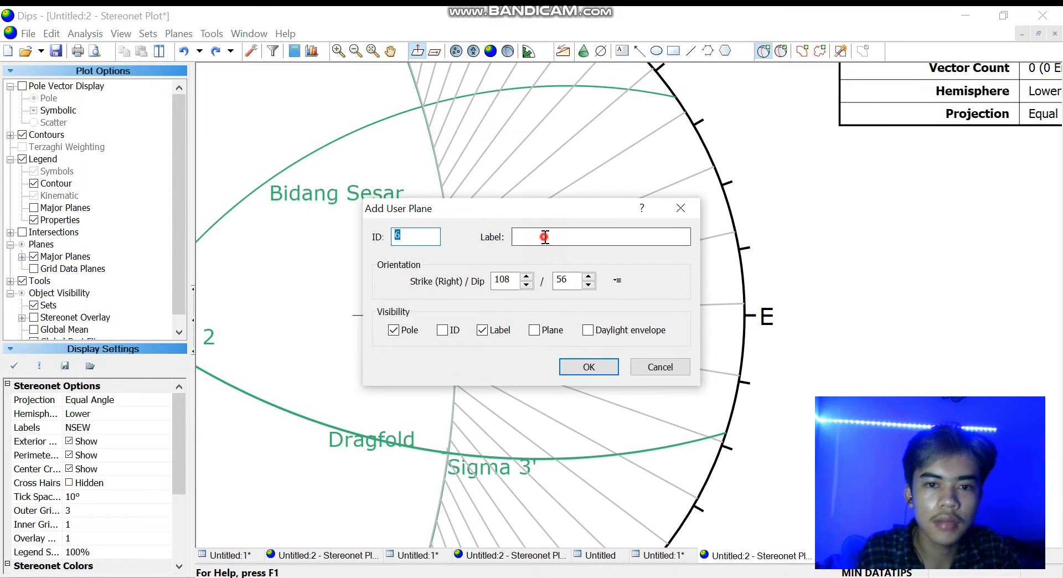
type("Sigma 1'")
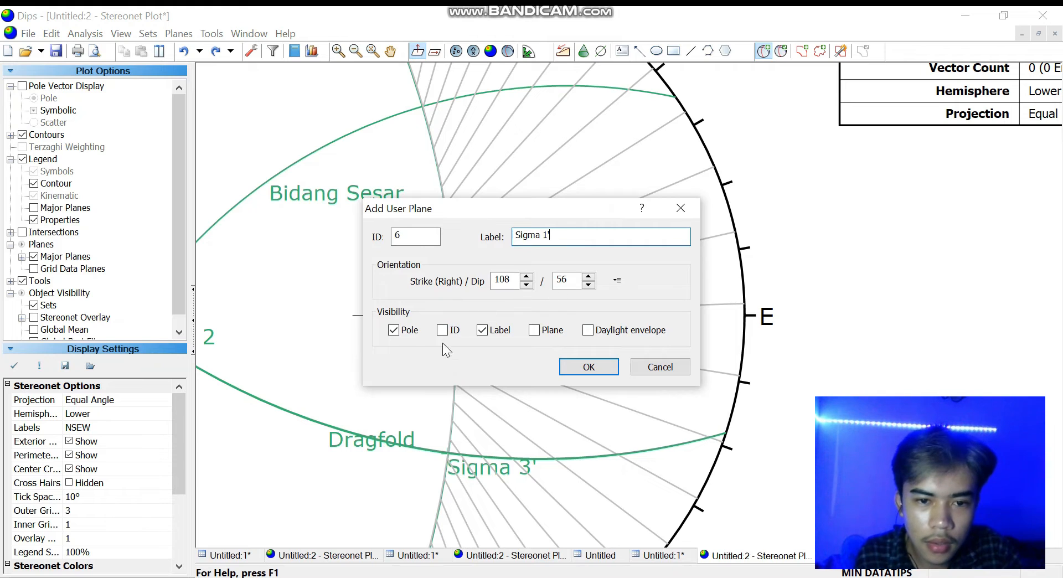
left_click(588, 367)
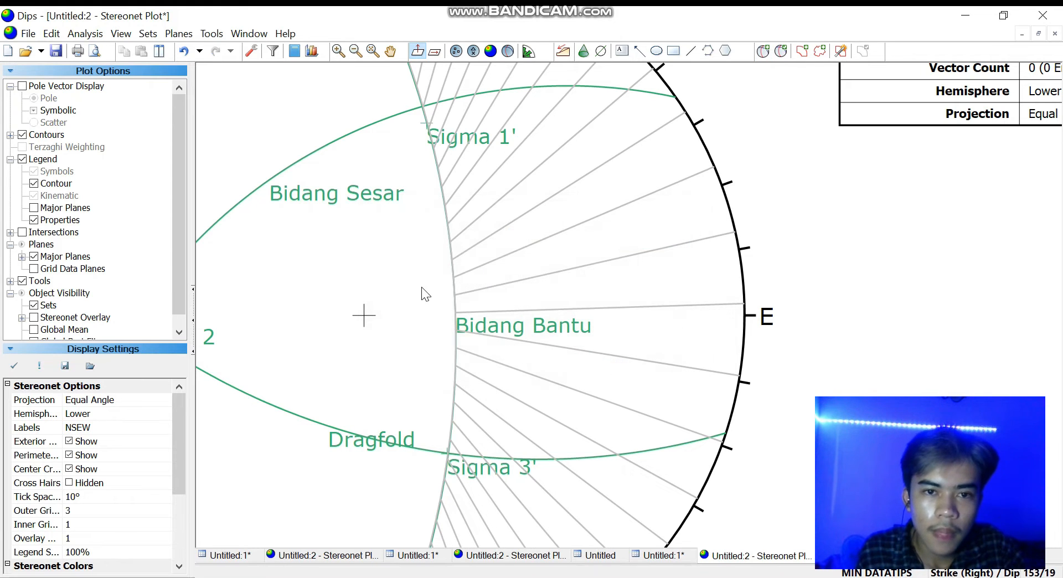
Delete all tools from the stereonet to remove the pitch grid
left_click(174, 36)
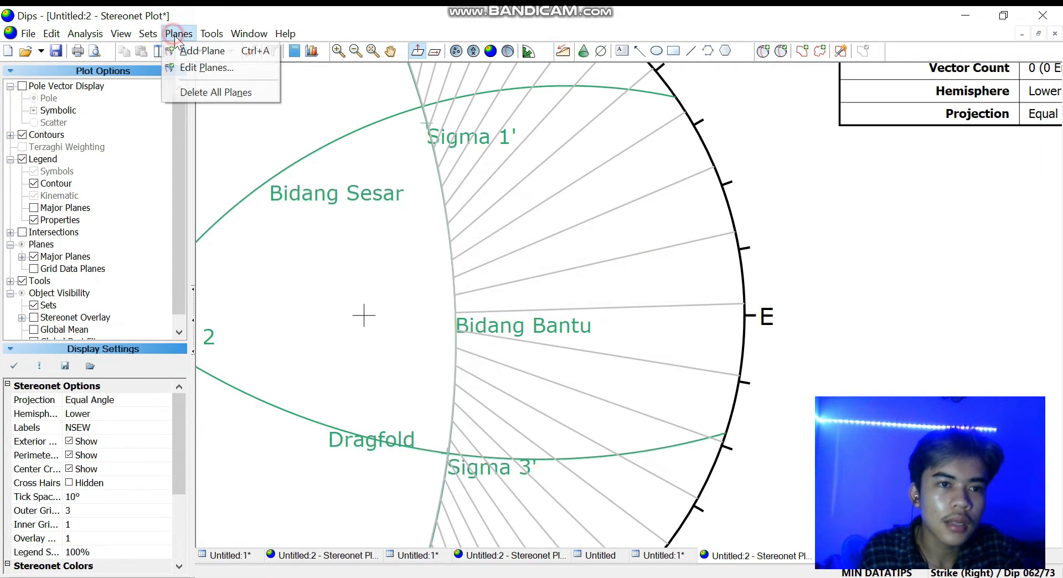
left_click(191, 28)
left_click(209, 32)
key("Up")
key("Return")
Measure the angle between the Sigma 1' and Sigma 3' poles
left_click(220, 34)
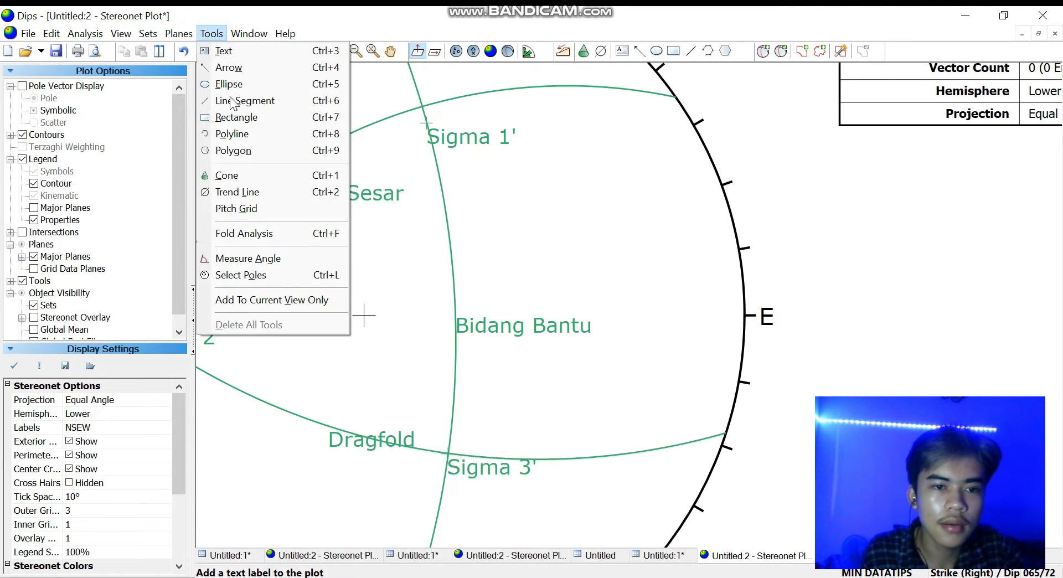
left_click(237, 262)
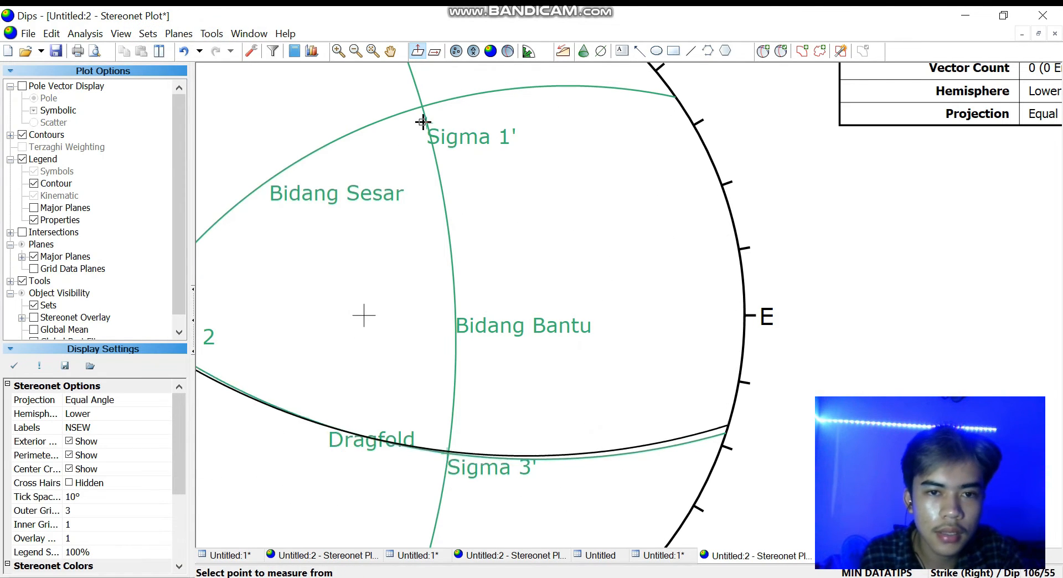
scroll(429, 123, "up", 1)
scroll(448, 238, "down", 2)
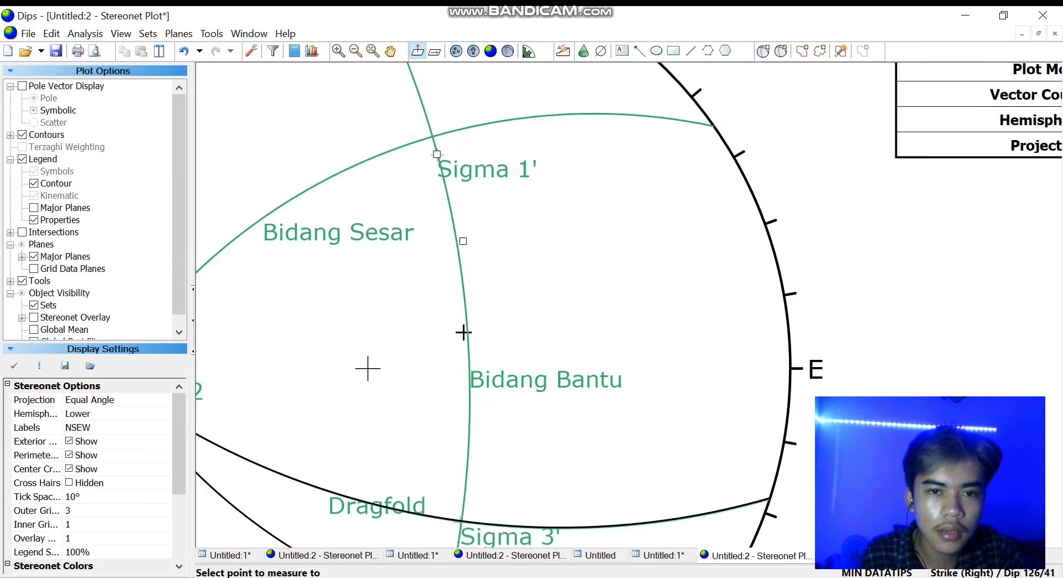
left_click(461, 468)
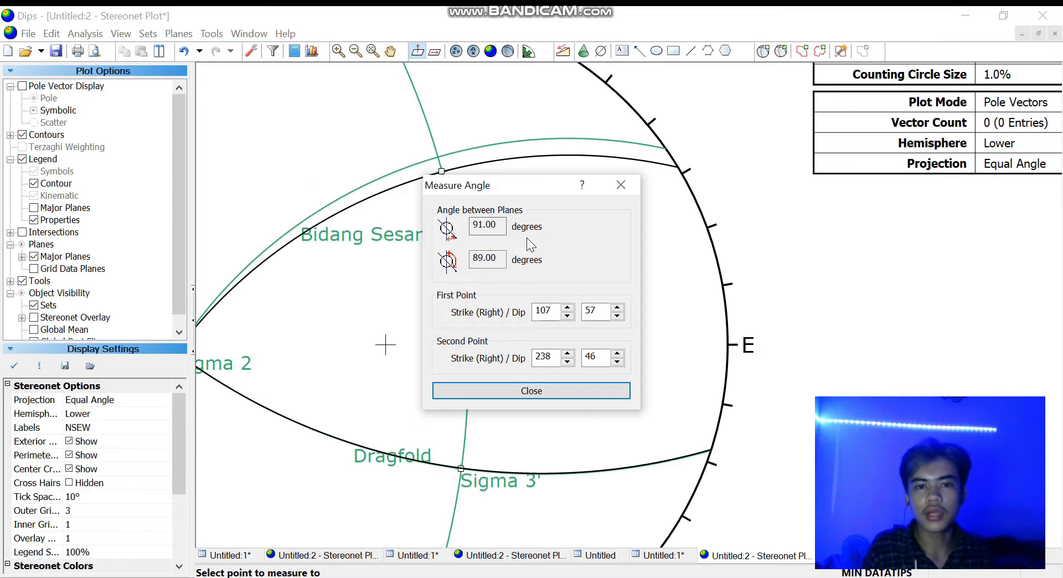
left_click(550, 392)
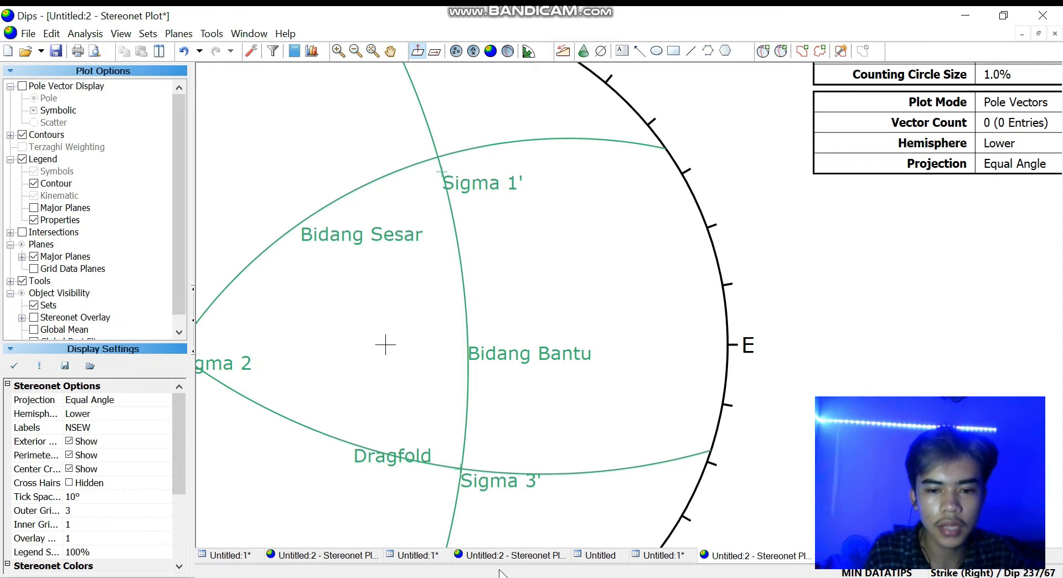
Place a pitch grid at the Sigma 2 pole so it follows the Bidang Bantu plane
left_click(212, 34)
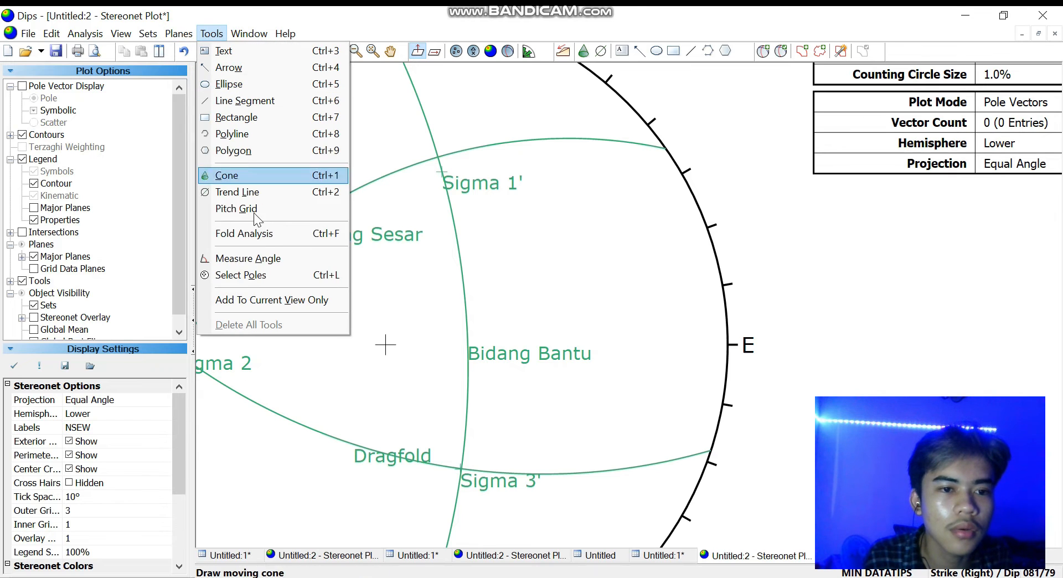
left_click(238, 208)
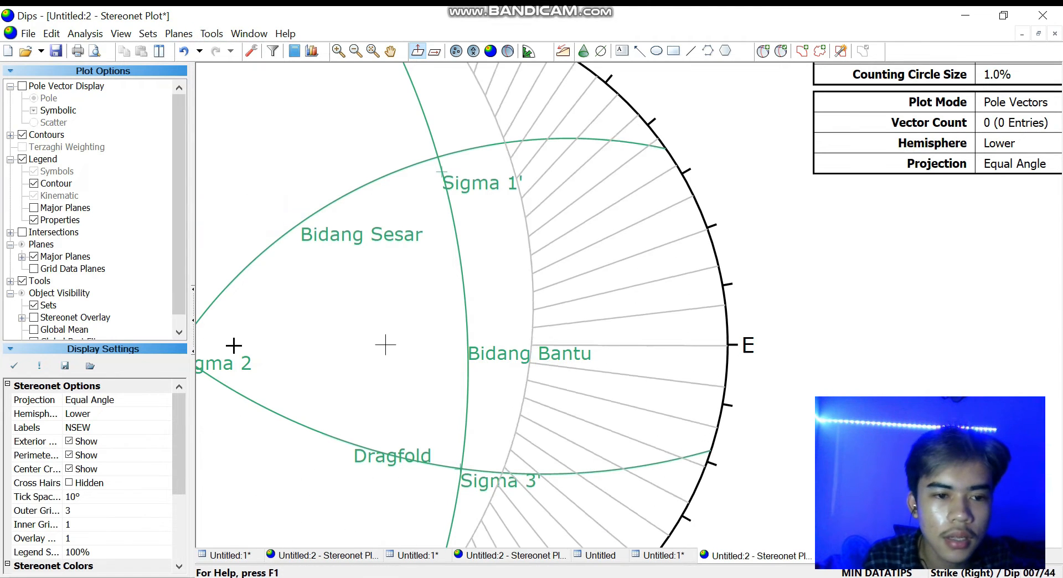
left_click(359, 51)
scroll(360, 305, "up", 3)
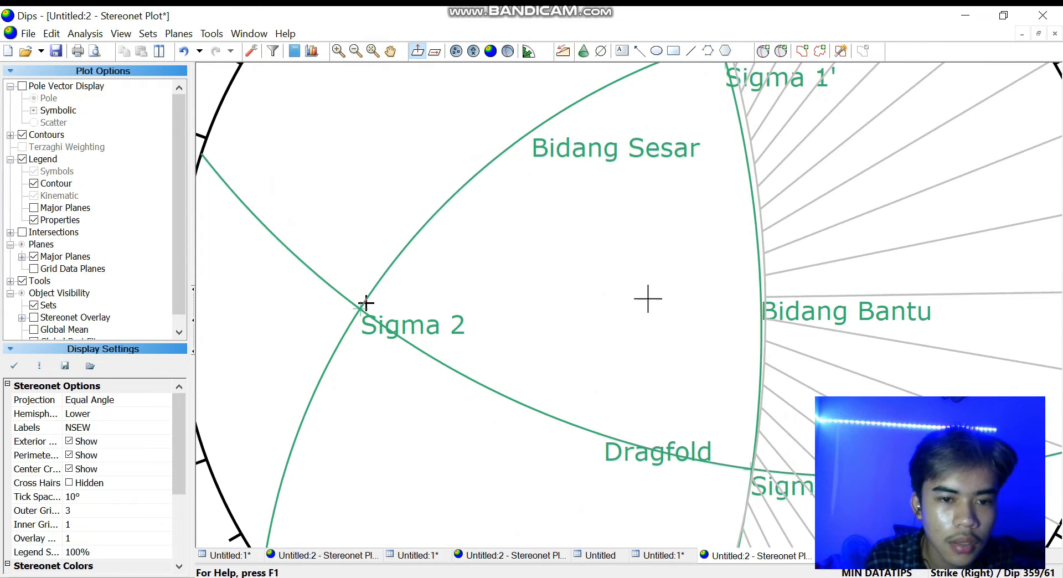
left_click(361, 309)
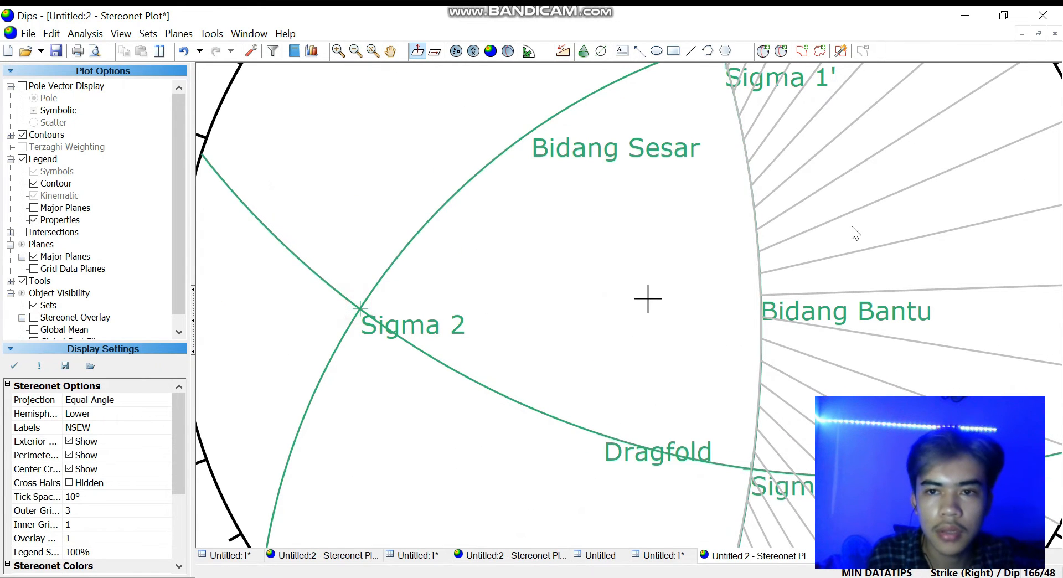
Add a user plane labelled Sigma 1 at about 132/36, its pole on the Bidang Bantu pitch grid below Sigma 1'
scroll(856, 233, "down", 3)
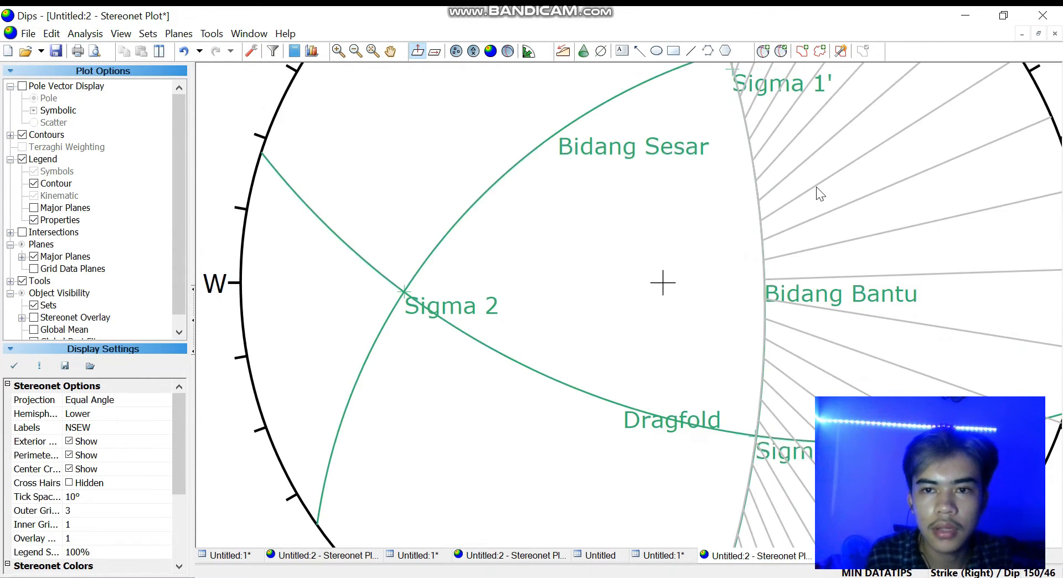
left_click(391, 52)
left_click_drag(672, 223, 396, 399)
scroll(483, 315, "up", 2)
scroll(483, 315, "up", 2)
scroll(489, 256, "down", 1)
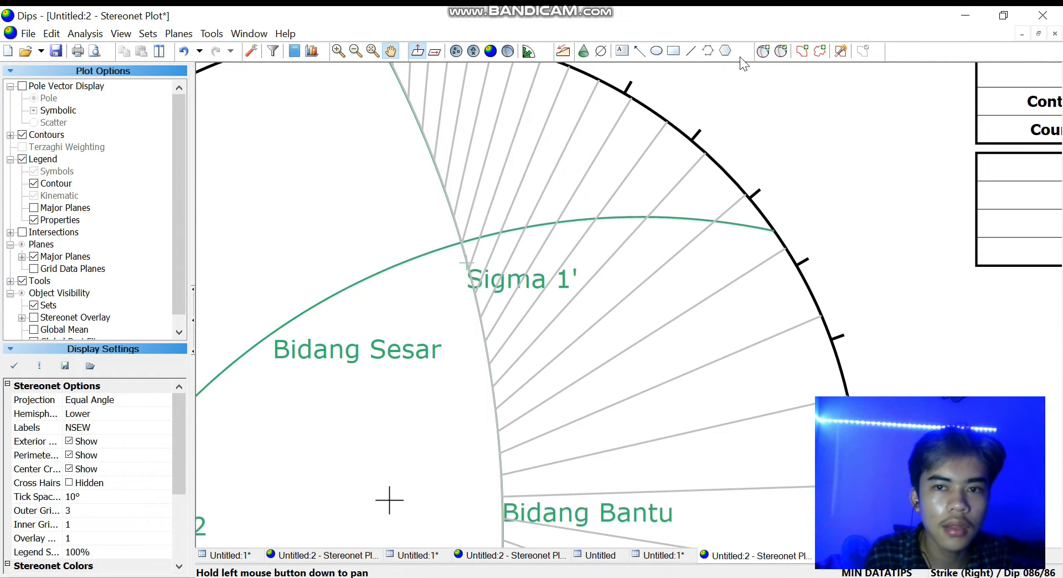
left_click(766, 52)
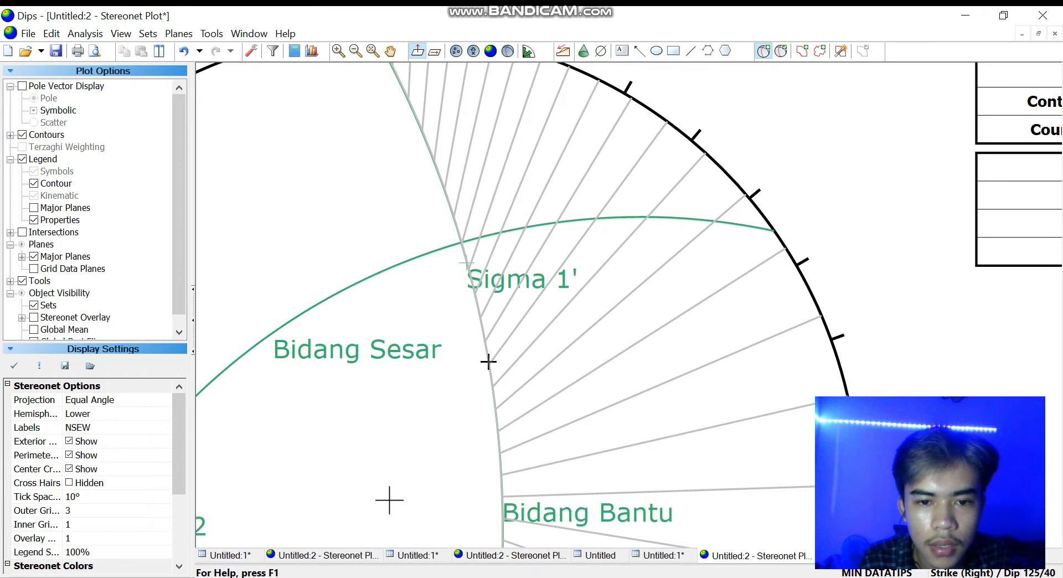
left_click(492, 386)
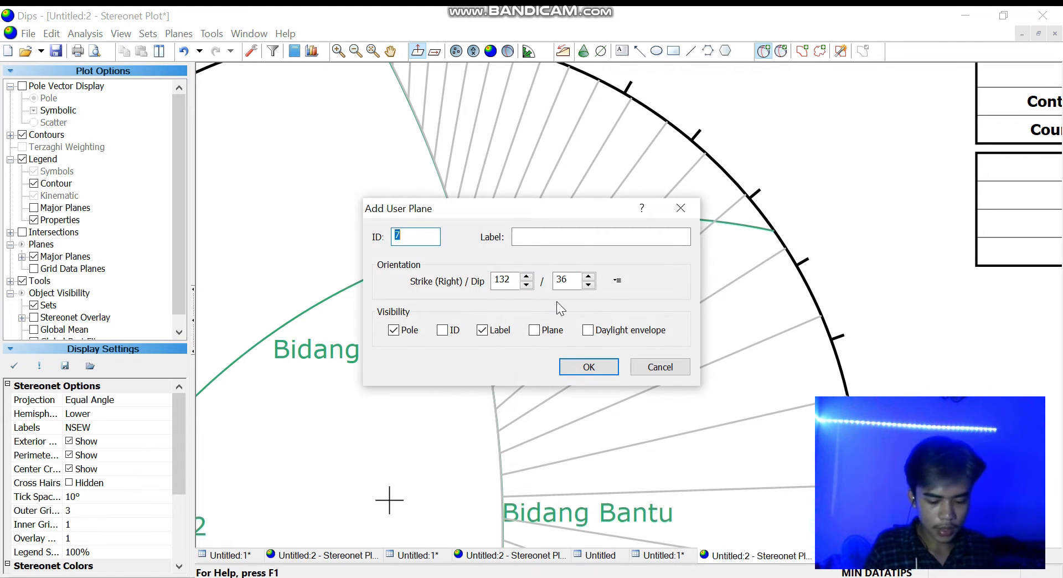
left_click(584, 238)
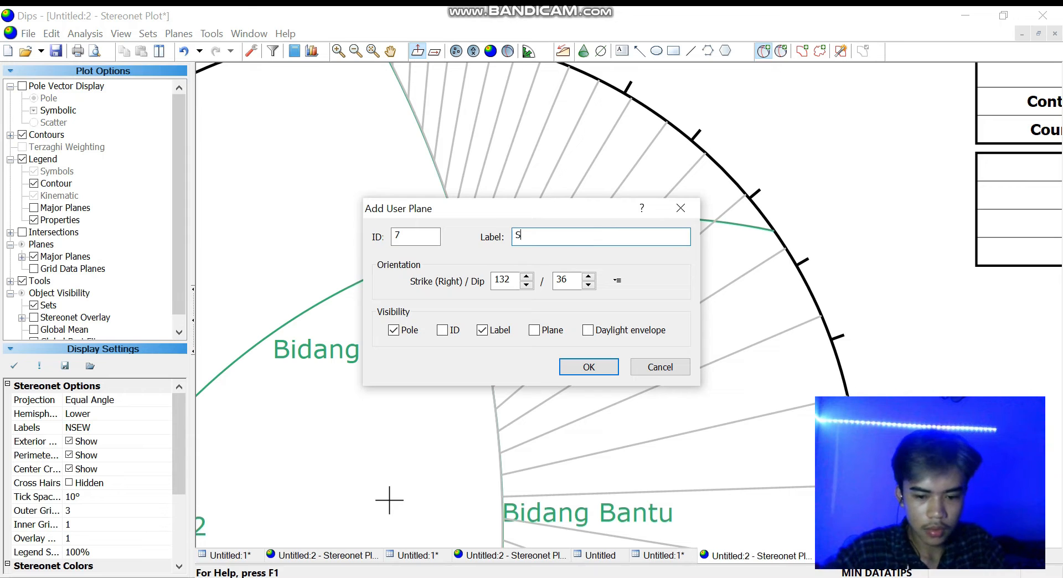
type("Sigma 1'")
left_click(603, 369)
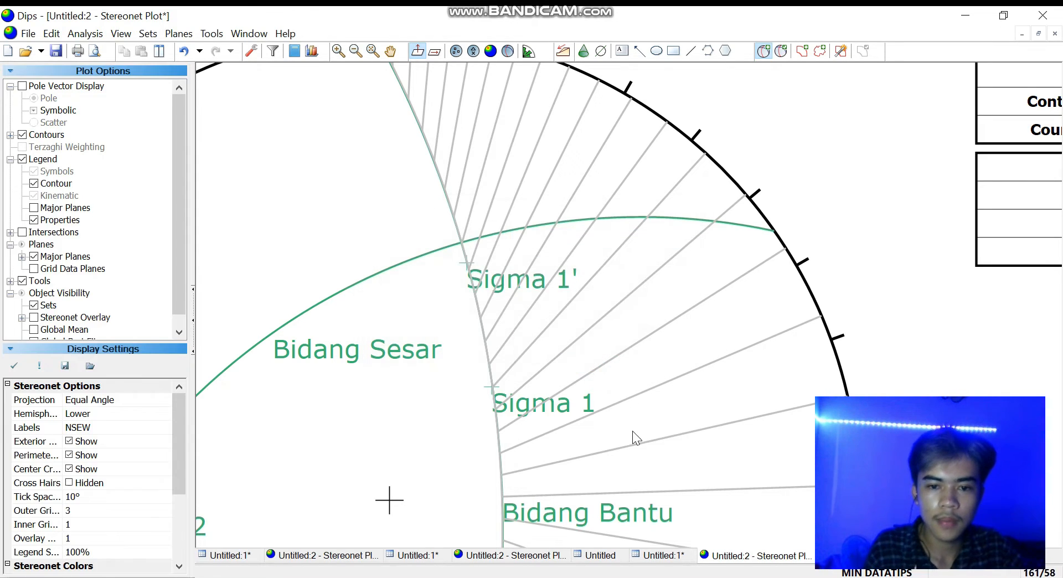
Add a user plane labelled Sigma 3 at about 256/68, its pole on the Bidang Bantu pitch grid below Sigma 3'
scroll(594, 437, "down", 3)
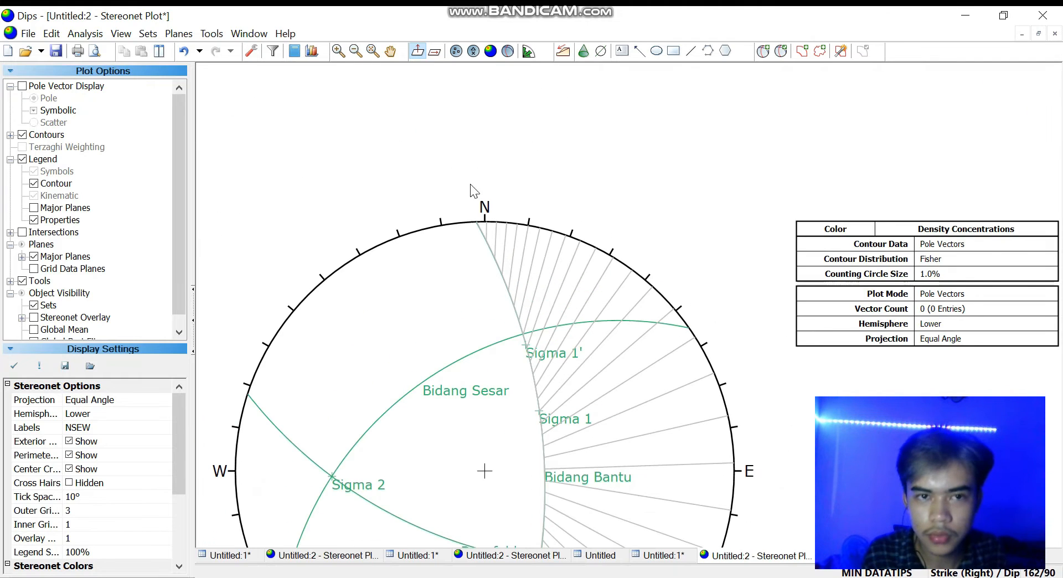
scroll(569, 352, "down", 2)
scroll(586, 408, "up", 3)
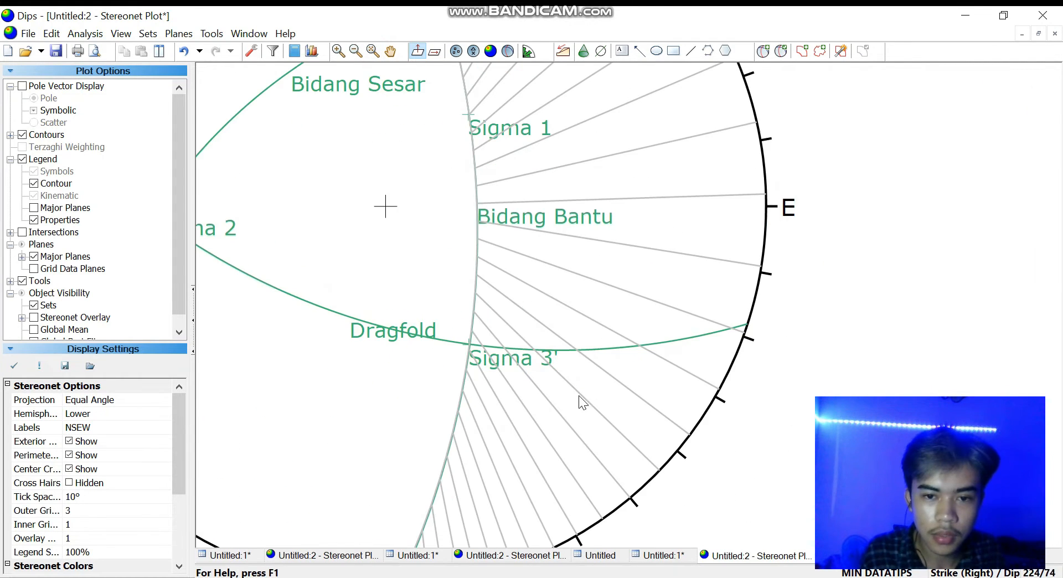
scroll(530, 302, "down", 1)
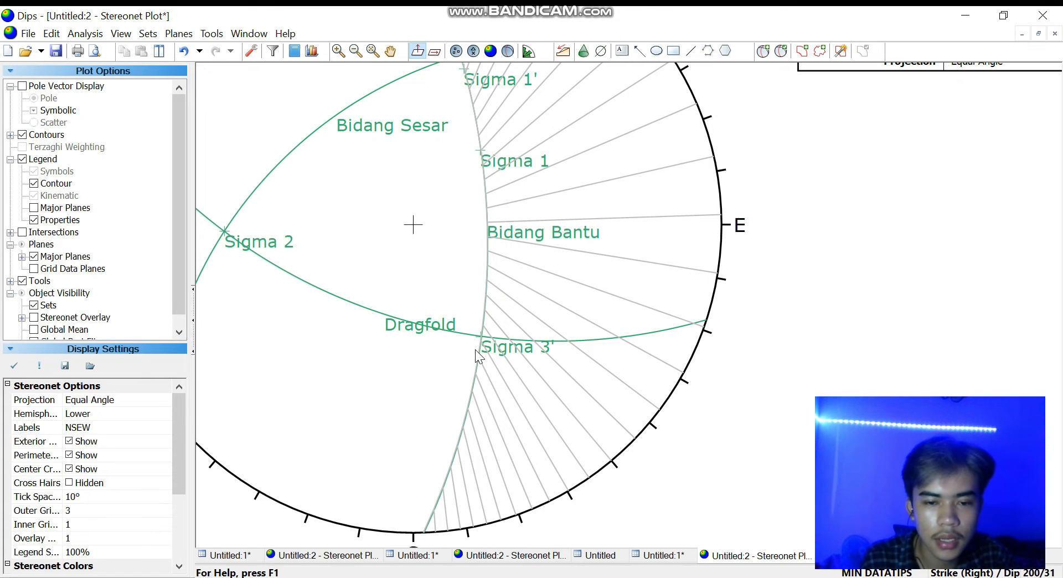
left_click(765, 52)
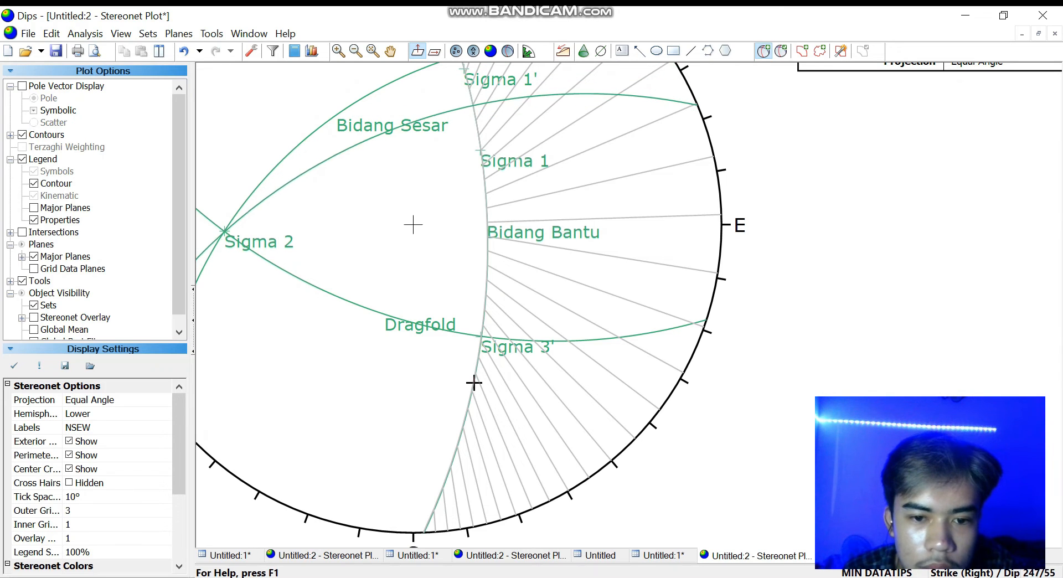
left_click(462, 428)
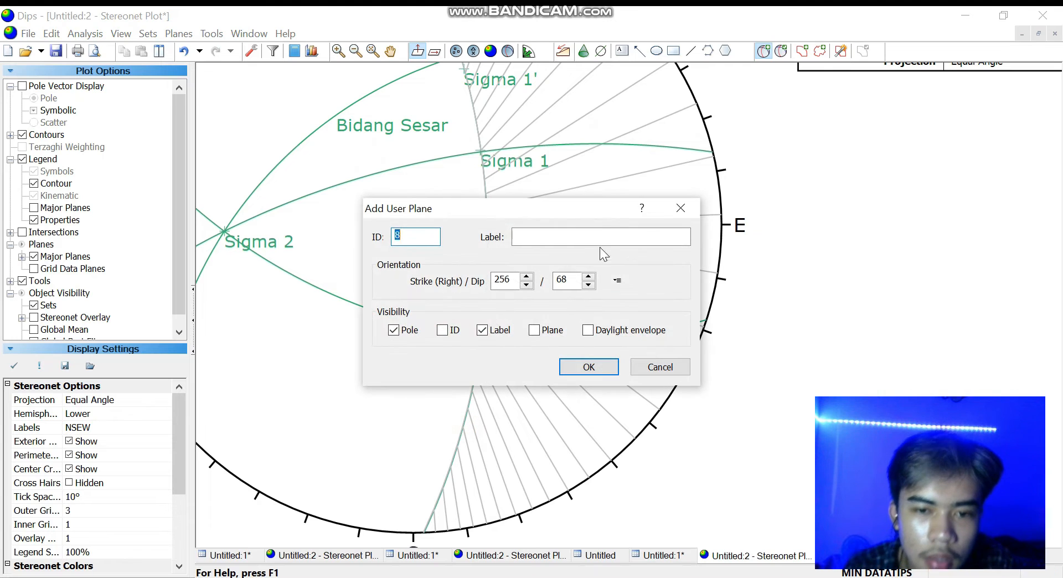
left_click(592, 238)
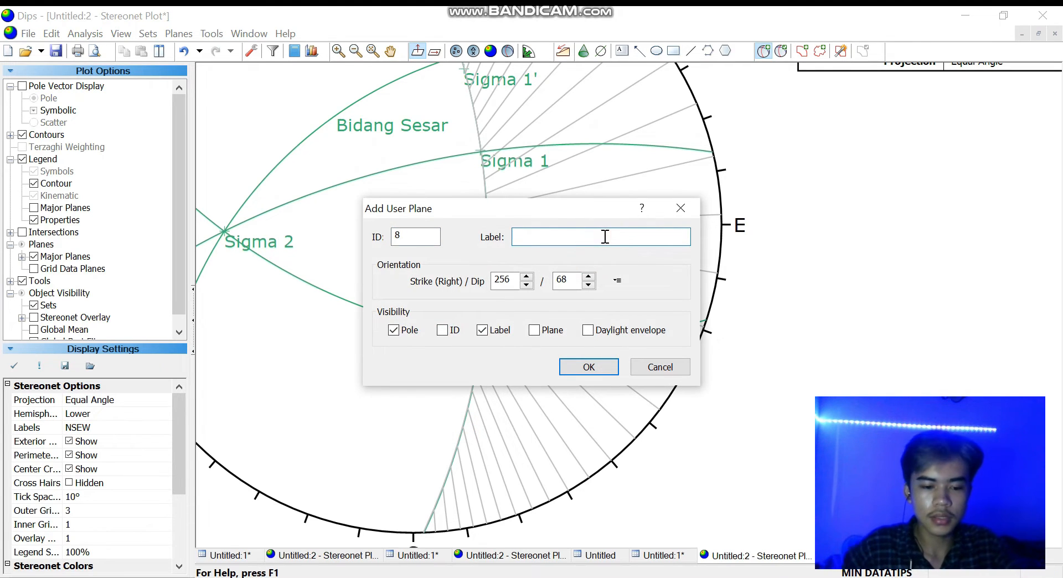
type("Sigma 3")
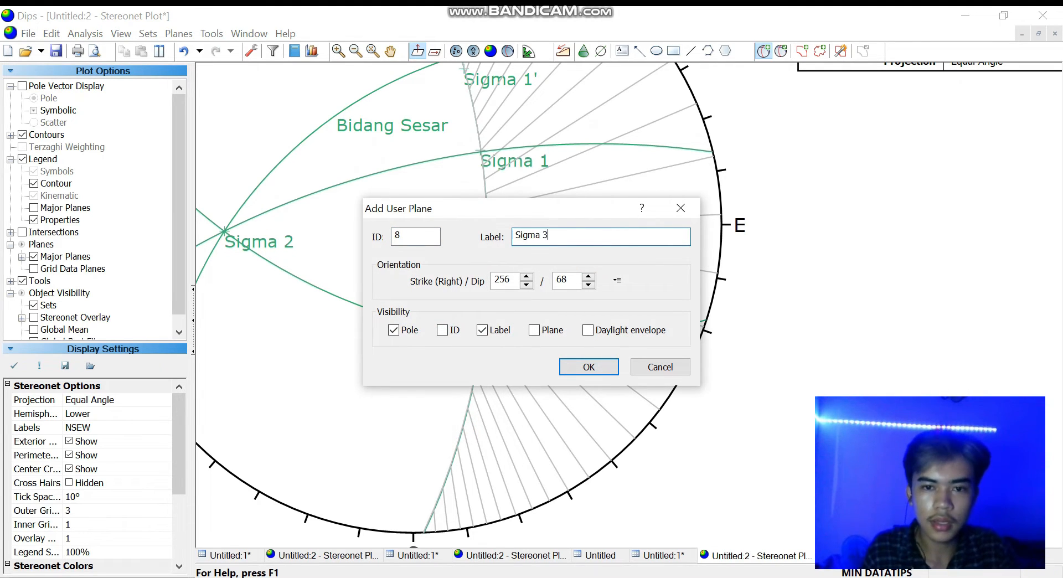
type("'")
left_click(592, 366)
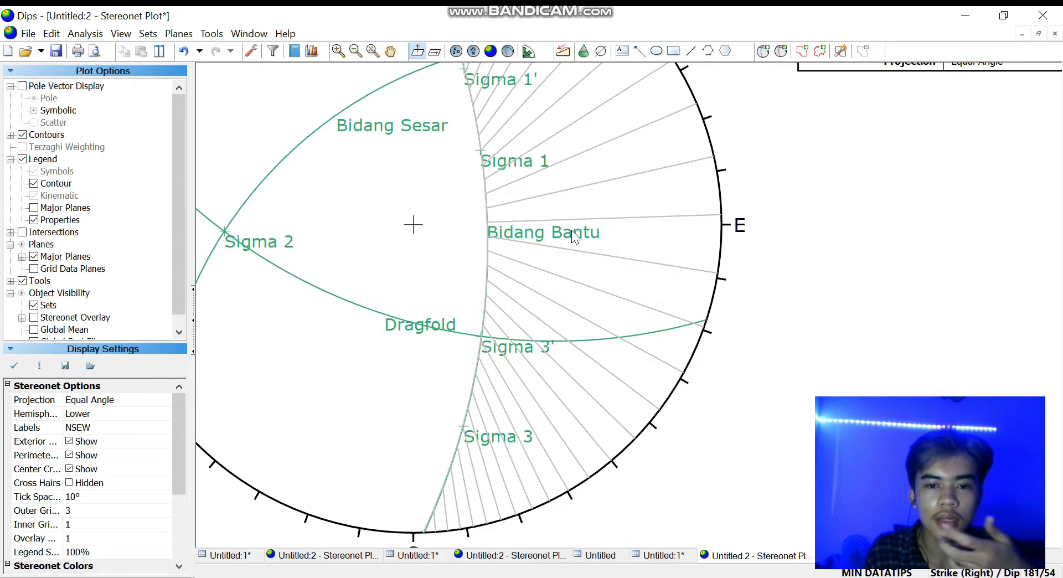
Fit the whole stereonet in view and include the major planes in the plot legend
scroll(574, 220, "down", 2)
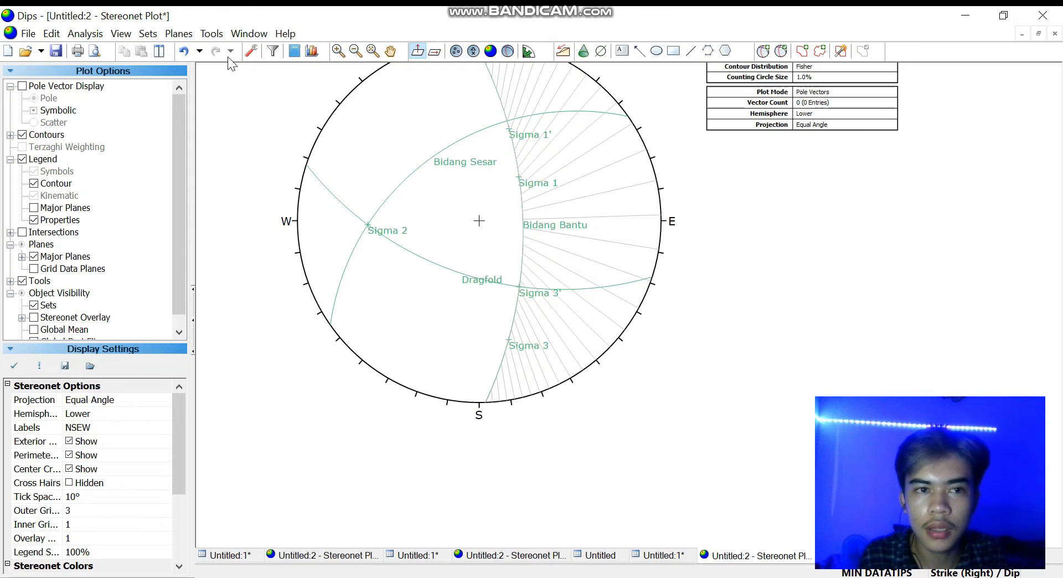
left_click(372, 51)
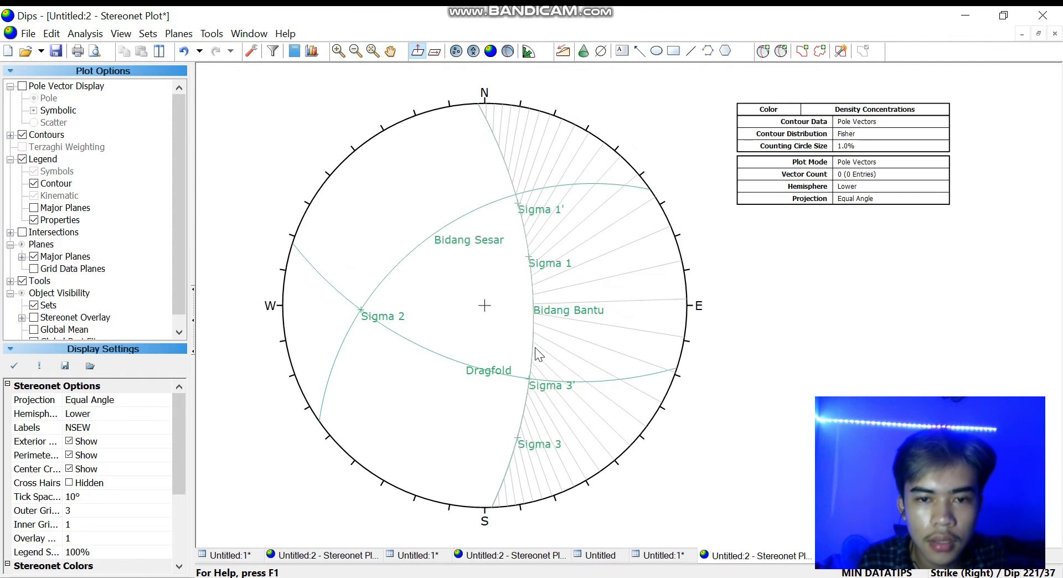
scroll(65, 261, "down", 1)
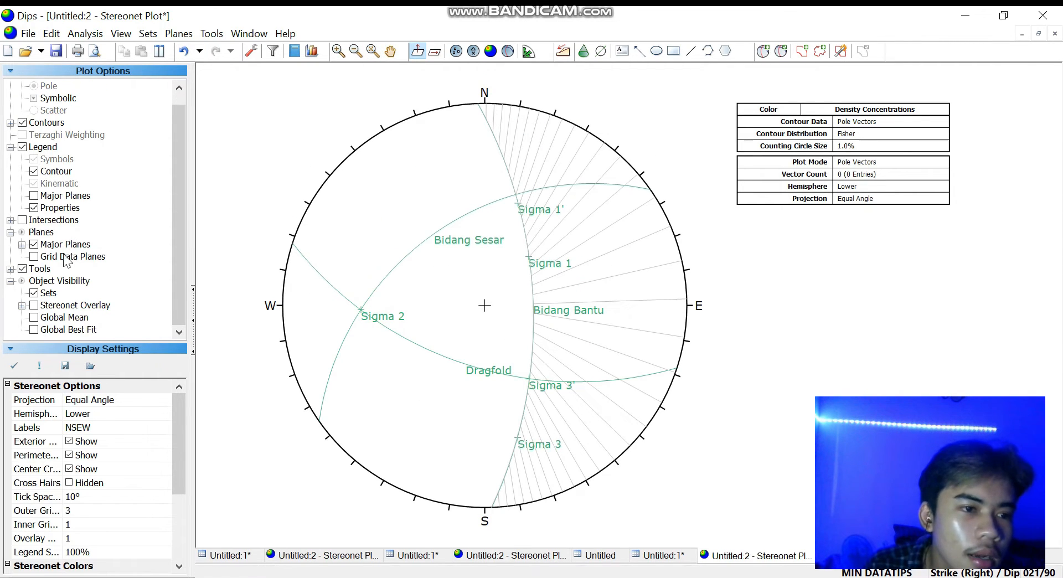
left_click(22, 244)
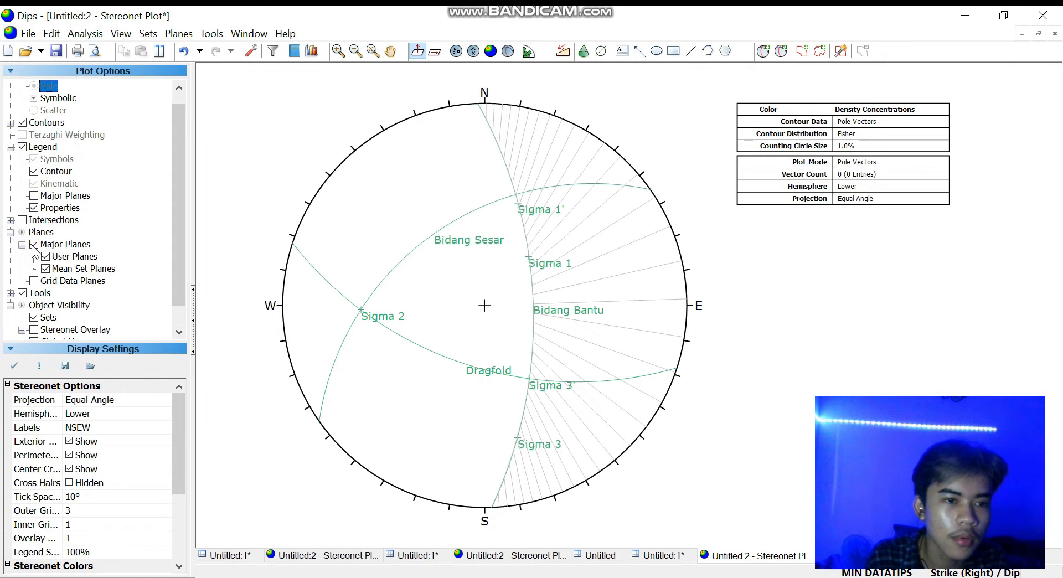
left_click(36, 244)
left_click(36, 245)
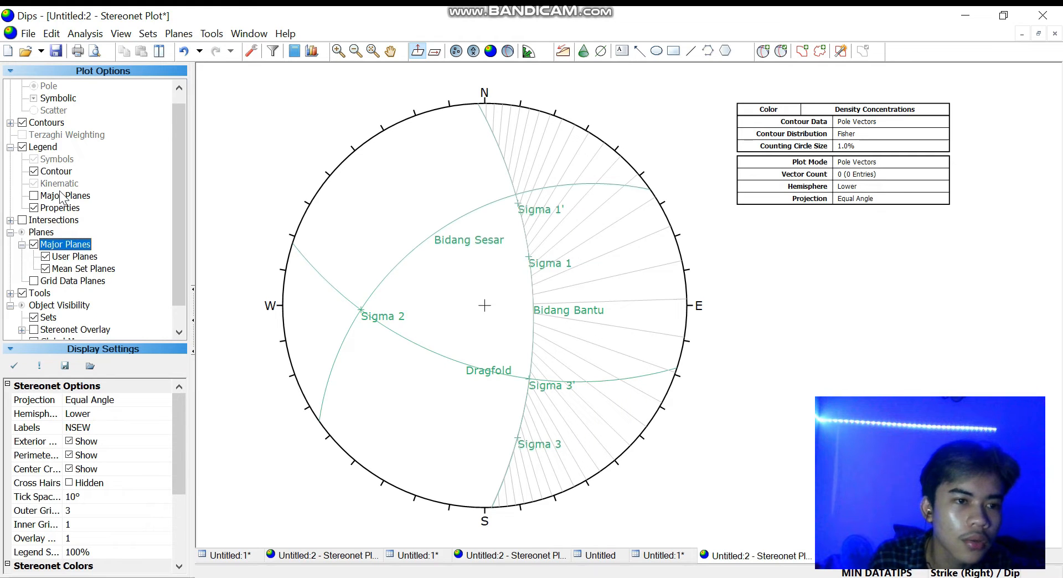
left_click(33, 196)
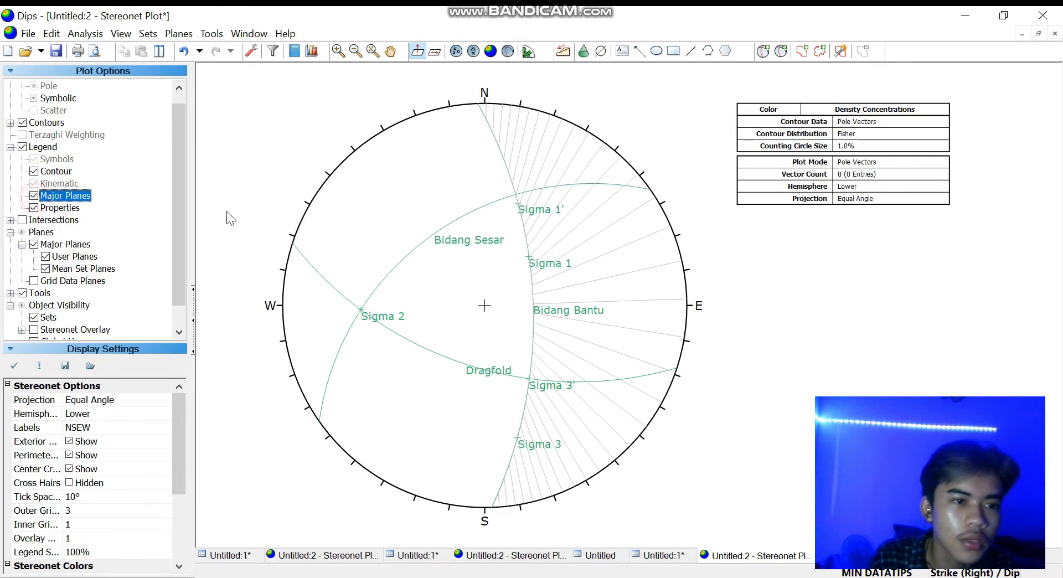
Open the user planes for editing and colour Dragfold black and Sigma 2 dark teal
left_click(470, 212)
right_click(470, 211)
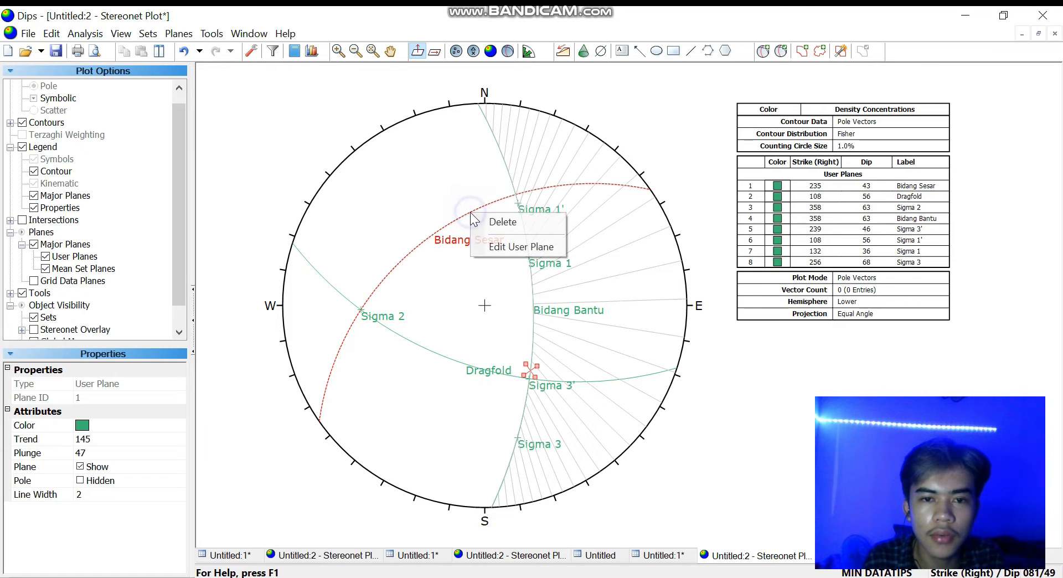
left_click(587, 238)
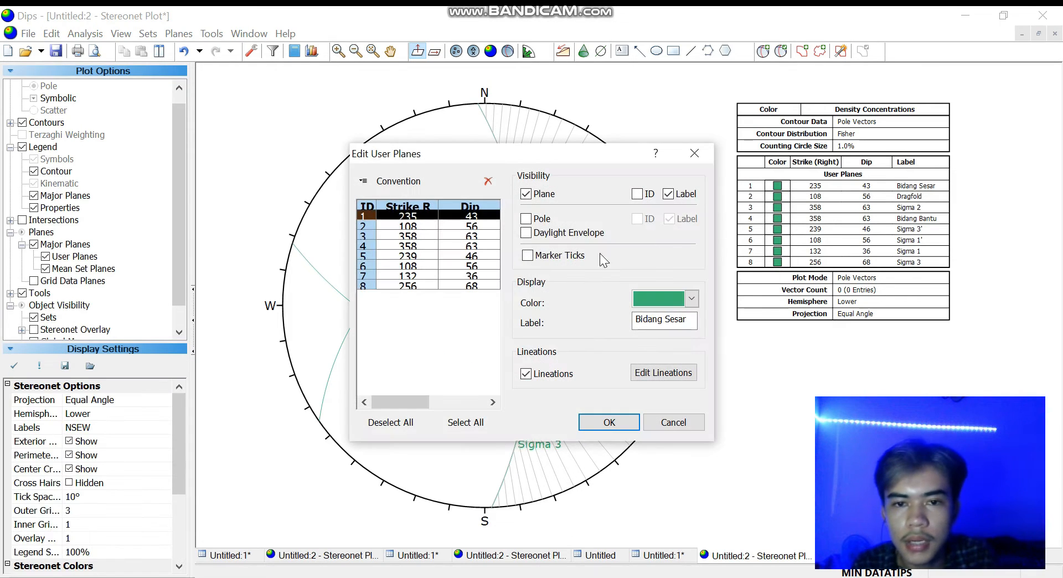
left_click(408, 227)
left_click(690, 299)
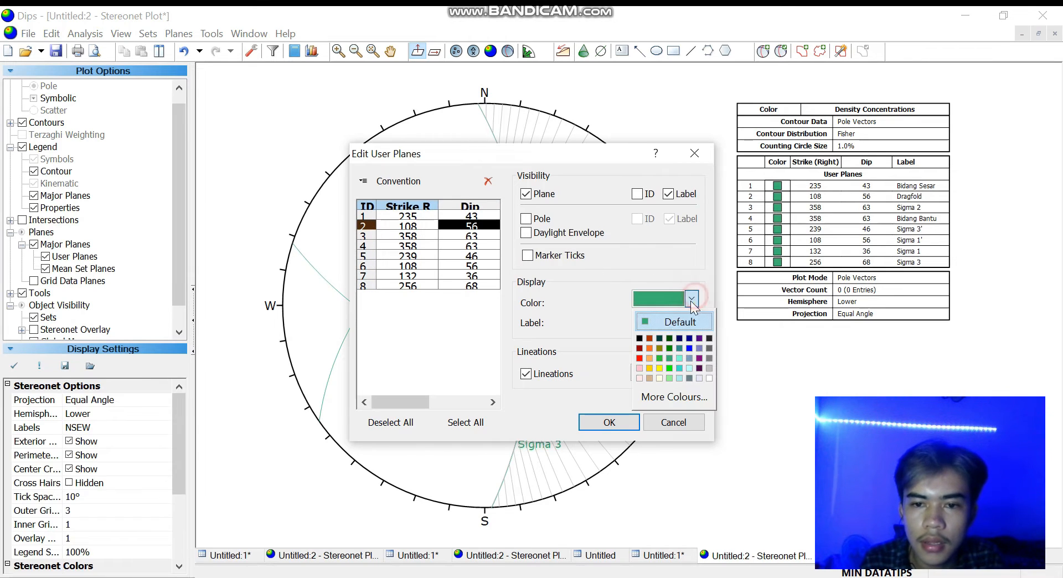
left_click(639, 338)
left_click(425, 233)
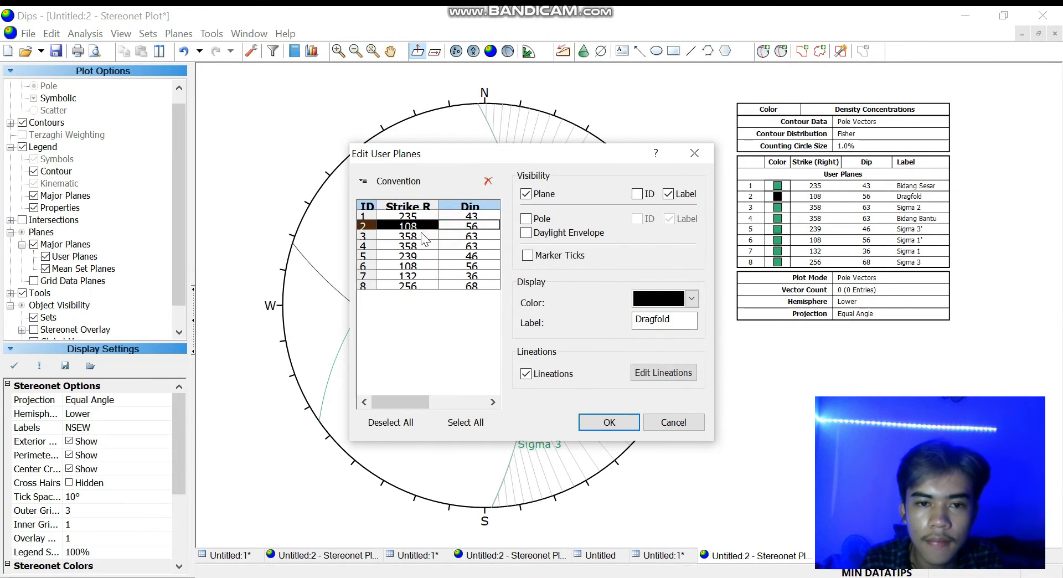
left_click(693, 300)
left_click(677, 338)
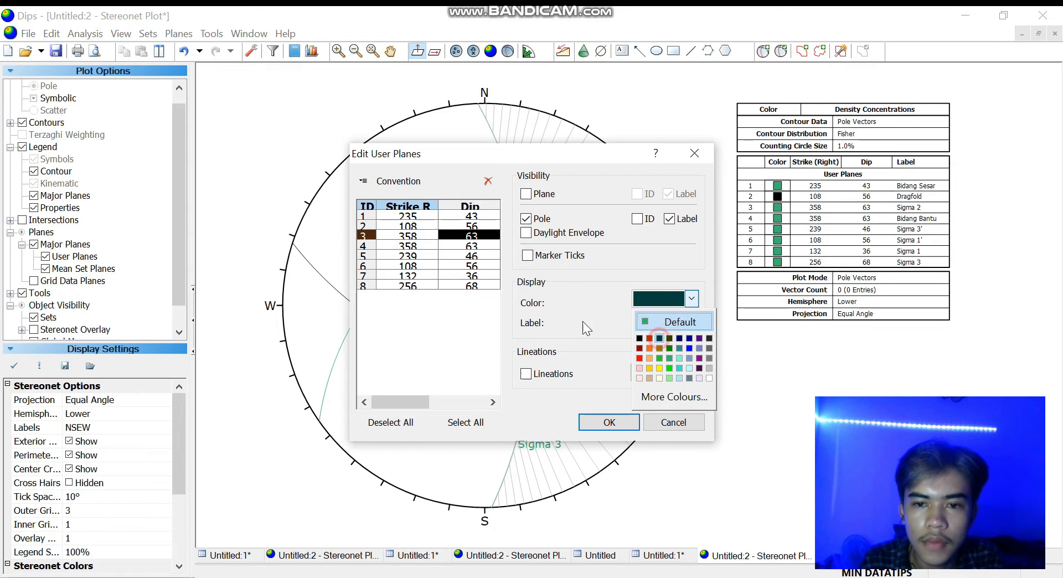
Colour the Bidang Bantu plane brown and the Sigma 3' pole dark blue
left_click(424, 246)
left_click(526, 194)
left_click(526, 219)
left_click(691, 299)
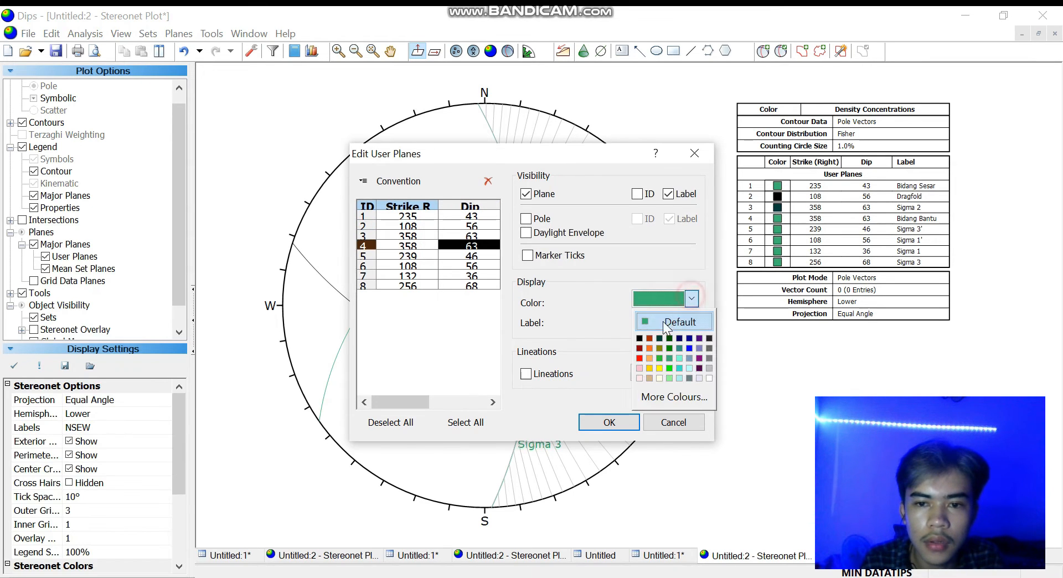
left_click(648, 341)
left_click(427, 256)
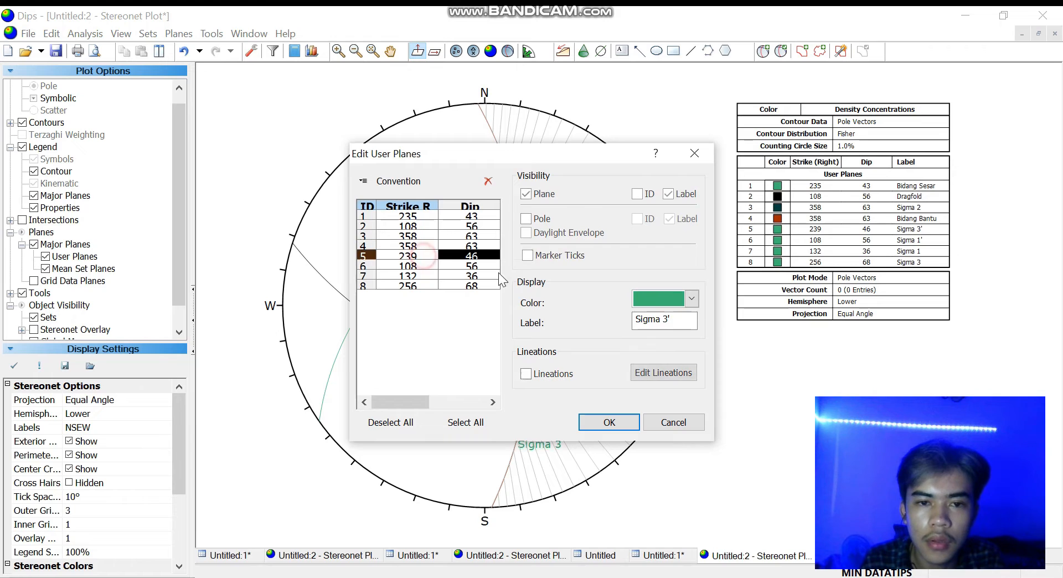
left_click(689, 302)
left_click(685, 340)
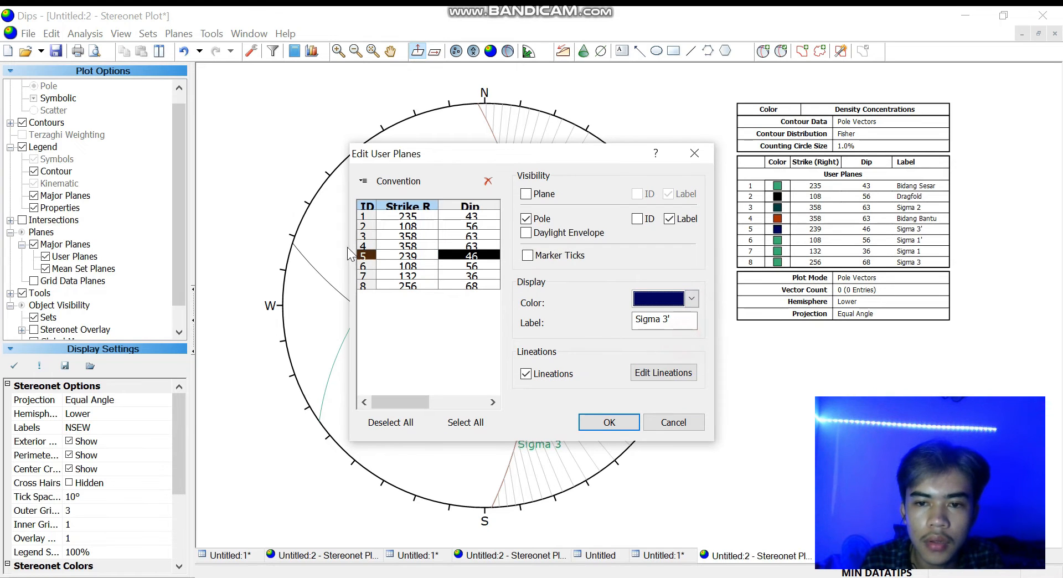
Colour the Sigma 1' pole red and the Sigma 1 pole yellow
left_click(419, 268)
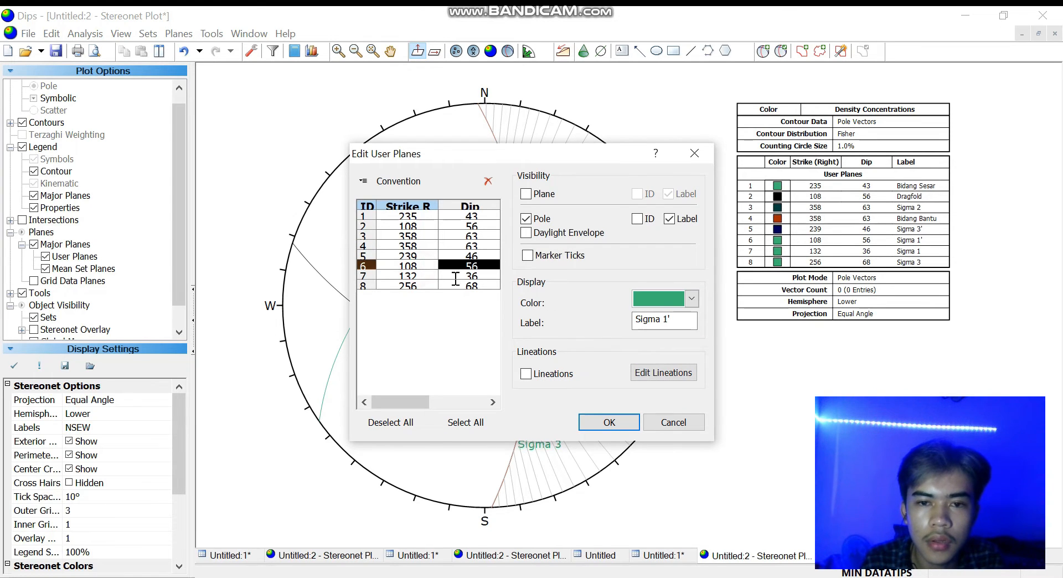
left_click(691, 299)
left_click(640, 359)
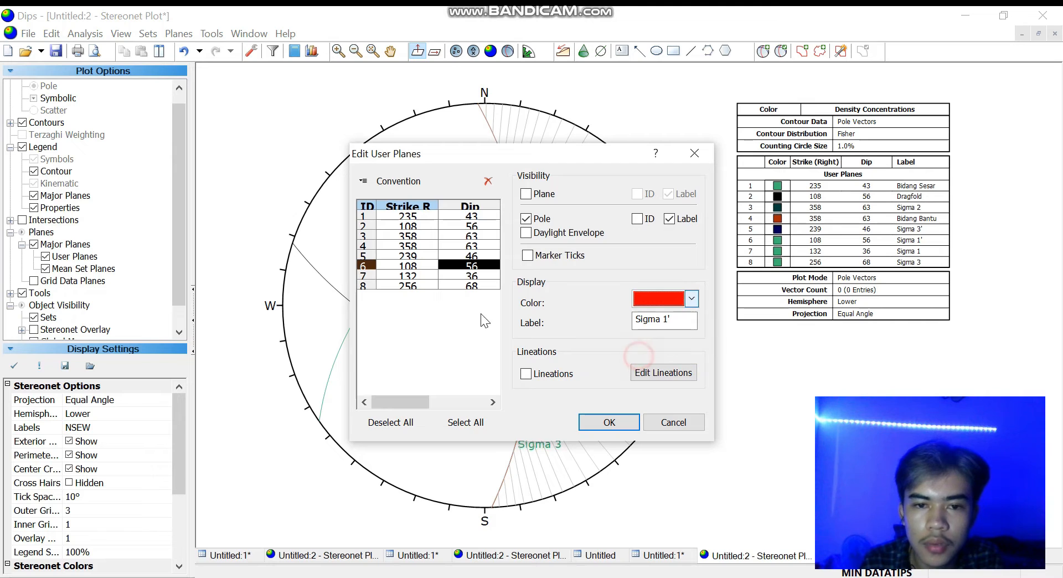
left_click(435, 276)
left_click(693, 300)
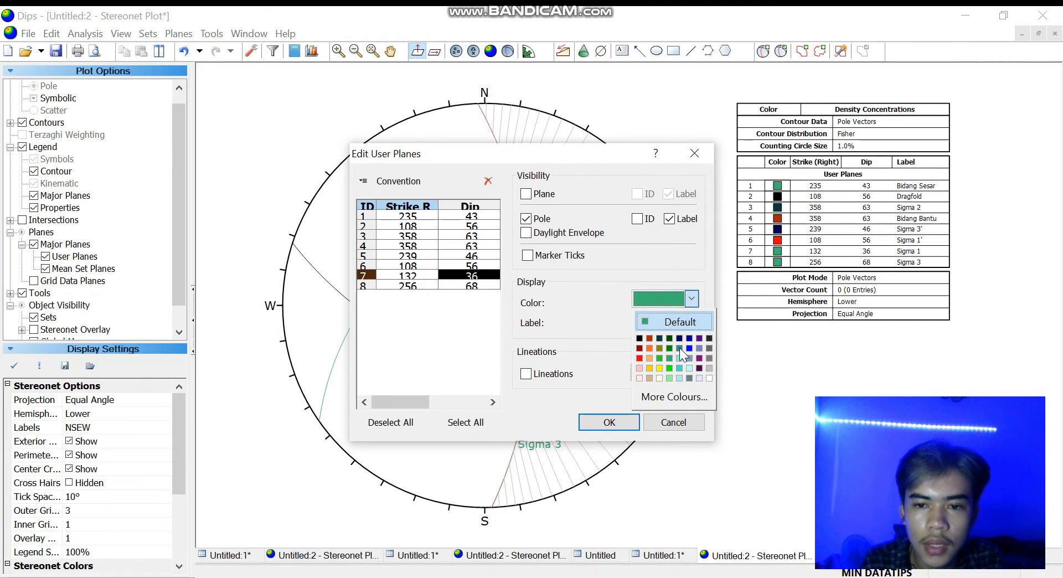
left_click(672, 358)
left_click(644, 298)
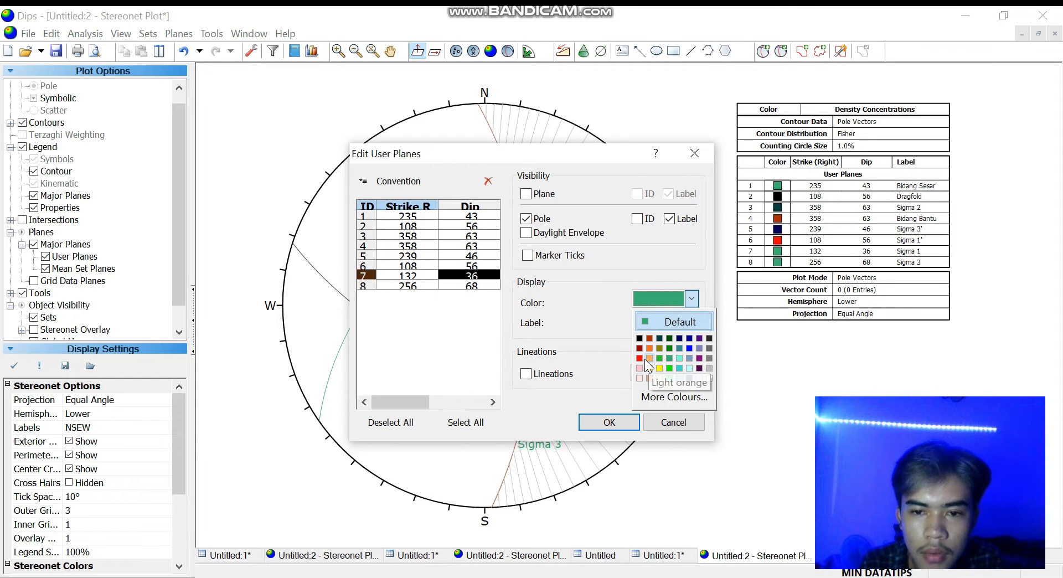
left_click(659, 367)
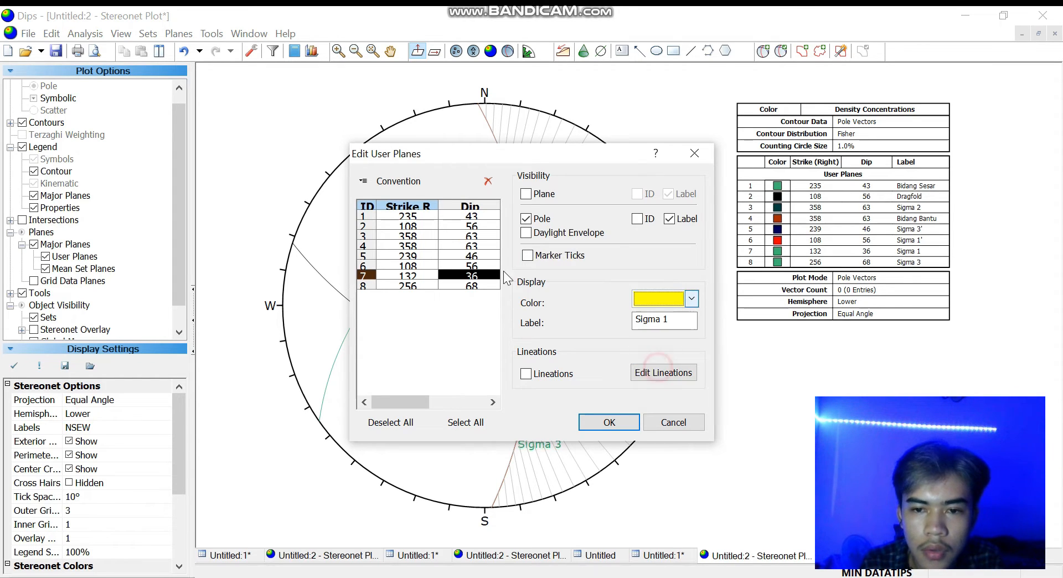
Colour the Sigma 3 pole purple and apply the user plane edits
left_click(471, 284)
left_click(693, 299)
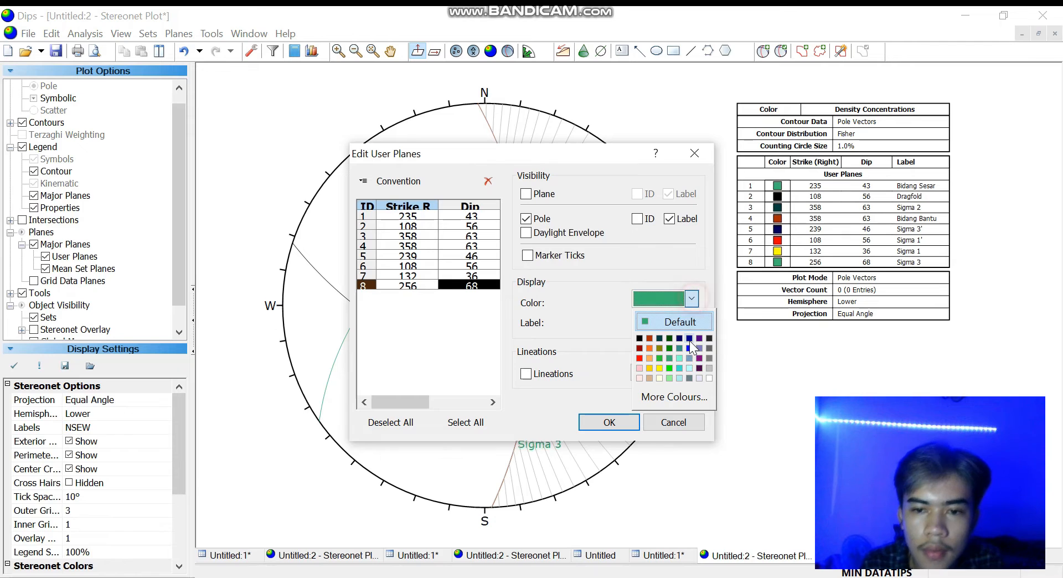
left_click(700, 359)
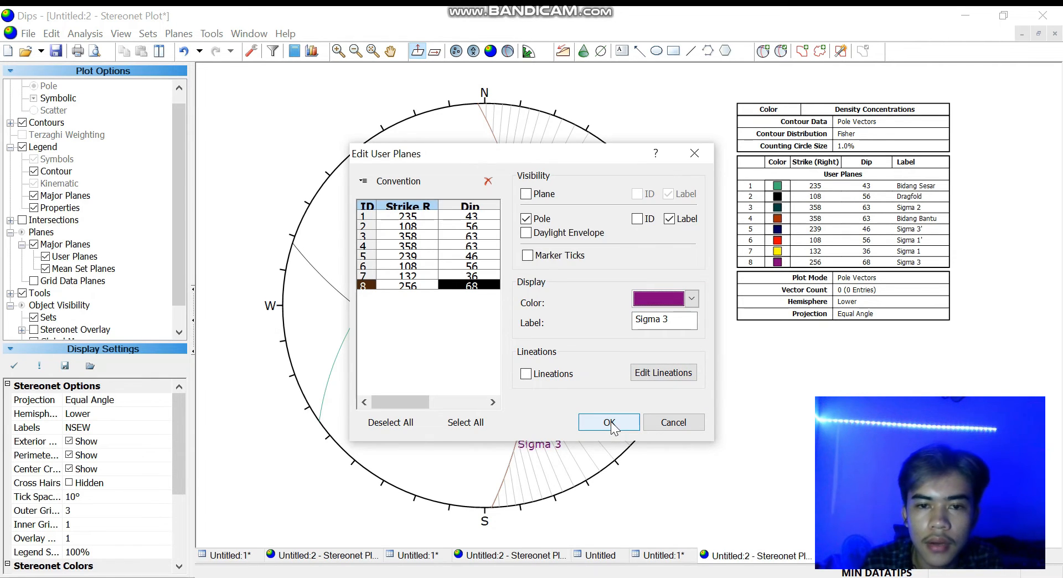
left_click(609, 422)
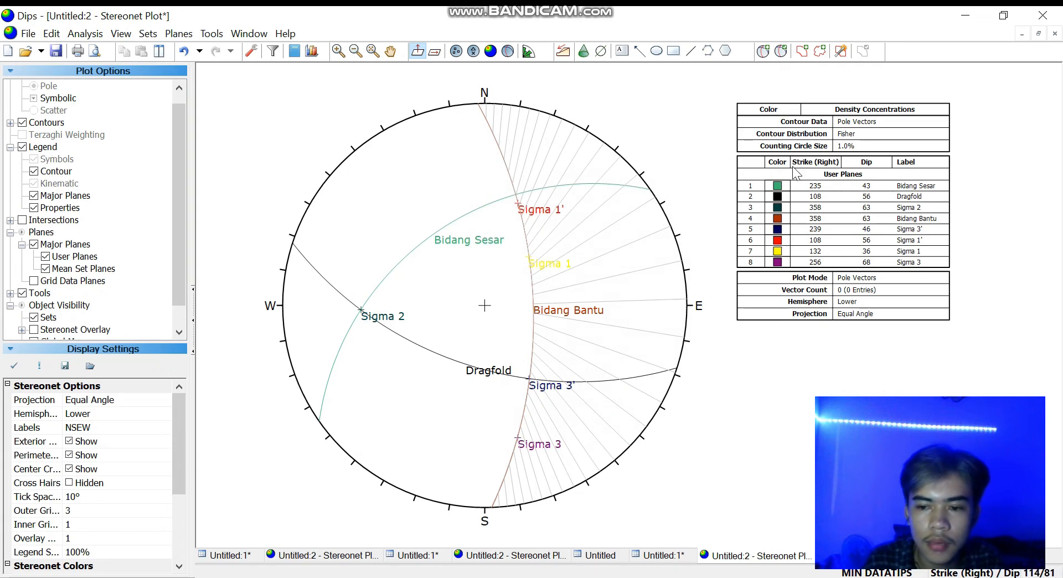
Switch the orientation convention to Trend / Plunge and show an equatorial overlay on the stereonet
left_click(988, 573)
left_click(987, 573)
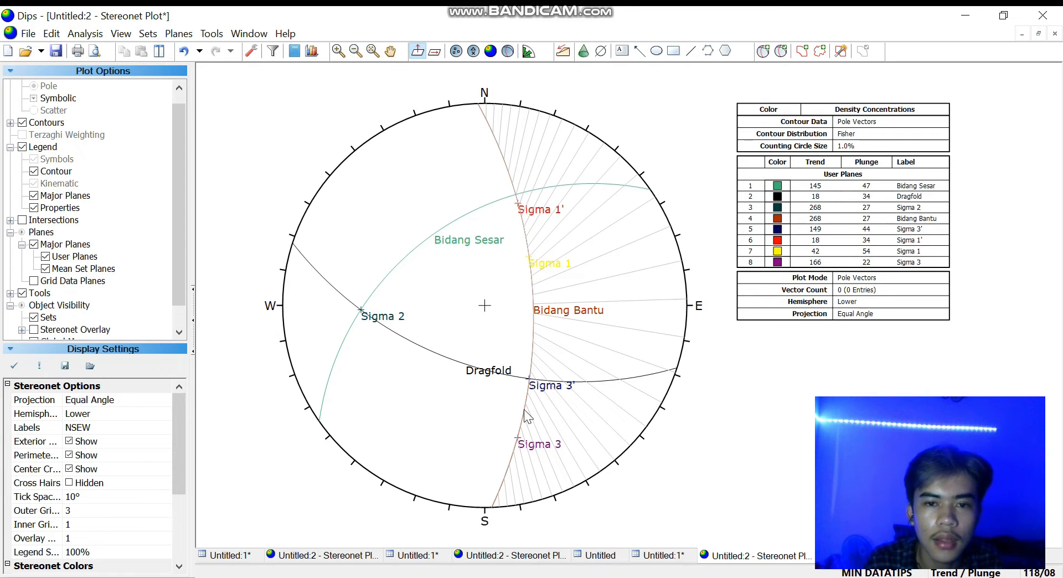
scroll(183, 186, "down", 1)
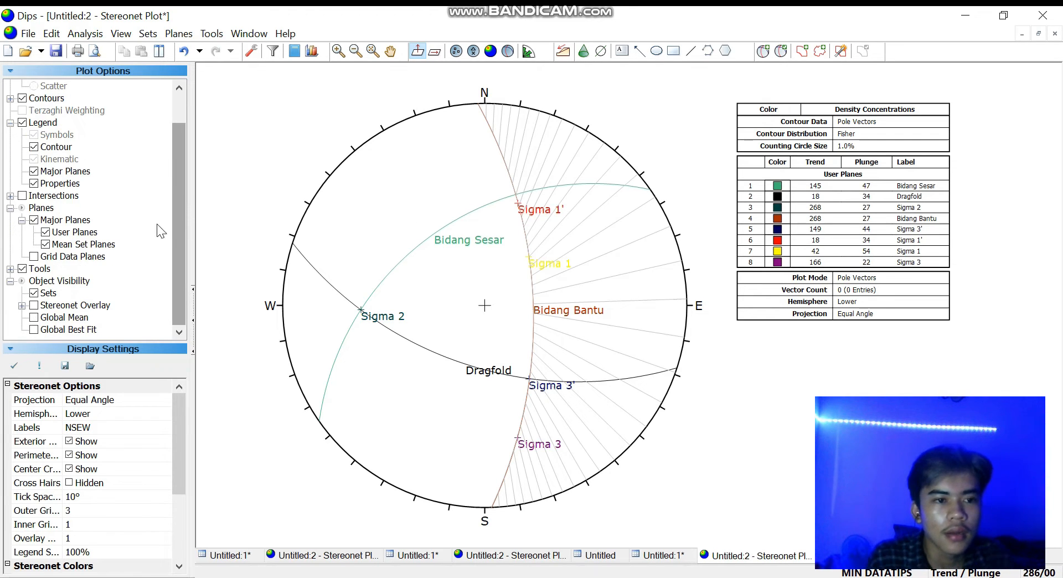
scroll(135, 260, "up", 1)
scroll(68, 231, "down", 1)
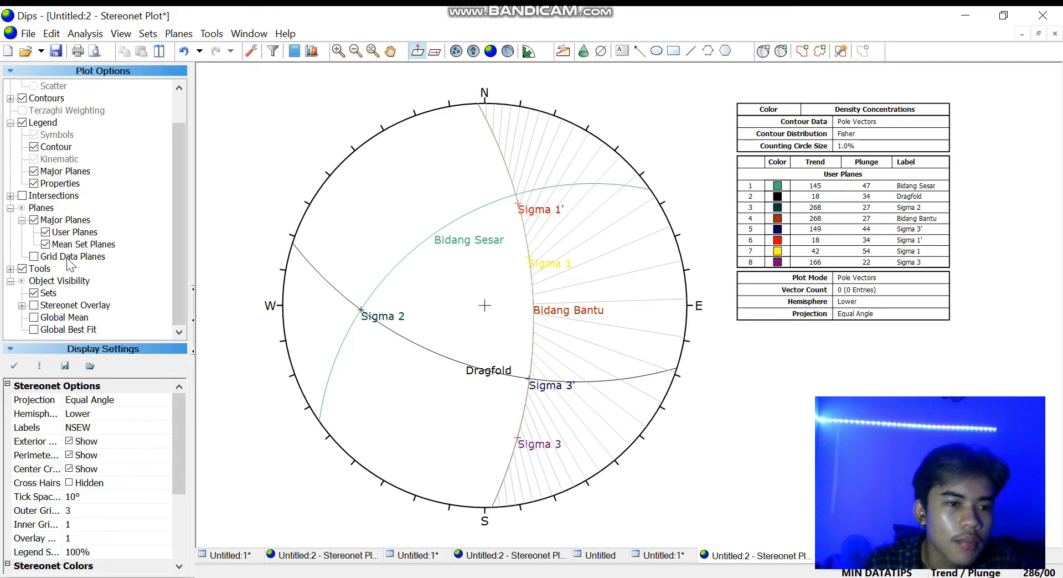
left_click(34, 305)
left_click(21, 305)
left_click(45, 318)
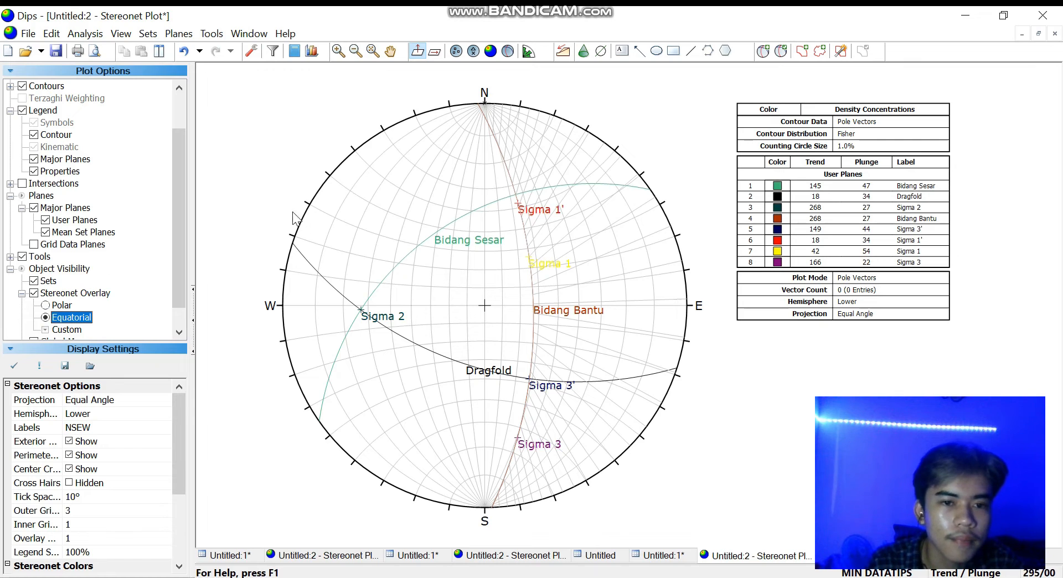
left_click(256, 185)
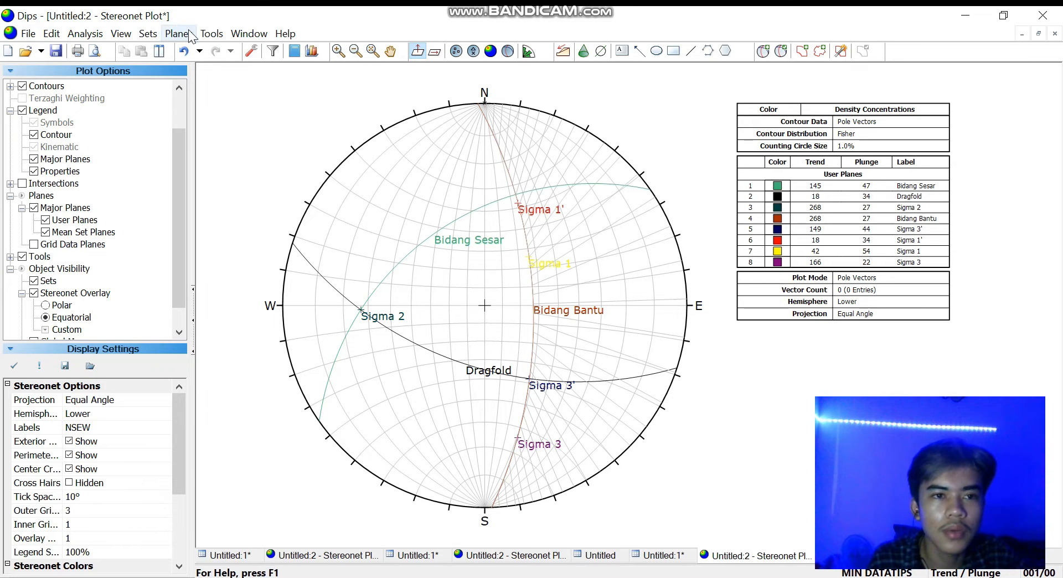
Delete all tools drawn on the stereonet
left_click(212, 34)
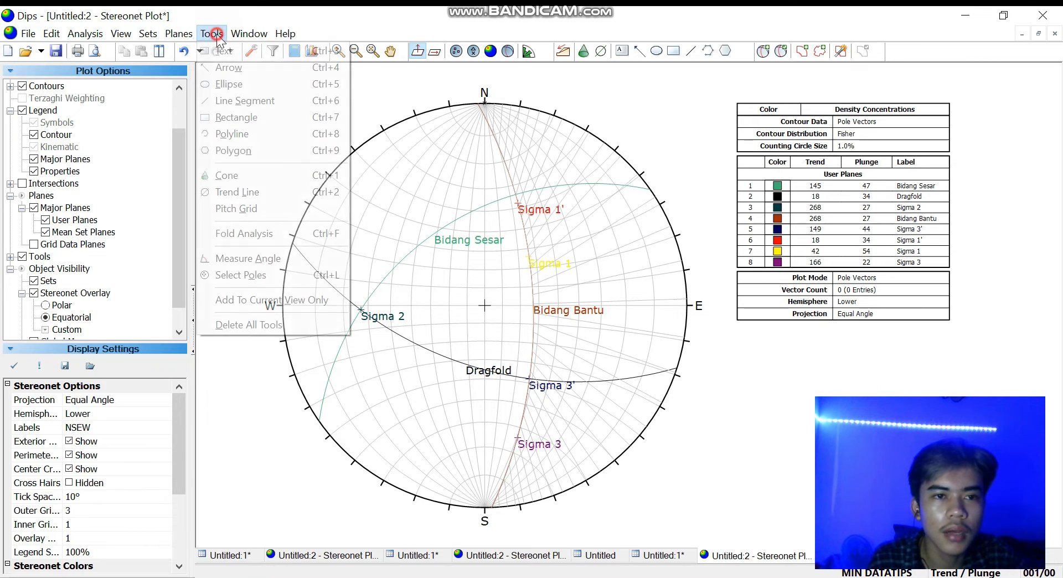
left_click(221, 325)
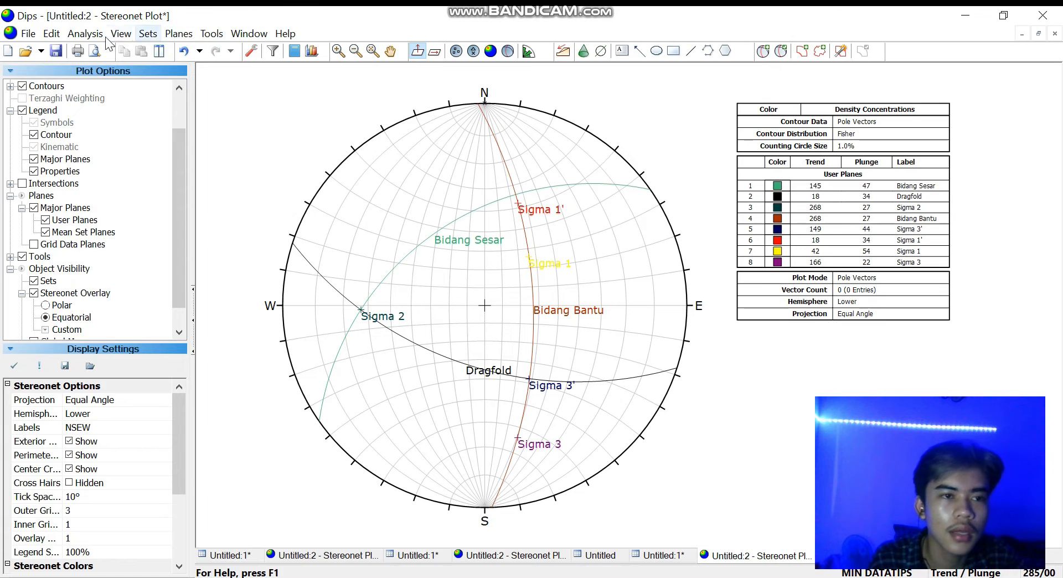
Export the stereonet plot as a JPEG image named "Sesar Dragfold" in the Rocscience folder
left_click(26, 35)
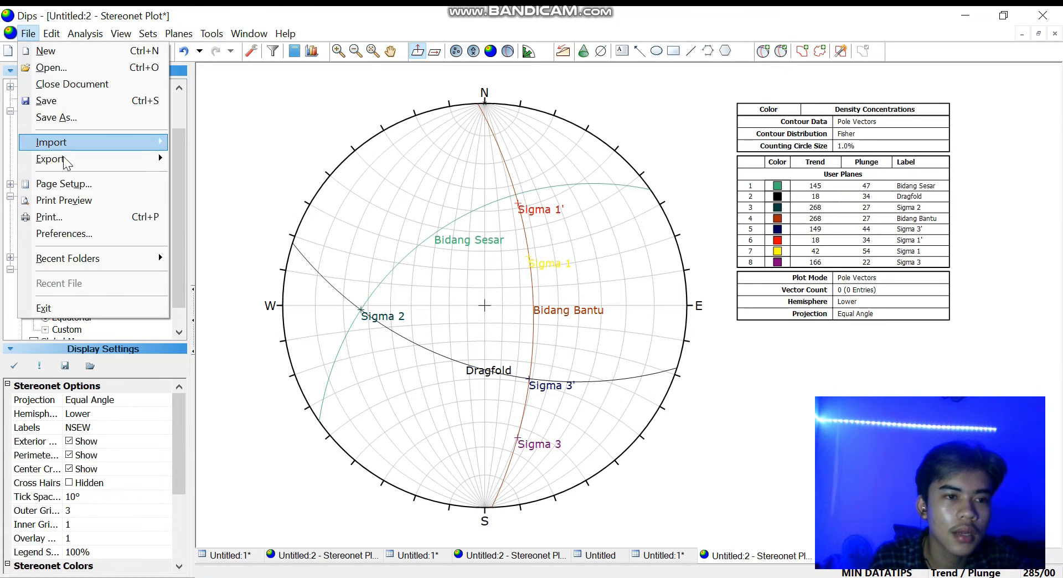
mouse_move(69, 161)
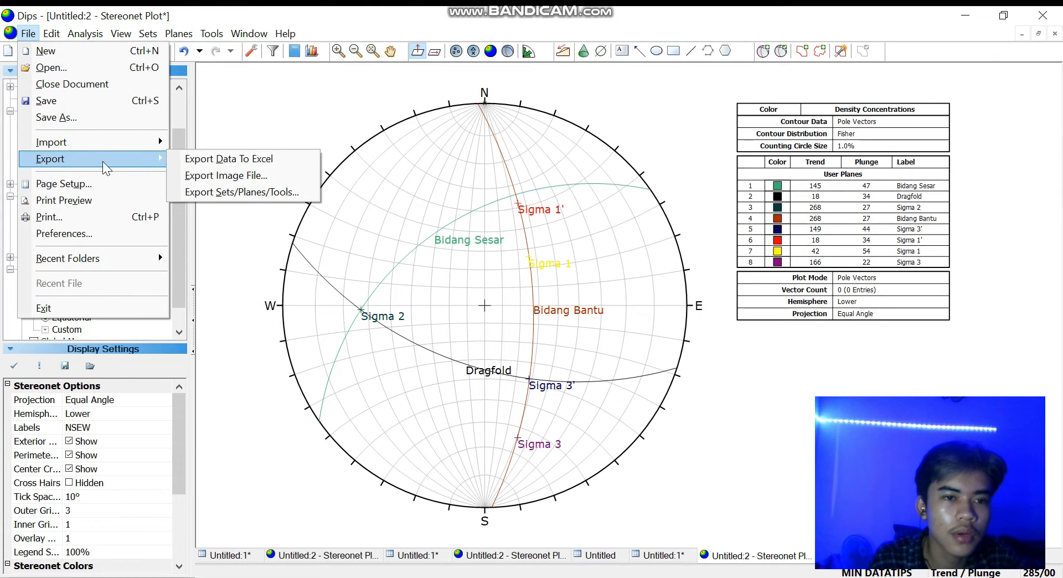
left_click(252, 175)
left_click(543, 434)
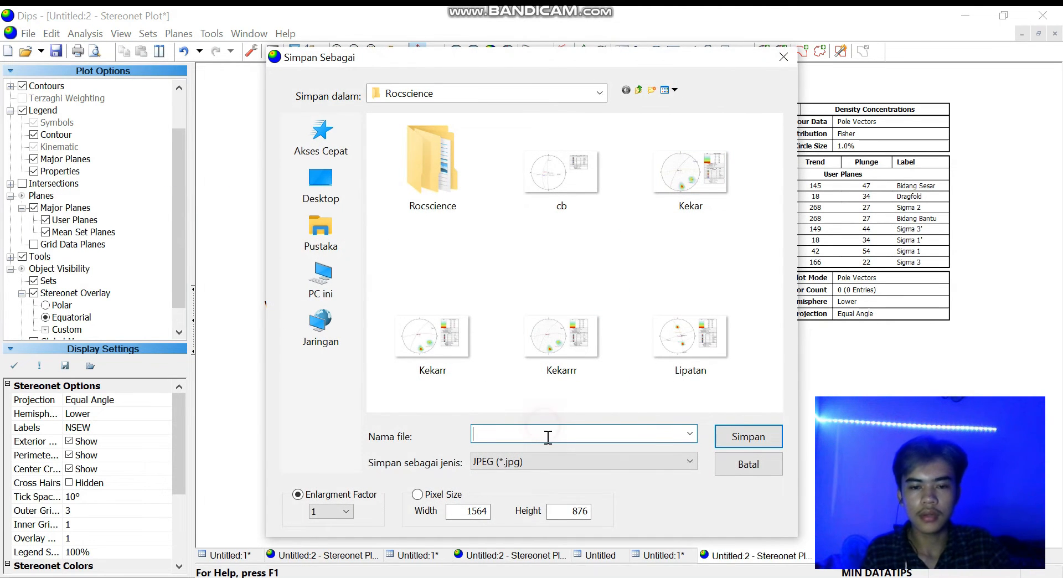
type("Ses")
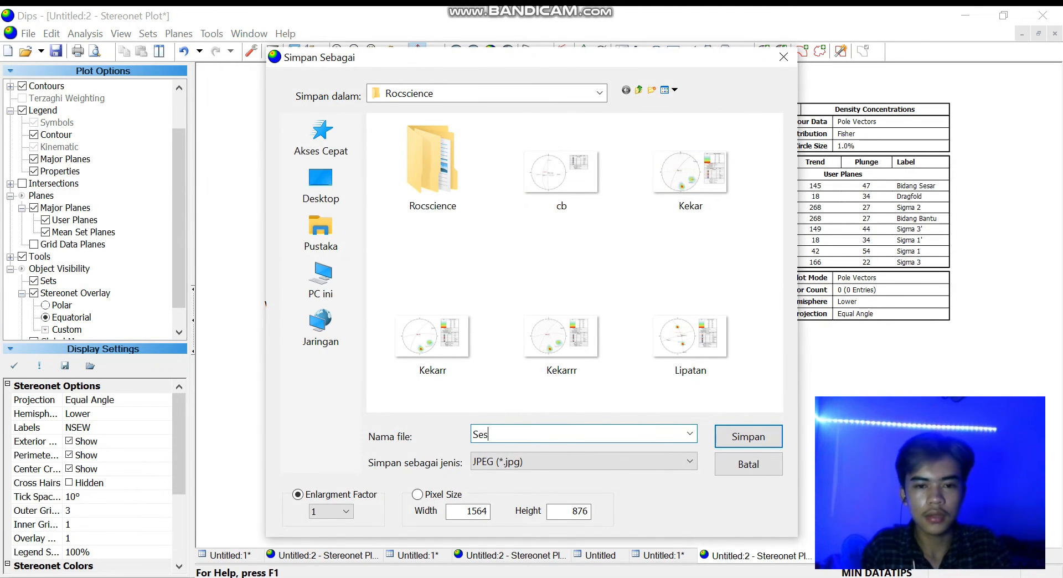
type("ar/Dragfold")
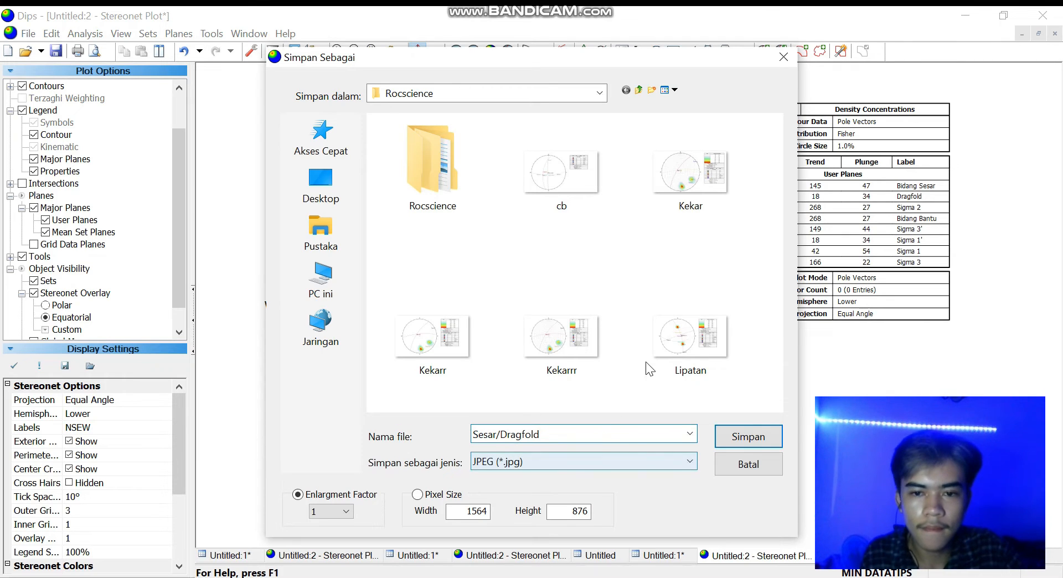
left_click(757, 439)
left_click(643, 293)
left_click(641, 306)
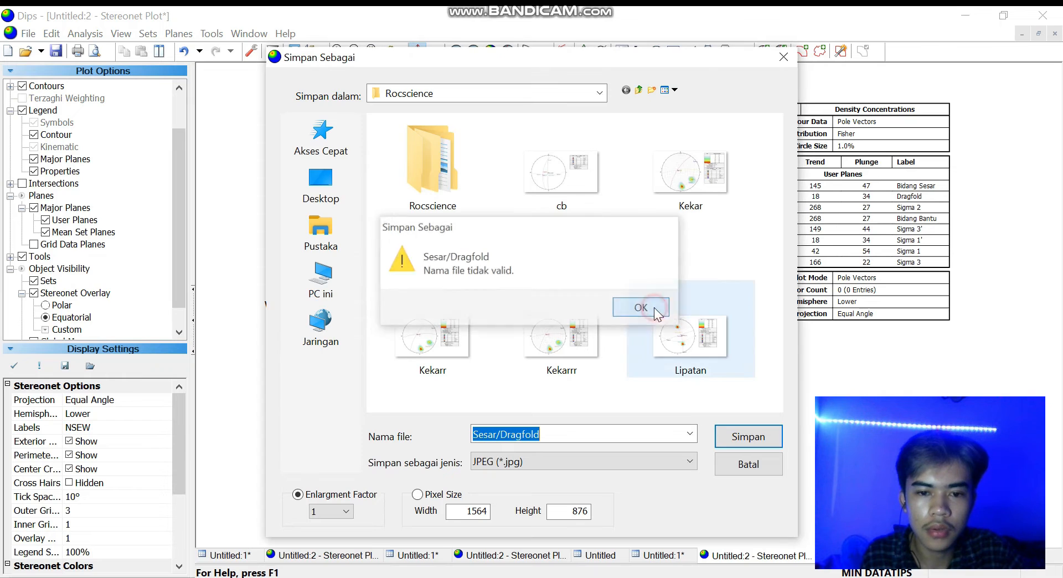
left_click(502, 436)
key("BackSpace")
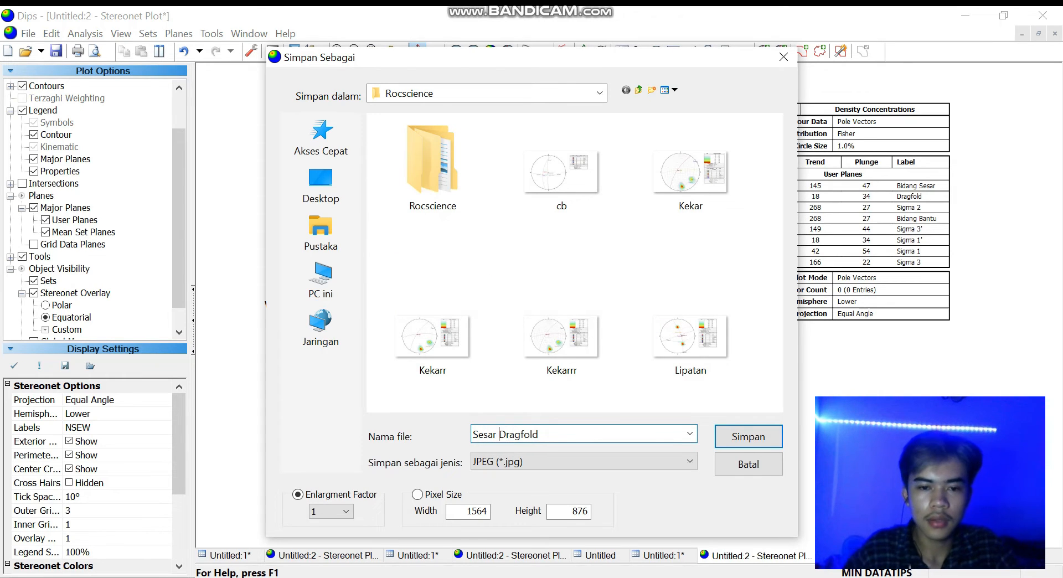
left_click(722, 440)
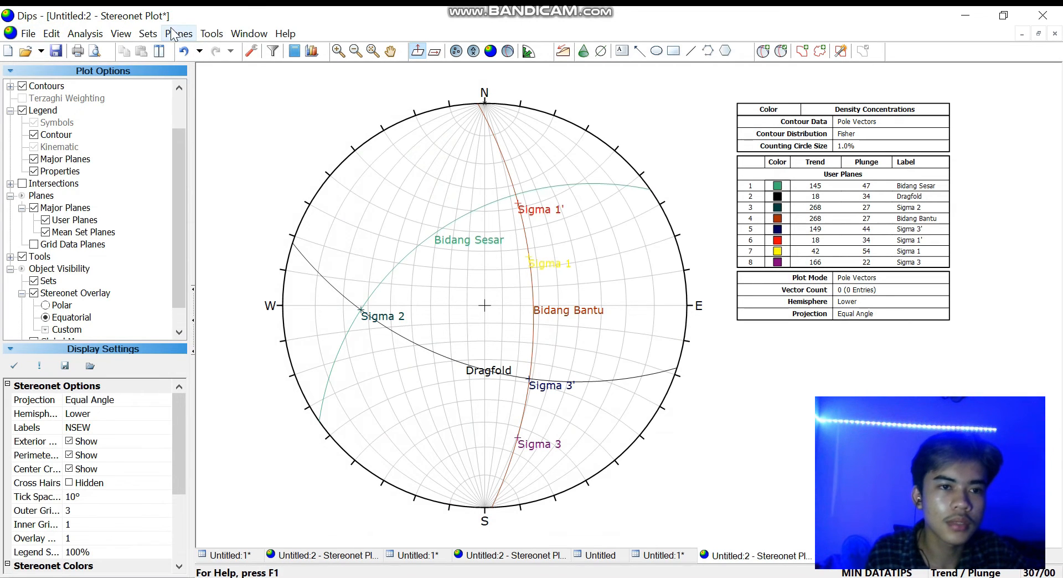
Set the project title to Dragfold in the project summary
left_click(215, 36)
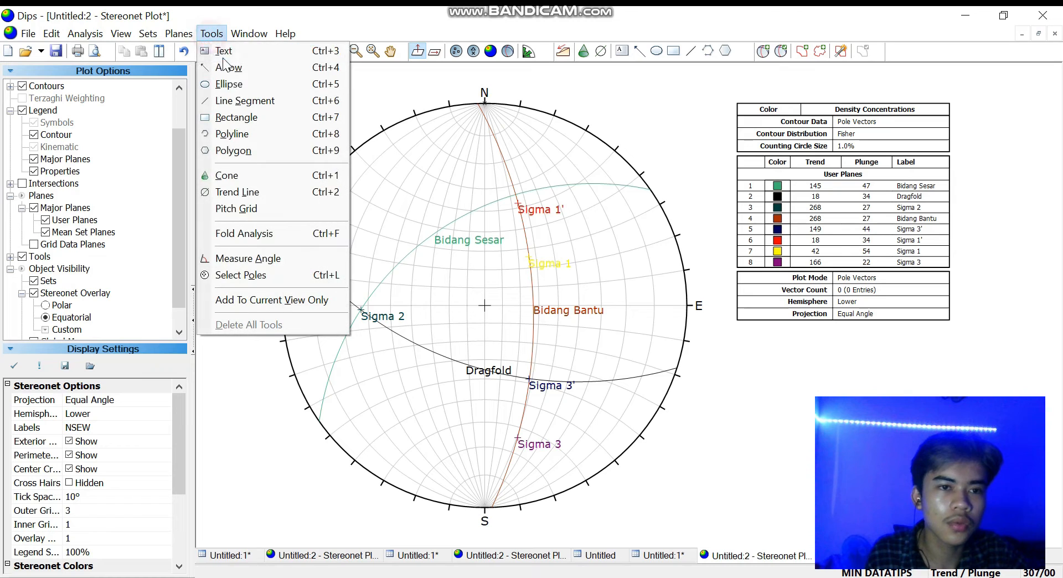
left_click(429, 107)
left_click(253, 53)
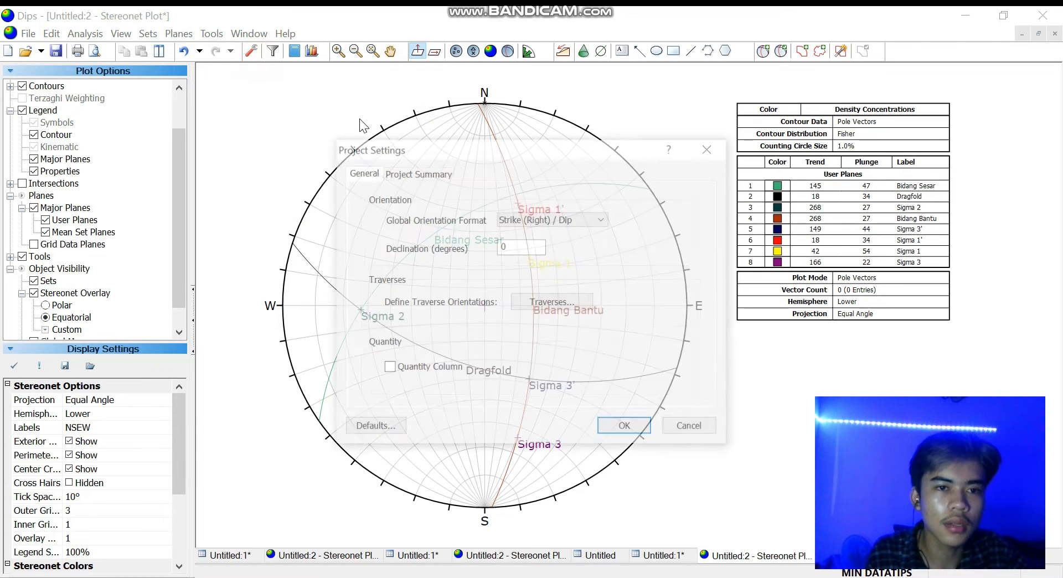
left_click(443, 171)
left_click(492, 223)
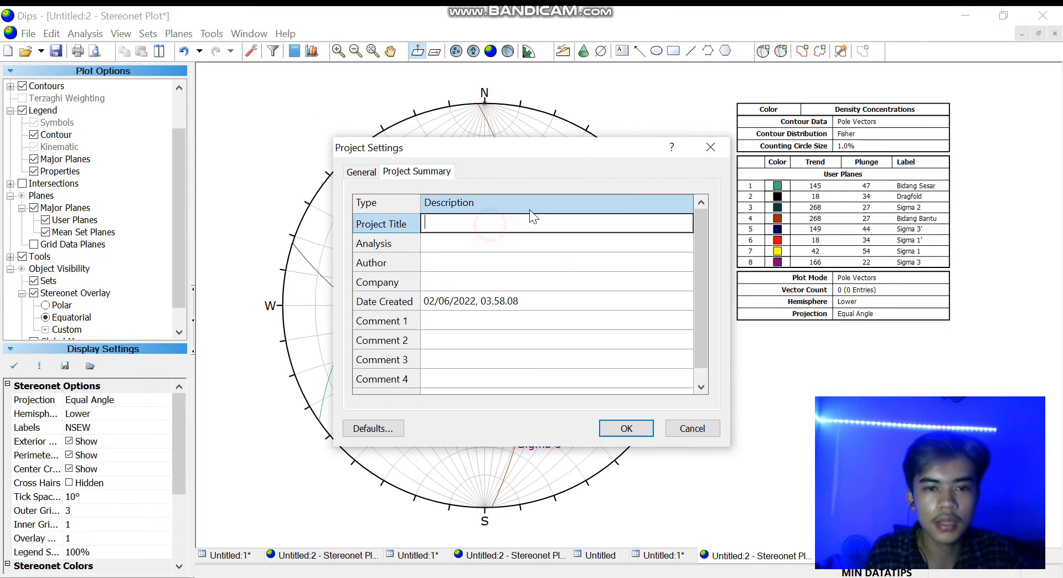
type("Dragfold")
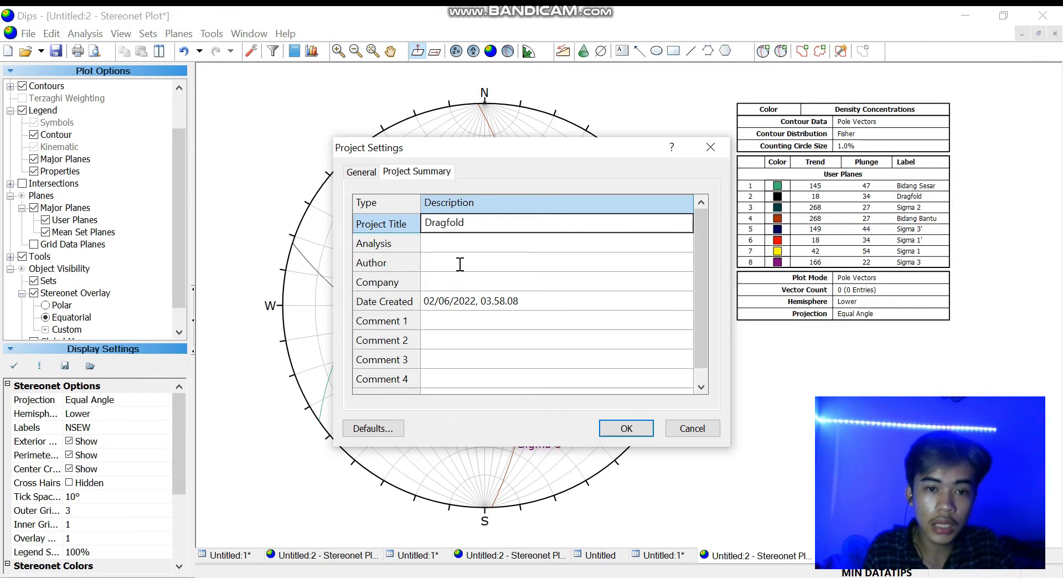
Enter the author's full name and the company Universitas Diponegoro in the project summary, and apply the project settings
left_click(461, 264)
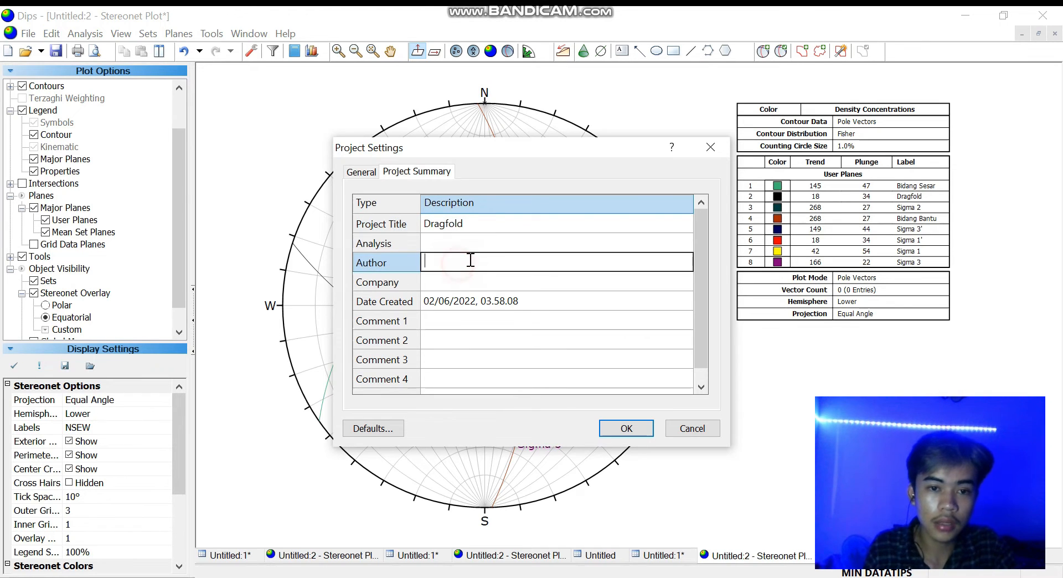
type("Rayhan Hamdani")
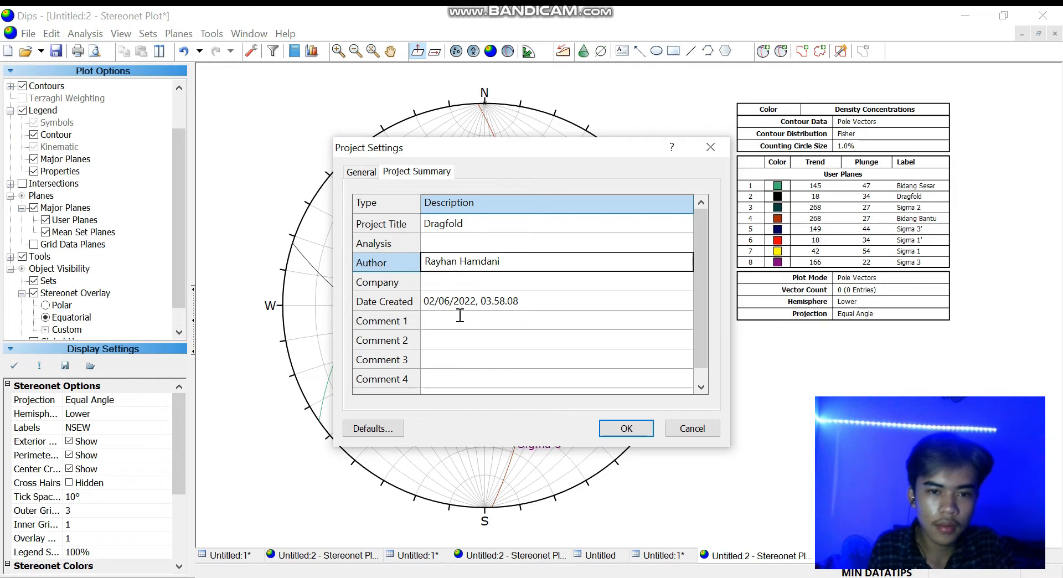
left_click(476, 283)
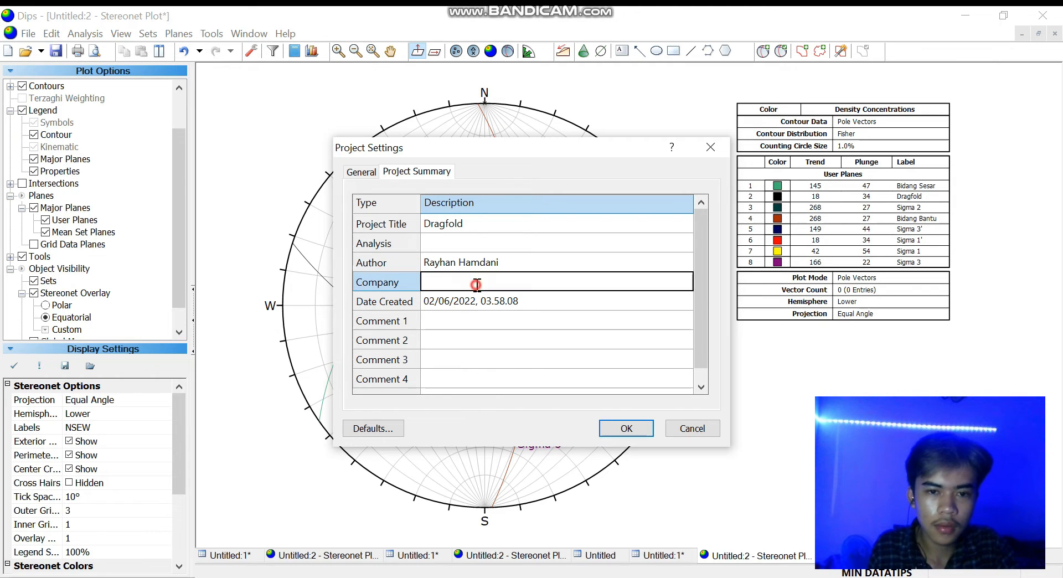
type("Univers")
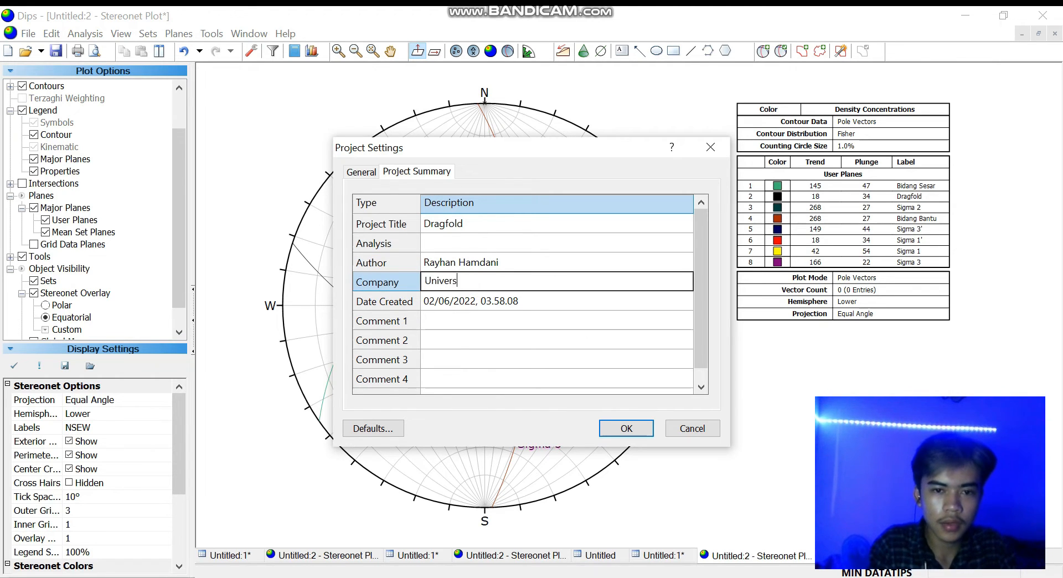
type("itas Diponegoro")
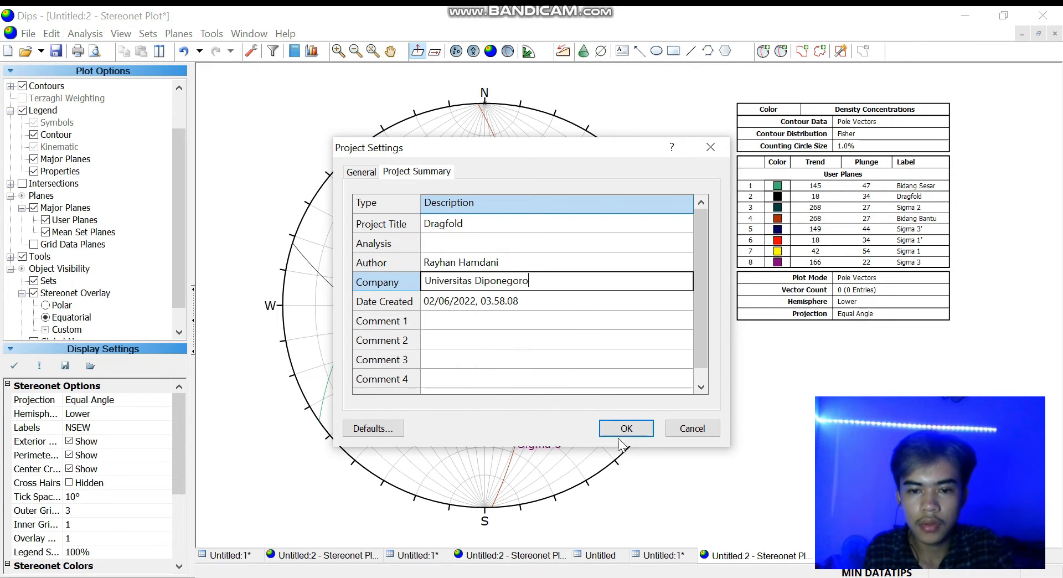
left_click(620, 435)
Print the stereonet with Microsoft Print to PDF, saving it as "Dragfoldd" in the Downloads folder
left_click(10, 34)
left_click(26, 35)
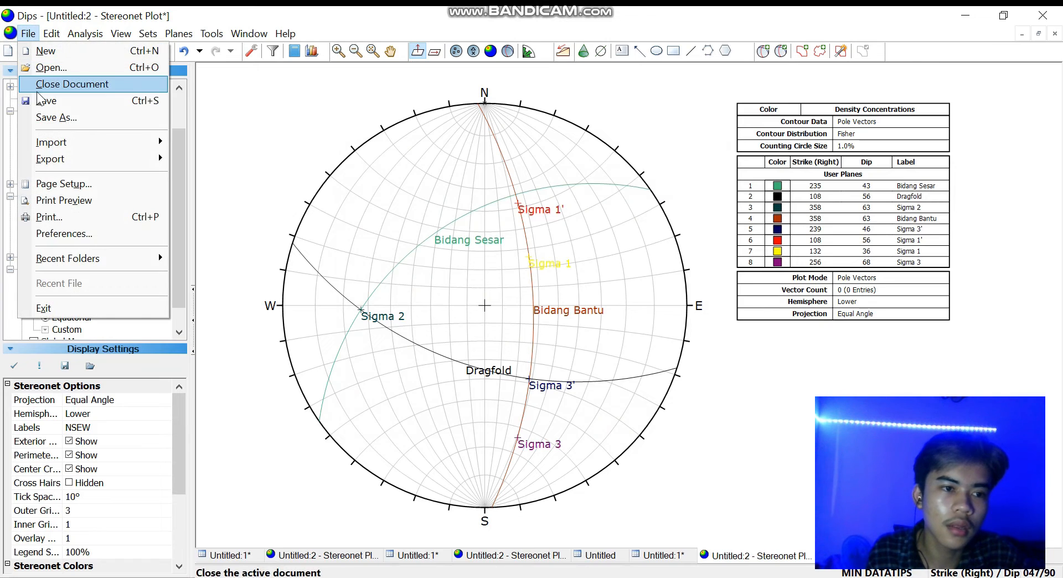
left_click(31, 216)
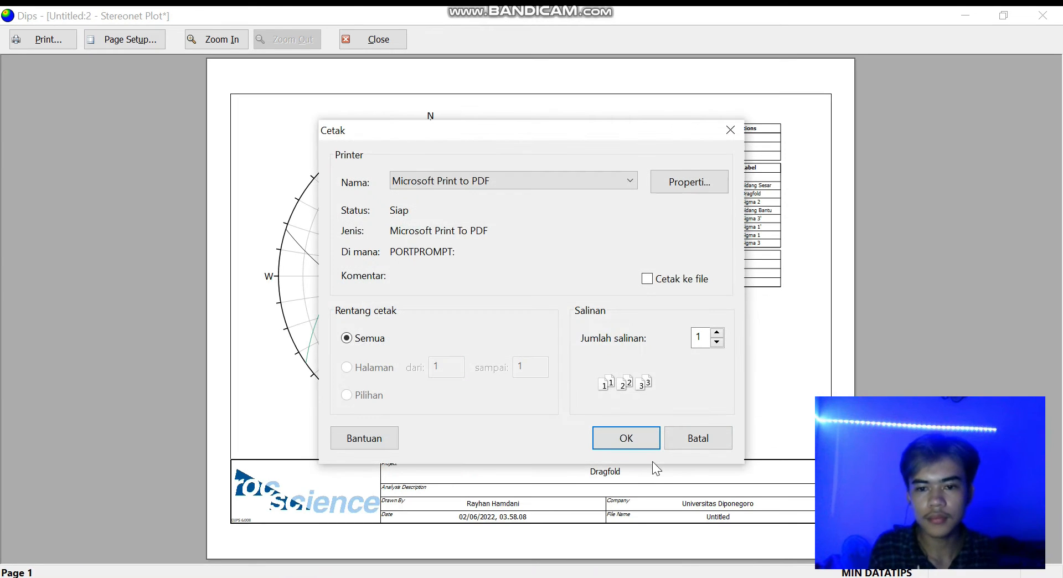
left_click(626, 430)
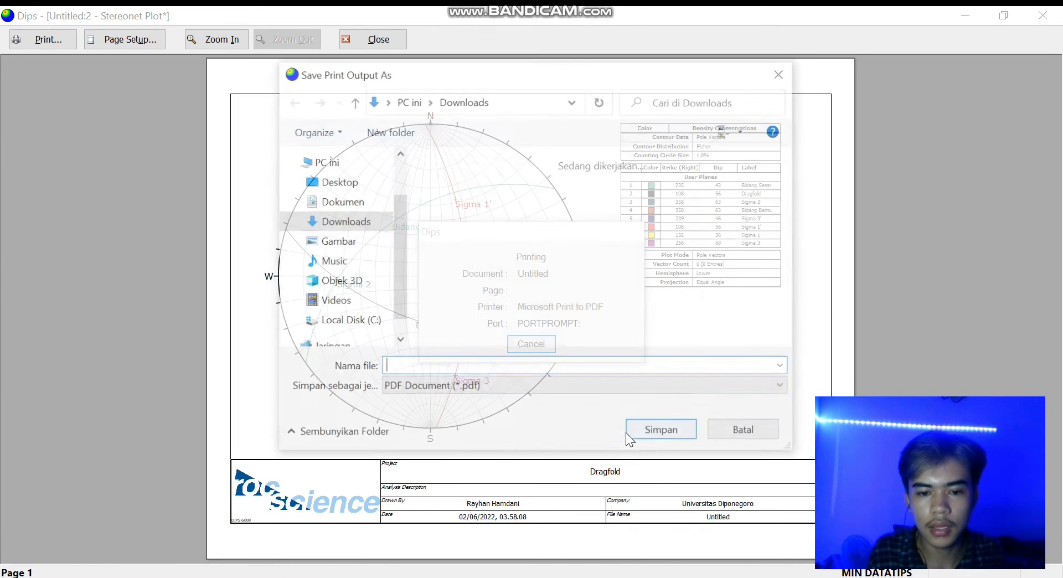
type("Drag")
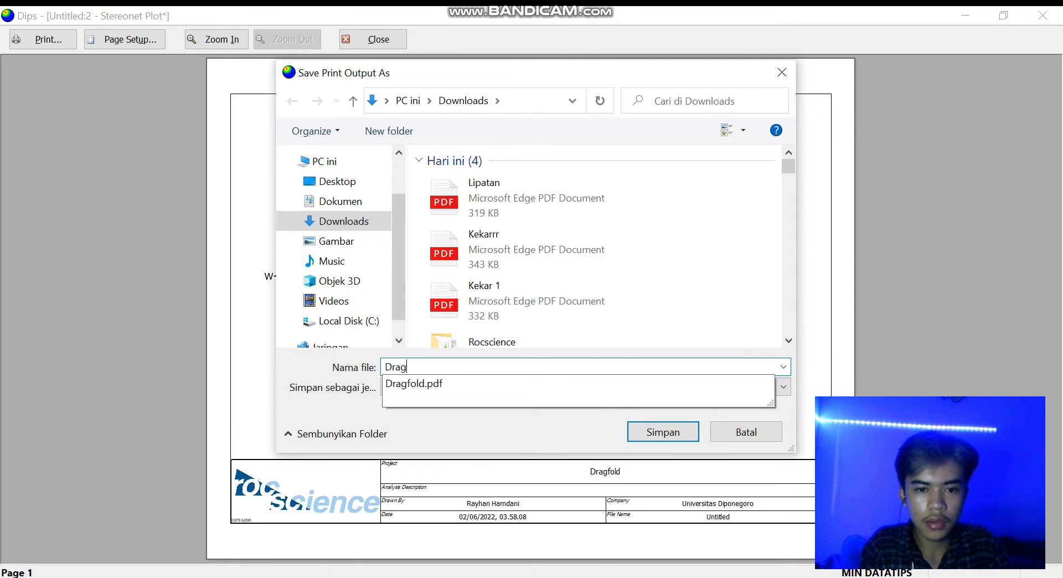
type("foldd")
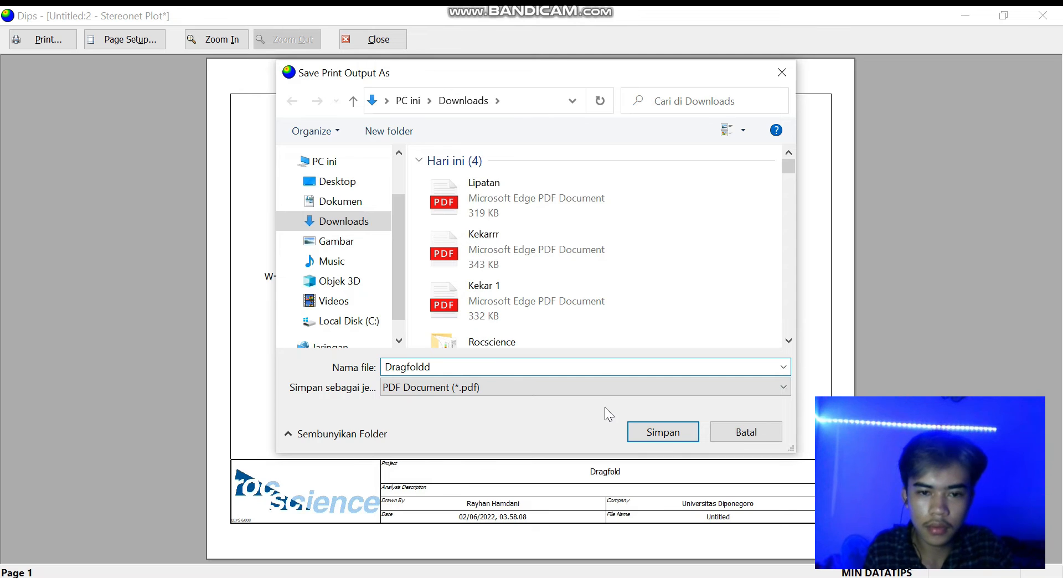
left_click(658, 432)
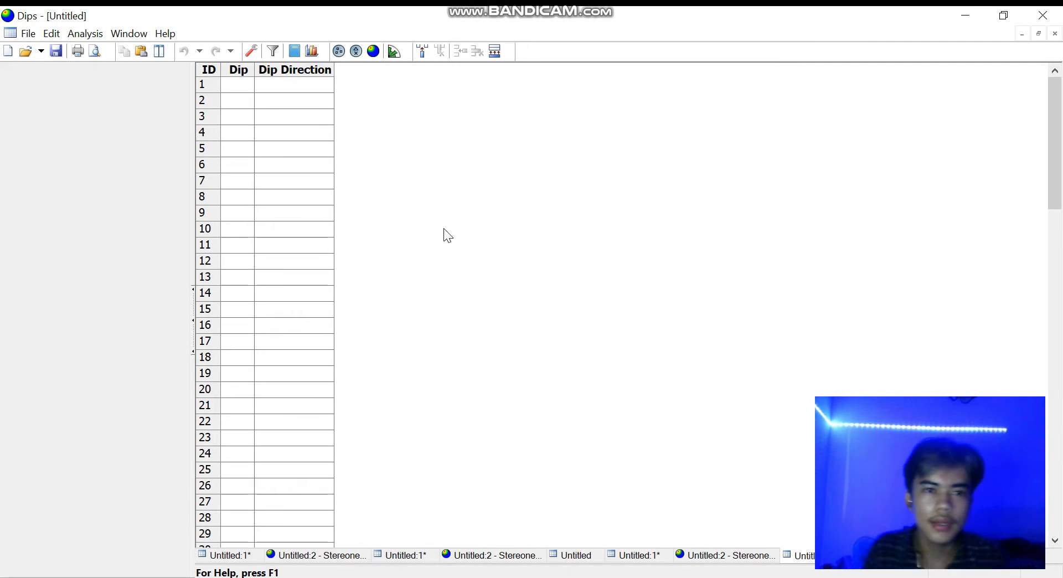
Set the new project's global orientation format to Strike (Right) / Dip
left_click(252, 51)
left_click(350, 170)
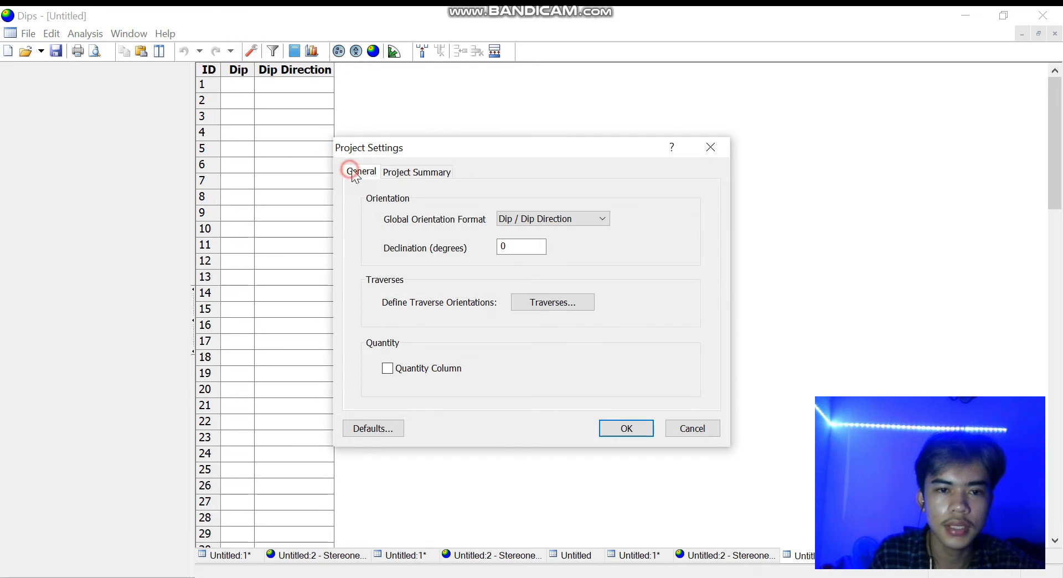
left_click(558, 216)
left_click(542, 242)
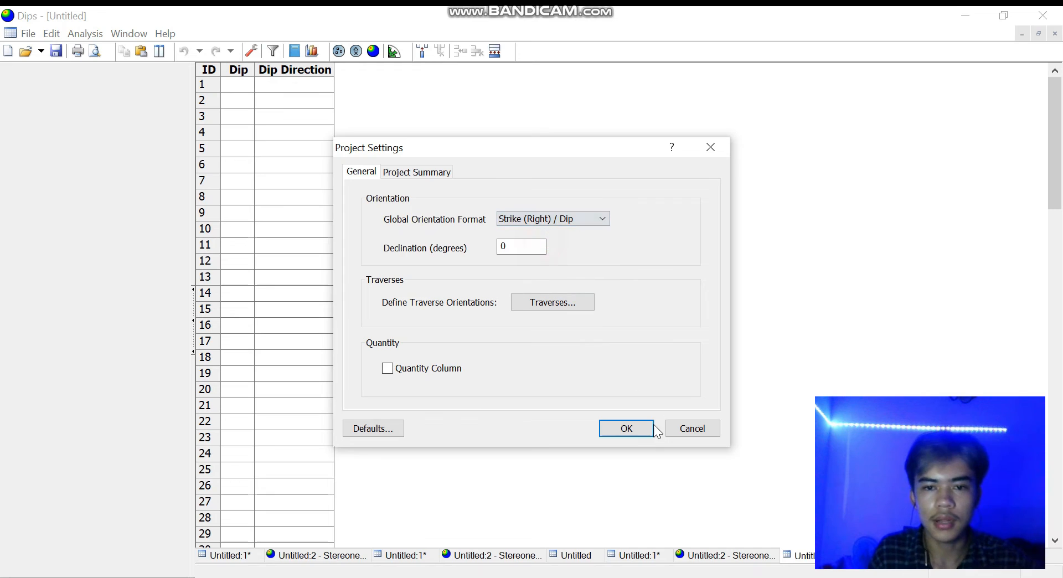
left_click(637, 427)
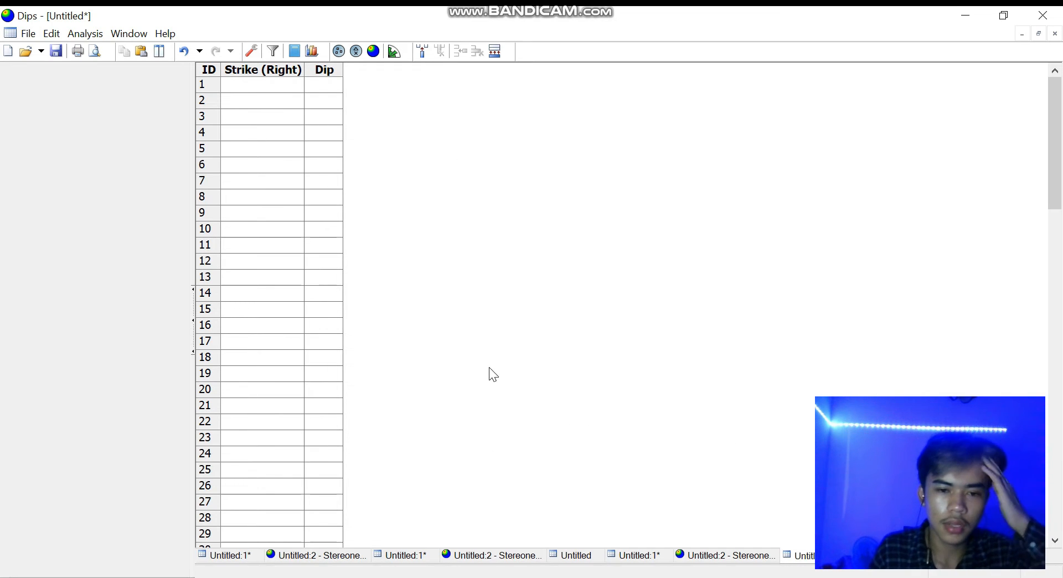
Create a stereonet plot for the new project and place a user plane labelled Bidang Sesar on it
left_click(373, 54)
left_click(764, 52)
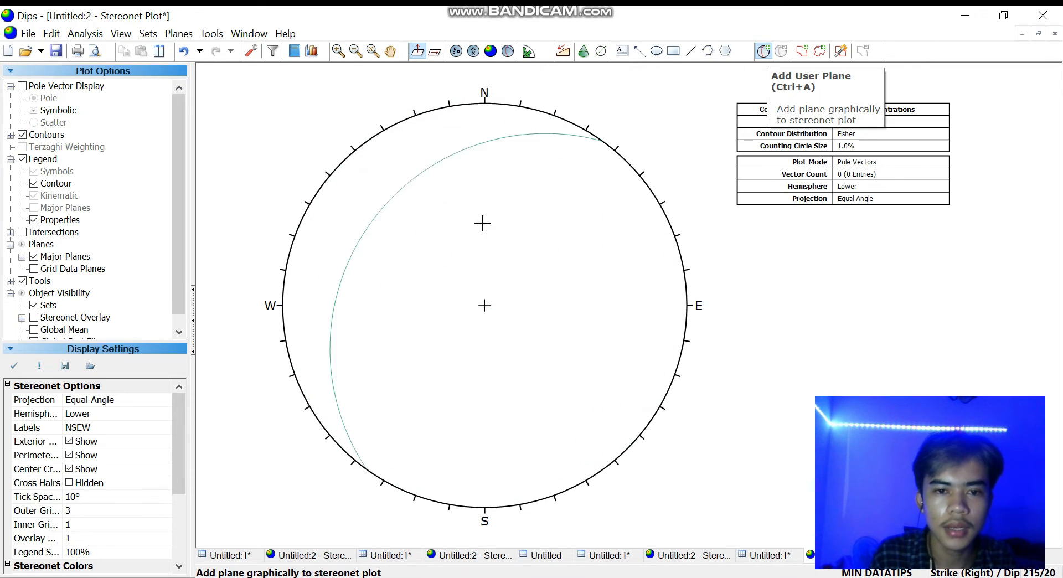
left_click(413, 256)
left_click(565, 240)
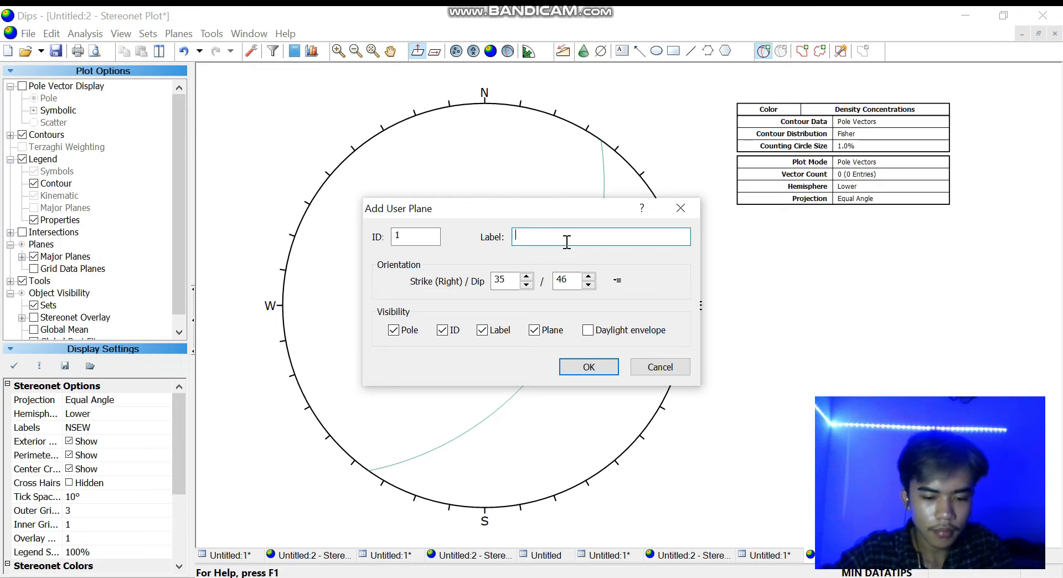
type("Bidang Sesar")
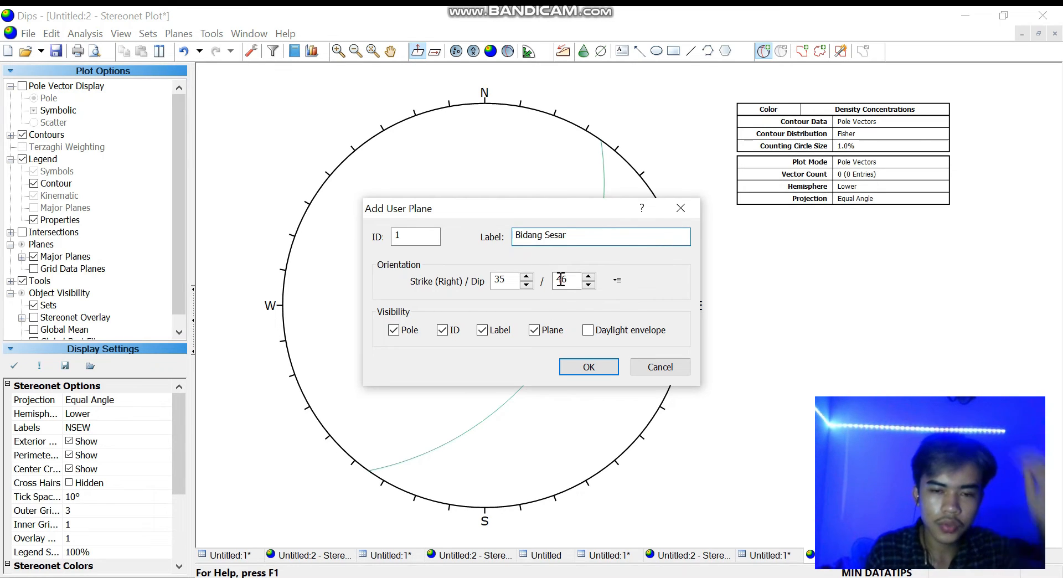
Set the Bidang Sesar plane's orientation to 145/43 from the Sesar worksheet, hide its pole and ID, and add it
key("alt+Tab")
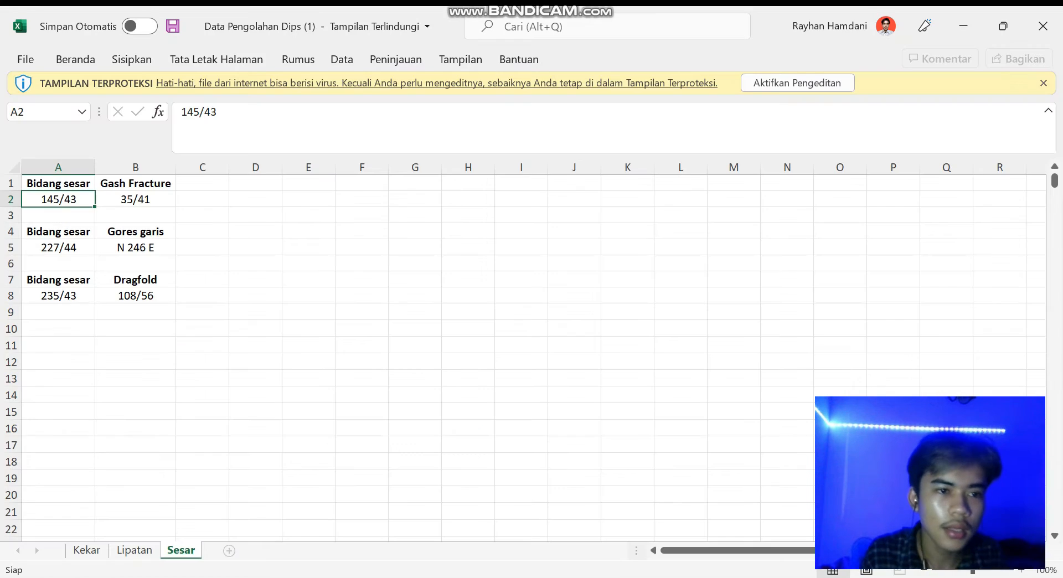
key("alt+Tab")
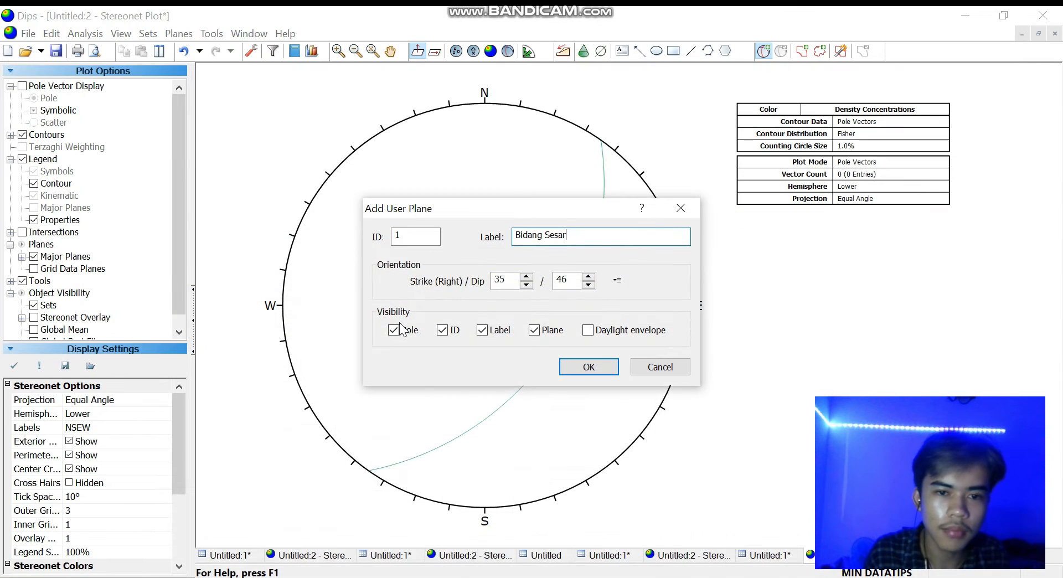
double_click(513, 275)
type("145")
key("Tab")
type("43")
key("alt+Tab")
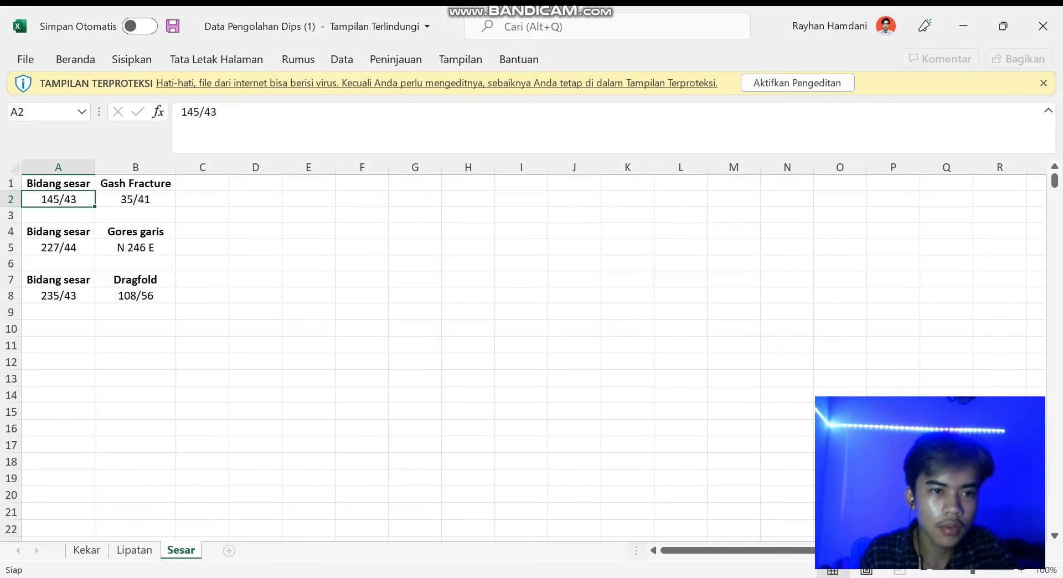
key("alt+Tab")
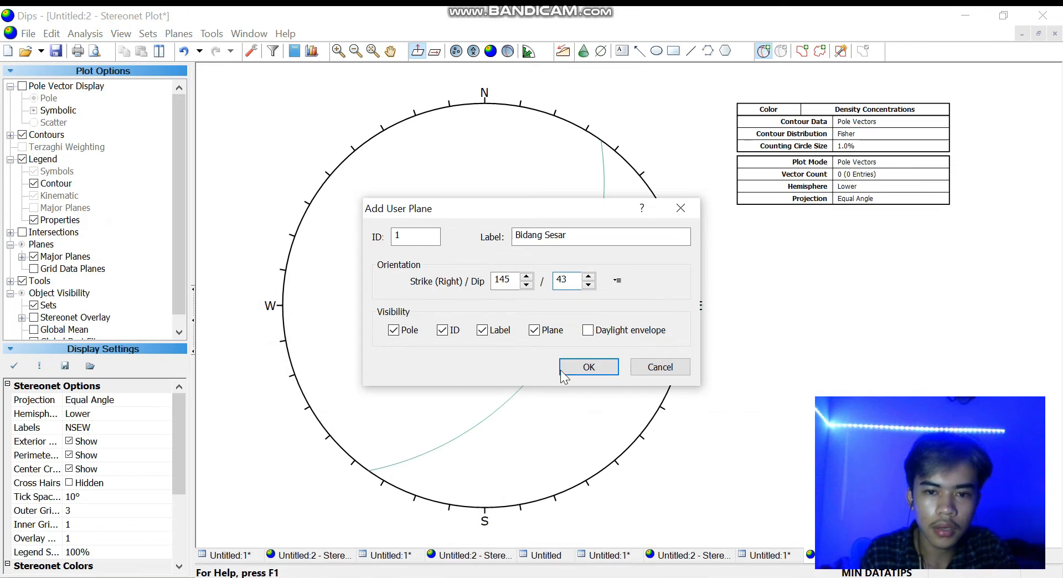
left_click(399, 328)
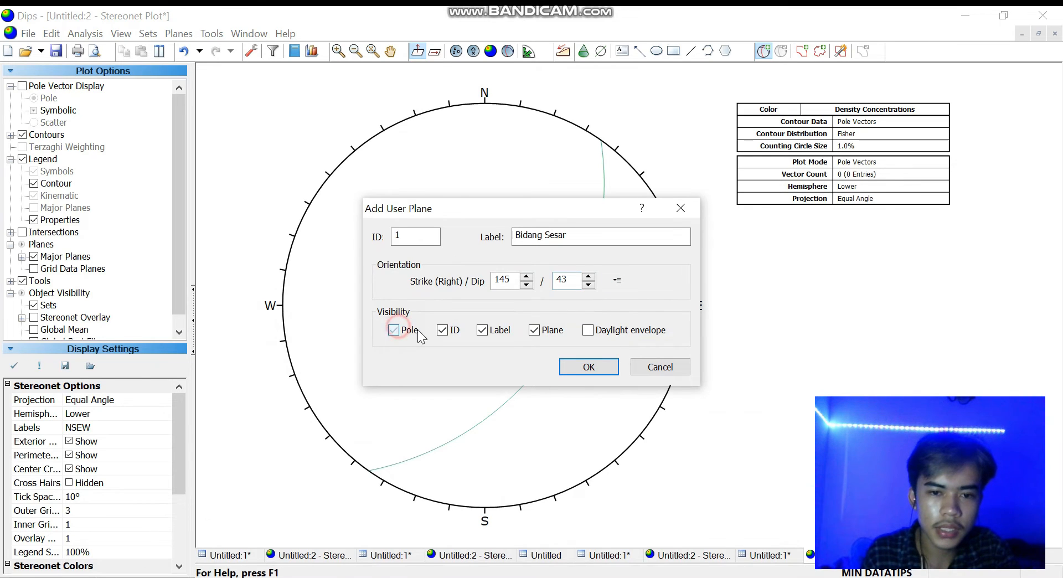
left_click(588, 368)
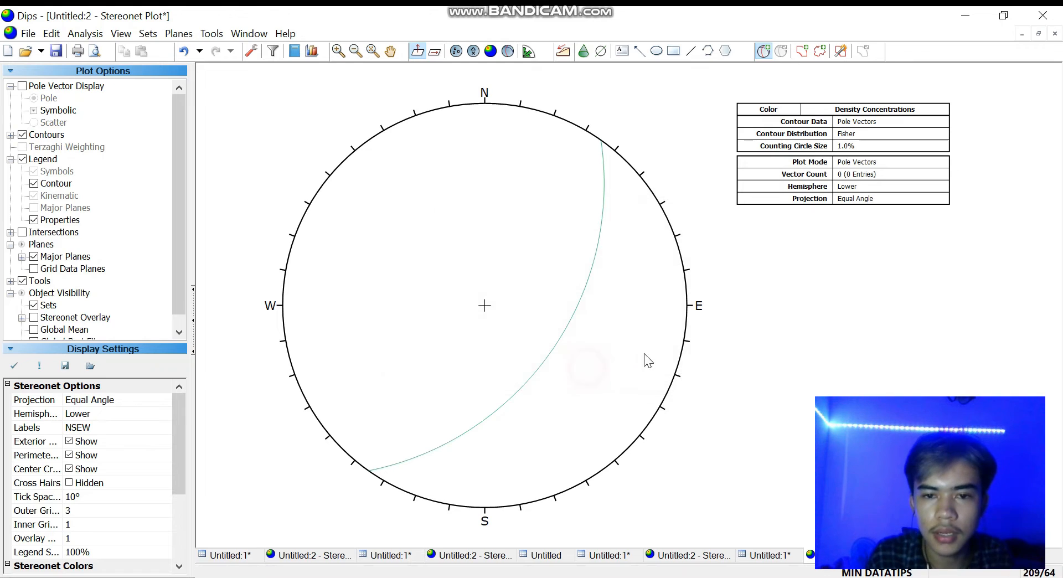
Add a user plane labelled Gashfracture with orientation 35/41 to the stereonet, showing only its label and plane
left_click(764, 51)
left_click(563, 191)
left_click(550, 239)
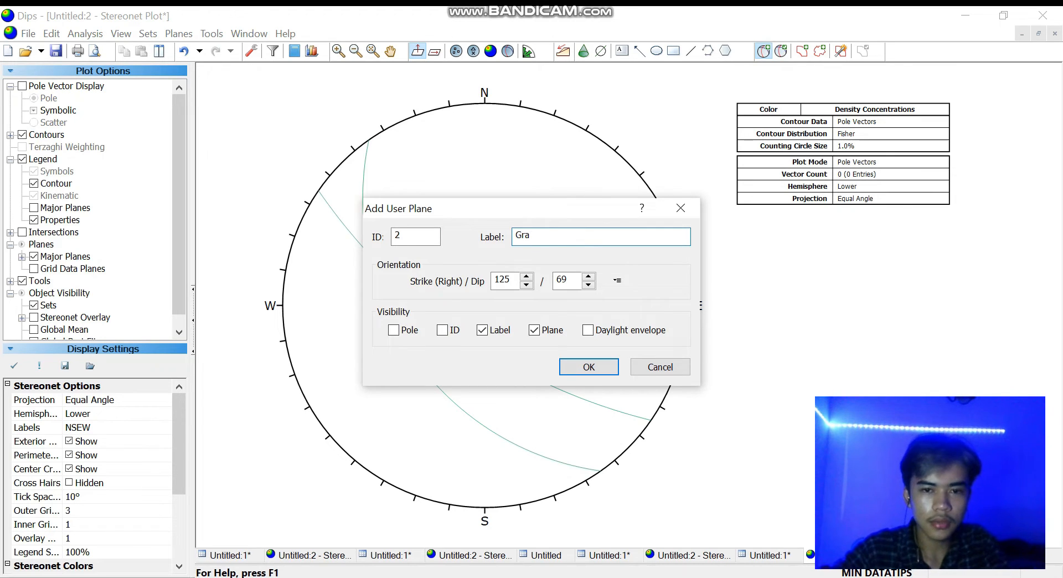
type("Gashfracture")
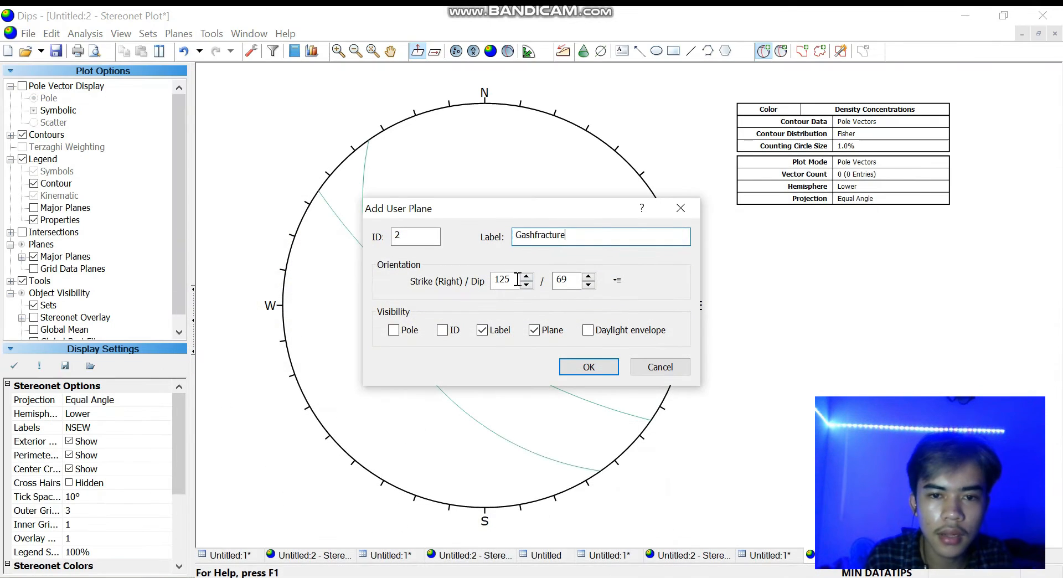
double_click(517, 279)
type("35")
key("Tab")
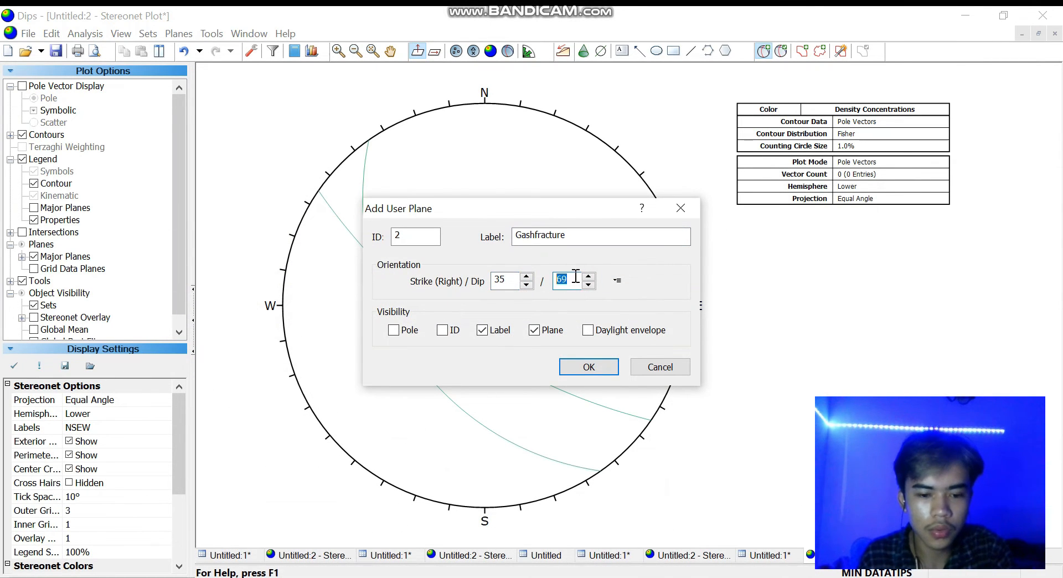
left_click(587, 368)
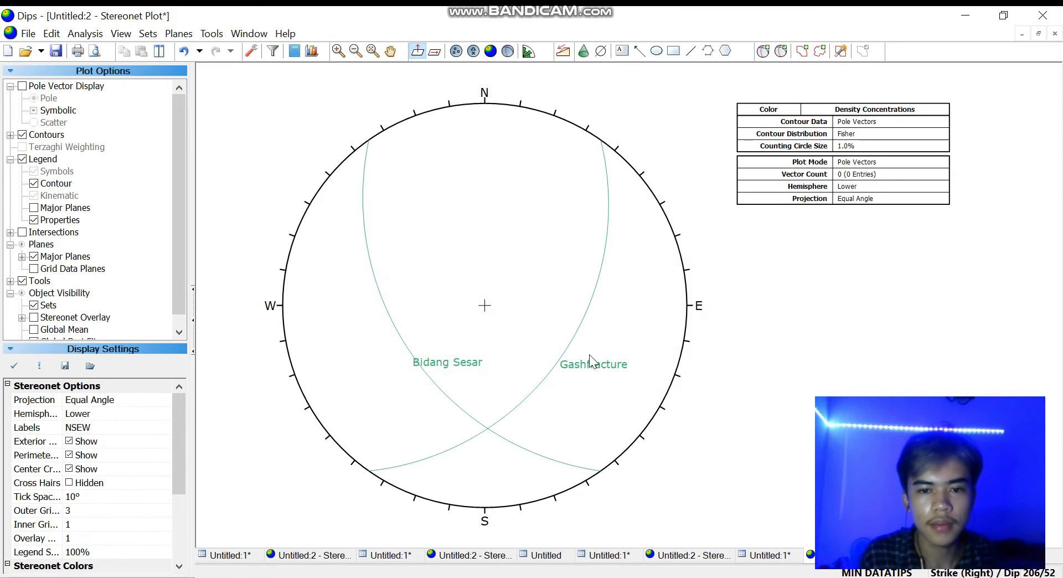
Add a pole labelled Sigma 2 at the intersection of the Bidang Sesar and Gashfracture planes (269/63), with its plane hidden
left_click(763, 51)
scroll(554, 299, "up", 5)
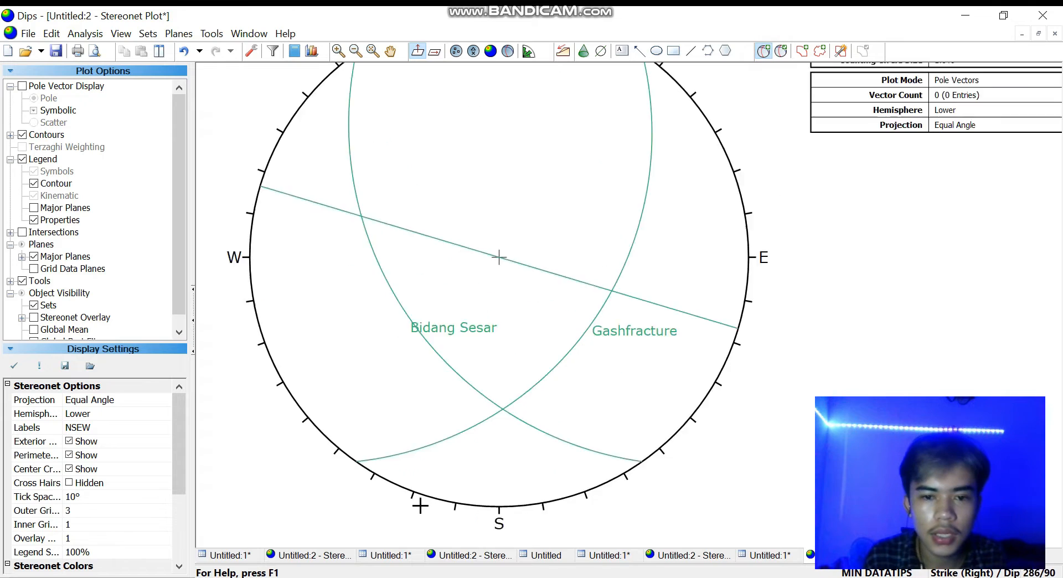
scroll(591, 339, "up", 5)
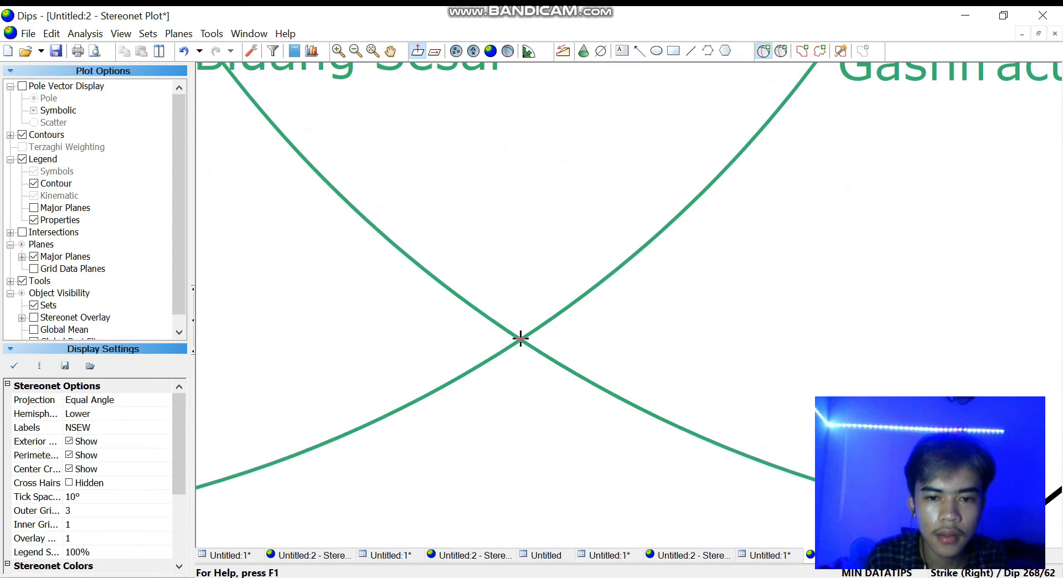
left_click(519, 339)
left_click(580, 242)
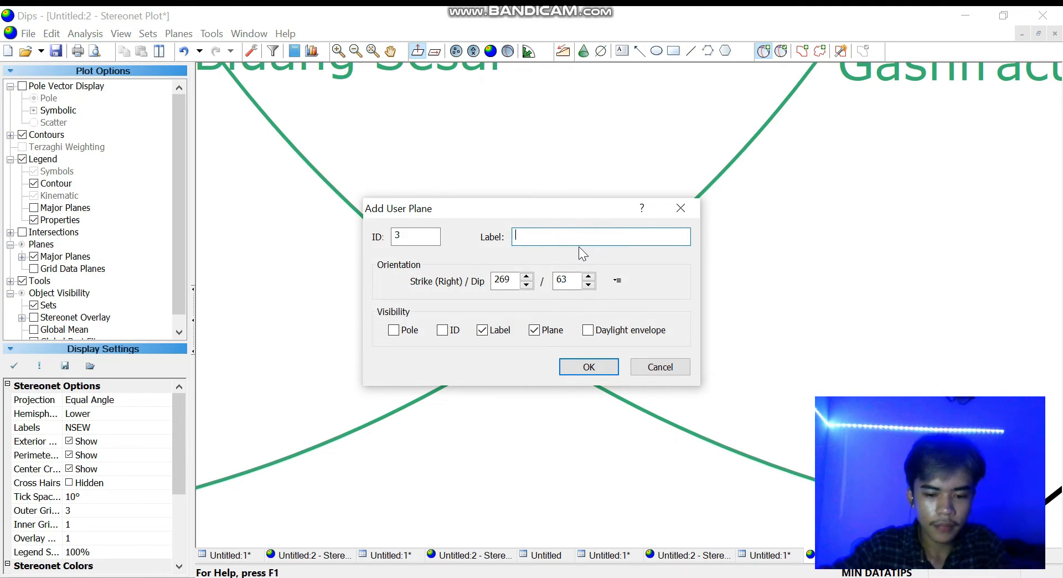
type("Sigma 2")
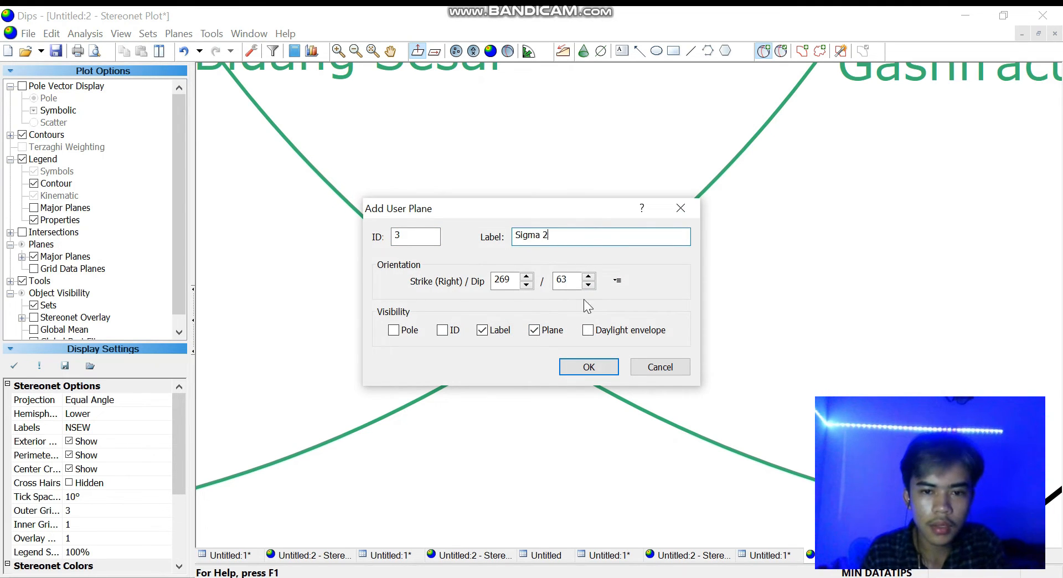
left_click(394, 330)
left_click(534, 330)
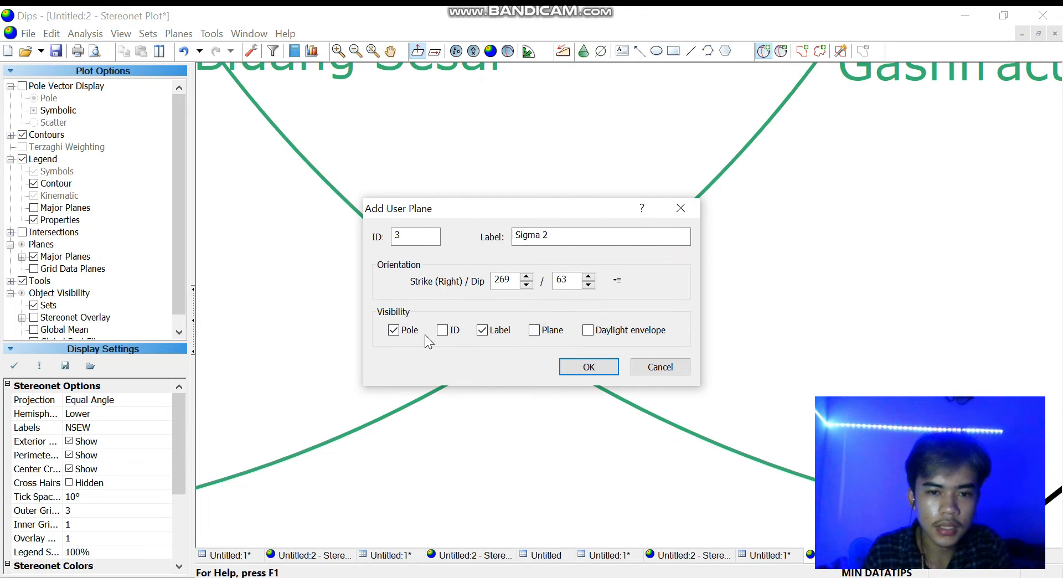
left_click(575, 368)
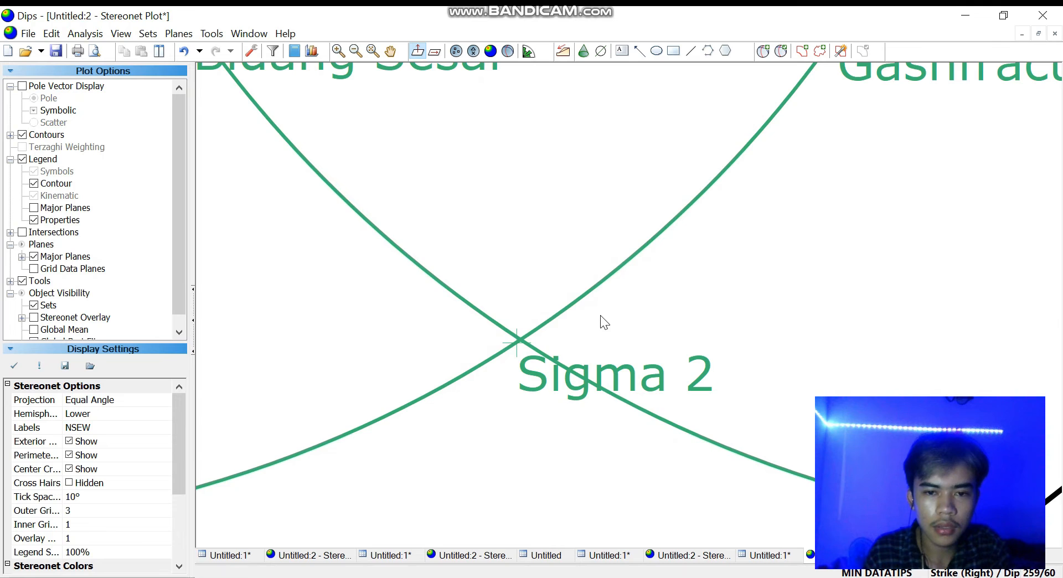
scroll(604, 322, "down", 5)
scroll(606, 325, "up", 3)
left_click(534, 311)
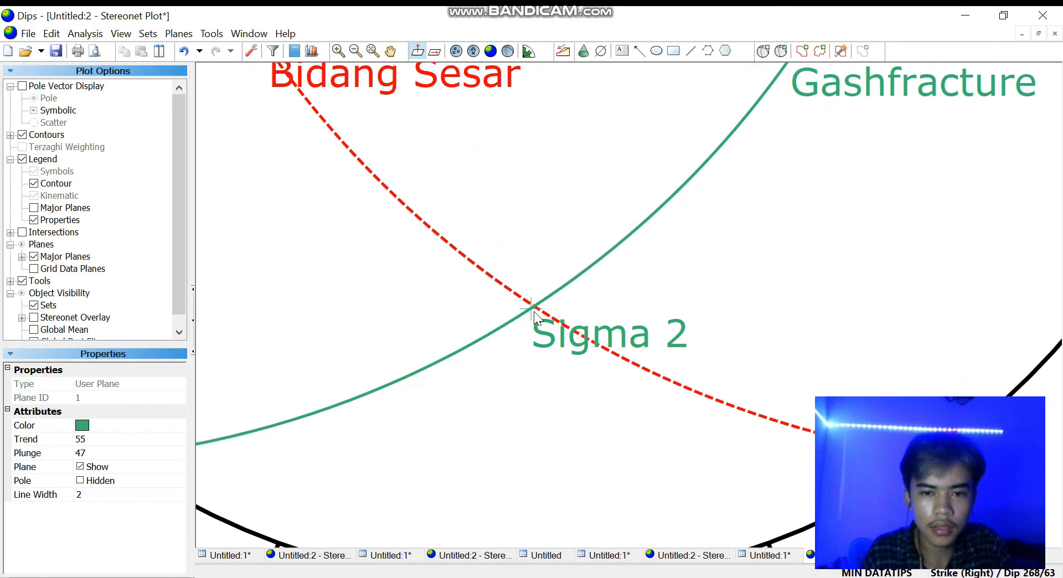
left_click(670, 290)
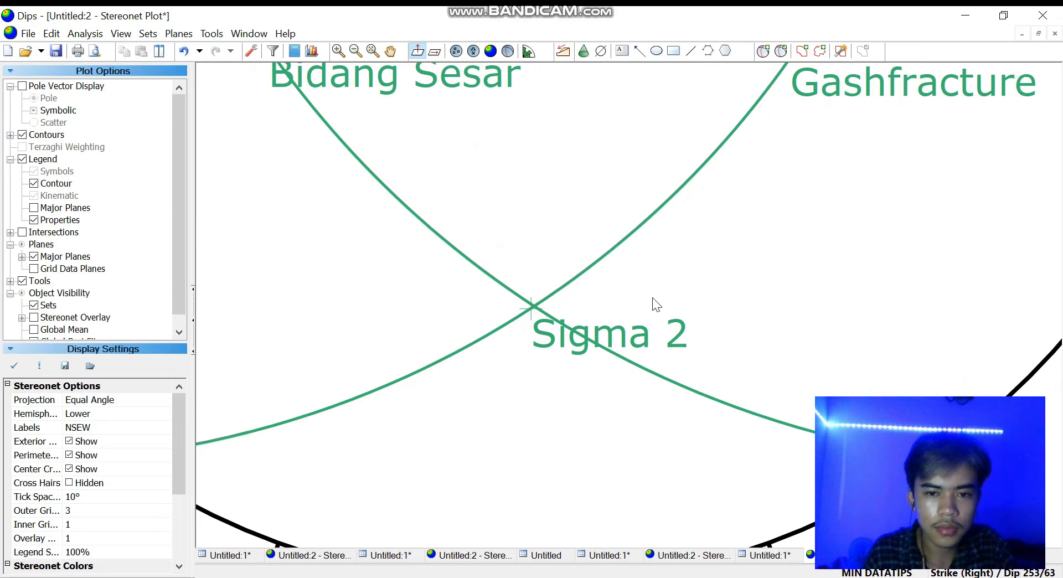
Add a user plane labelled Bidang Bantu from the Sigma 2 point (269/63), showing the plane and label with its pole hidden
scroll(647, 308, "down", 5)
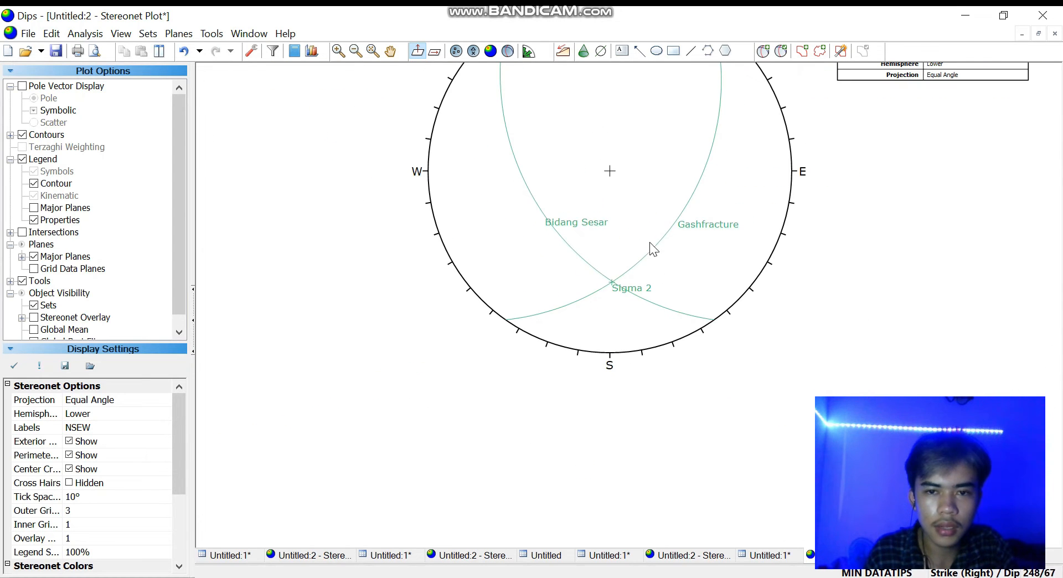
left_click(390, 51)
left_click_drag(561, 178, 392, 332)
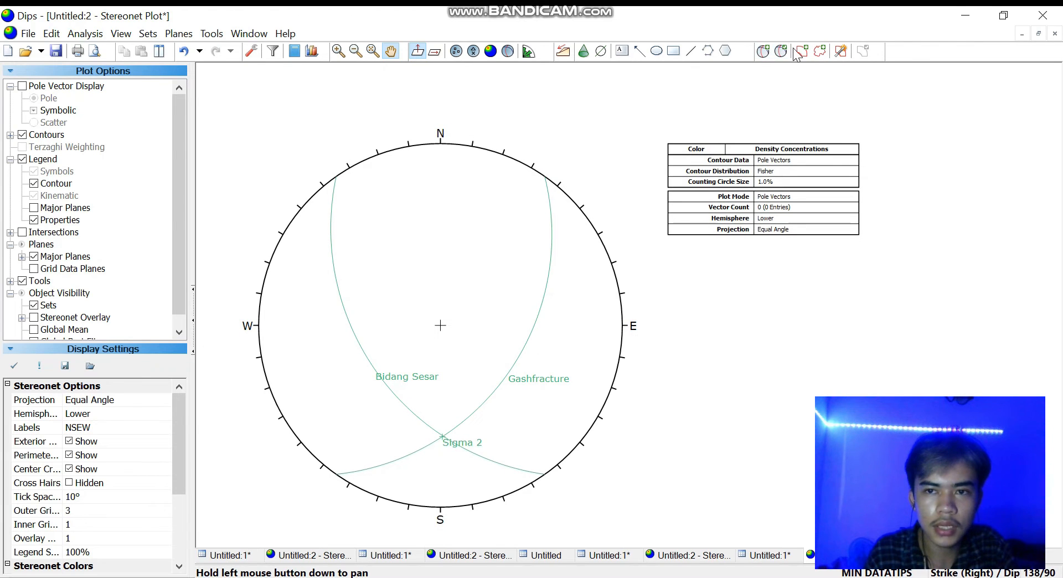
left_click(763, 51)
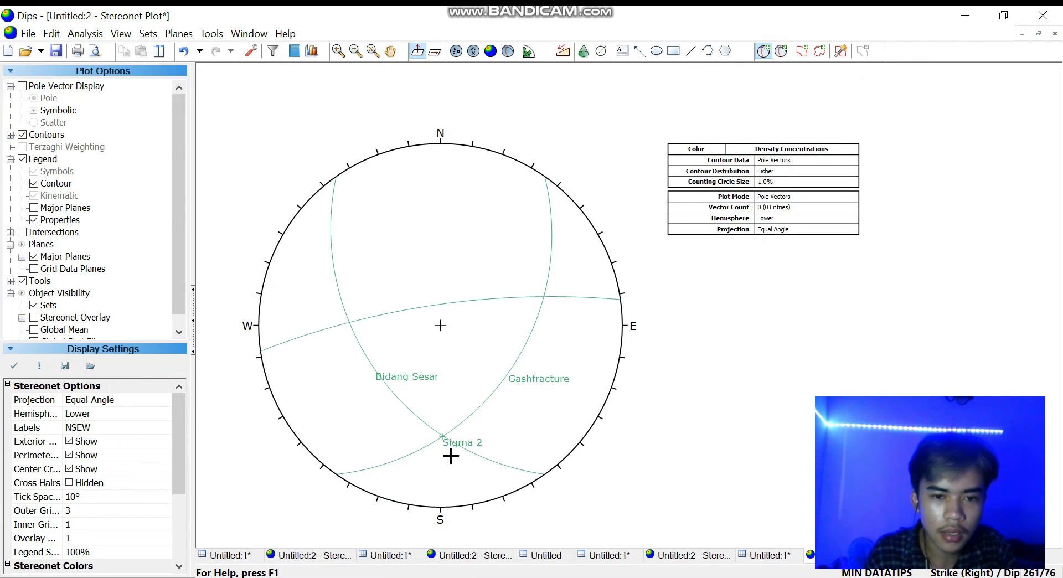
scroll(441, 465, "up", 1)
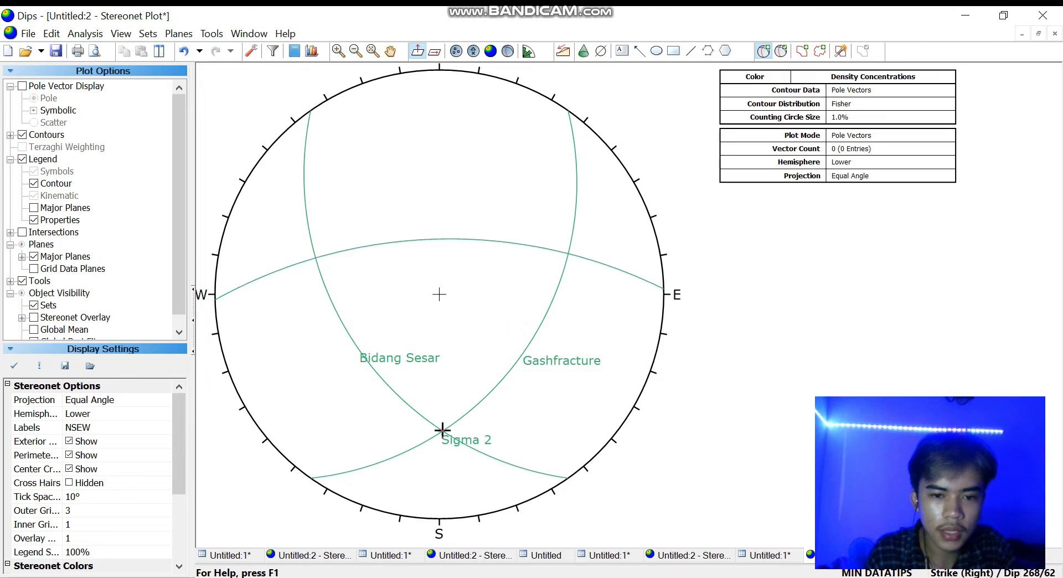
scroll(443, 430, "up", 2)
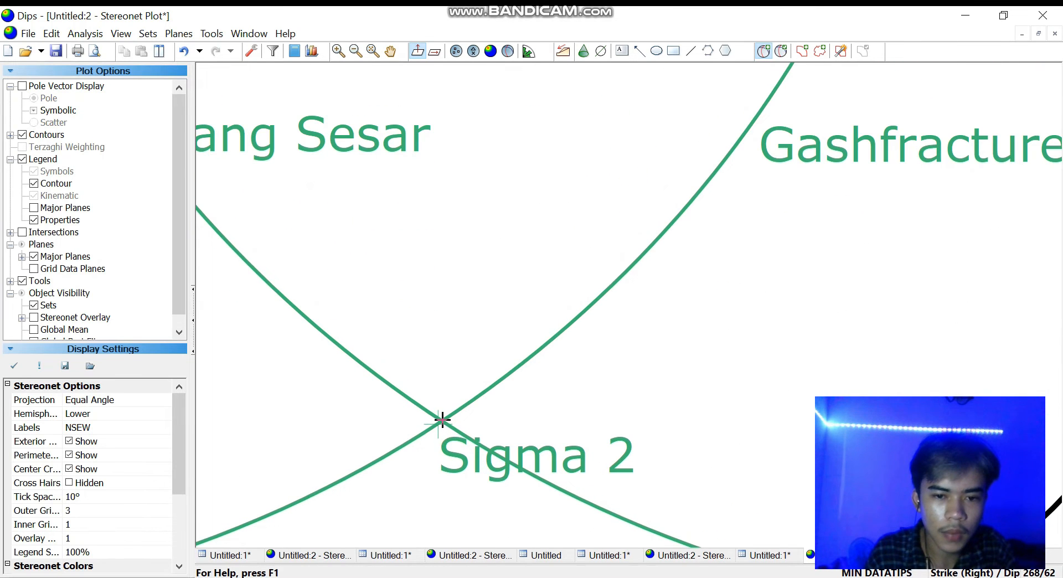
left_click(442, 420)
left_click(591, 237)
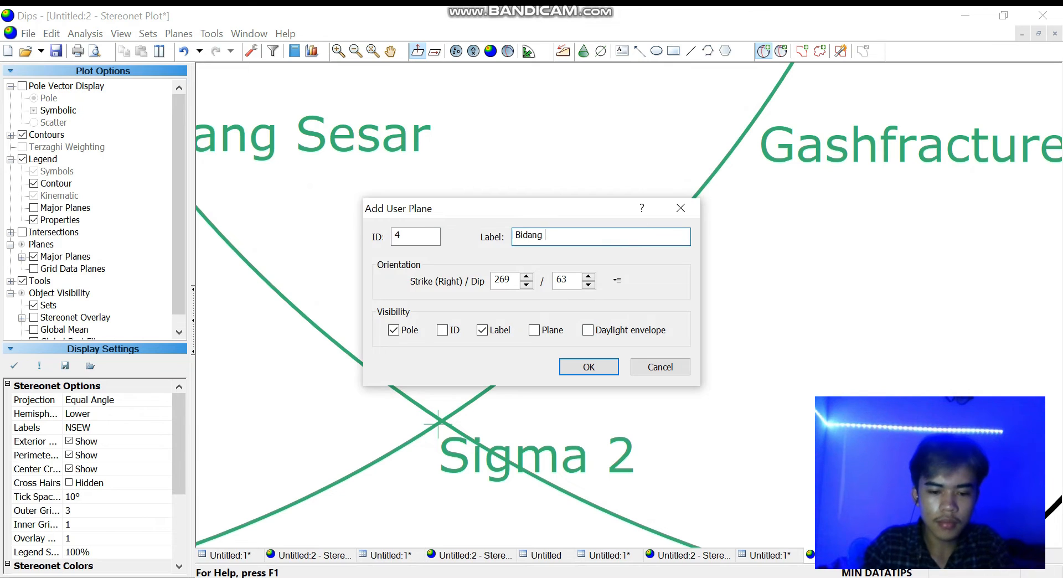
type("Bidang Bantu")
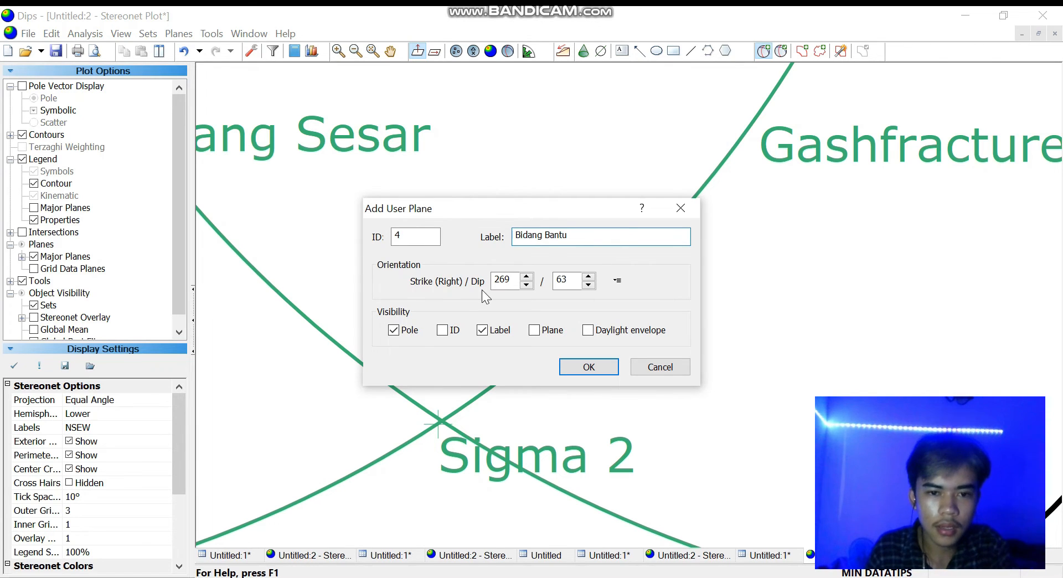
left_click(409, 330)
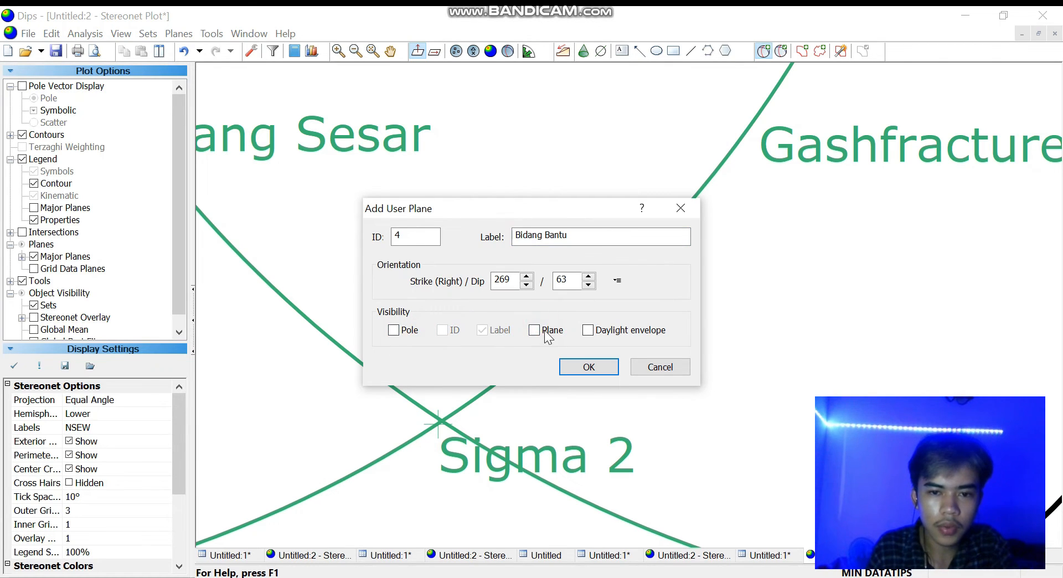
left_click(574, 365)
Add a pole labelled Sigma 1 where the Gashfracture and Bidang Bantu planes intersect (163/62), with its plane hidden
scroll(553, 338, "down", 5)
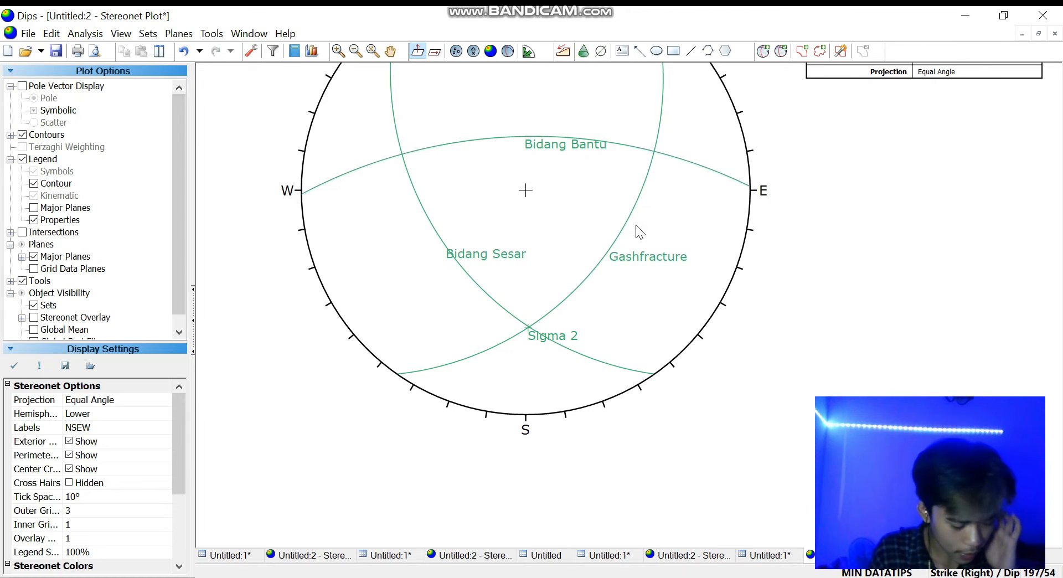
left_click(764, 51)
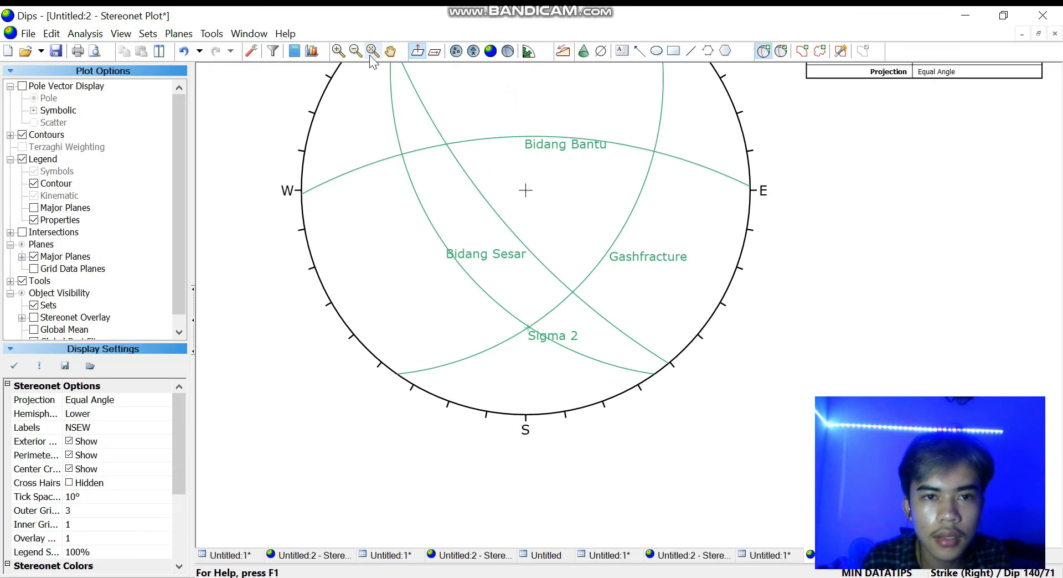
left_click(390, 51)
left_click_drag(631, 145, 541, 242)
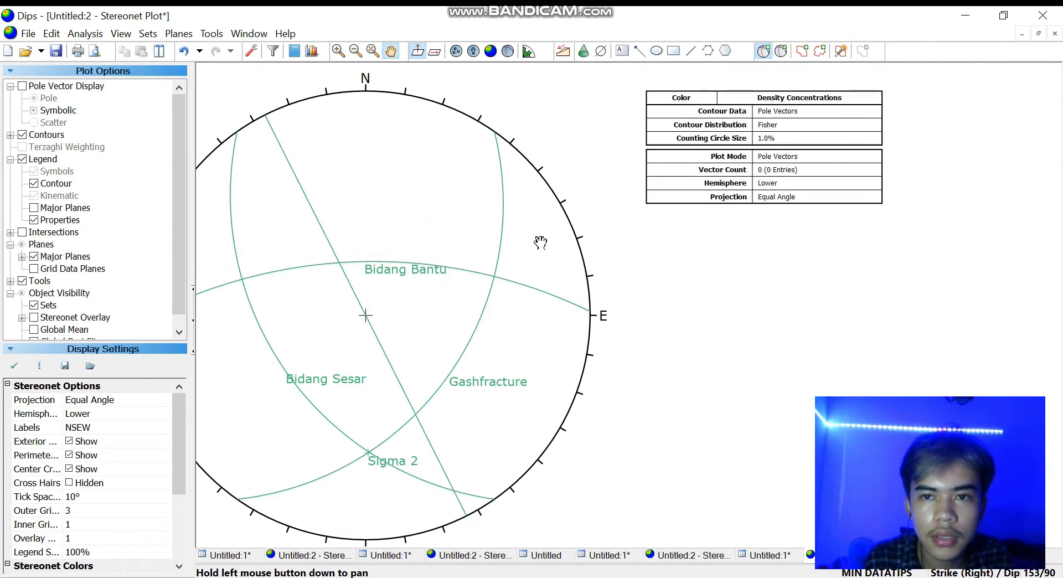
scroll(540, 242, "up", 4)
left_click(764, 53)
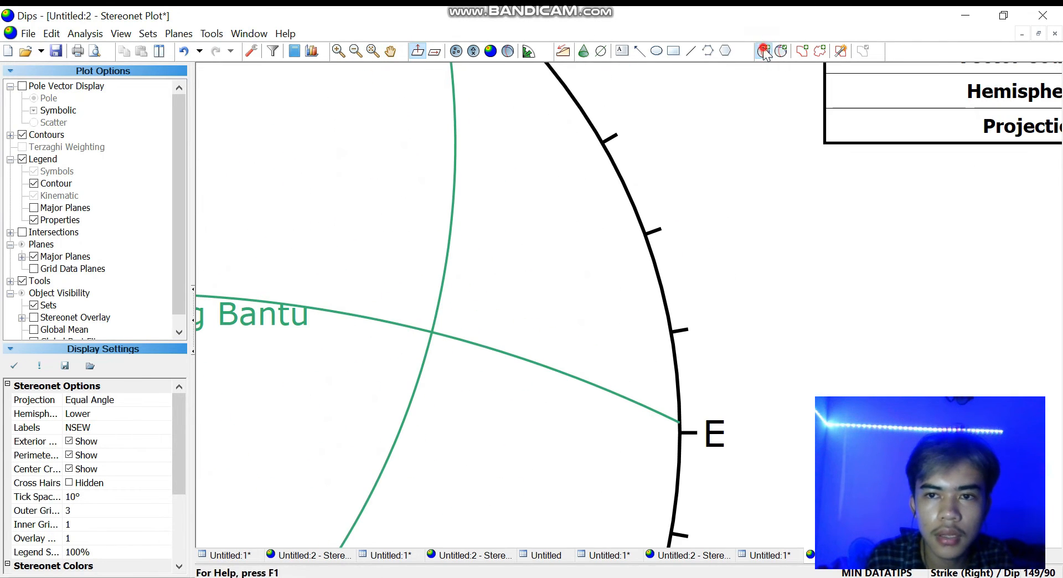
left_click(430, 333)
left_click(632, 236)
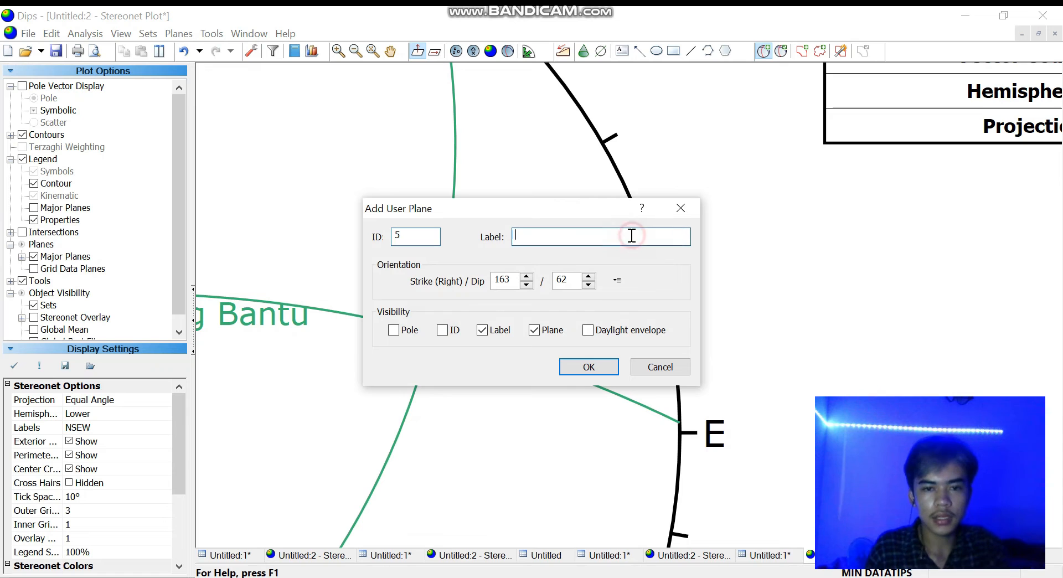
type("Sigma 1")
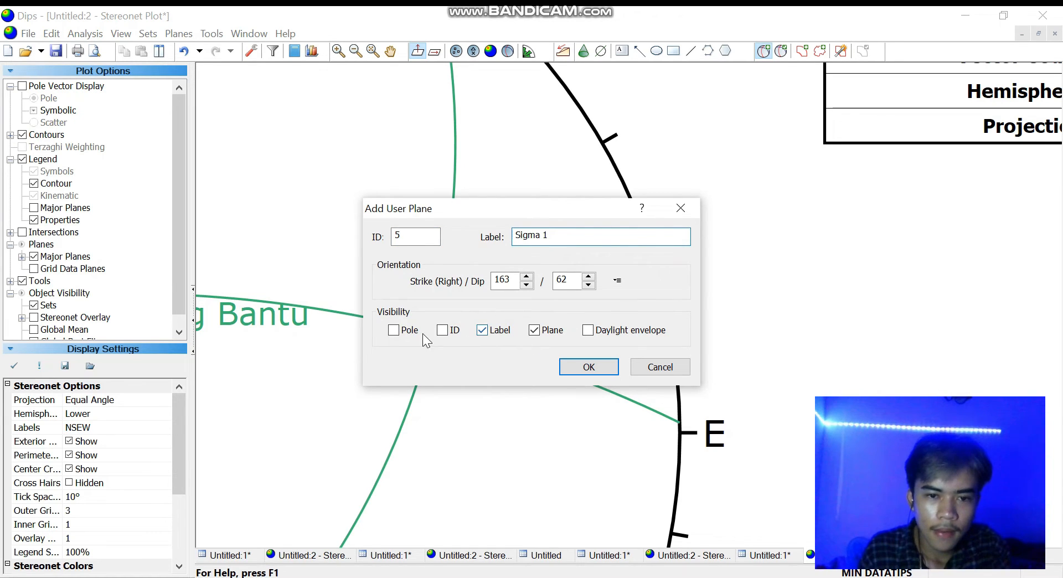
left_click(535, 330)
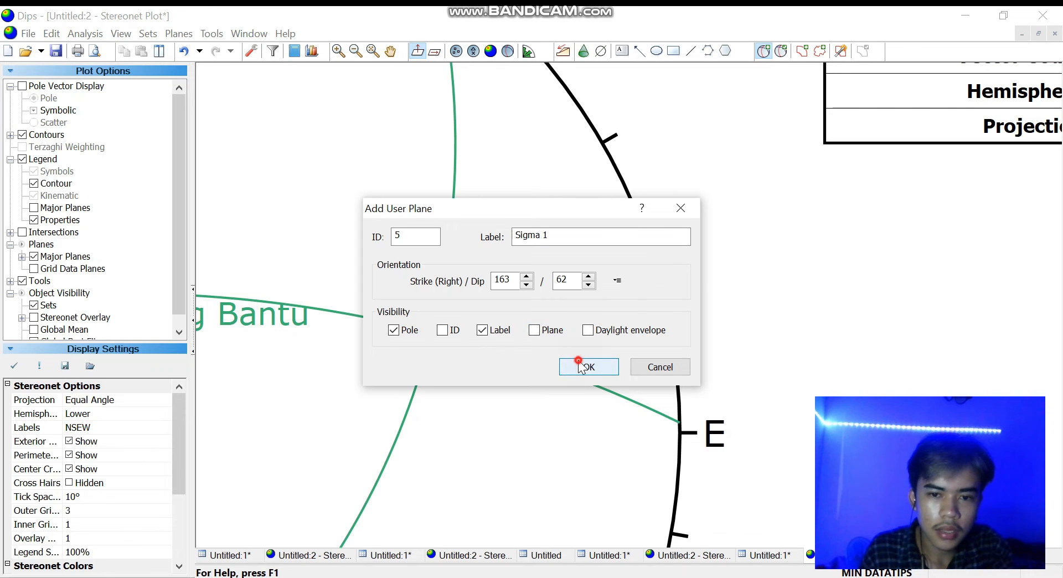
left_click(579, 364)
left_click(211, 33)
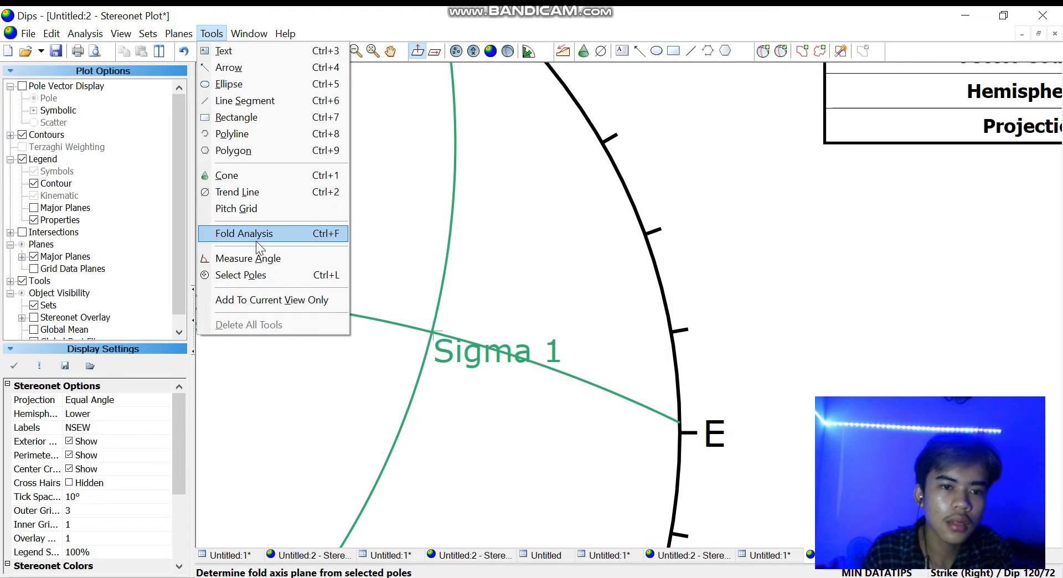
left_click(457, 183)
left_click(390, 159)
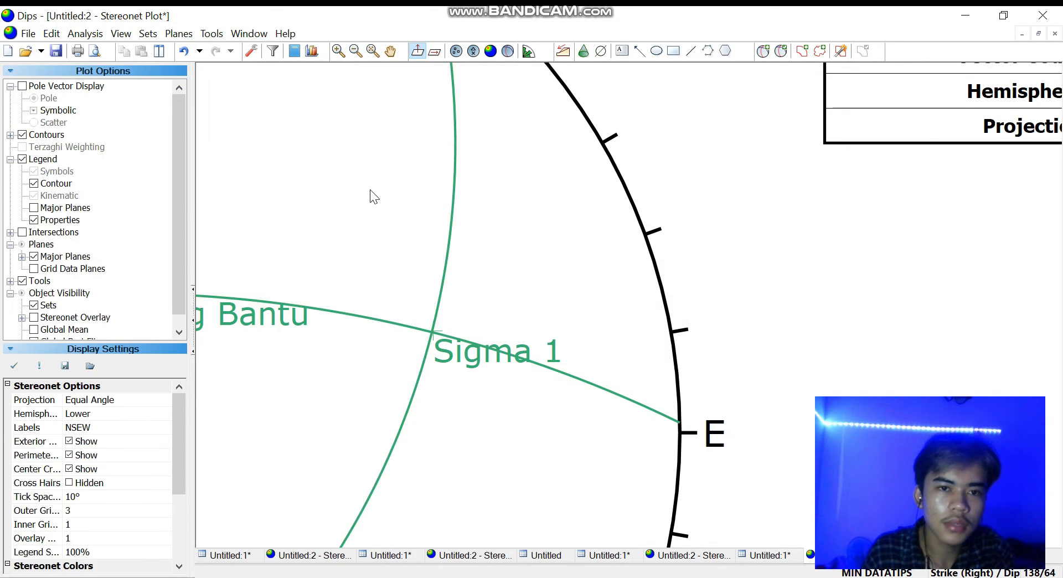
Try to overlay a pitch grid on the stereonet from the Sigma 2 point
scroll(374, 197, "down", 3)
left_click(390, 51)
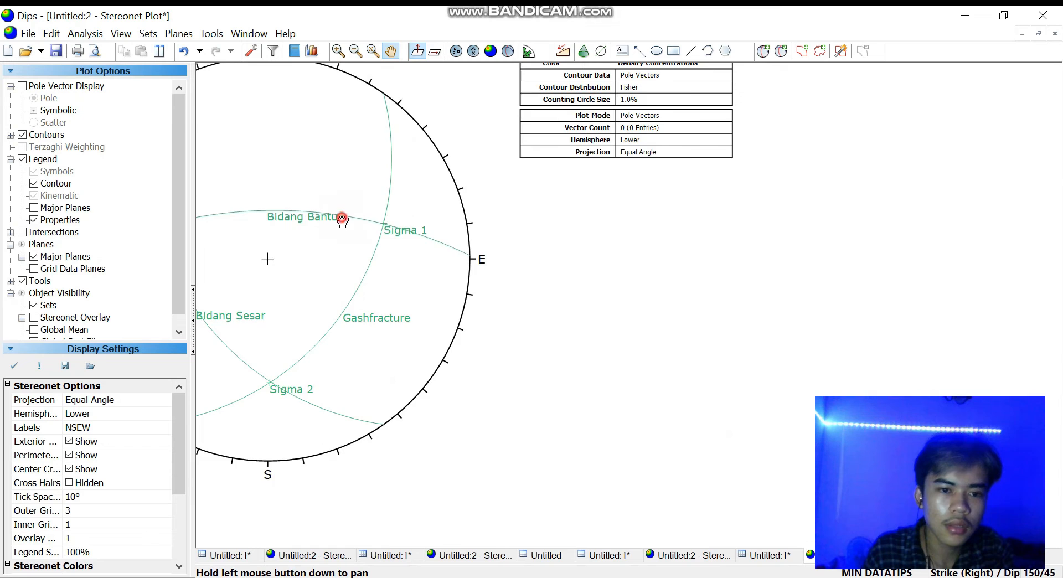
left_click_drag(340, 218, 464, 209)
left_click_drag(336, 217, 392, 194)
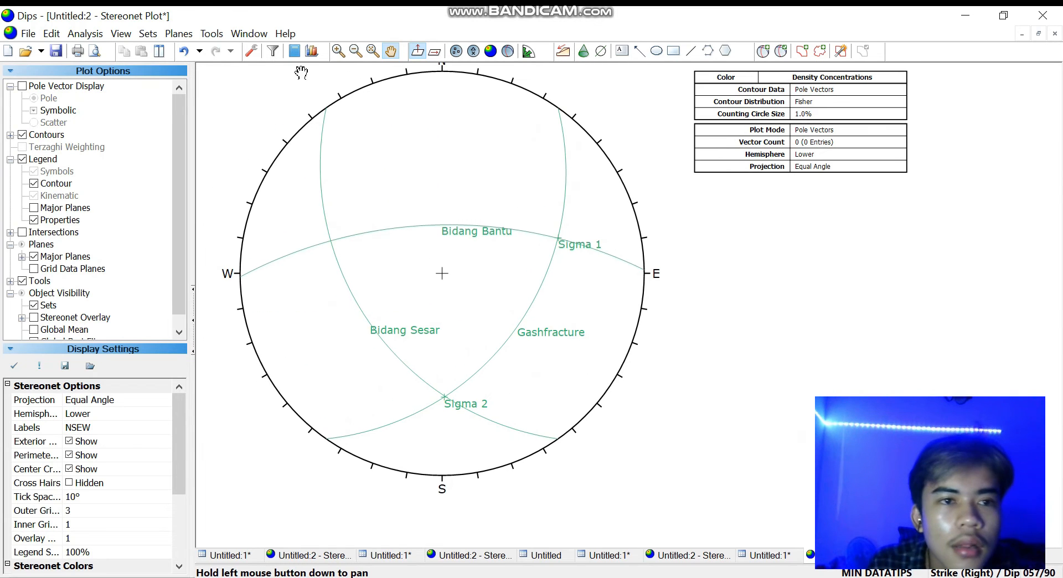
left_click(212, 33)
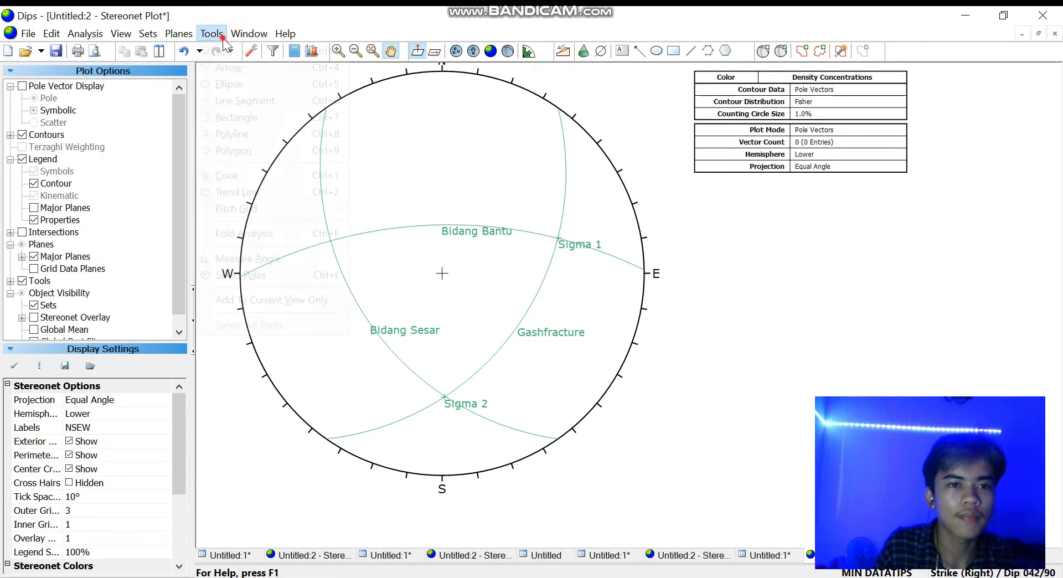
left_click(261, 203)
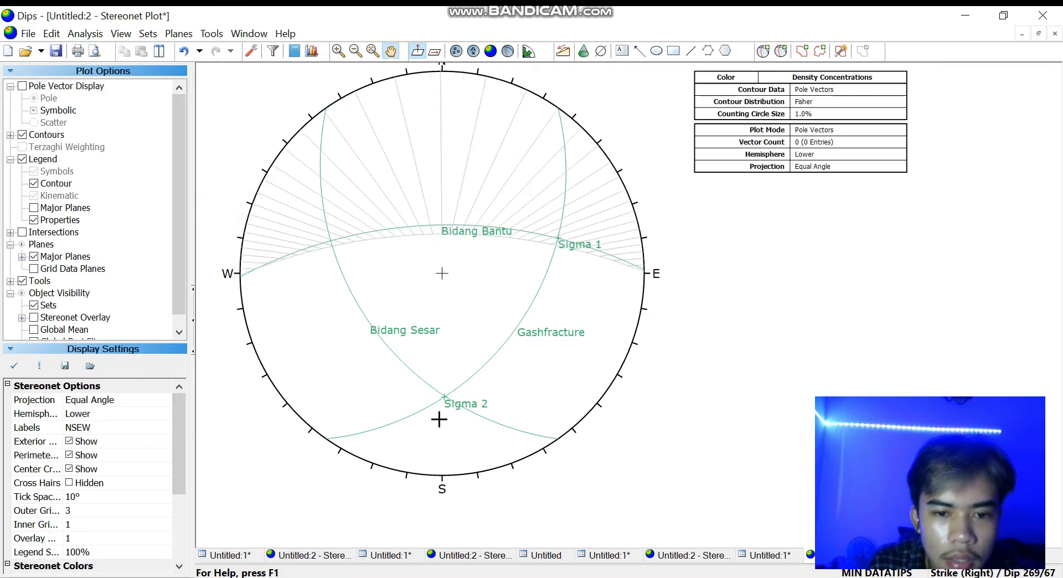
scroll(443, 395, "up", 2)
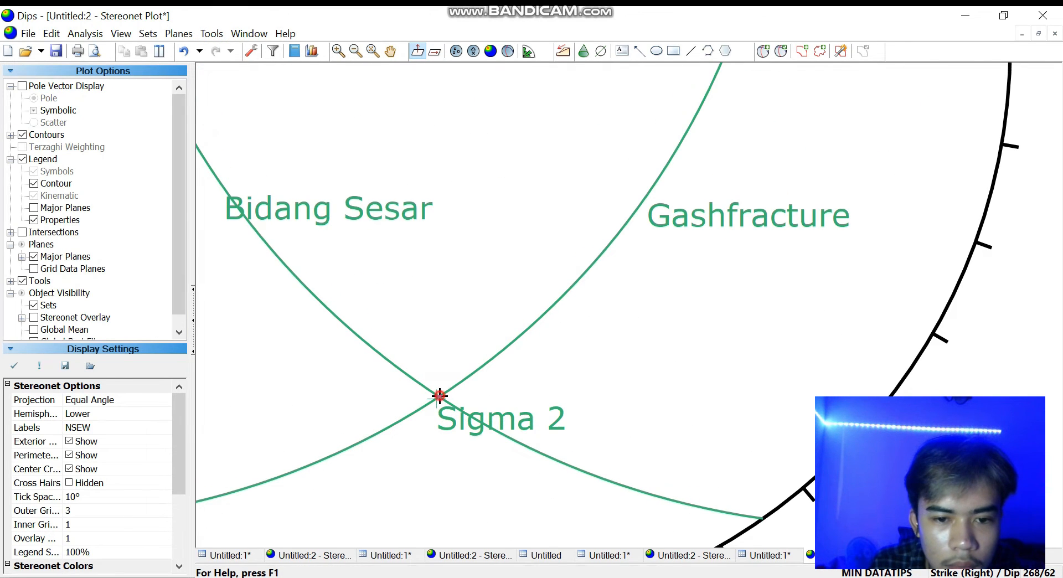
scroll(515, 174, "down", 2)
scroll(520, 174, "up", 3)
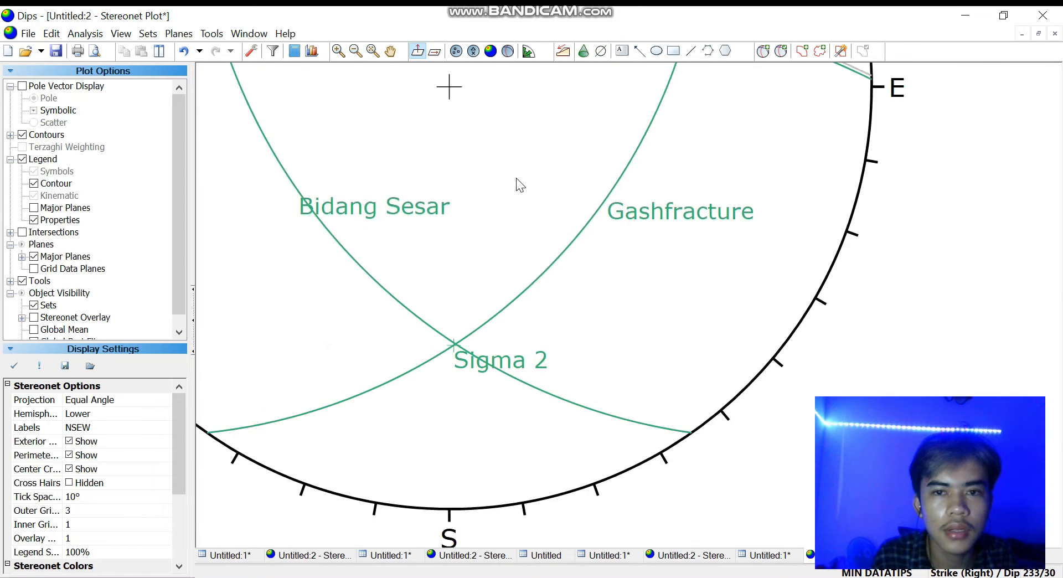
scroll(517, 182, "down", 4)
scroll(527, 199, "up", 1)
scroll(529, 199, "down", 1)
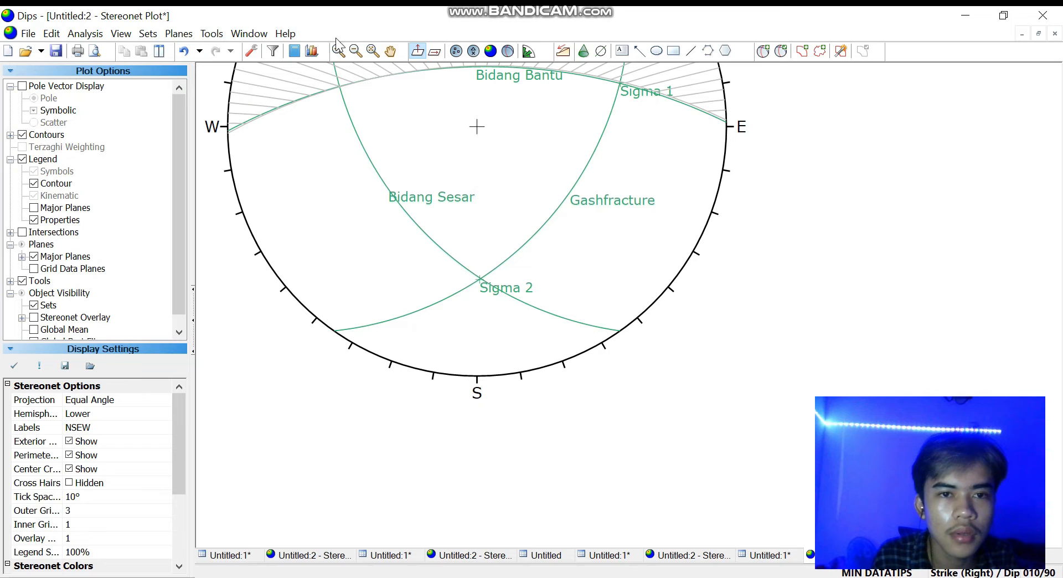
left_click(390, 51)
left_click(480, 125)
left_click_drag(475, 177, 456, 276)
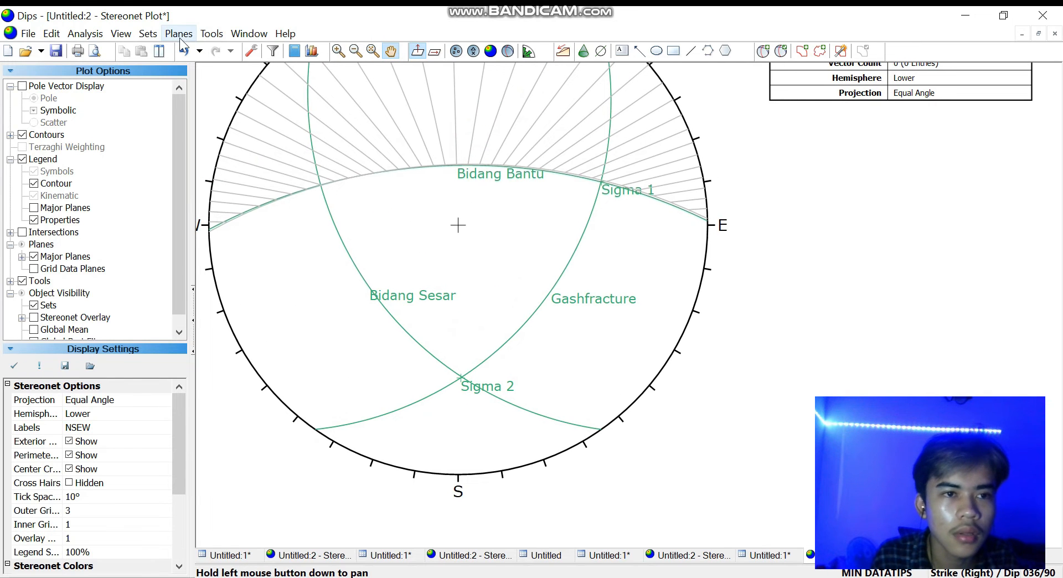
Start another pitch grid on the stereonet and undo the pitch grid placement
left_click(211, 33)
left_click(238, 208)
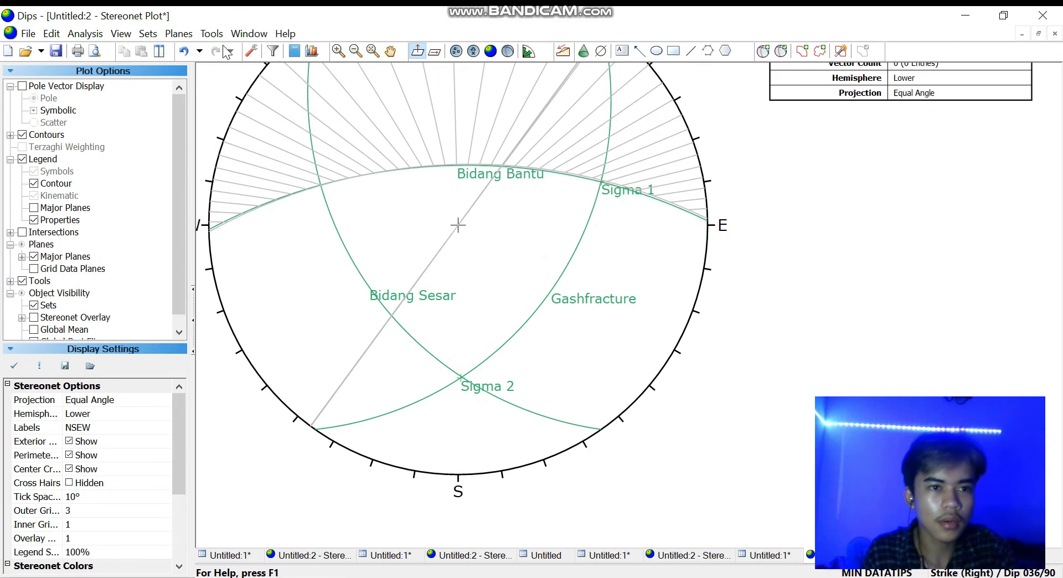
left_click(182, 54)
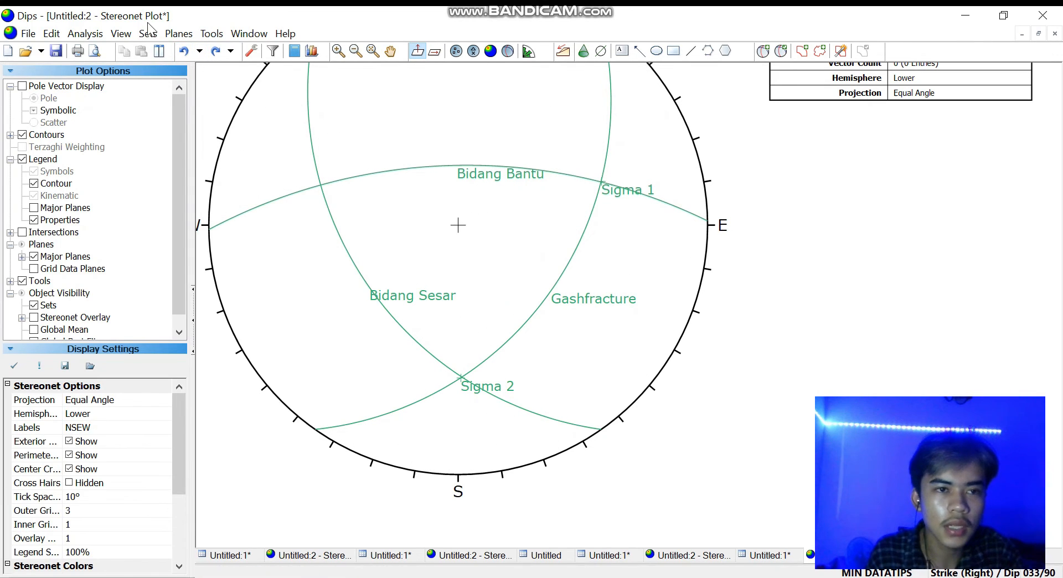
Overlay a pitch grid centred on the Sigma 2 point so that it follows the Bidang Bantu plane
left_click(212, 33)
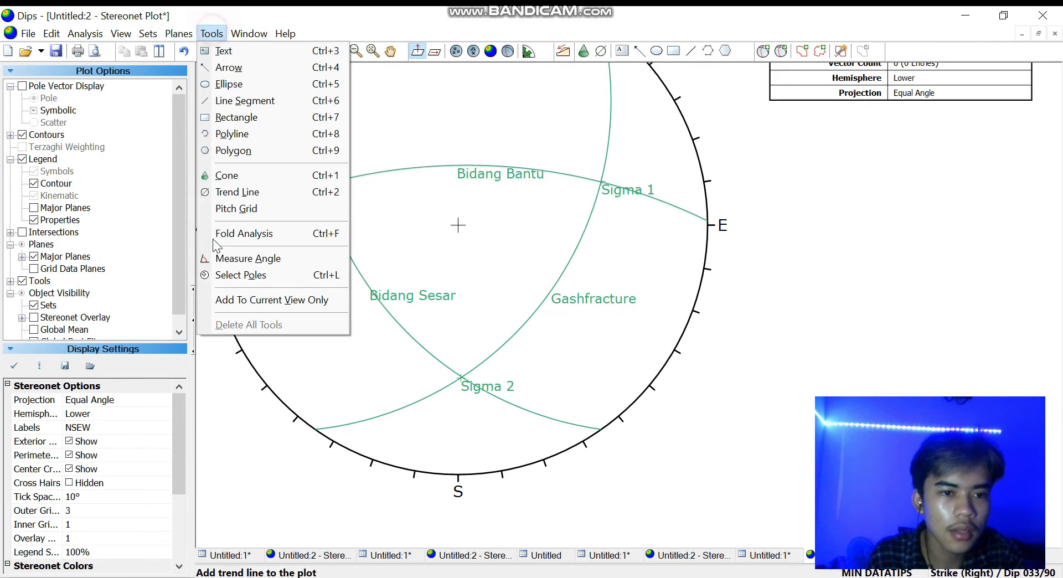
left_click(253, 208)
scroll(550, 418, "up", 5)
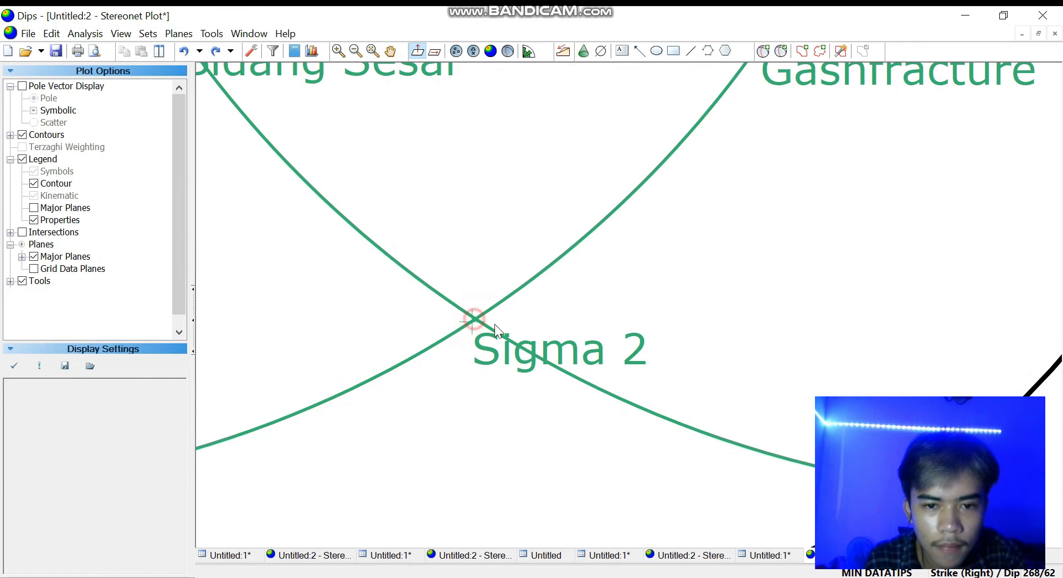
scroll(494, 324, "up", 1)
scroll(498, 308, "down", 6)
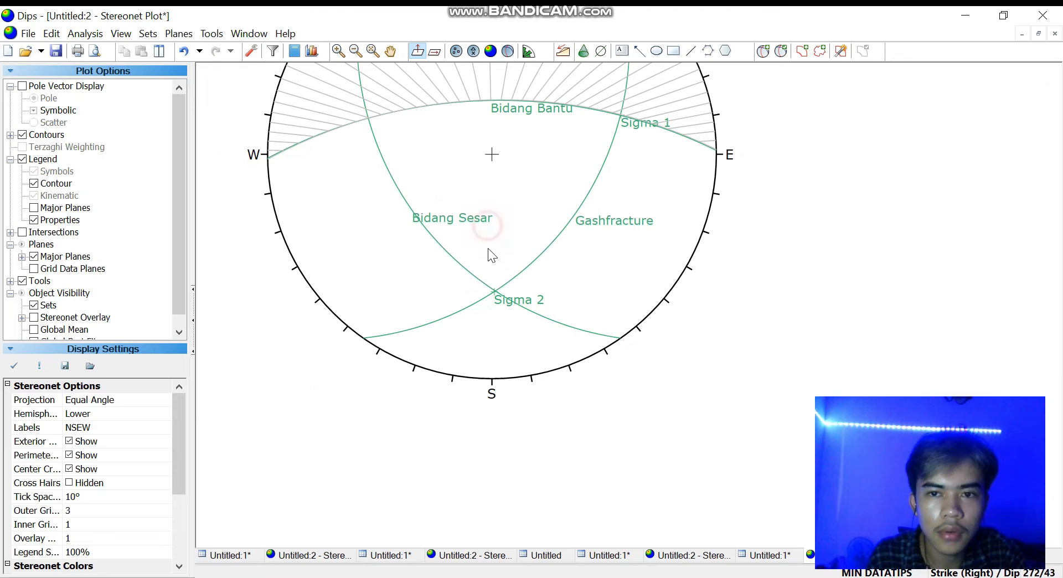
Add a pole labelled Sigma 3 on the Bidang Bantu plane at 36/41 using the pitch grid, showing only its pole and label
left_click(390, 51)
left_click_drag(527, 207, 515, 375)
scroll(449, 415, "down", 1)
scroll(515, 375, "up", 3)
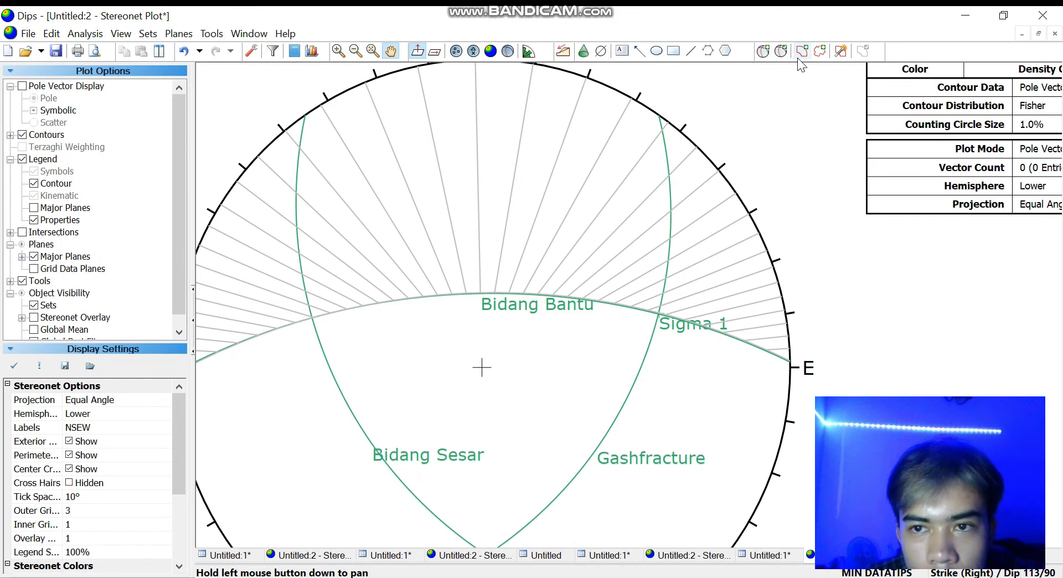
left_click(762, 52)
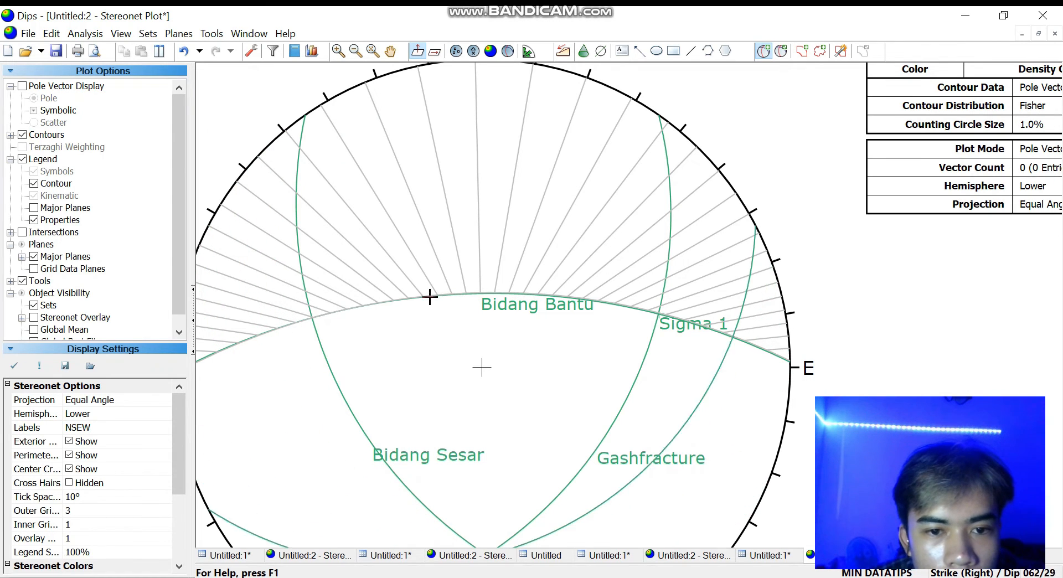
left_click(388, 300)
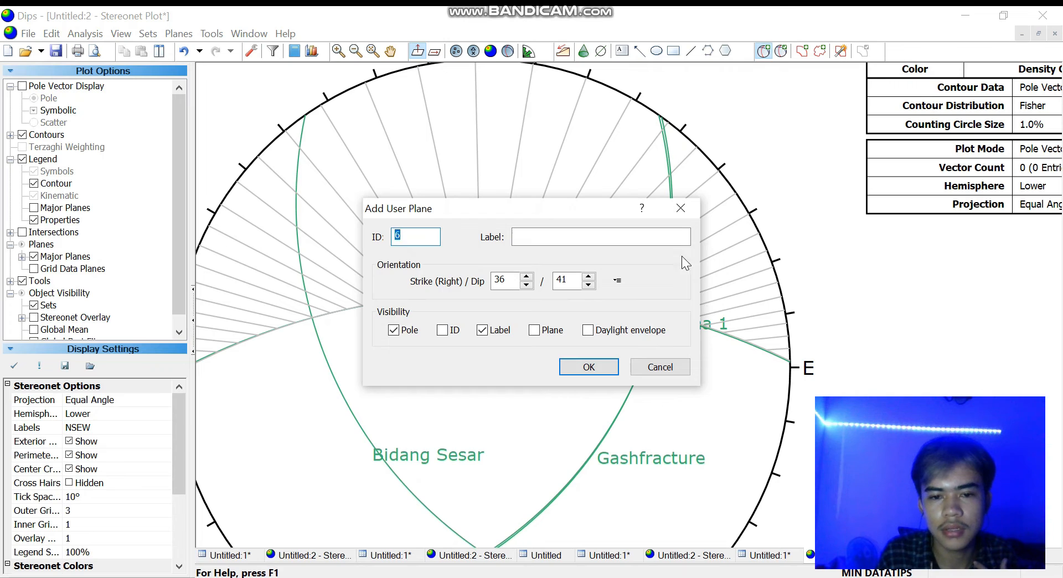
left_click(606, 239)
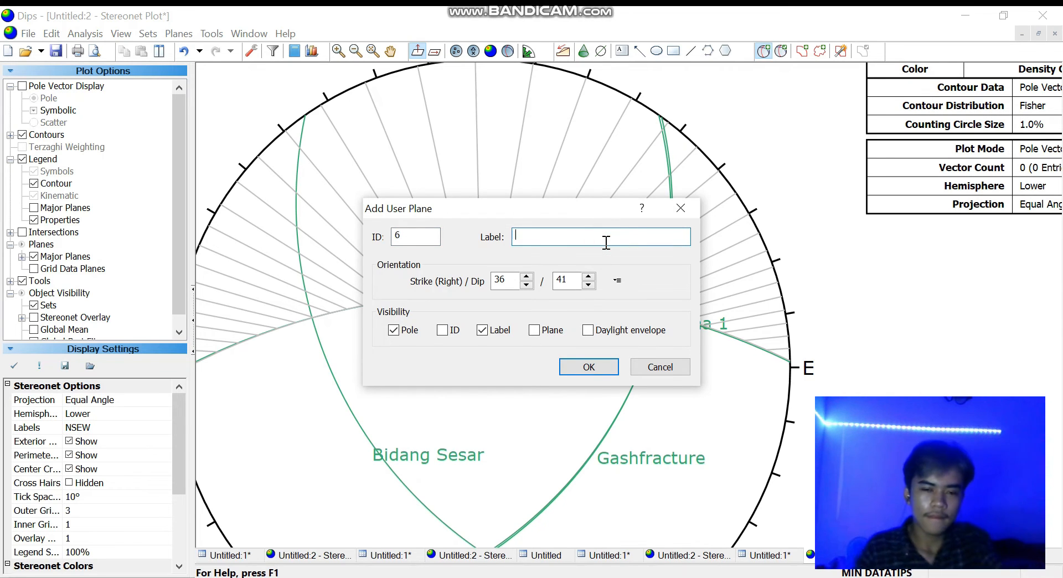
type("Siga")
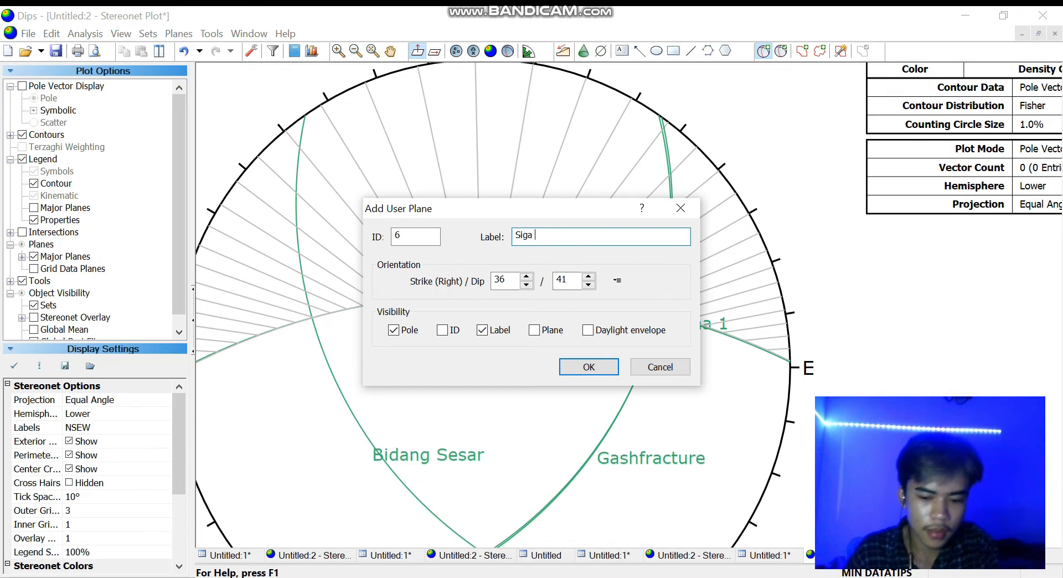
key("BackSpace")
key("BackSpace")
type("ma 3")
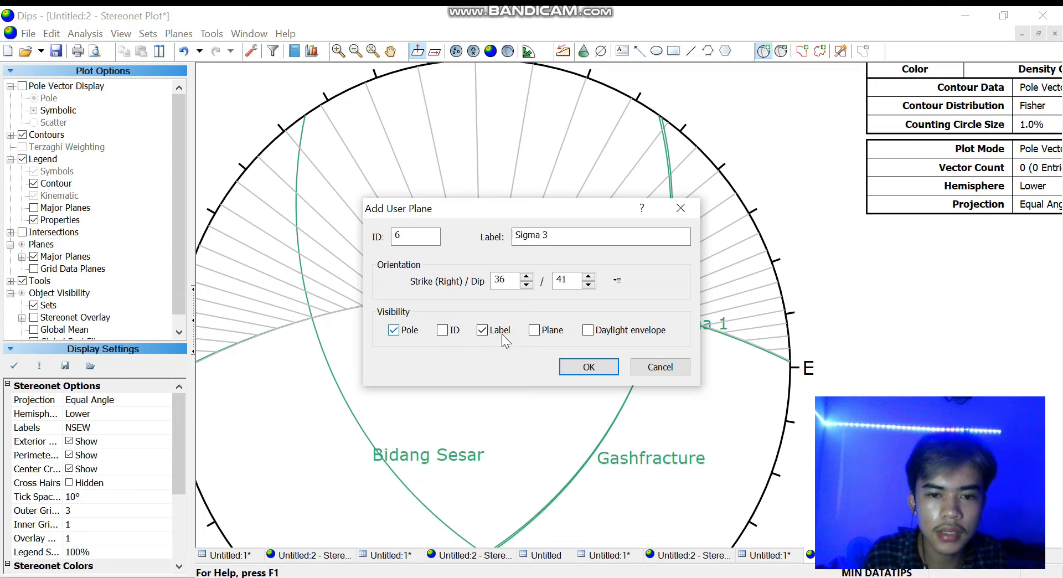
left_click(590, 366)
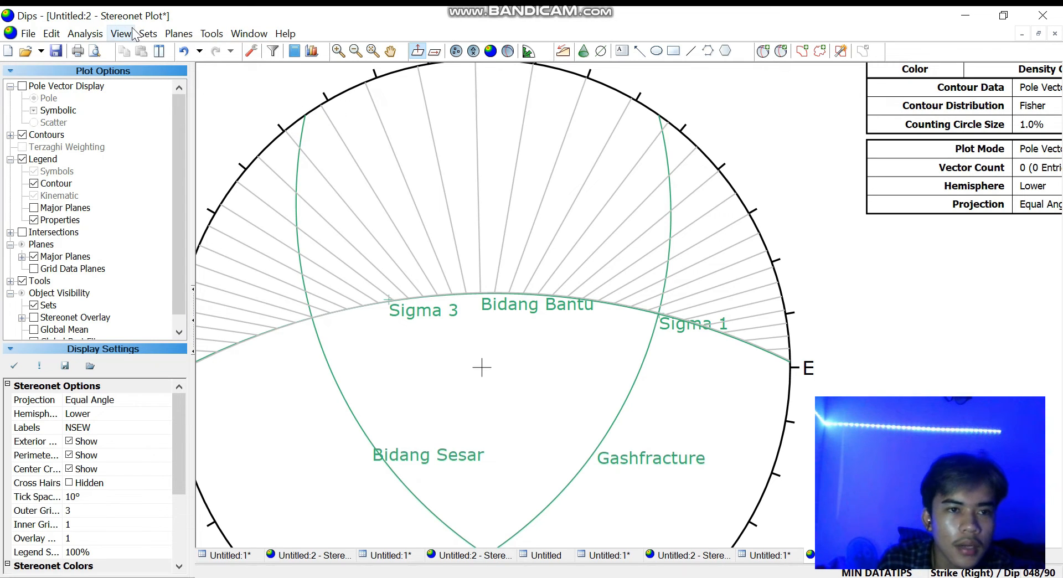
Delete all tools from the stereonet and show the major planes in the legend
left_click(212, 33)
left_click(276, 325)
scroll(611, 285, "down", 5)
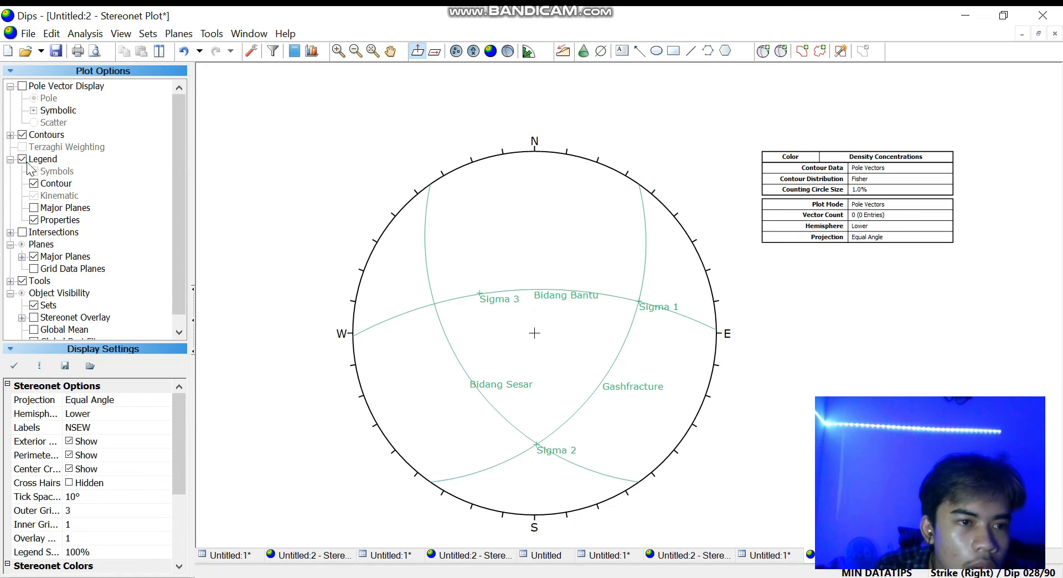
left_click(34, 207)
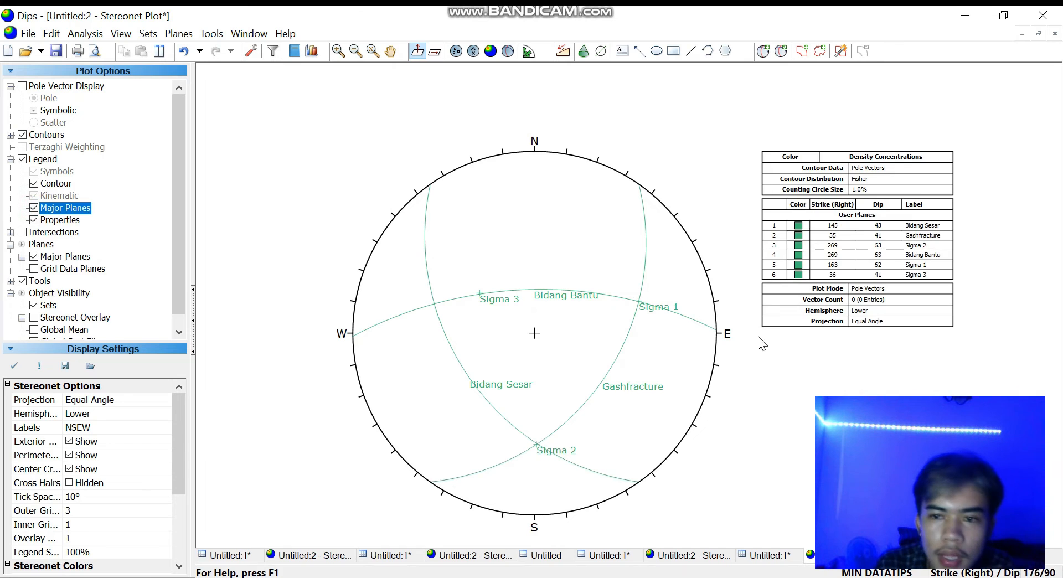
scroll(615, 314, "up", 1)
left_click(656, 261)
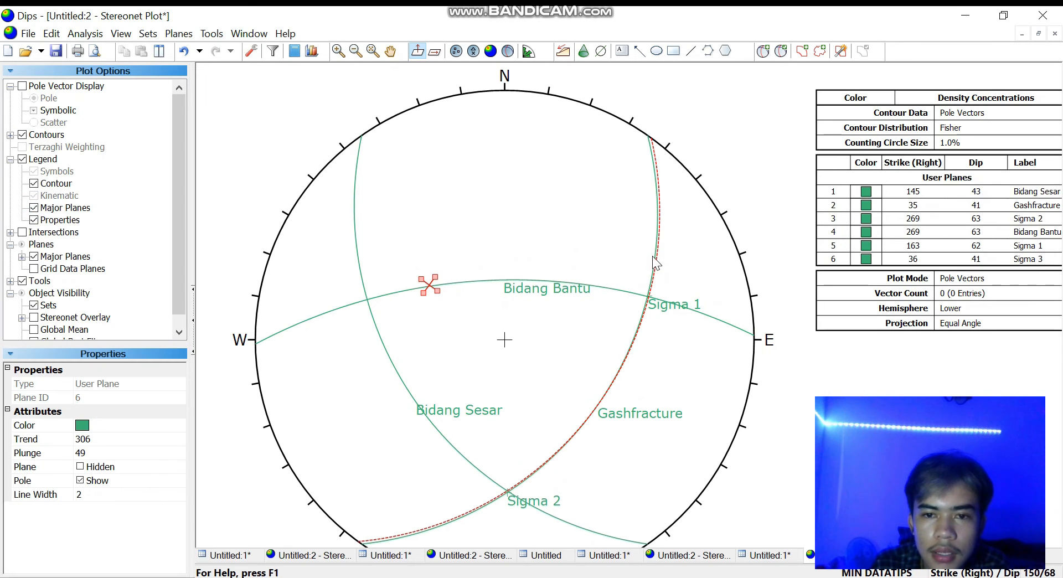
right_click(658, 258)
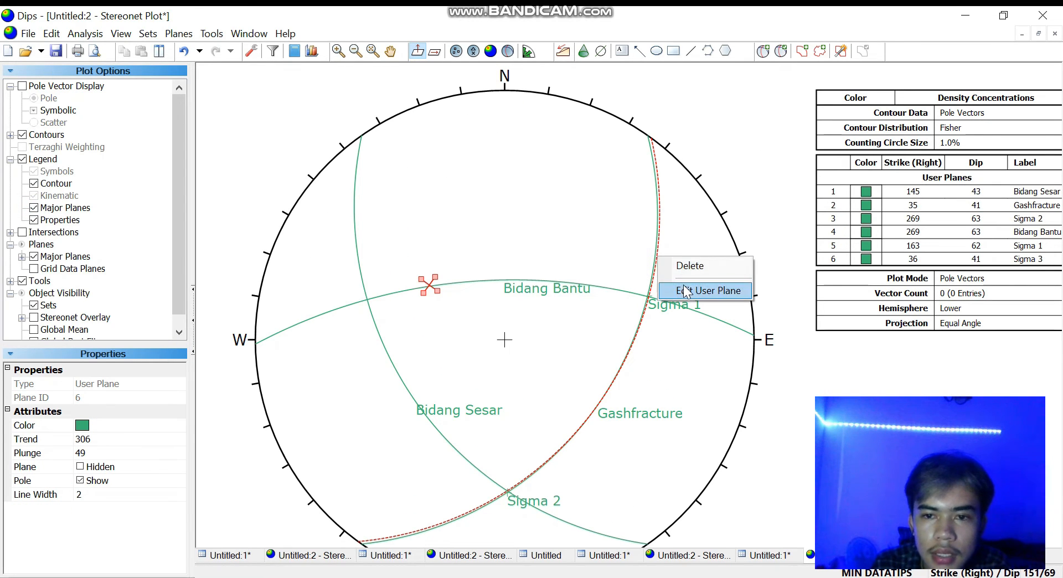
left_click(572, 286)
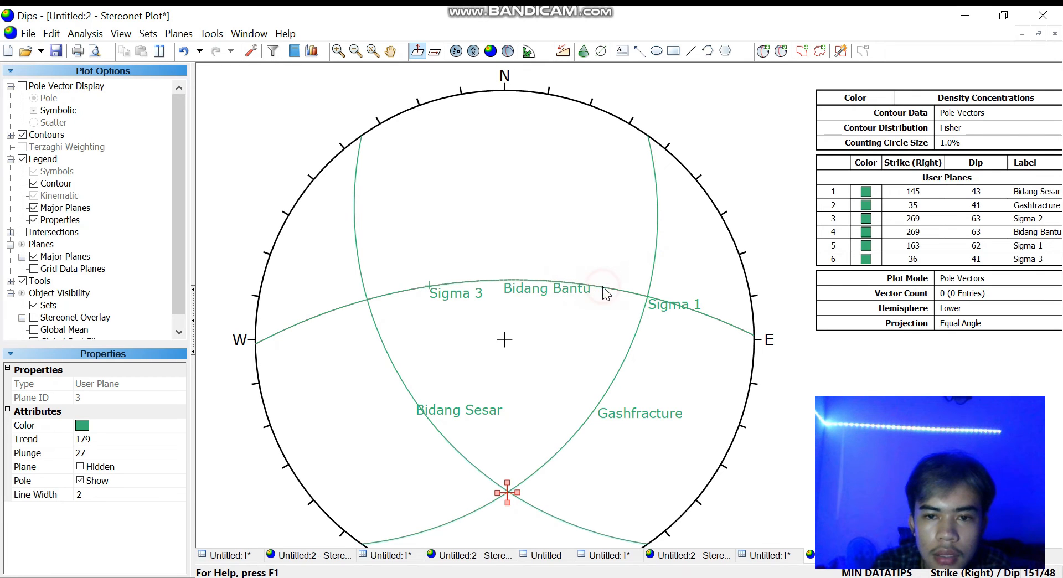
Edit the user planes to colour Gashfracture dark green and Sigma 2 red
left_click(360, 273)
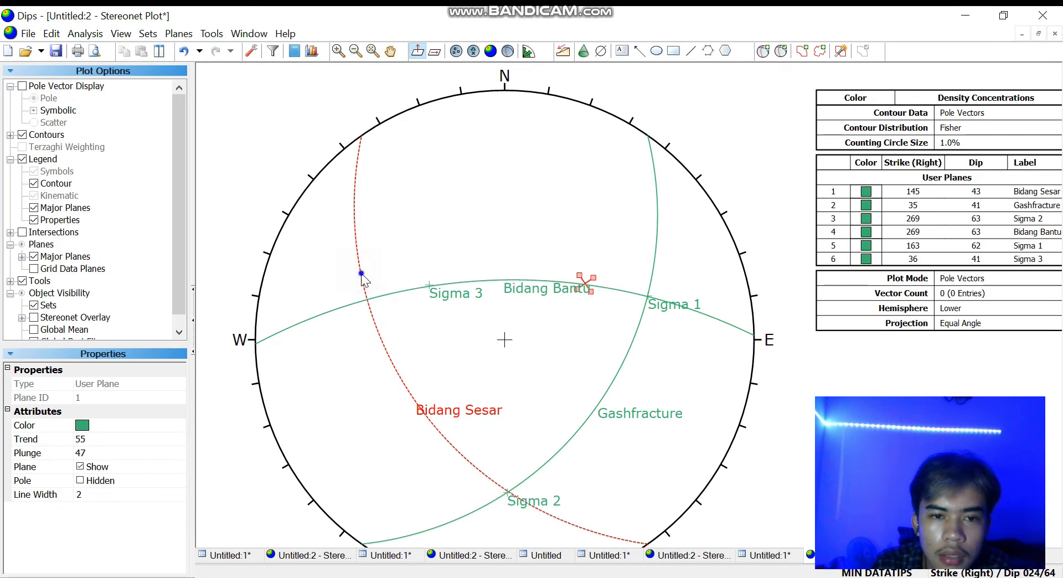
right_click(361, 274)
left_click(388, 306)
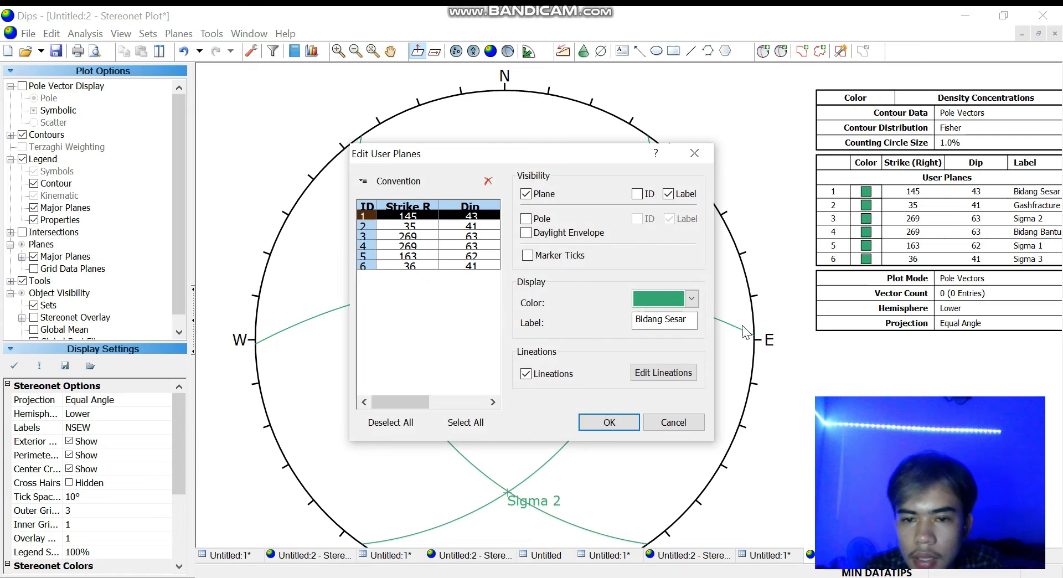
left_click(477, 225)
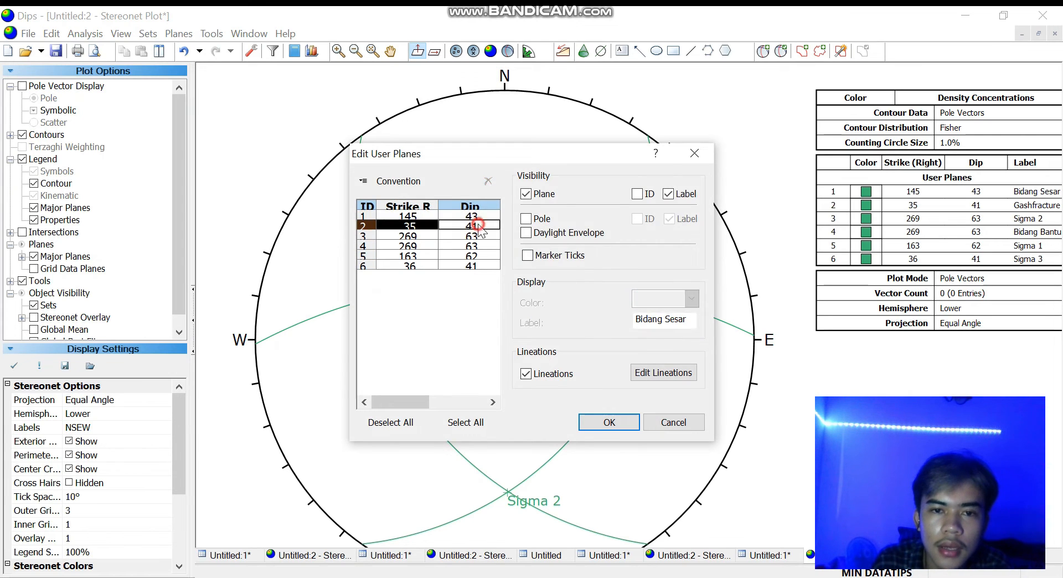
left_click(692, 299)
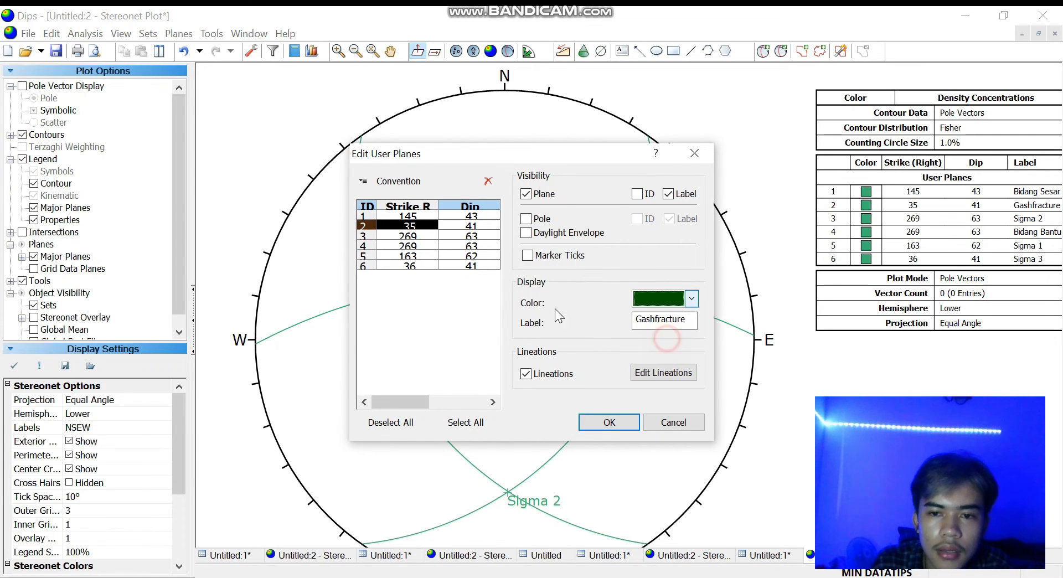
left_click(455, 235)
left_click(682, 300)
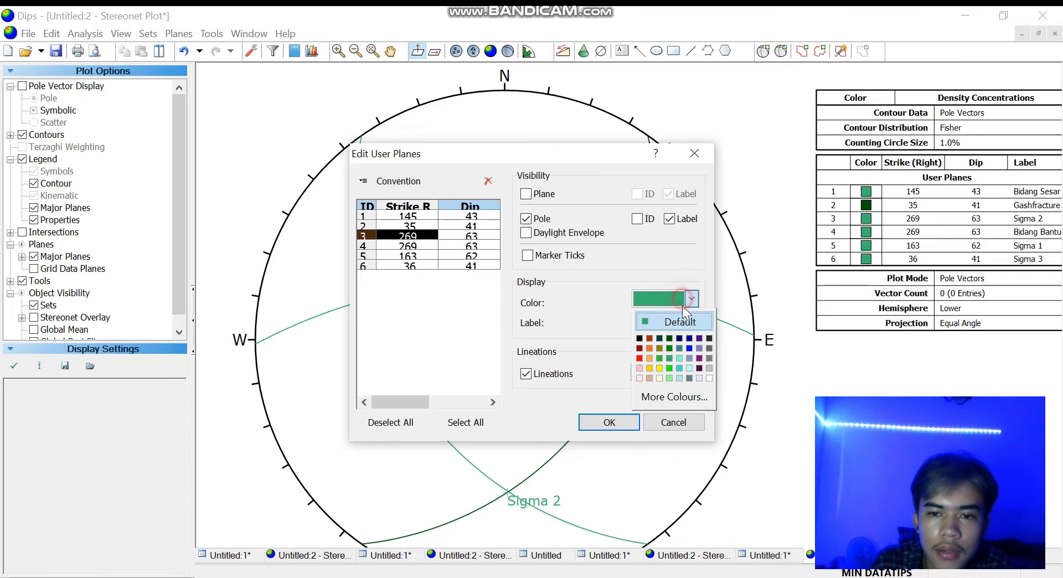
left_click(643, 357)
Set the display colour of Bidang Bantu to dark red and of Sigma 1 to dark purple
left_click(467, 246)
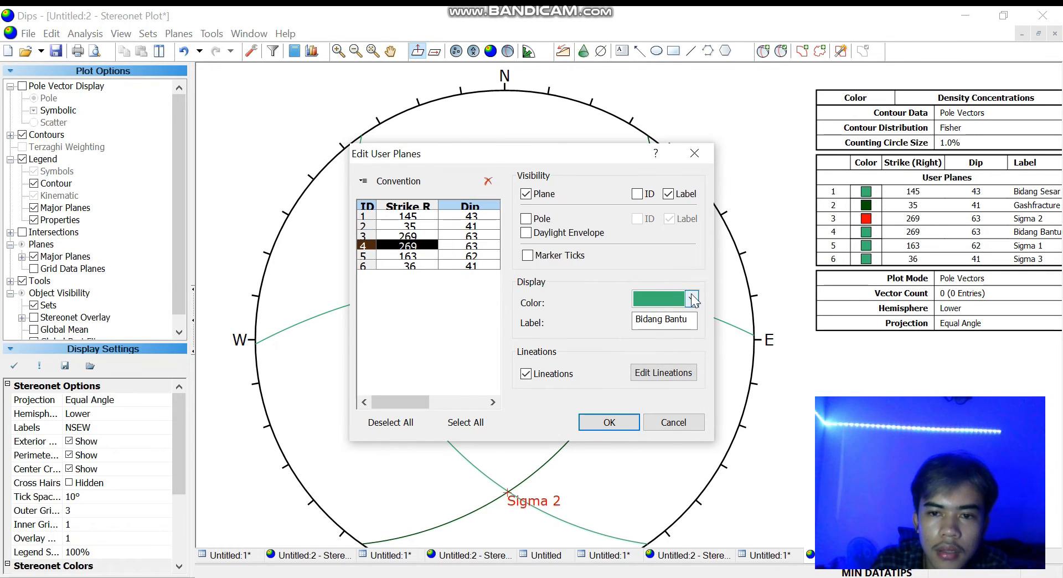
left_click(692, 299)
left_click(645, 348)
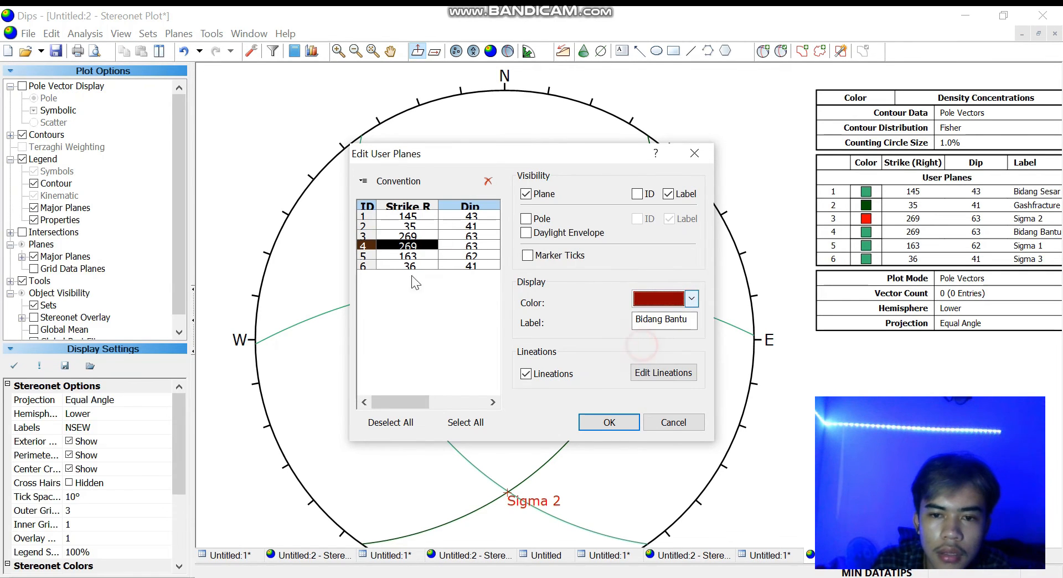
left_click(469, 256)
left_click(691, 300)
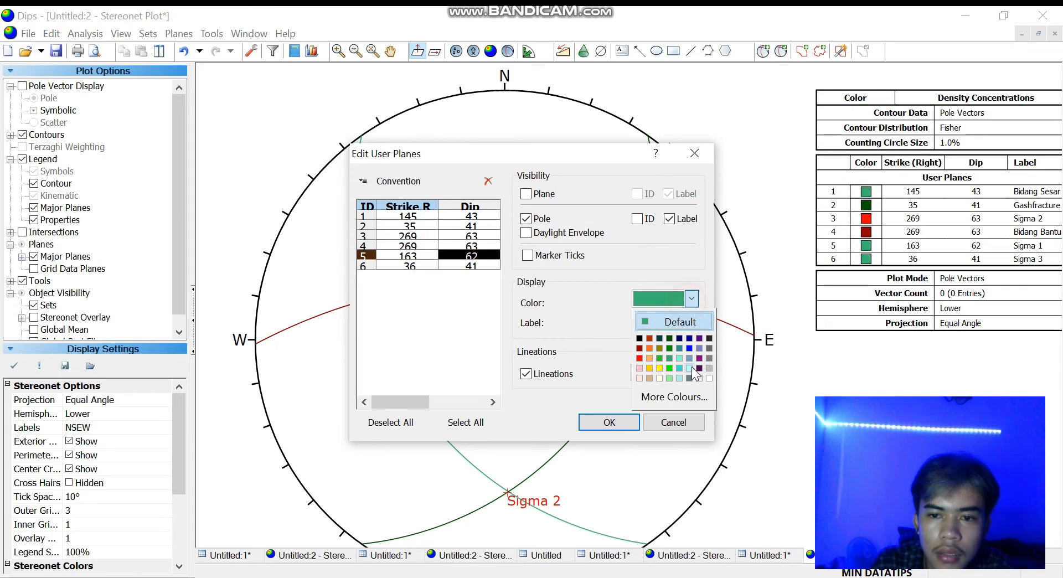
left_click(700, 369)
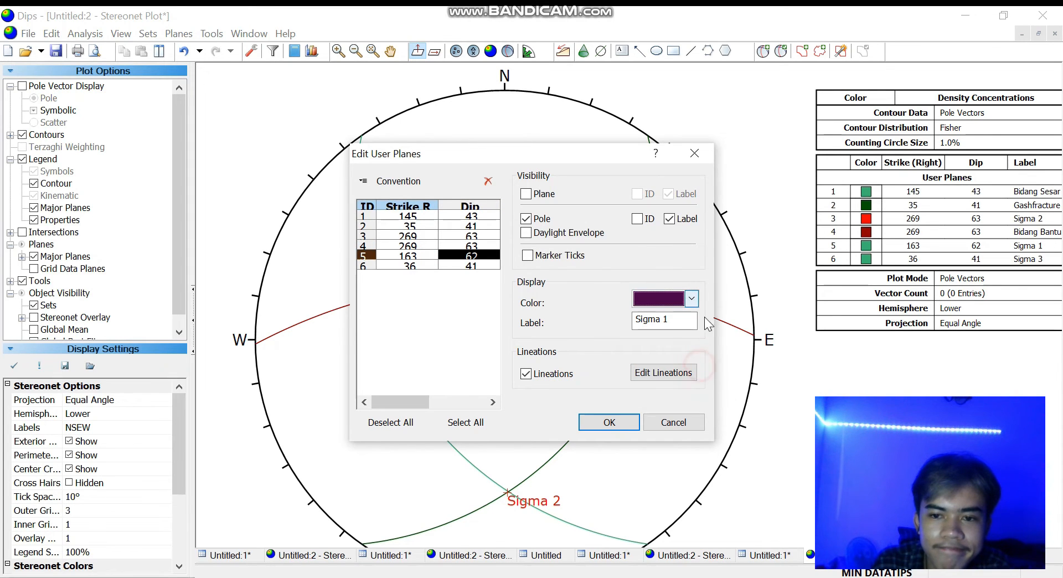
Set the display colour of Sigma 3 to blue and apply the user plane edits
left_click(425, 266)
left_click(691, 300)
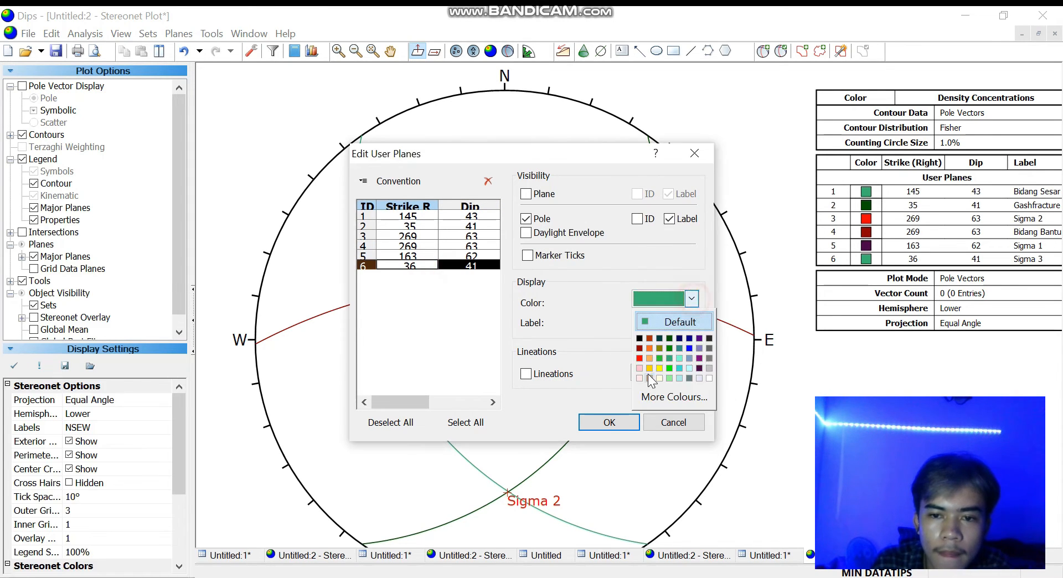
left_click(693, 347)
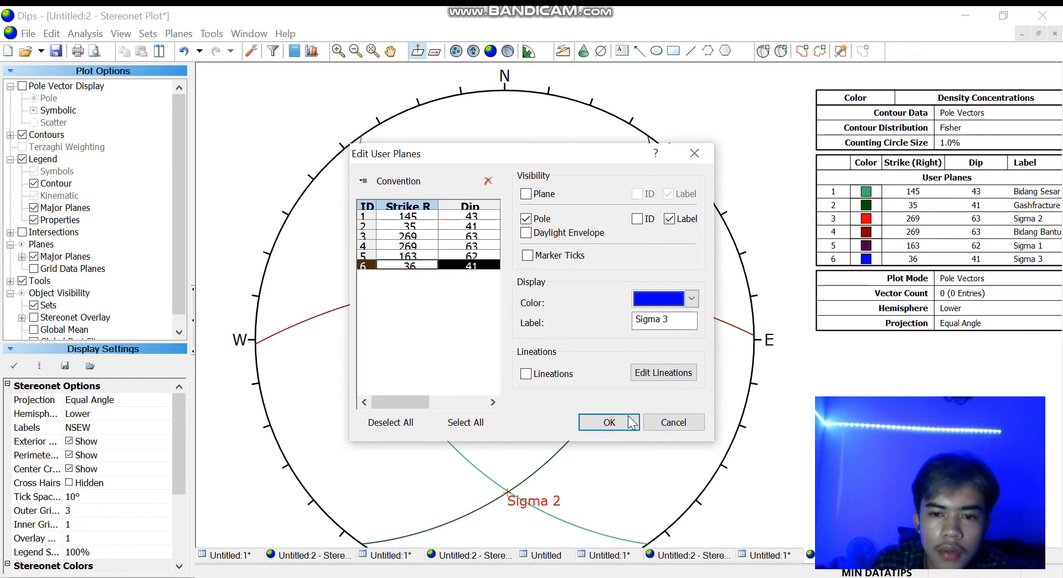
left_click(618, 423)
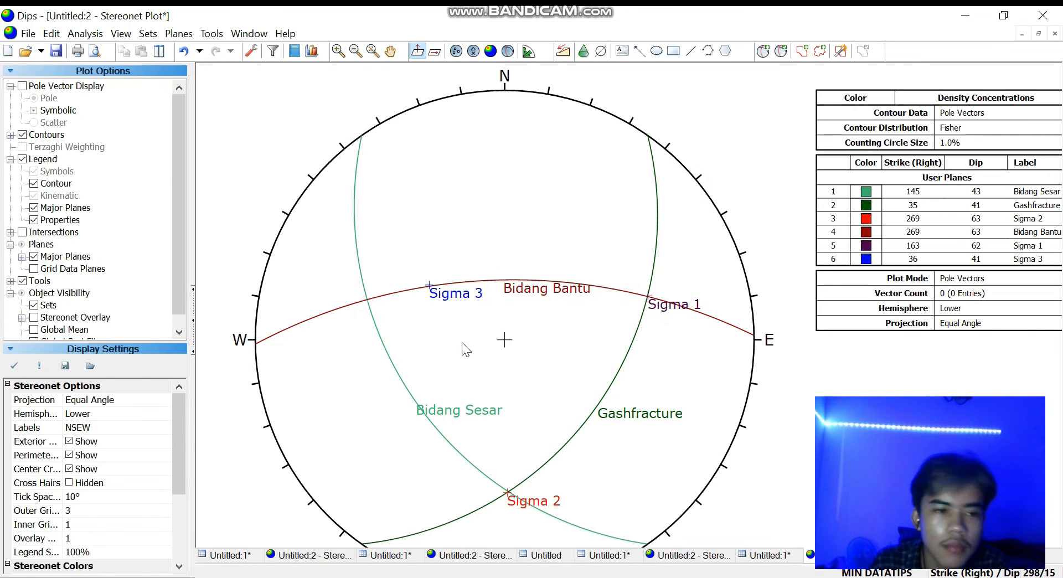
Show the stereonet overlay on the plot and switch it to the Equatorial grid
scroll(83, 326, "down", 1)
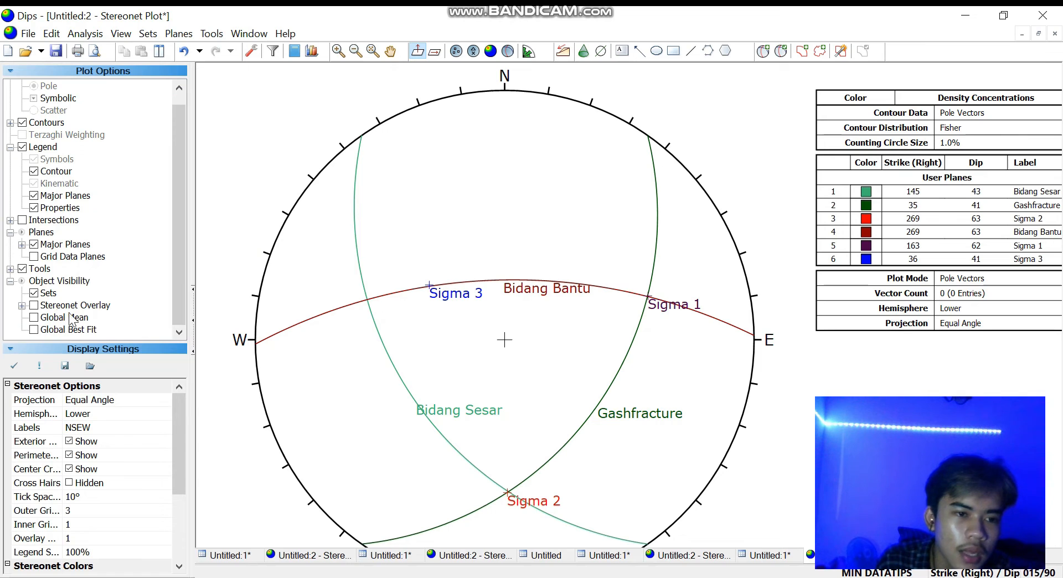
left_click(34, 306)
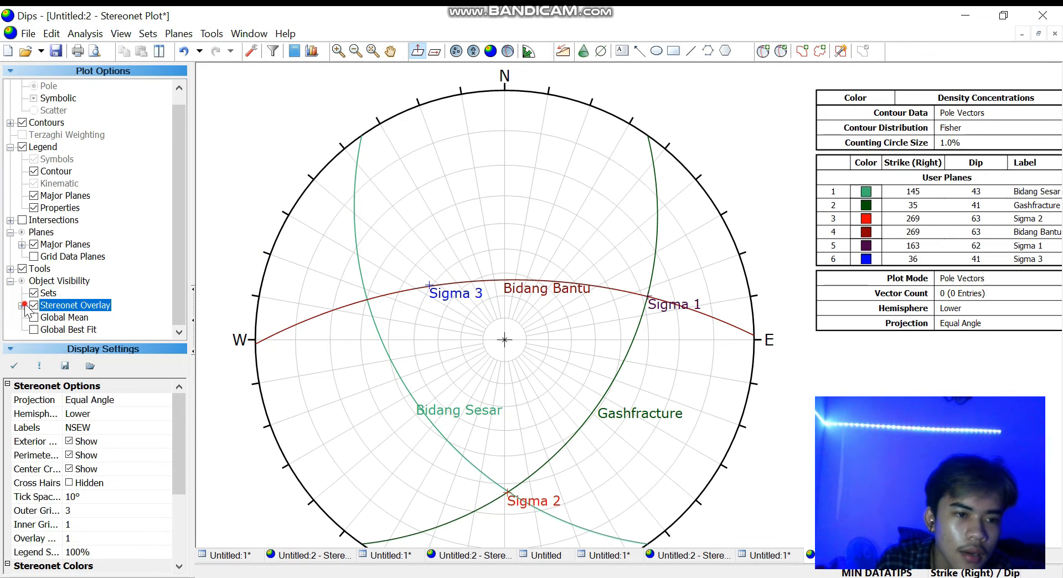
left_click(22, 306)
left_click(46, 318)
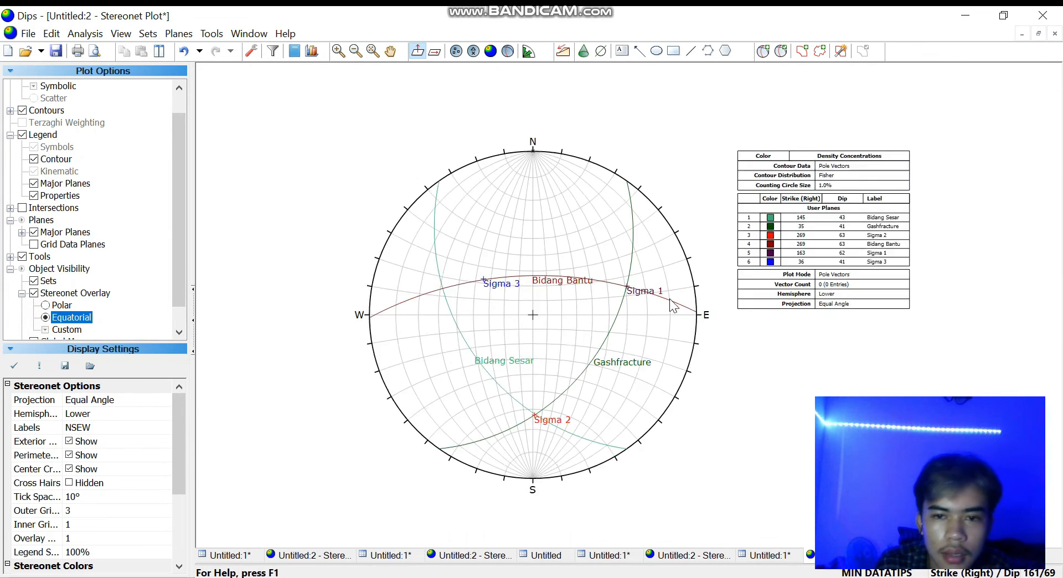
scroll(792, 396, "down", 1)
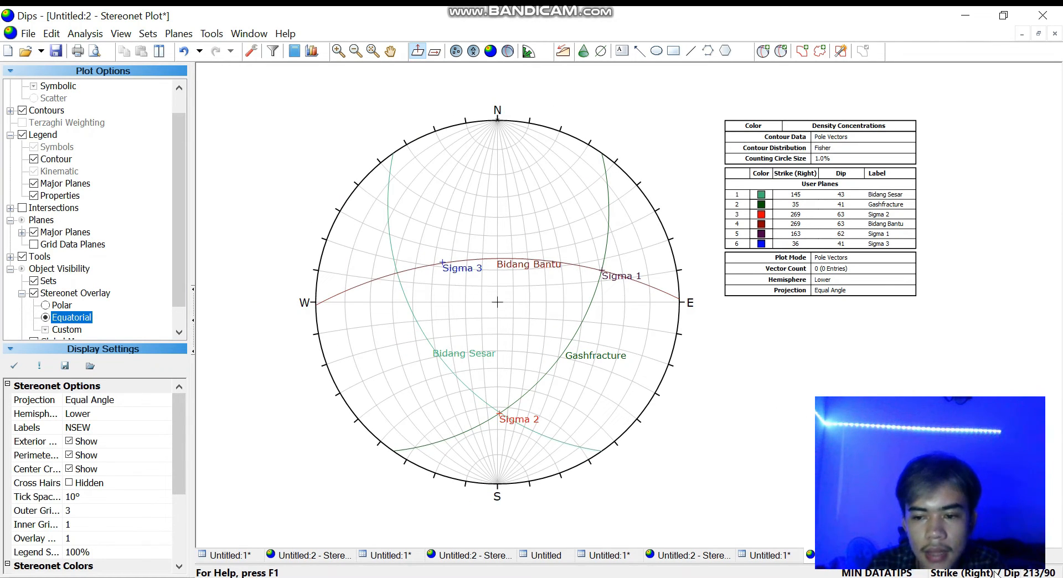
Check the user plane orientations as Trend / Plunge, and return to the Strike (Right) / Dip convention
left_click(995, 573)
left_click(997, 574)
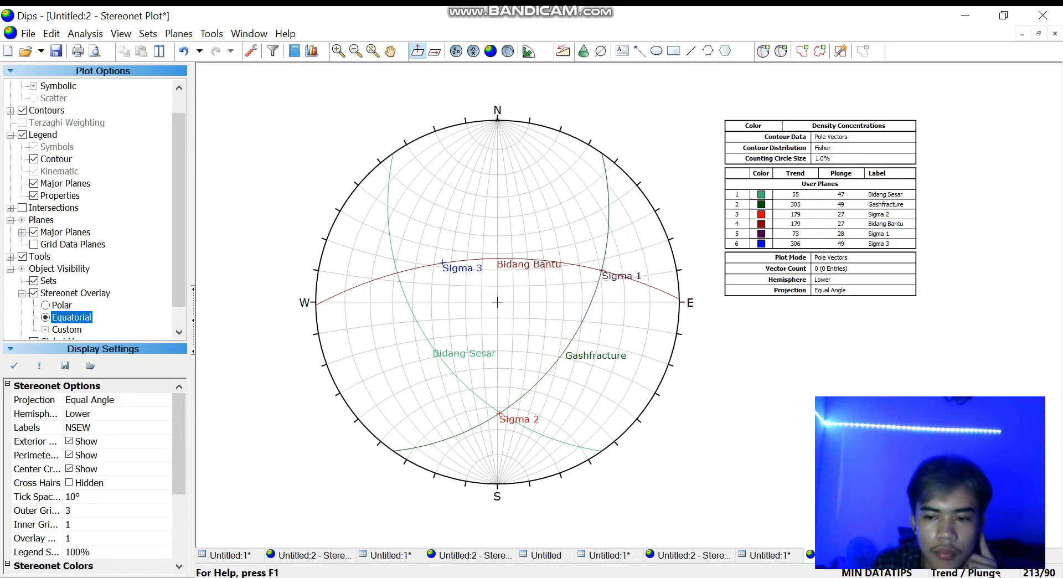
left_click(997, 574)
left_click(996, 573)
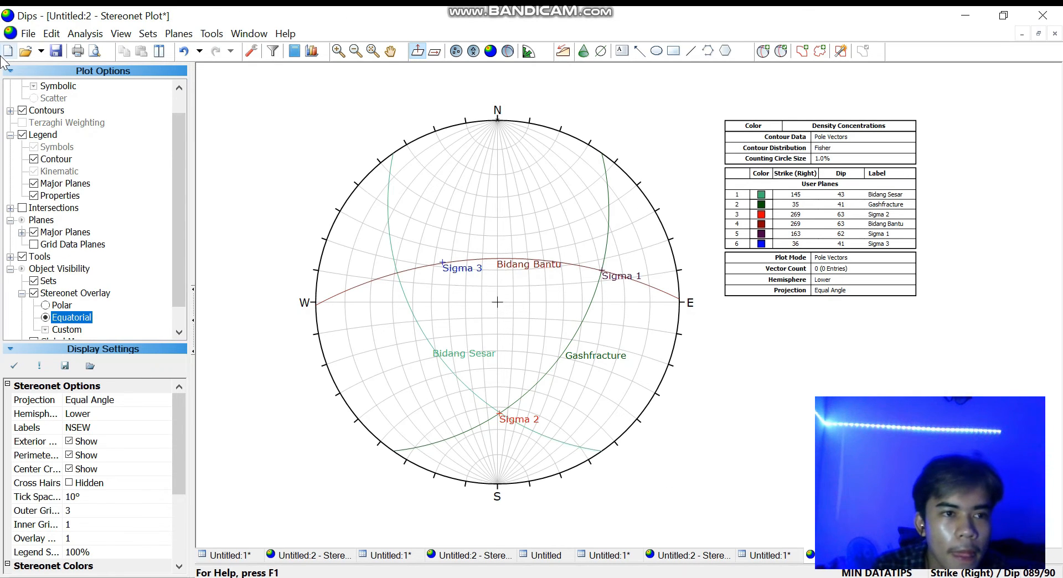
Export the stereonet plot as a JPEG image named Gahsfracture in the Rocscience folder
left_click(28, 34)
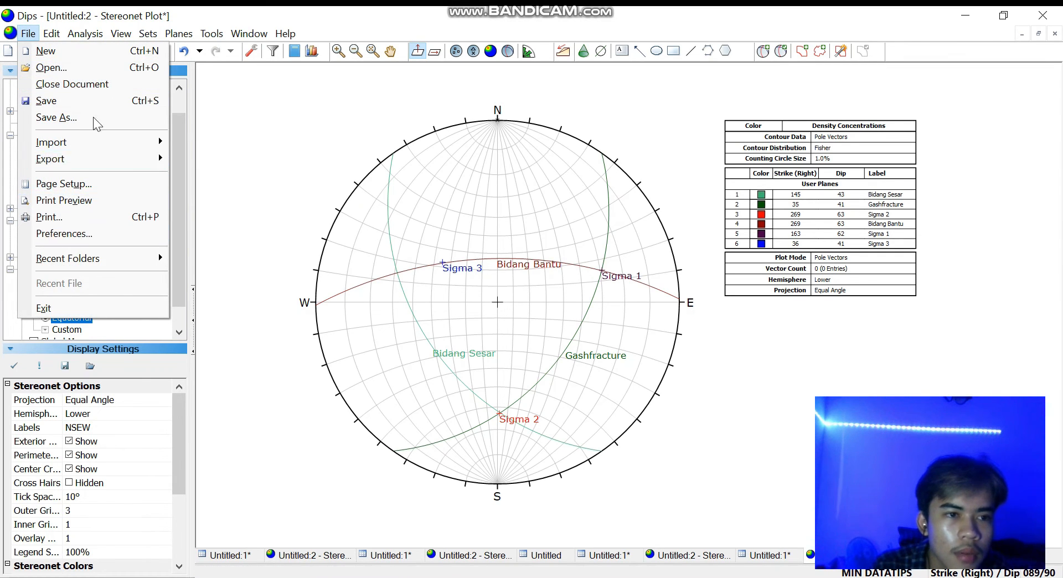
mouse_move(82, 145)
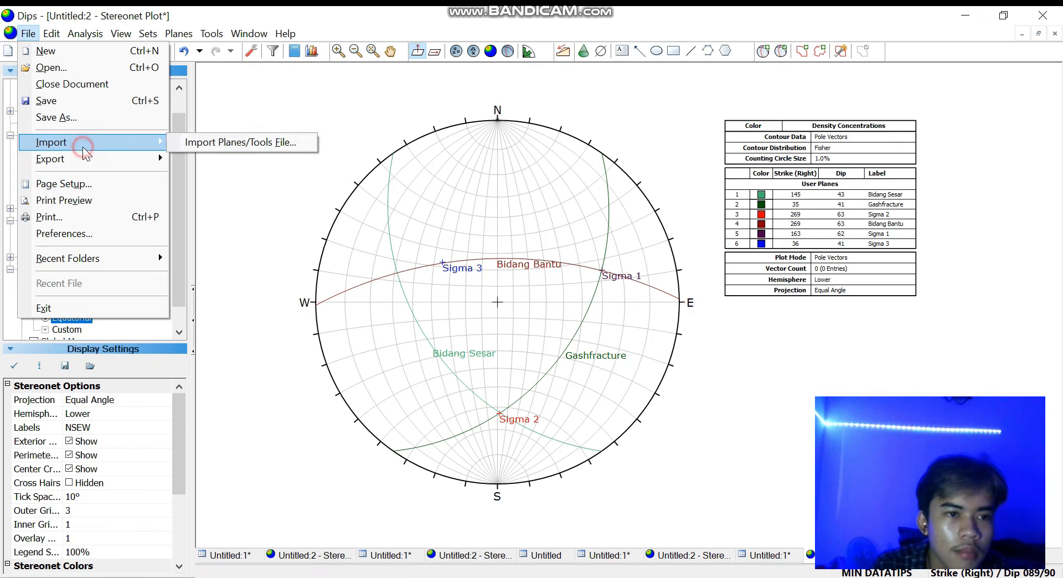
mouse_move(117, 161)
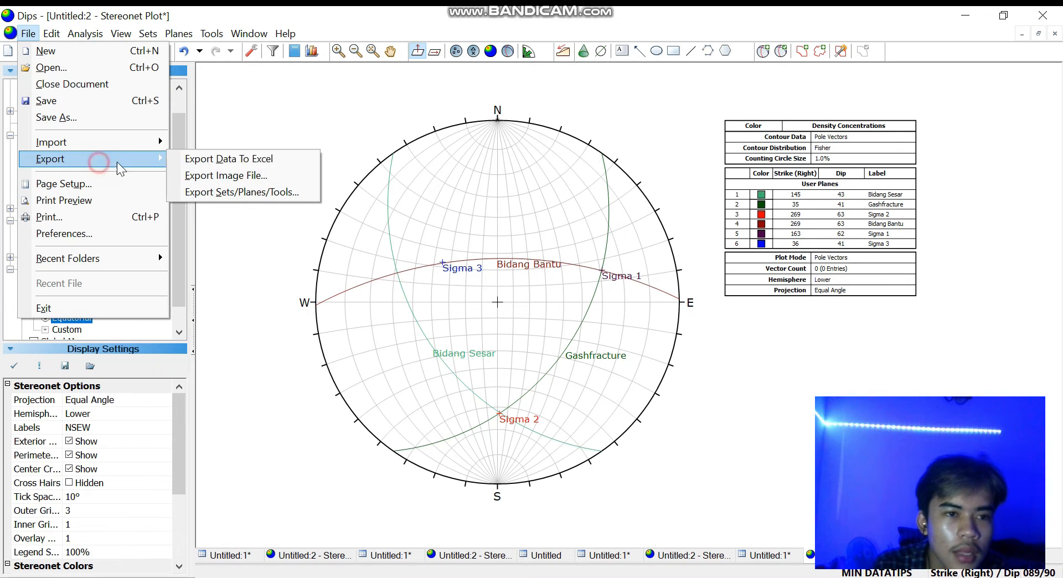
left_click(245, 177)
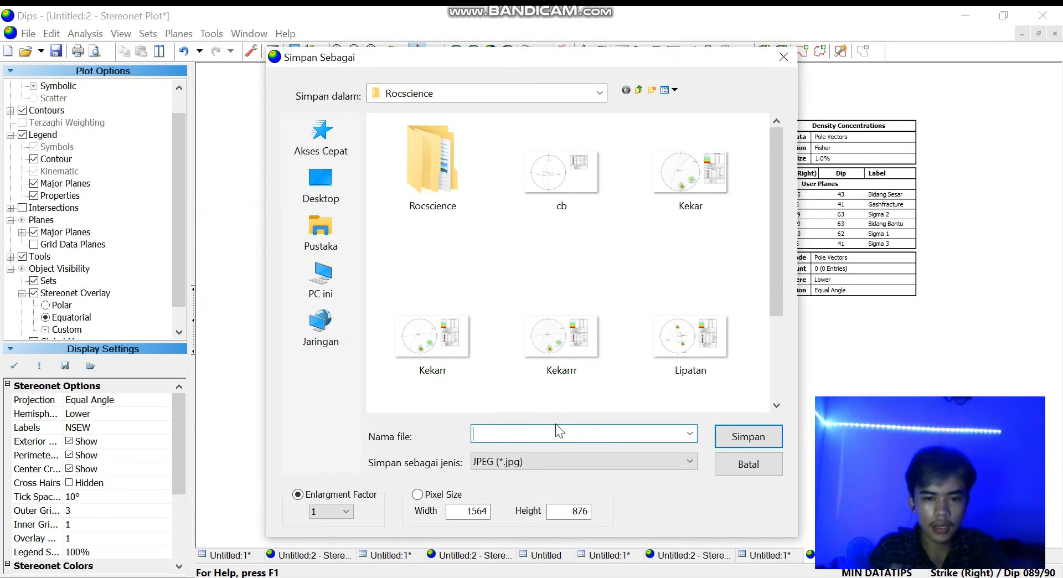
type("Gahsfracutr")
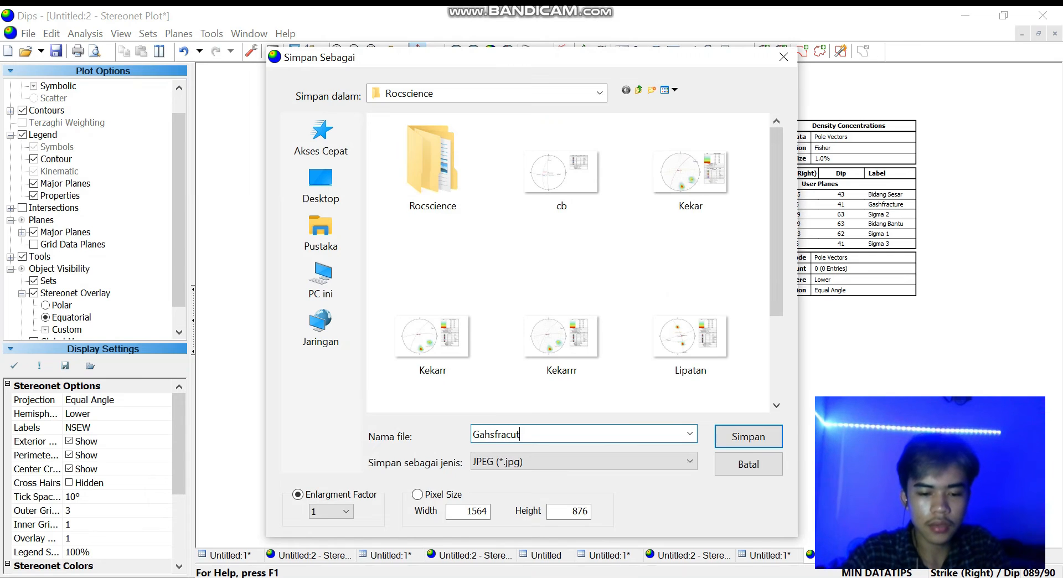
key("BackSpace")
key("BackSpace")
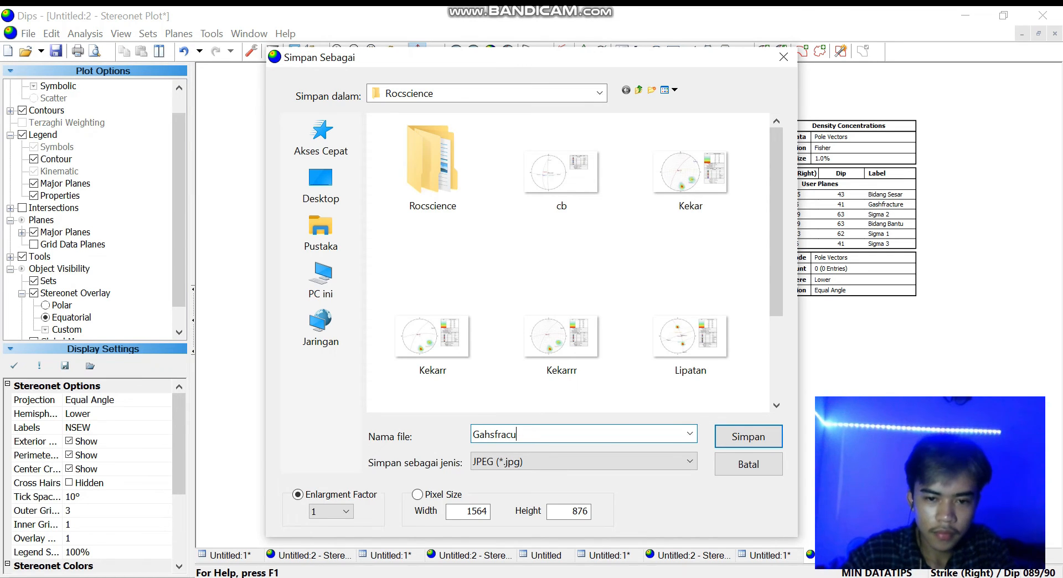
type("ture")
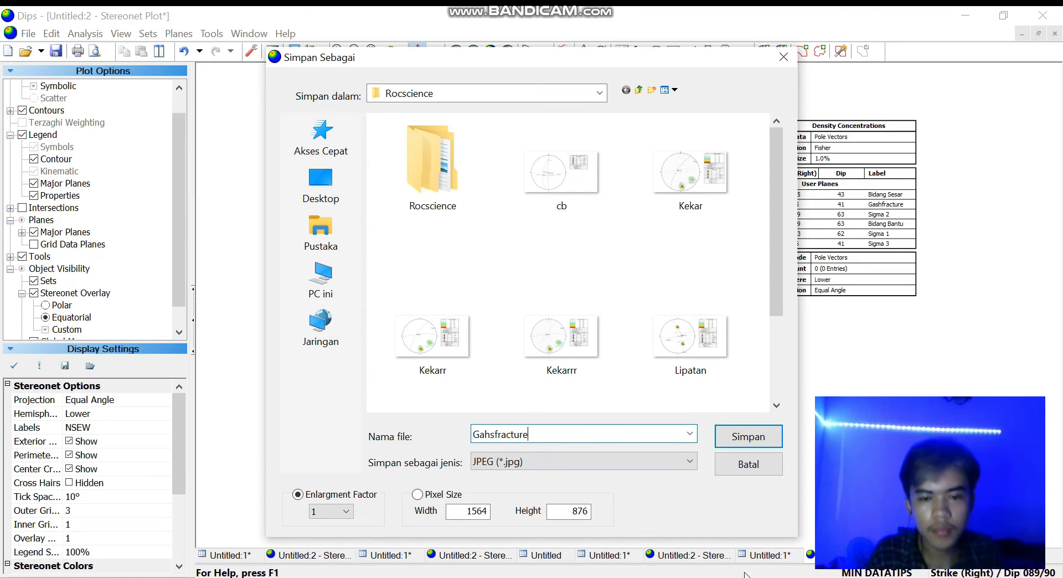
left_click(741, 440)
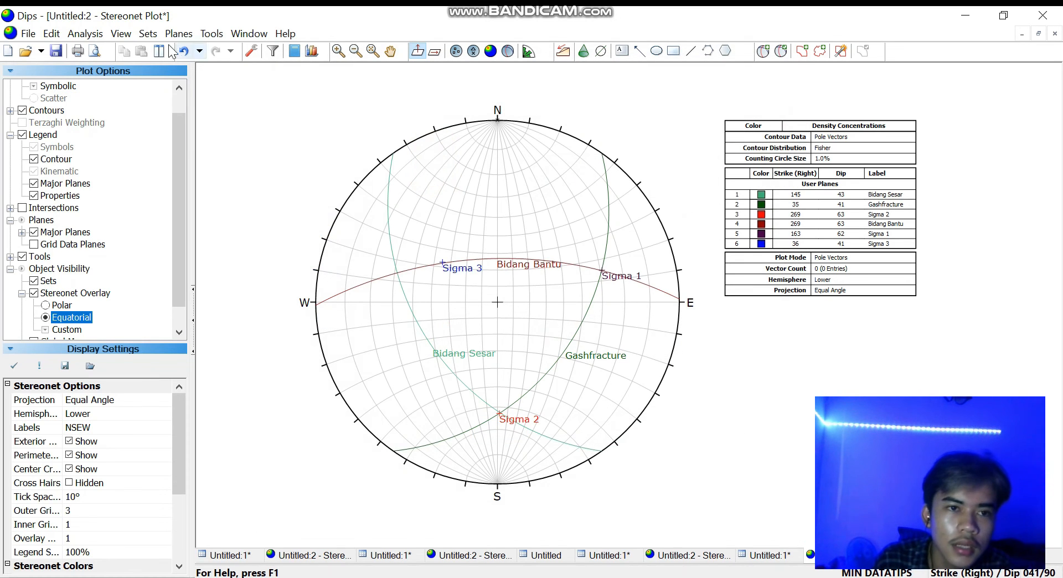
Enter Gashfracture as the project title in the project summary
left_click(252, 51)
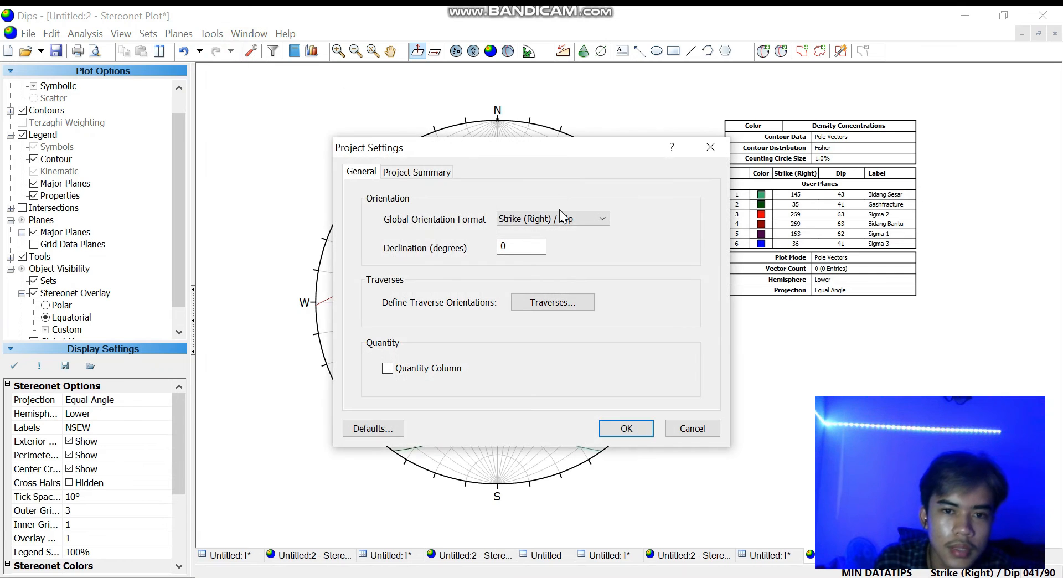
left_click(421, 173)
left_click(510, 228)
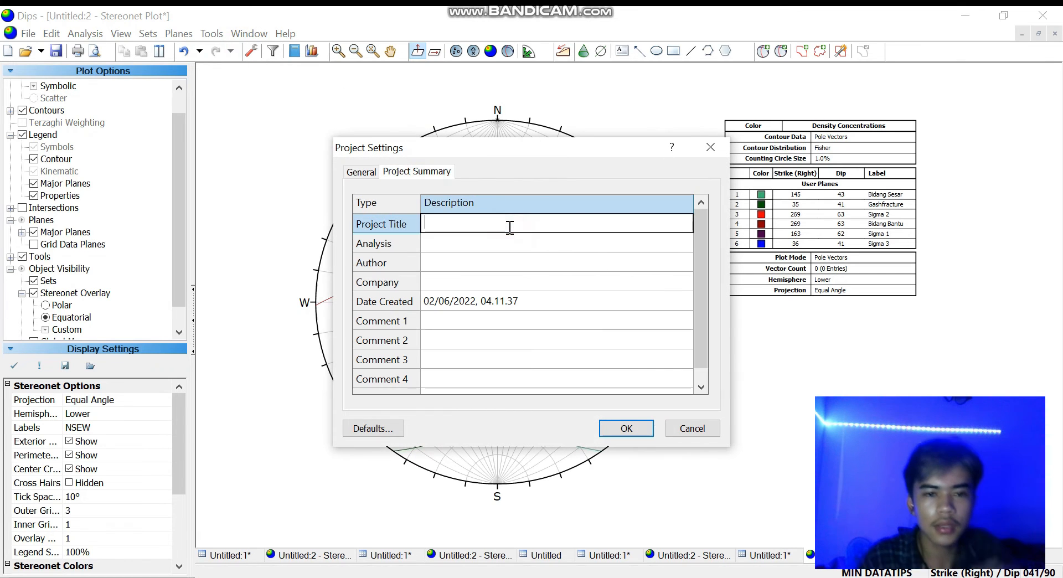
type("Gashfracture")
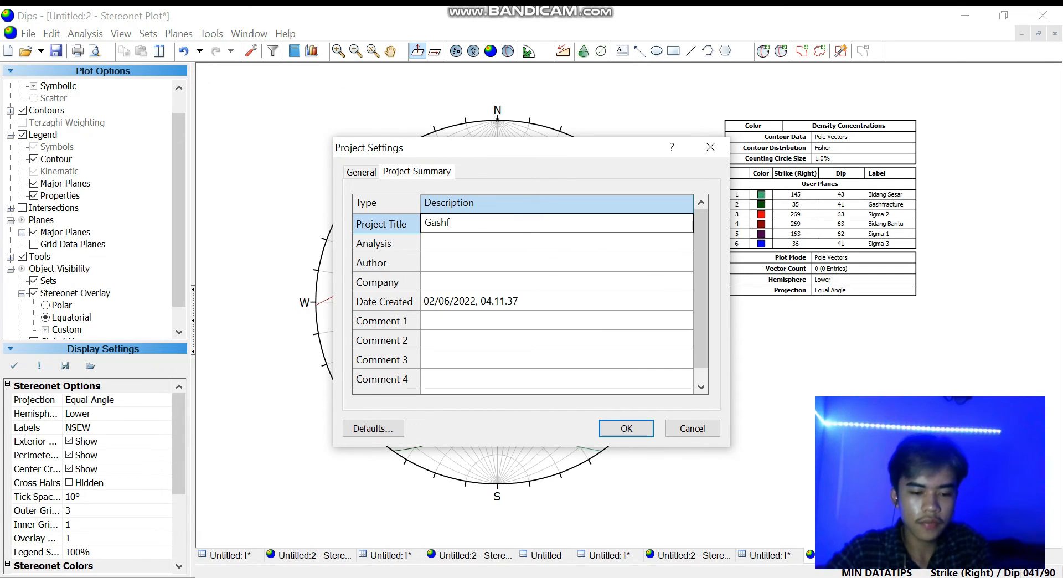
Fill in the author's full name and the company Universitas Diponegoro in the project summary, and apply the settings
left_click(486, 244)
left_click(471, 263)
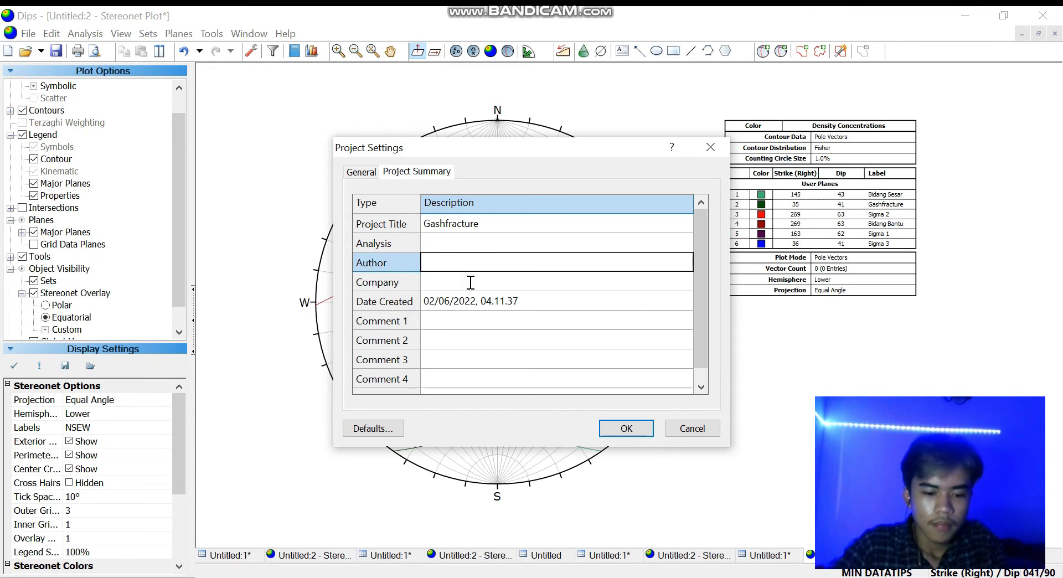
type("Rayhan Hamdan")
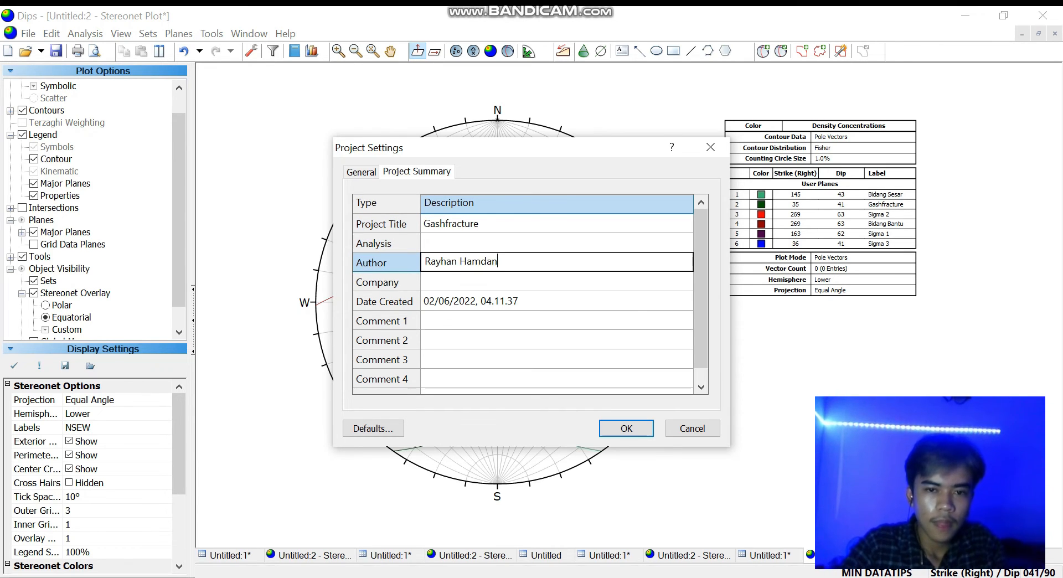
type("u")
key("BackSpace")
type("i")
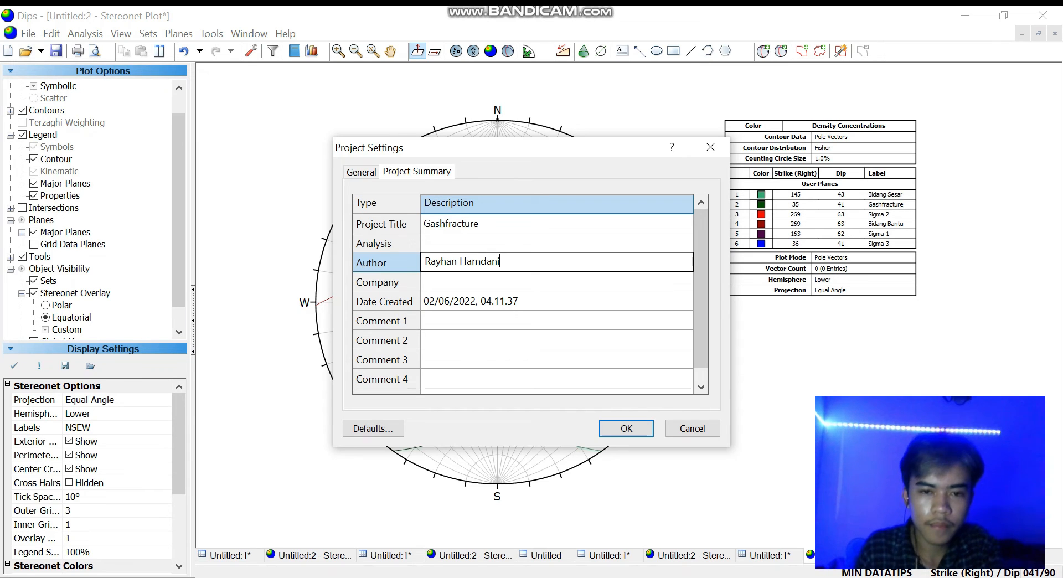
left_click(471, 283)
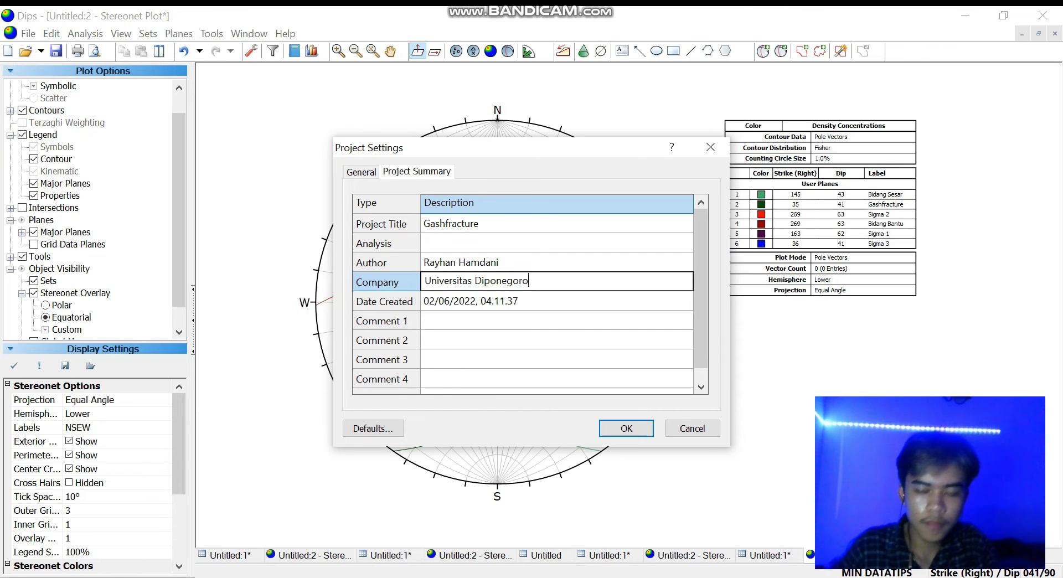
key("Return")
left_click(623, 429)
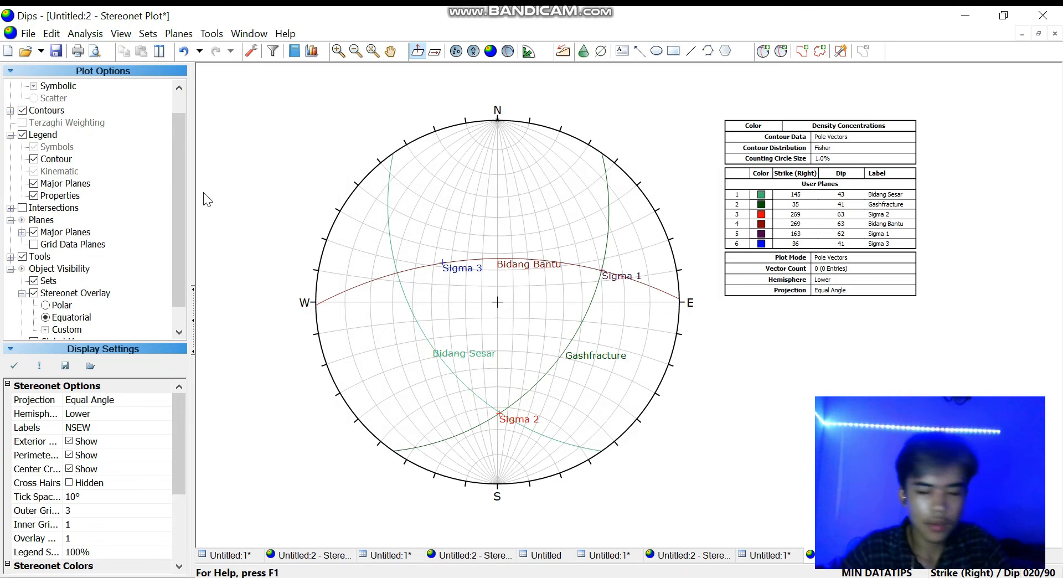
Print the titled stereonet page with Microsoft Print to PDF and save the PDF in Downloads
key("ctrl+p")
key("Return")
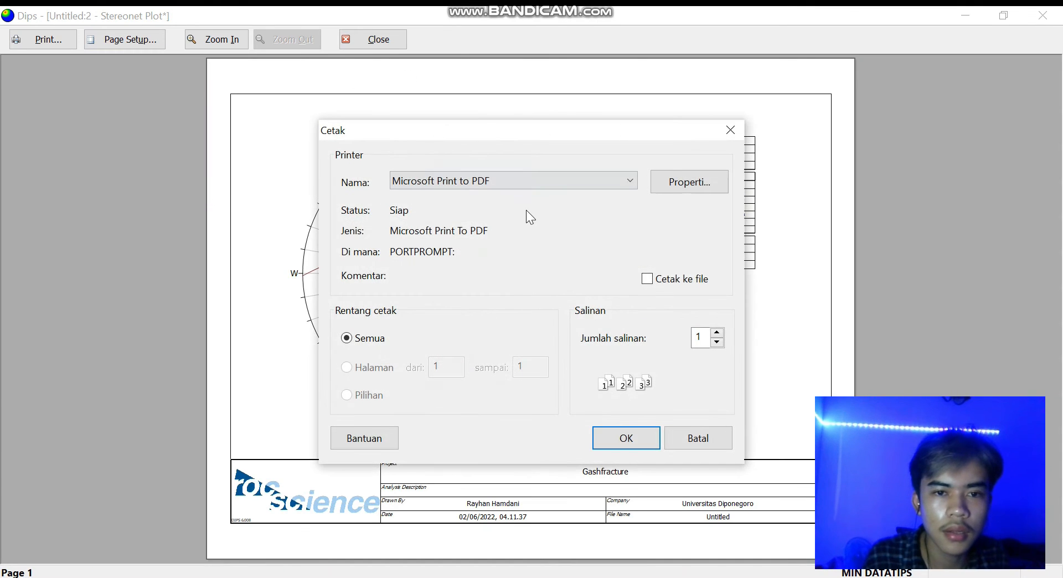
left_click(636, 436)
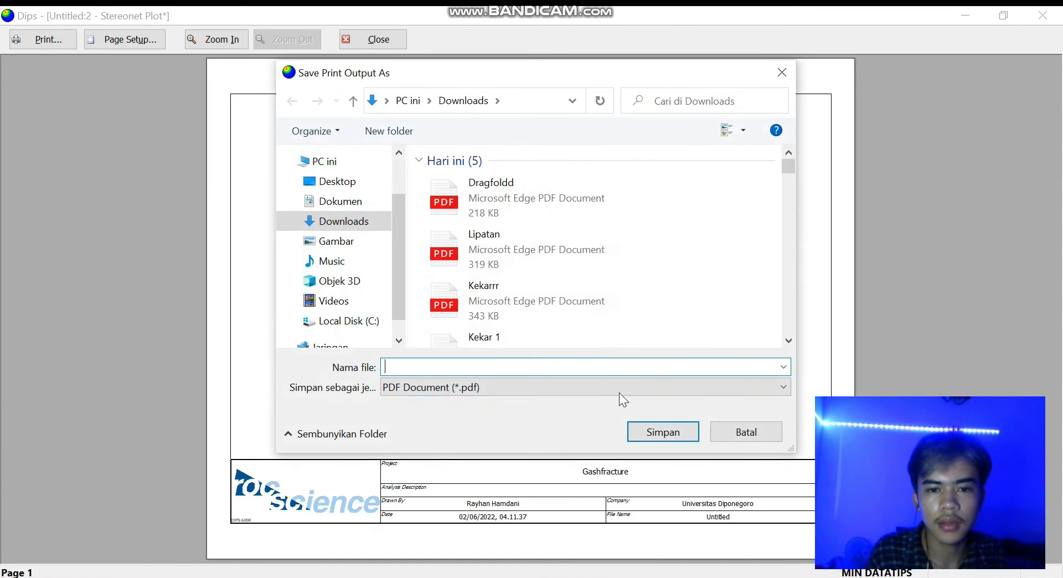
type("gas")
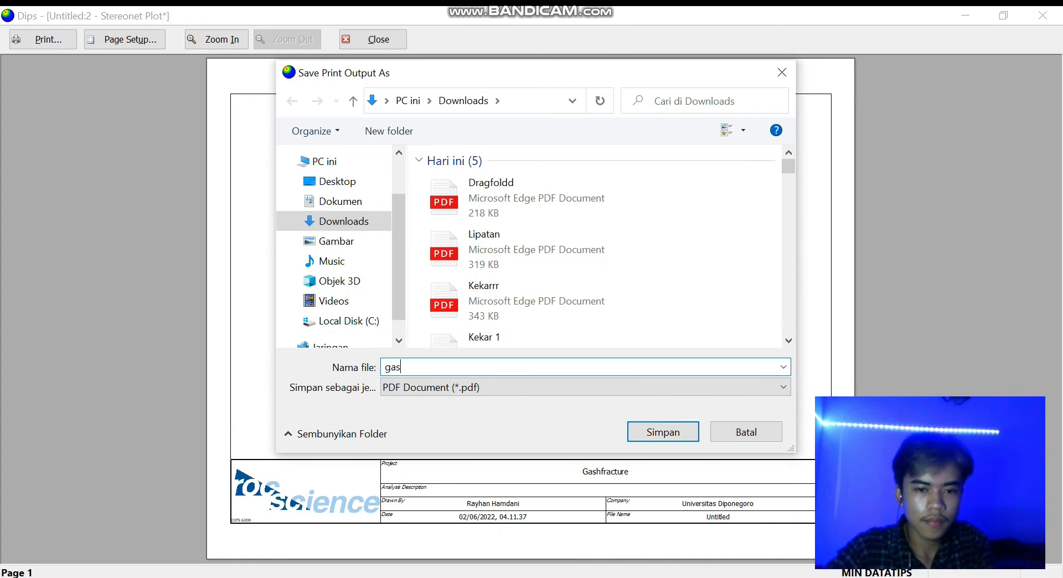
key("BackSpace")
key("BackSpace")
type("fracture")
left_click(665, 432)
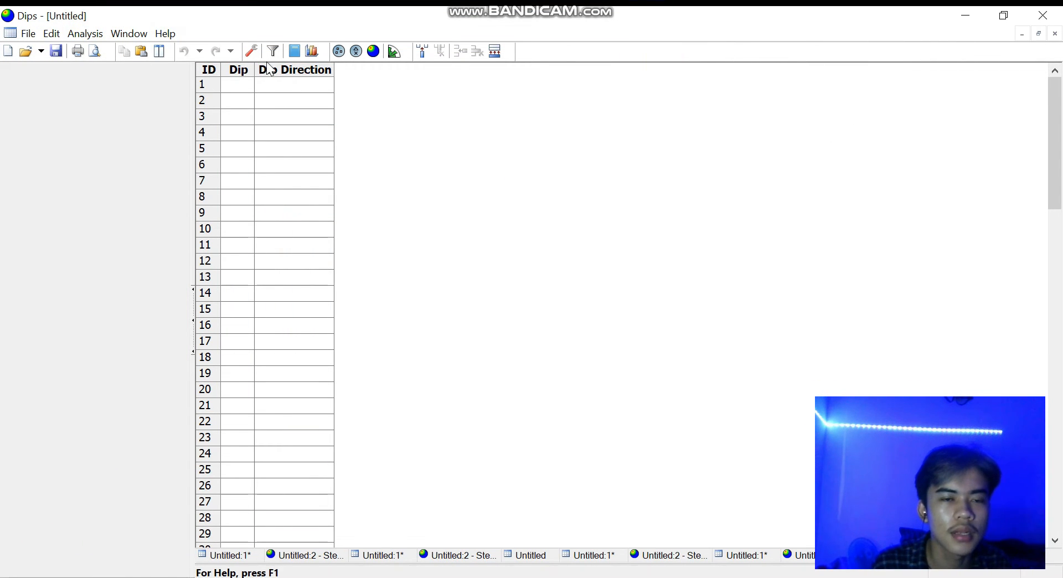
Set the global orientation format of the new empty document to Strike (Right) / Dip
left_click(252, 51)
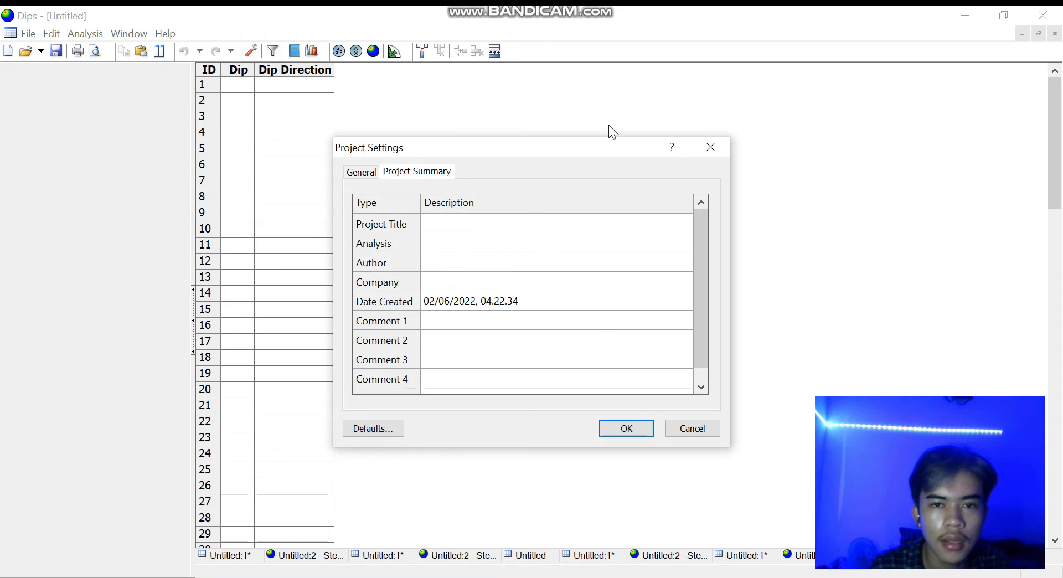
left_click(365, 172)
left_click(573, 218)
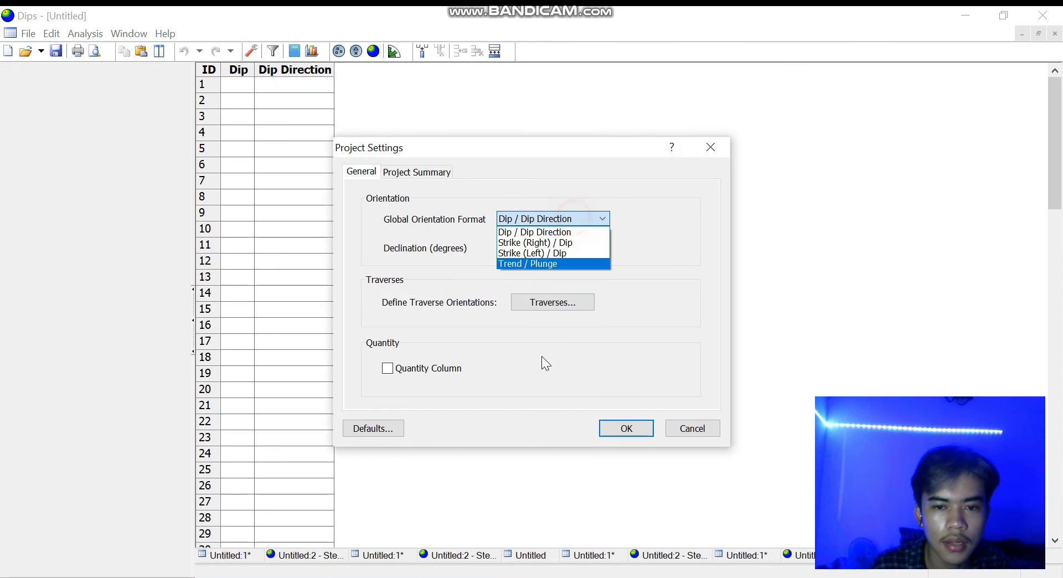
left_click(525, 242)
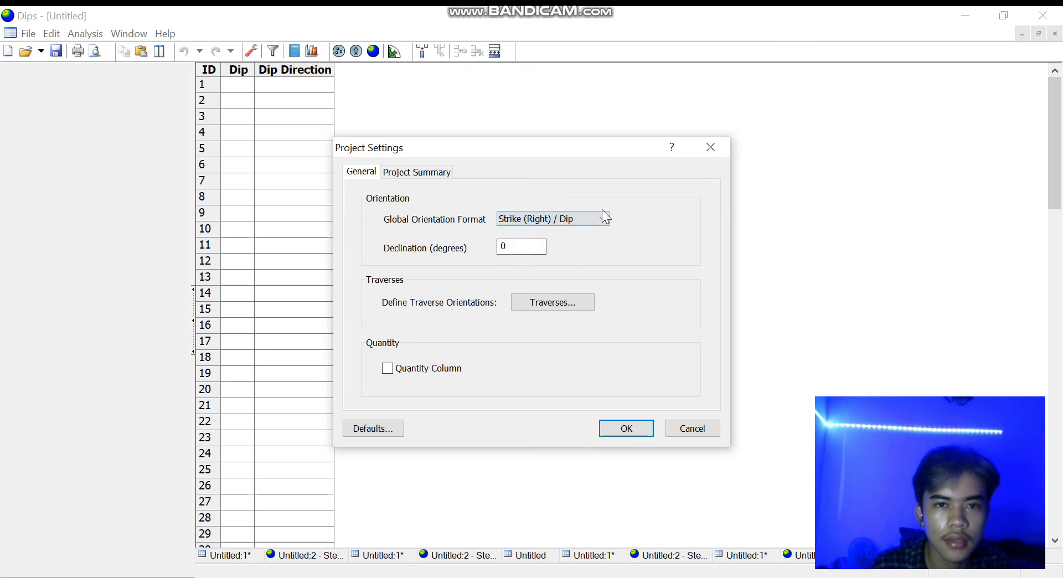
left_click(625, 428)
Open the contour stereonet plot for the new document and start a user plane labelled Bidang Sesar
left_click(390, 61)
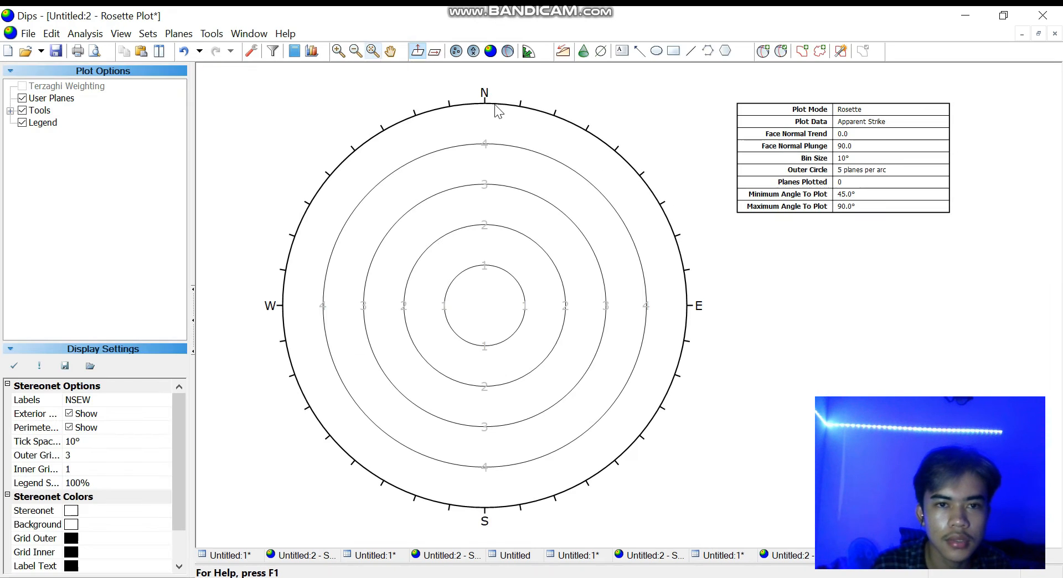
left_click(488, 54)
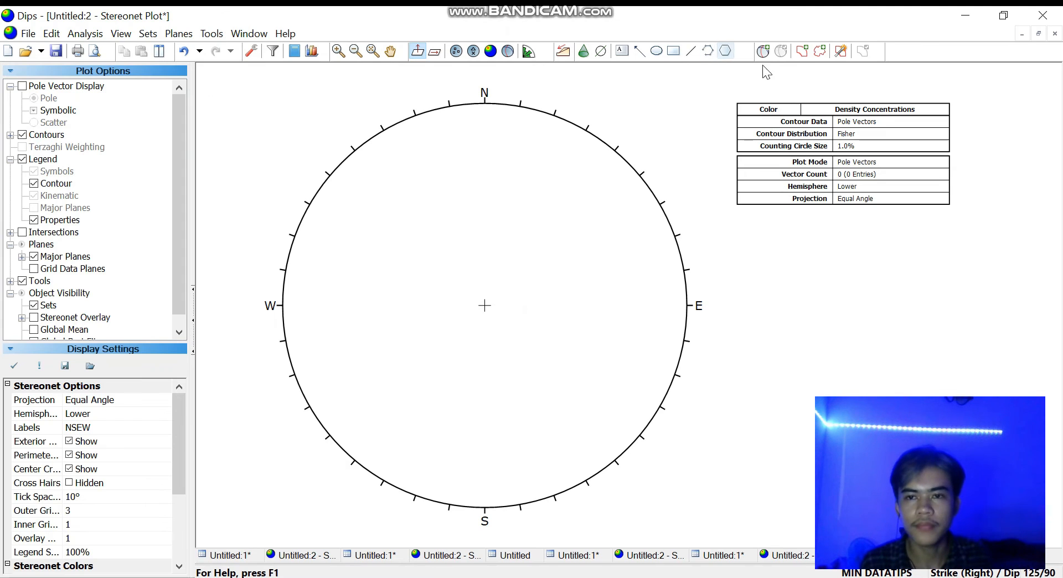
left_click(763, 51)
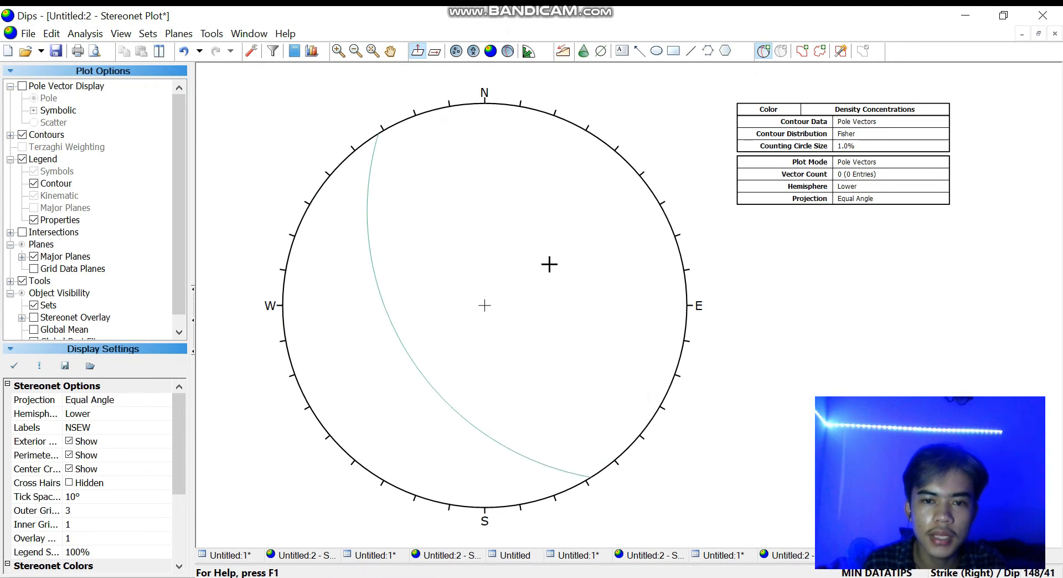
left_click(548, 266)
left_click(541, 238)
type("Bidang Sesar")
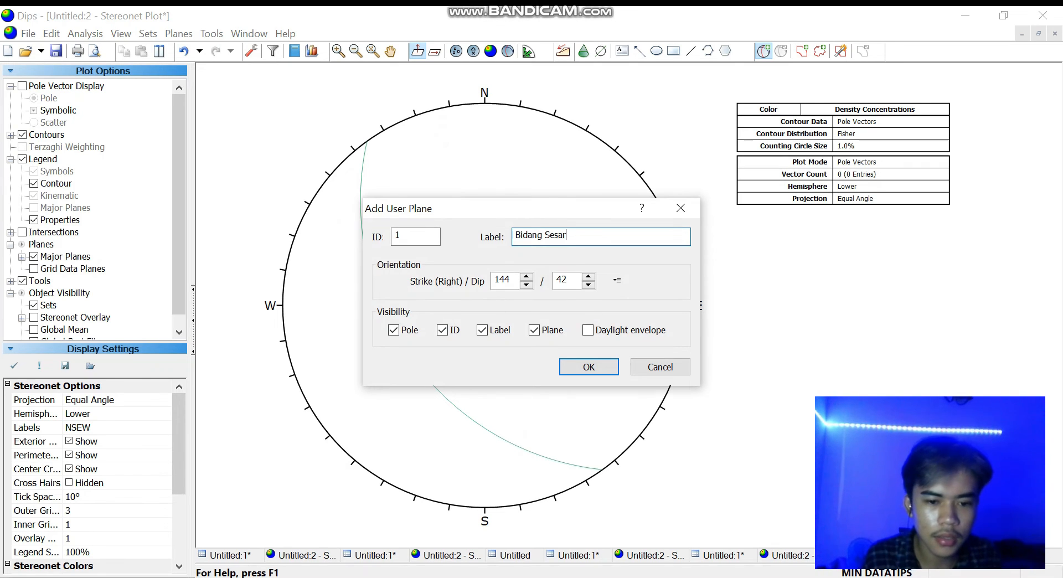
Look up the second fault plane in cell A5 of Excel's Sesar sheet and set the user plane's strike/dip to 227/44
key("alt+Tab")
left_click(58, 246)
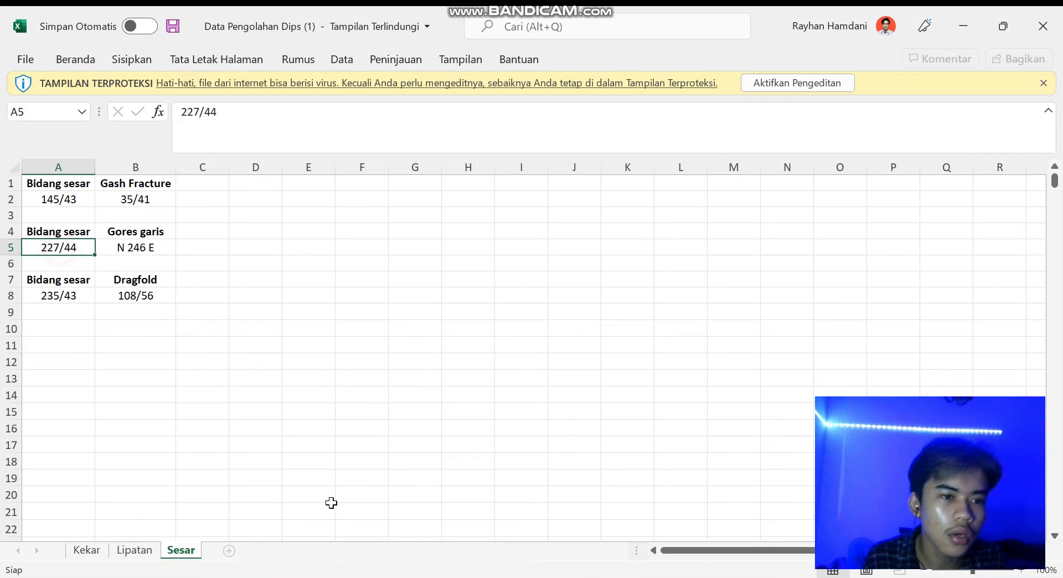
left_click(402, 577)
left_click(509, 280)
key("BackSpace")
key("BackSpace")
key("BackSpace")
type("227")
double_click(576, 281)
type("43")
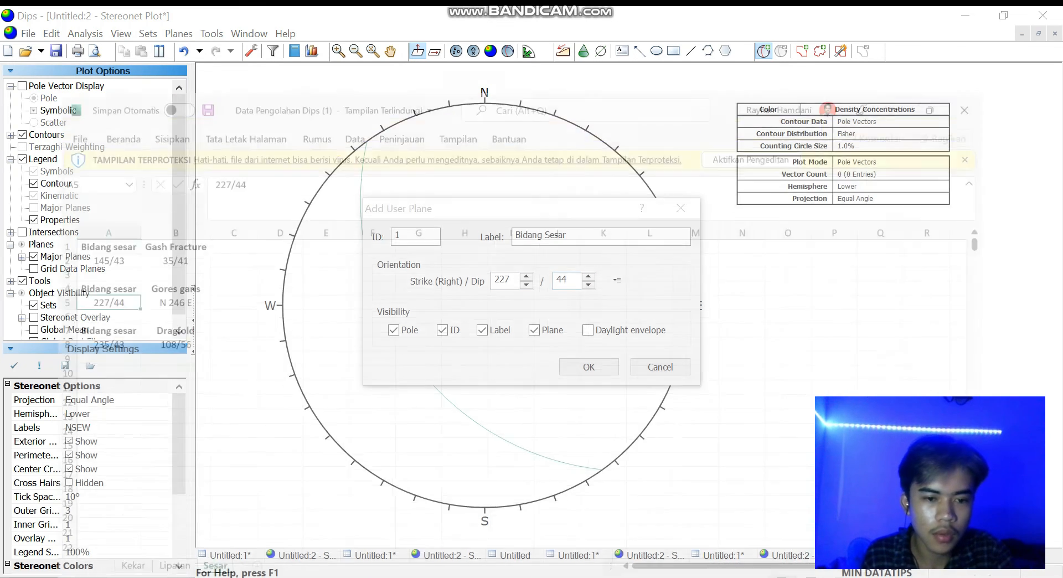
key("alt+Tab")
key("alt+Tab")
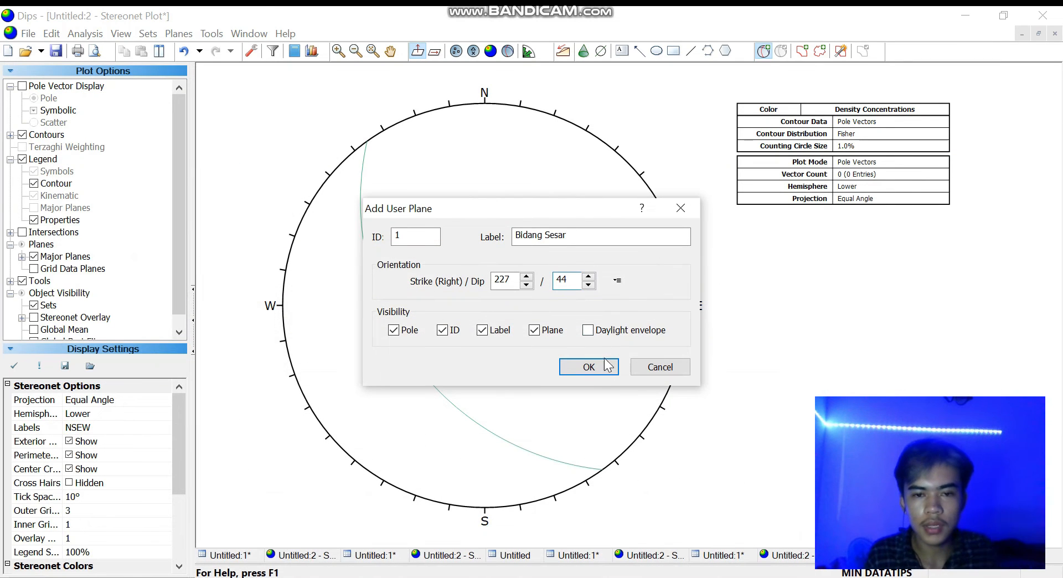
Hide the pole and ID of the Bidang Sesar plane and add it to the stereonet
left_click(395, 330)
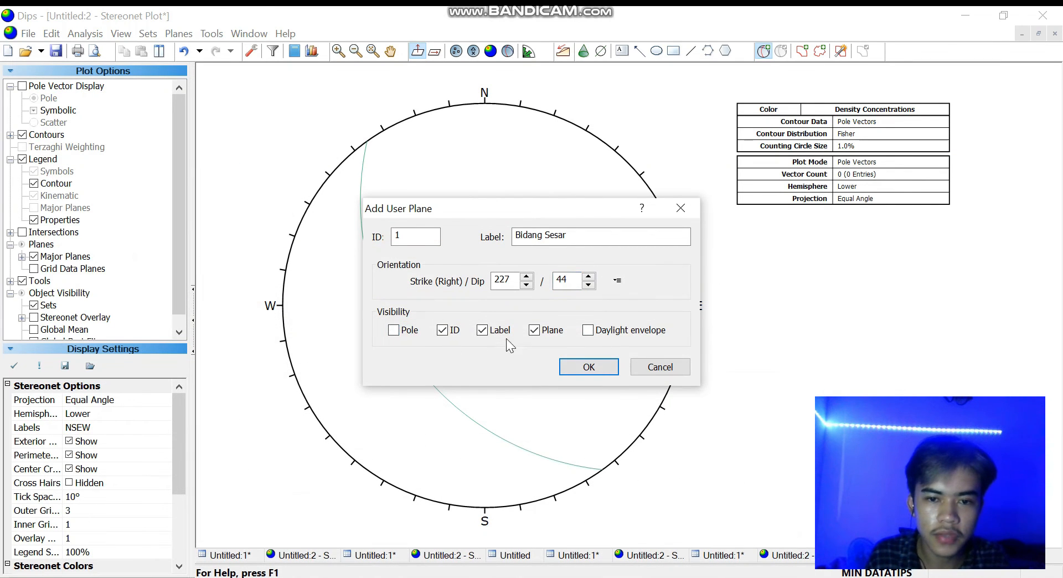
left_click(445, 329)
left_click(573, 367)
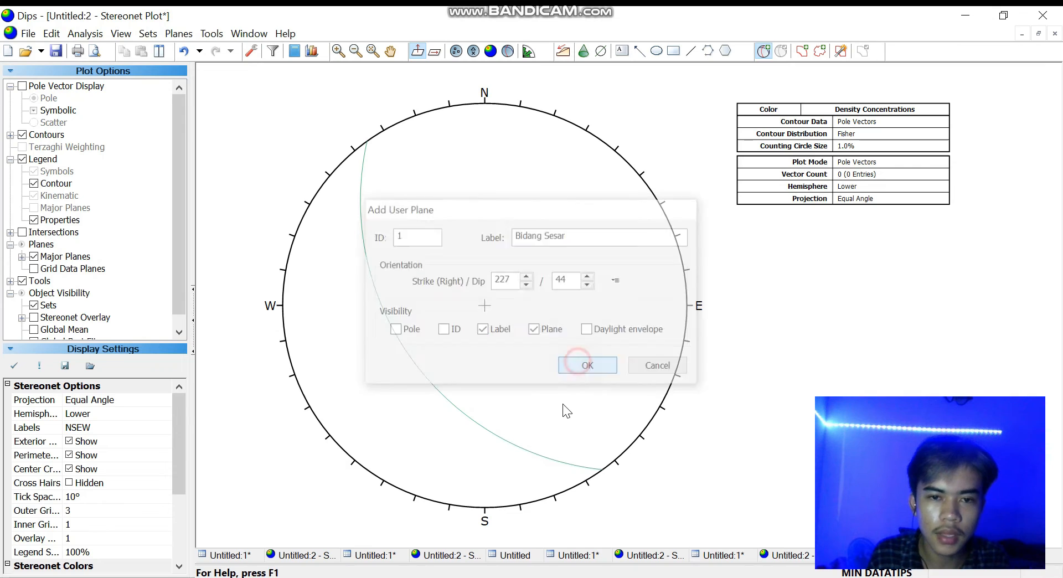
left_click(763, 50)
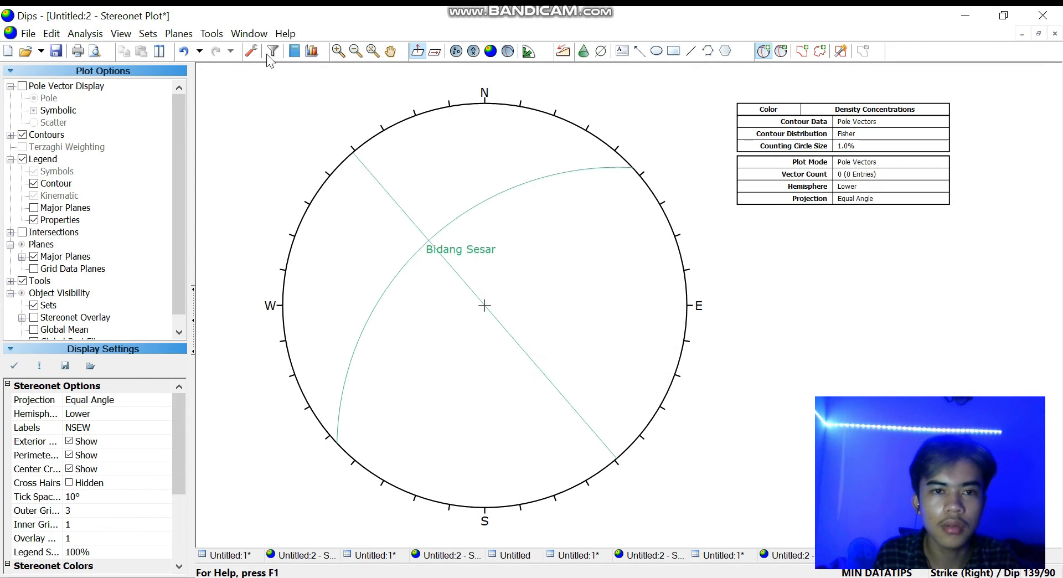
Look up the Gores garis bearing in Excel and add a trend line with a trend of 246 to the stereonet
left_click(211, 34)
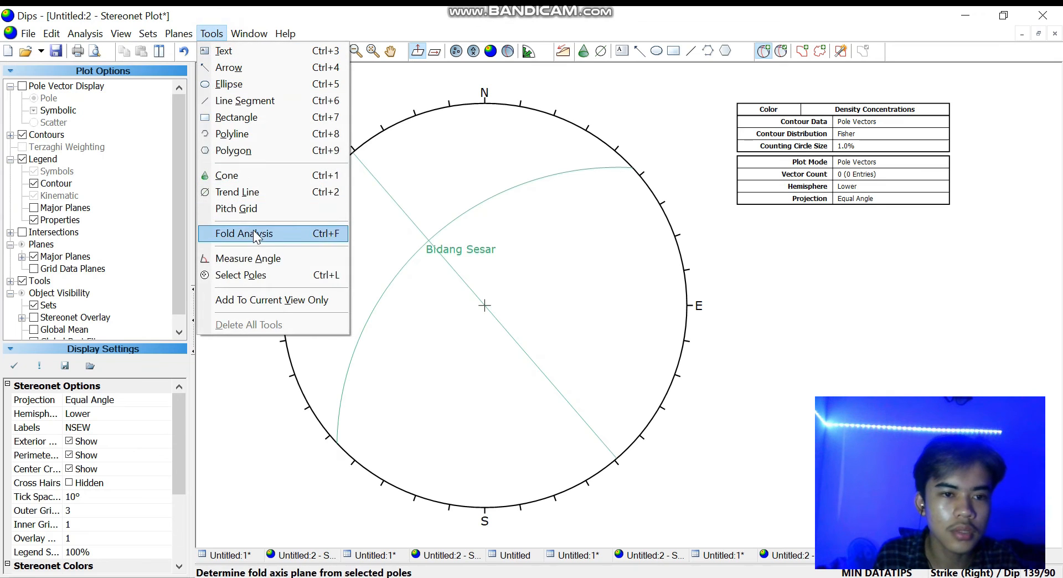
left_click(238, 192)
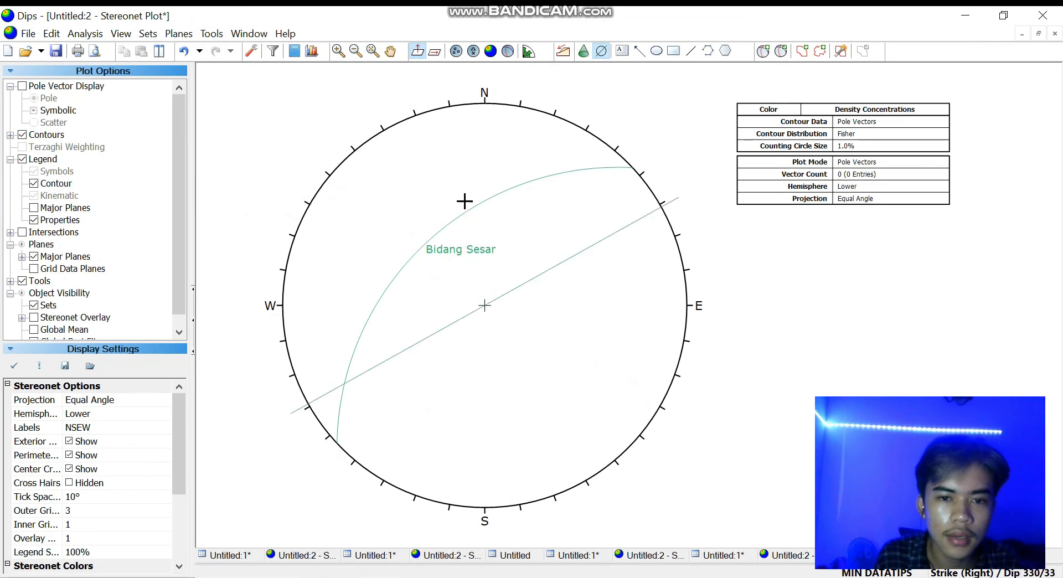
left_click(517, 300)
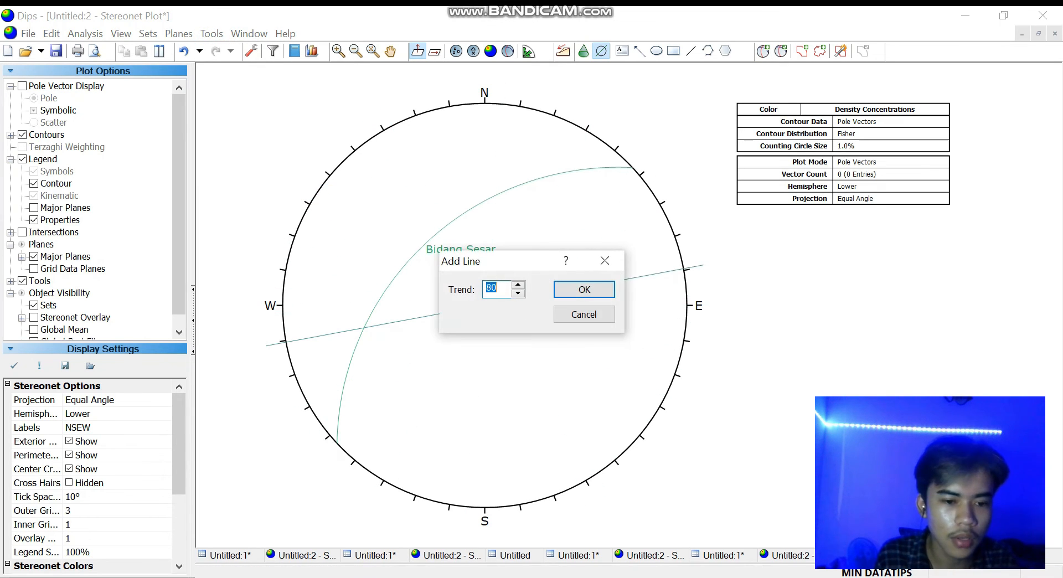
key("alt+Tab")
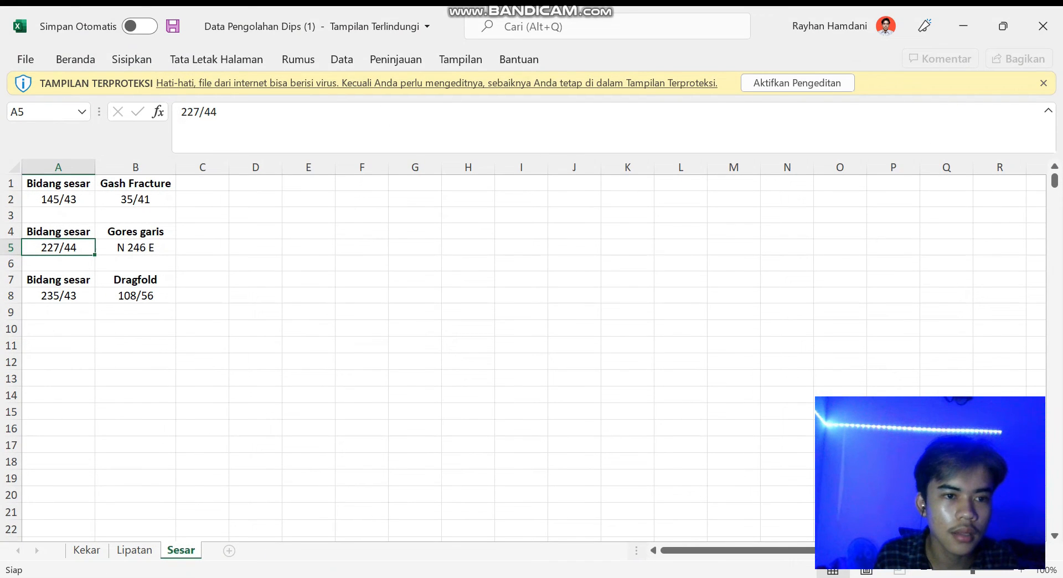
key("alt+Tab")
key("alt+Tab")
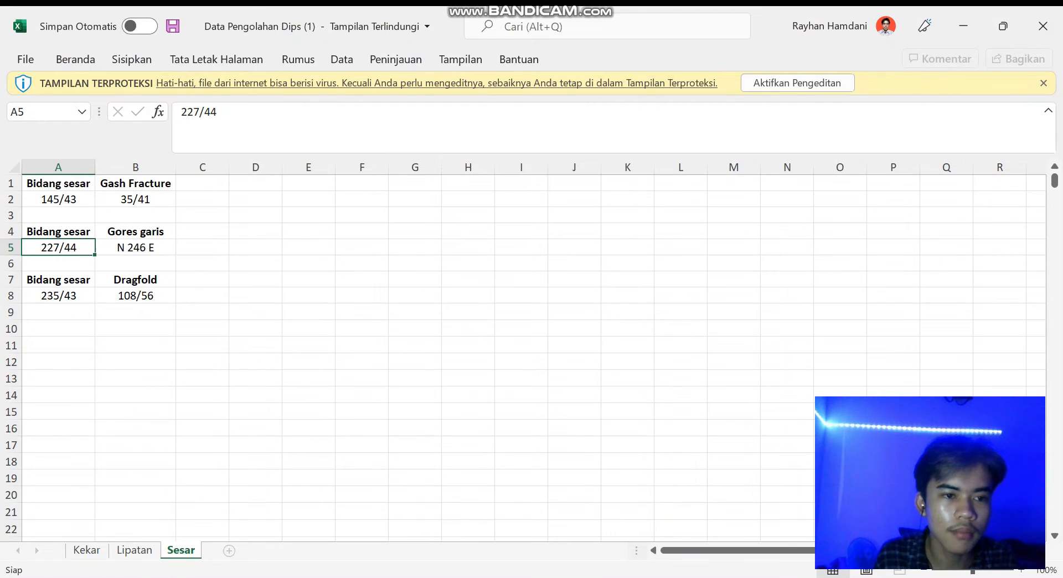
key("alt+Tab")
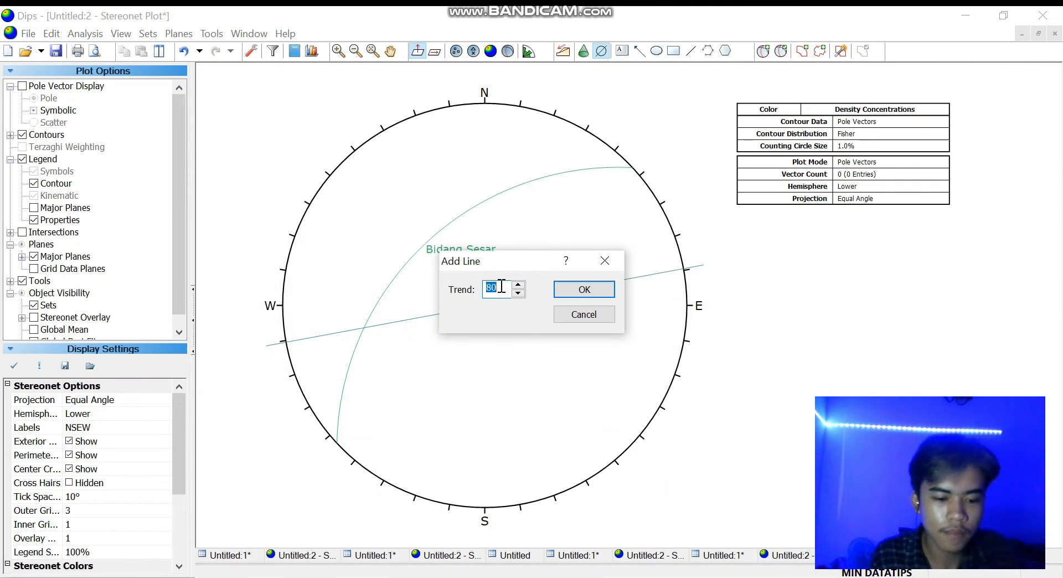
type("246")
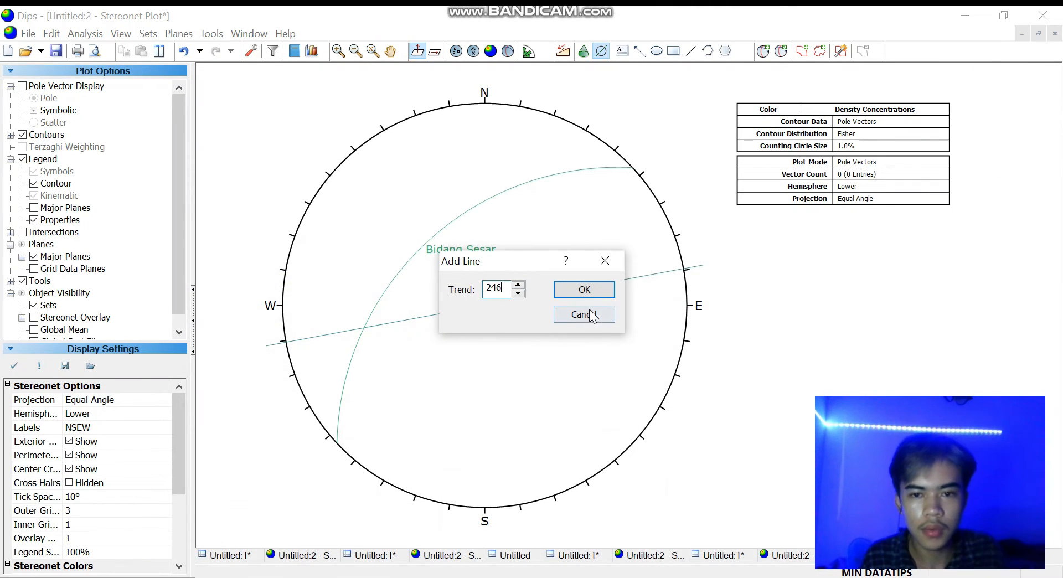
left_click(594, 294)
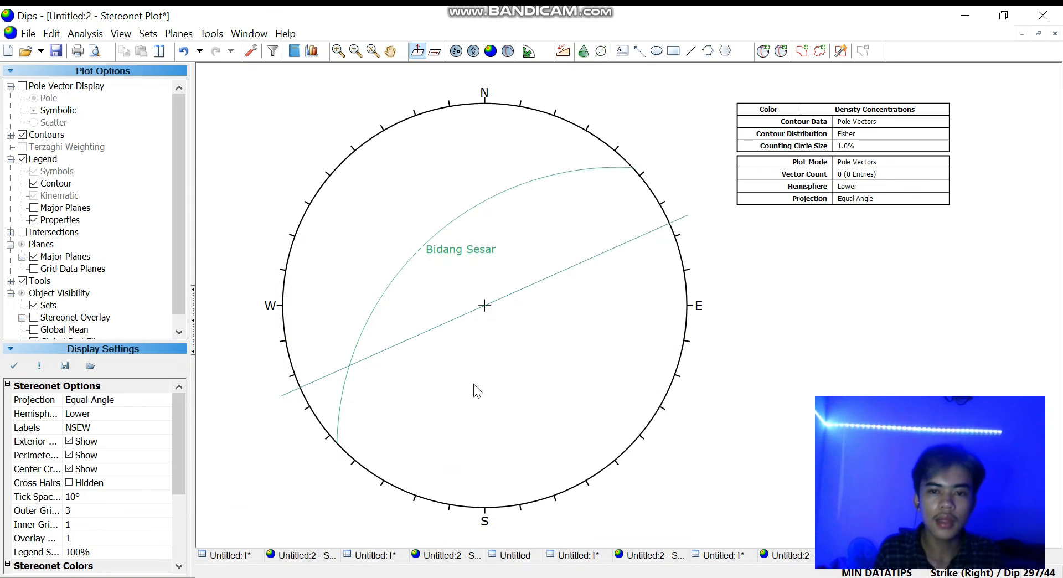
Add a user plane labelled bidang Bantu, strike/dip 336/73, with its pole where the trend line crosses the Bidang Sesar plane
scroll(465, 387, "up", 2)
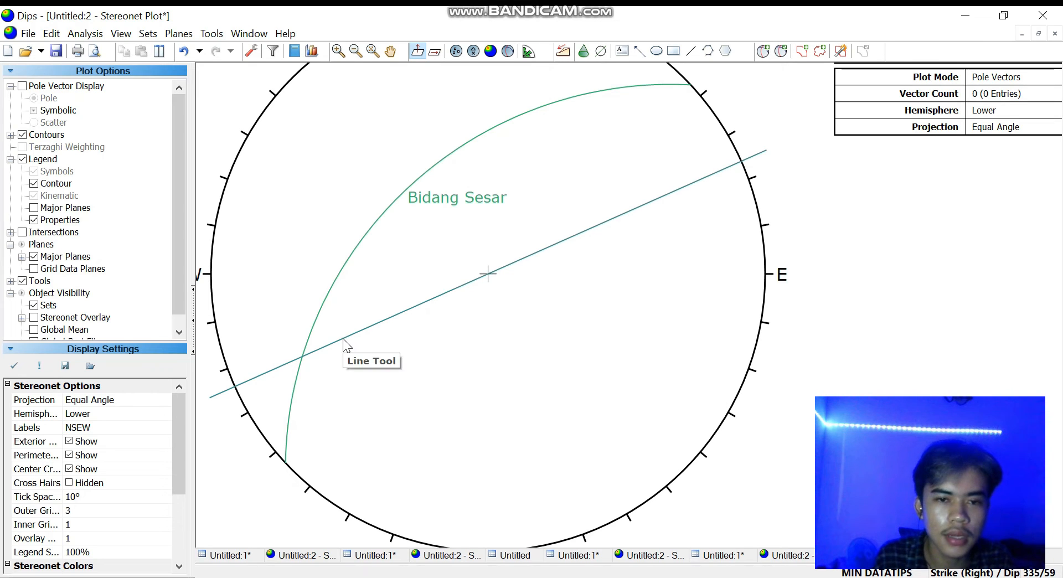
left_click(763, 51)
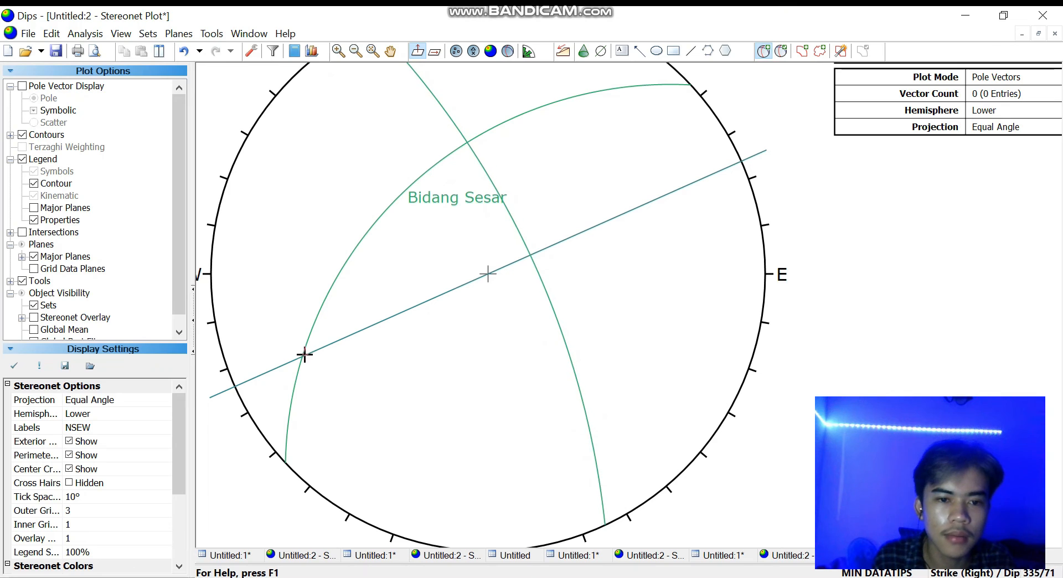
scroll(302, 354, "up", 3)
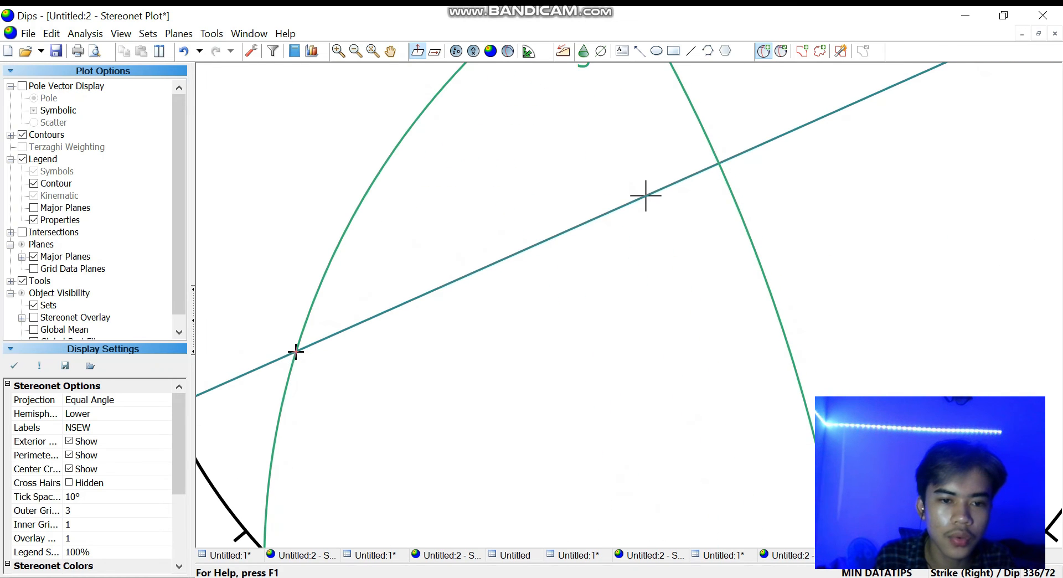
left_click(296, 351)
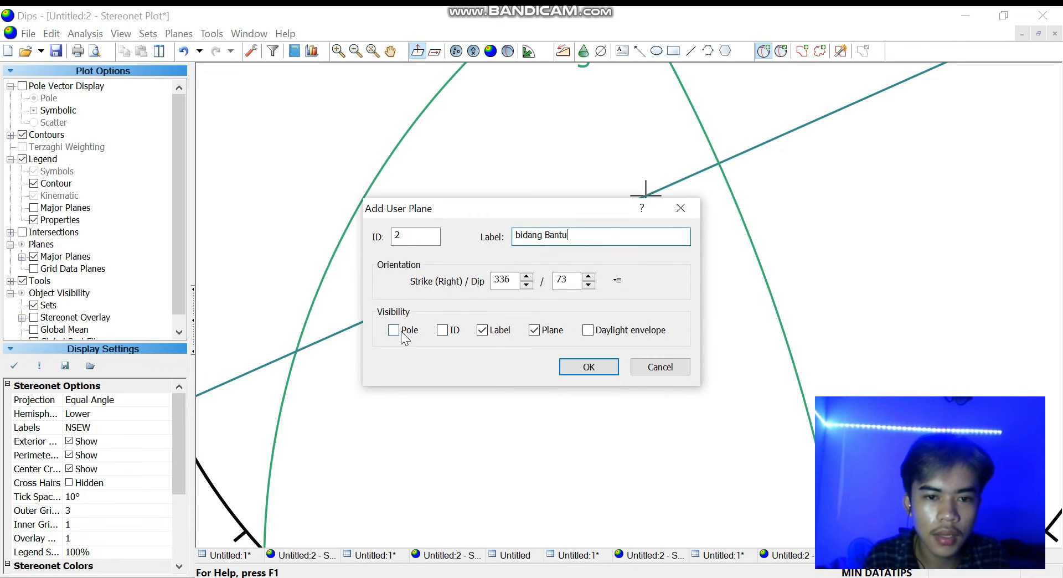
left_click(586, 367)
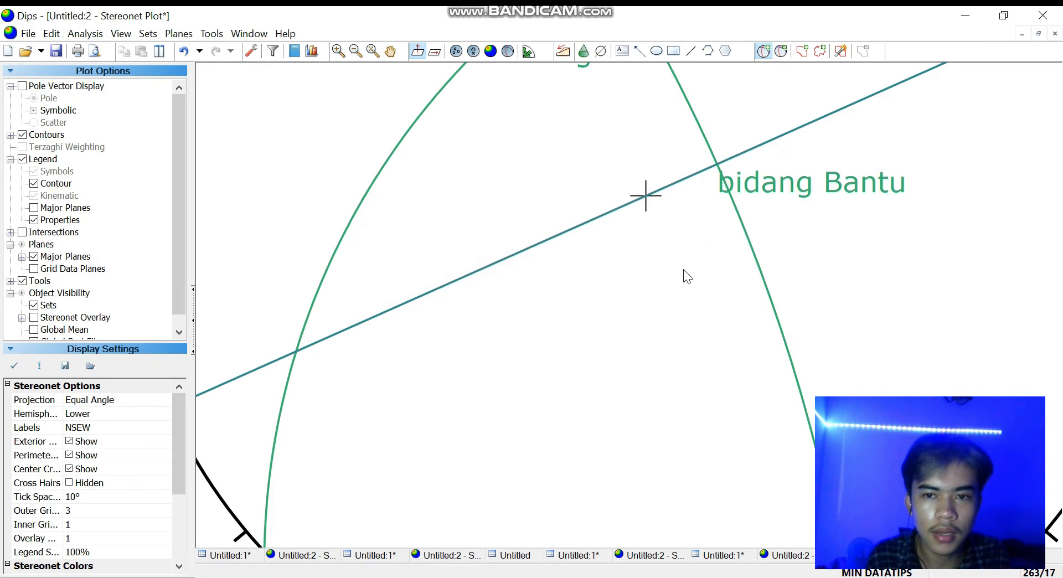
Add a user plane labelled Sigma 2, 80/51, where Bidang Sesar and bidang Bantu intersect, showing its pole and label and hiding its plane
scroll(681, 235, "down", 3)
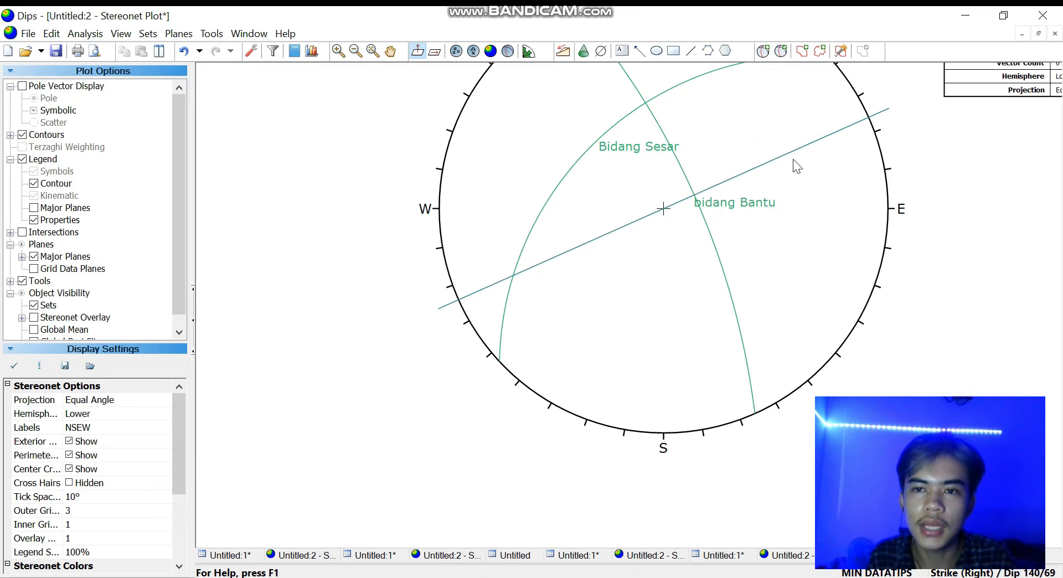
left_click(763, 51)
scroll(654, 116, "up", 3)
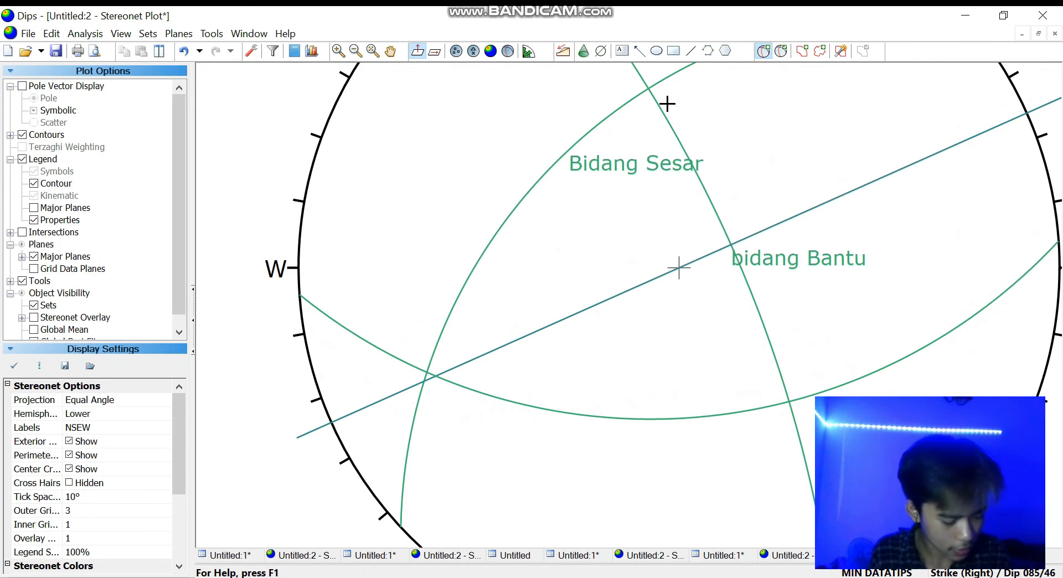
scroll(665, 133, "down", 3)
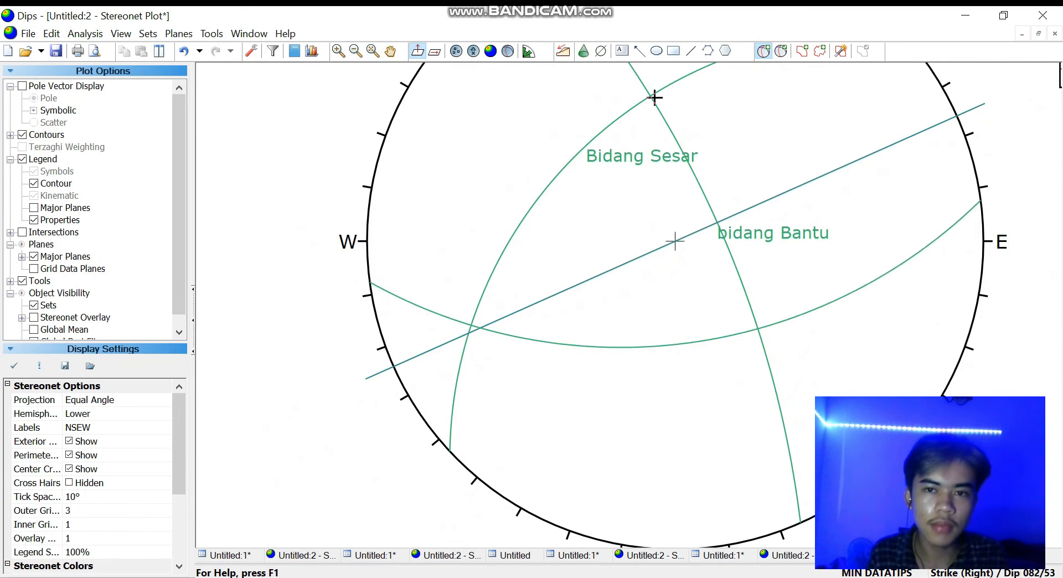
scroll(651, 98, "up", 3)
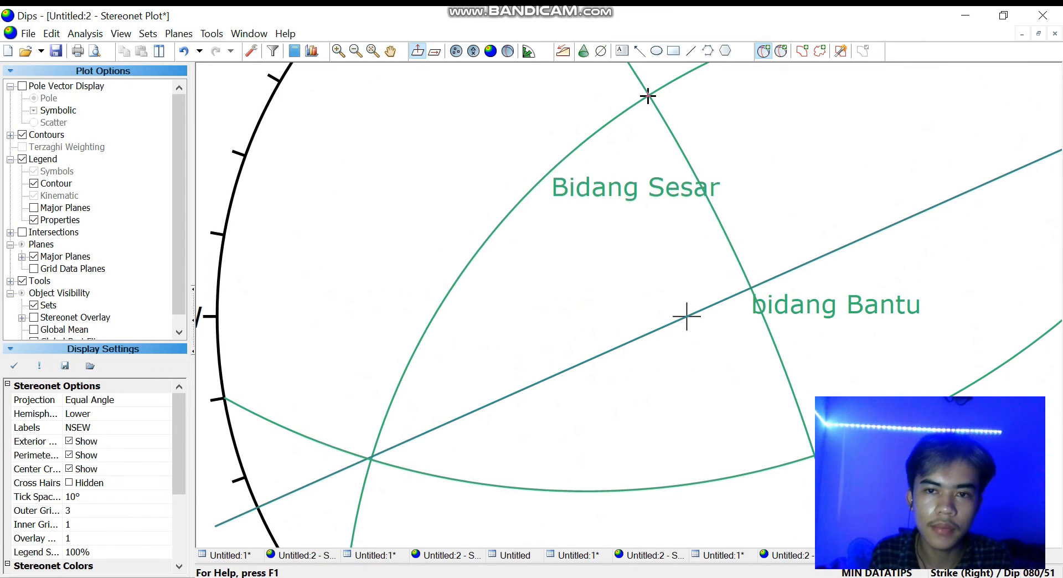
left_click(648, 96)
left_click(586, 234)
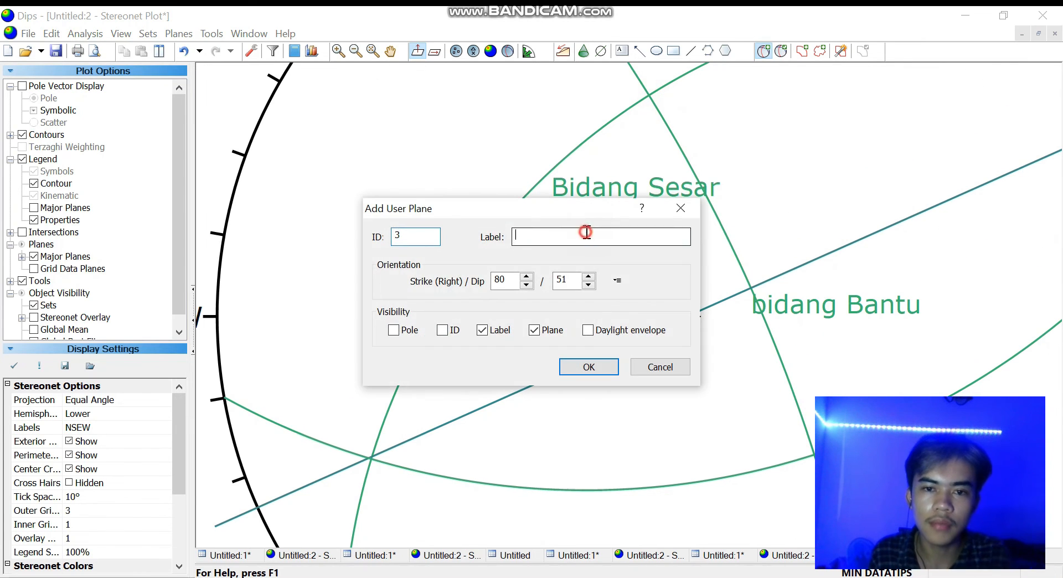
type("Sigma 2")
left_click(394, 330)
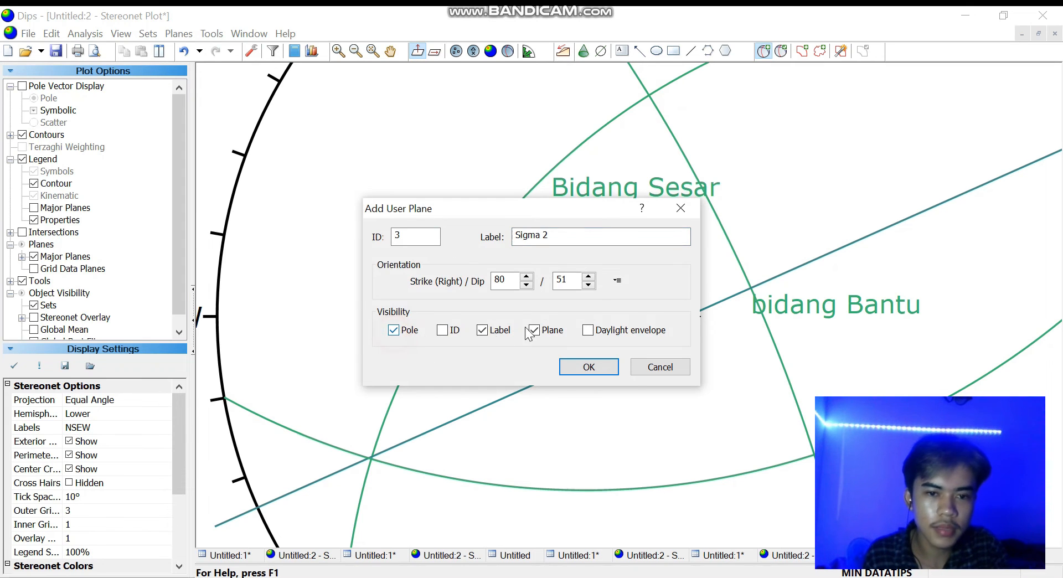
left_click(545, 332)
left_click(579, 367)
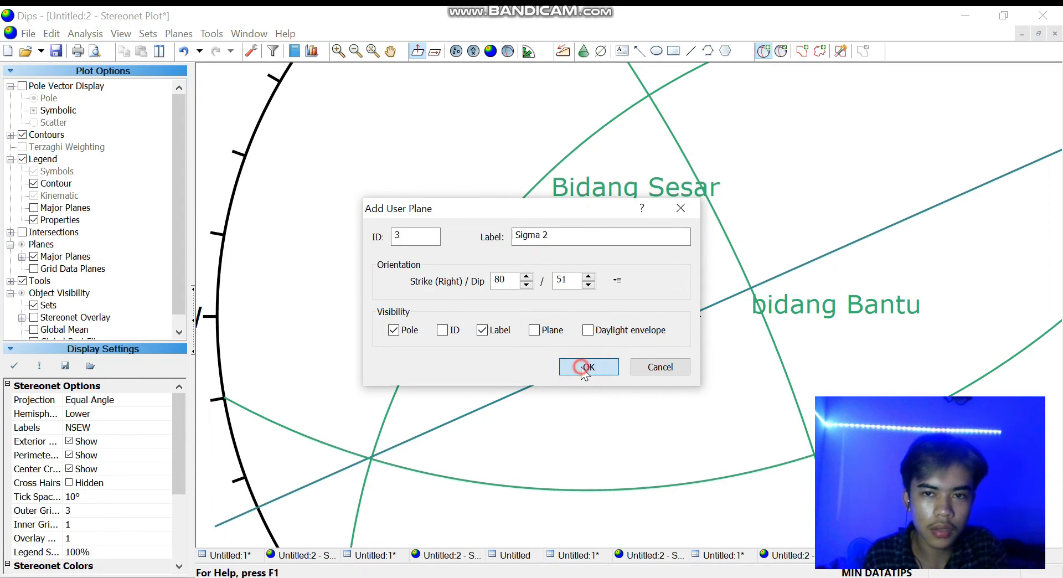
Add a pitch grid centred on the Sigma 2 pole, at strike/dip 080/51
left_click(212, 34)
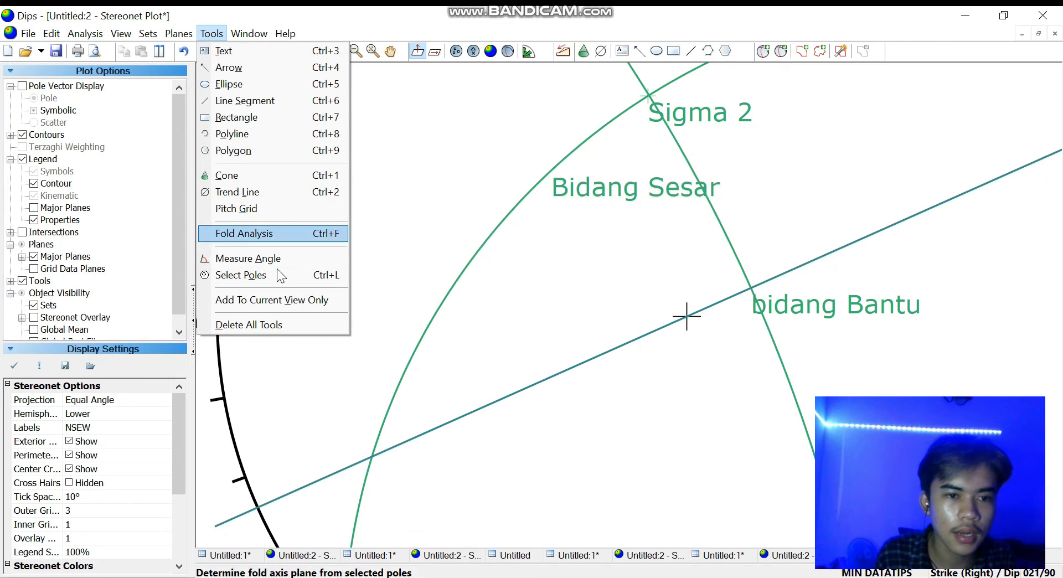
left_click(267, 210)
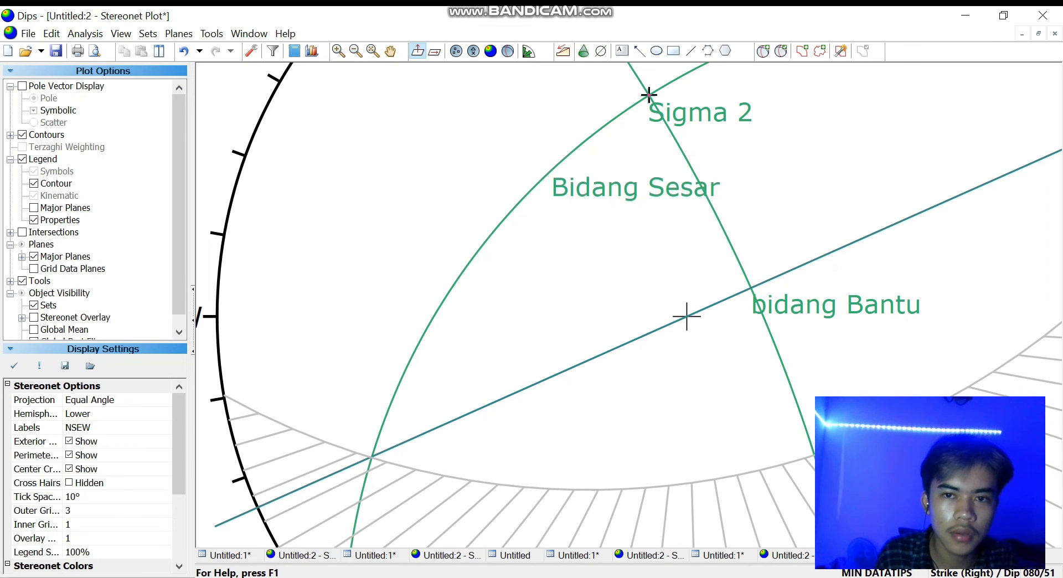
scroll(593, 406, "down", 2)
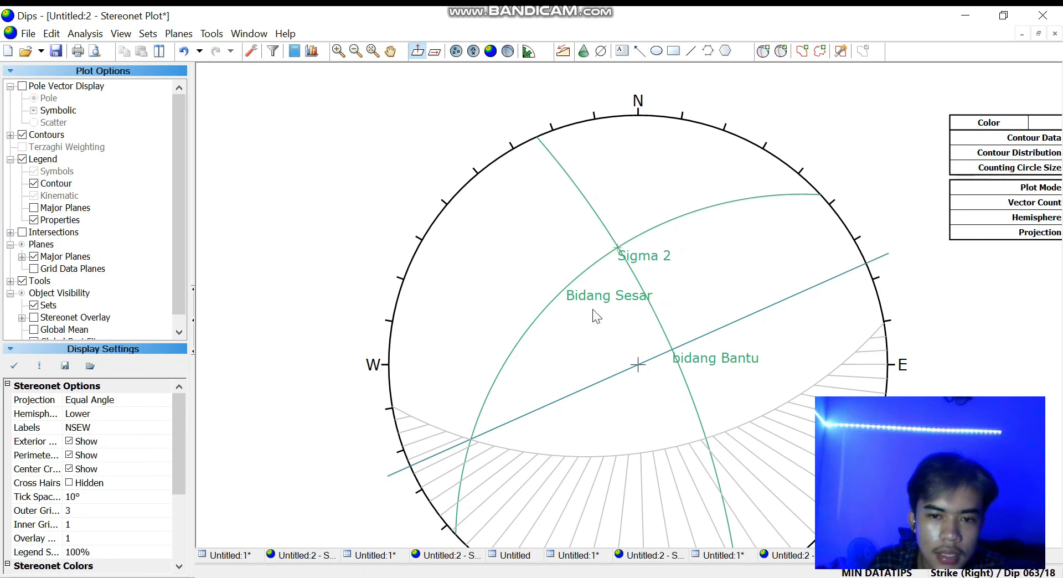
Add a user plane labelled Sigma 3, strike/dip 312/52, with its pole on the pitch grid's curve southwest of the centre
scroll(472, 436, "up", 2)
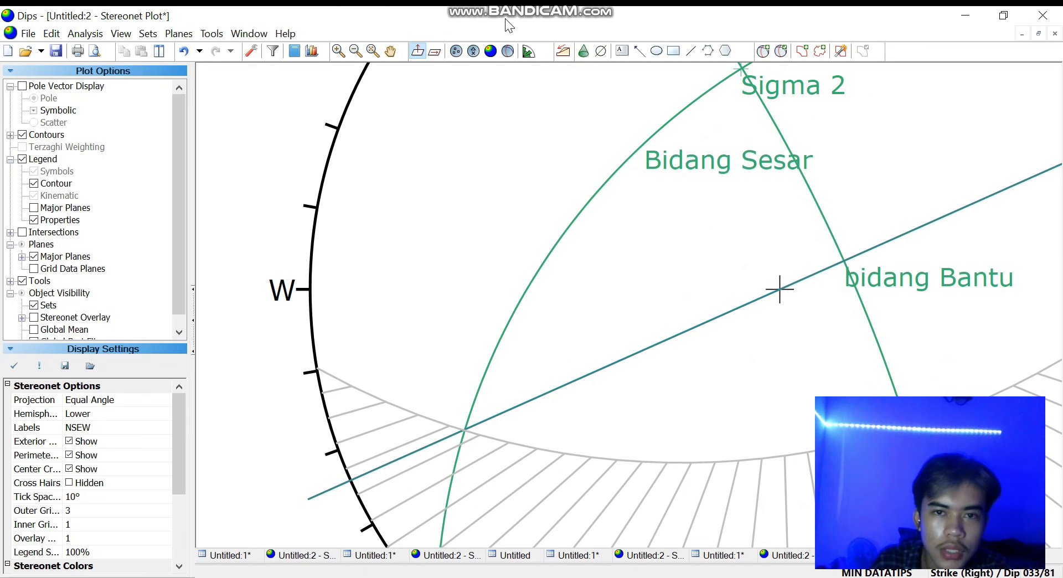
left_click(768, 52)
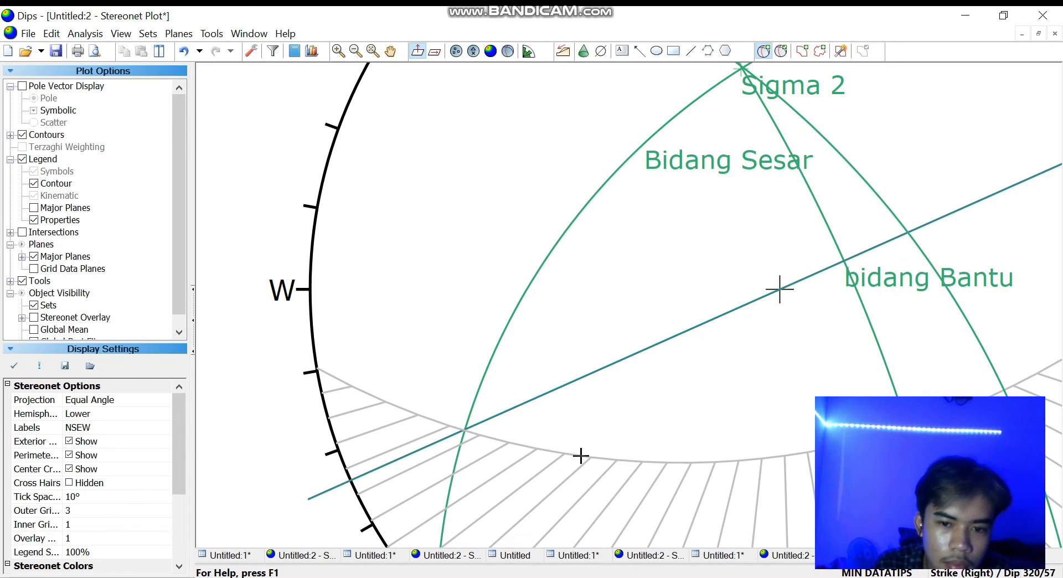
left_click(629, 462)
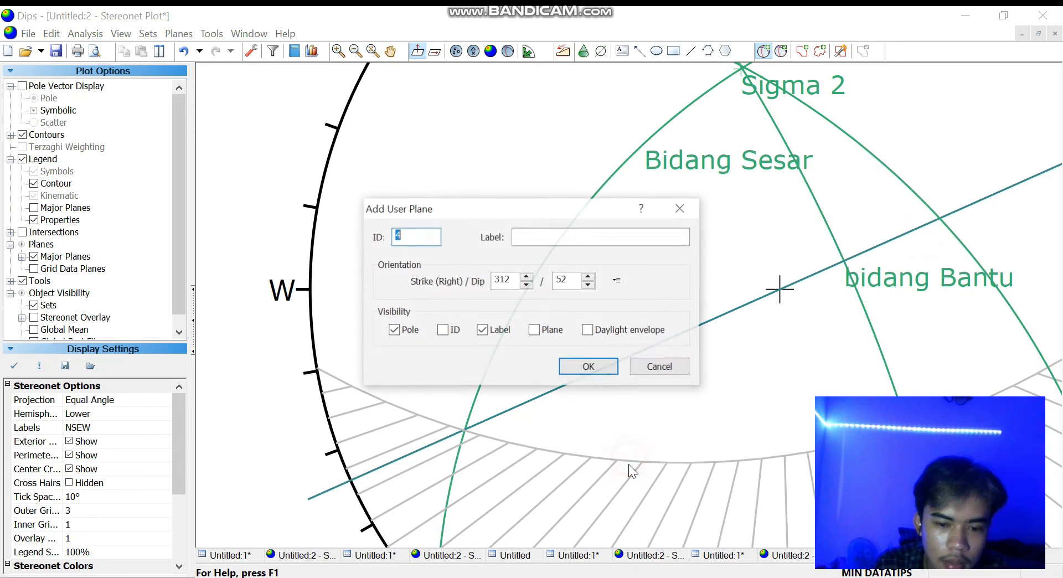
left_click(539, 236)
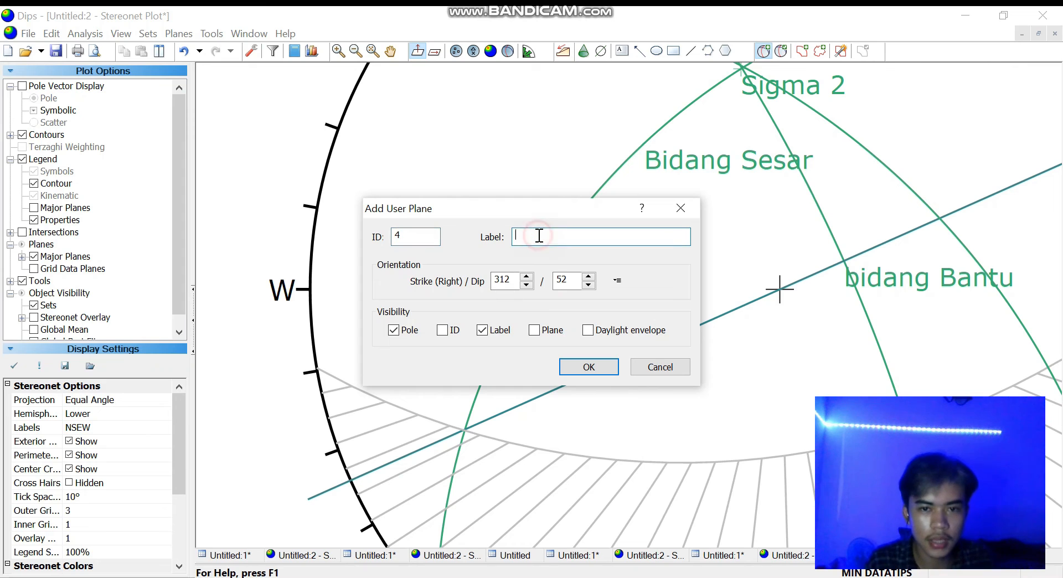
type("Sigma 3")
left_click(588, 364)
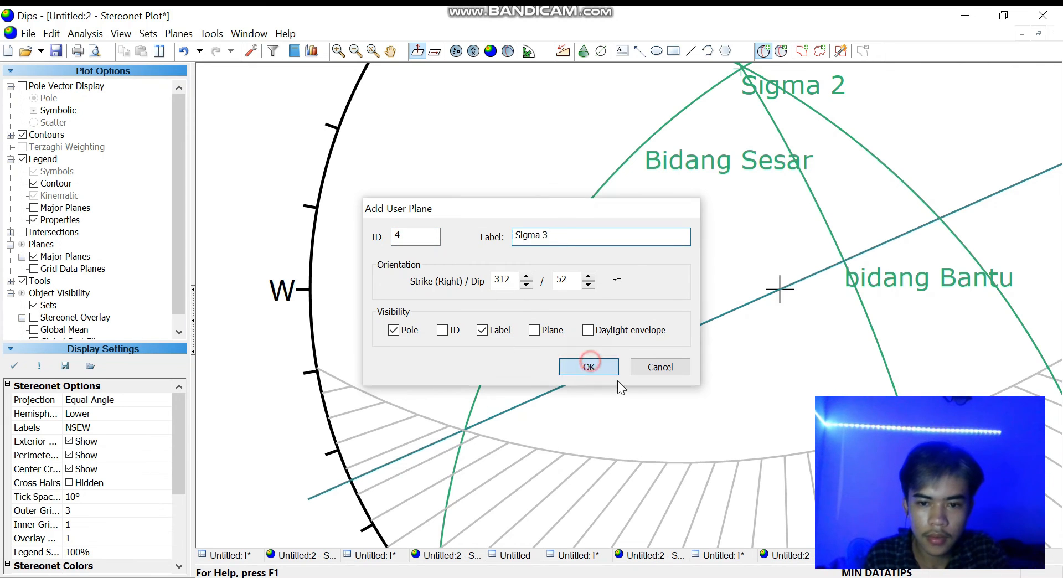
Add a user plane labelled Sigma 1, strike/dip 196/61, with its pole on the eastern part of the pitch grid's curve
scroll(726, 456, "down", 2)
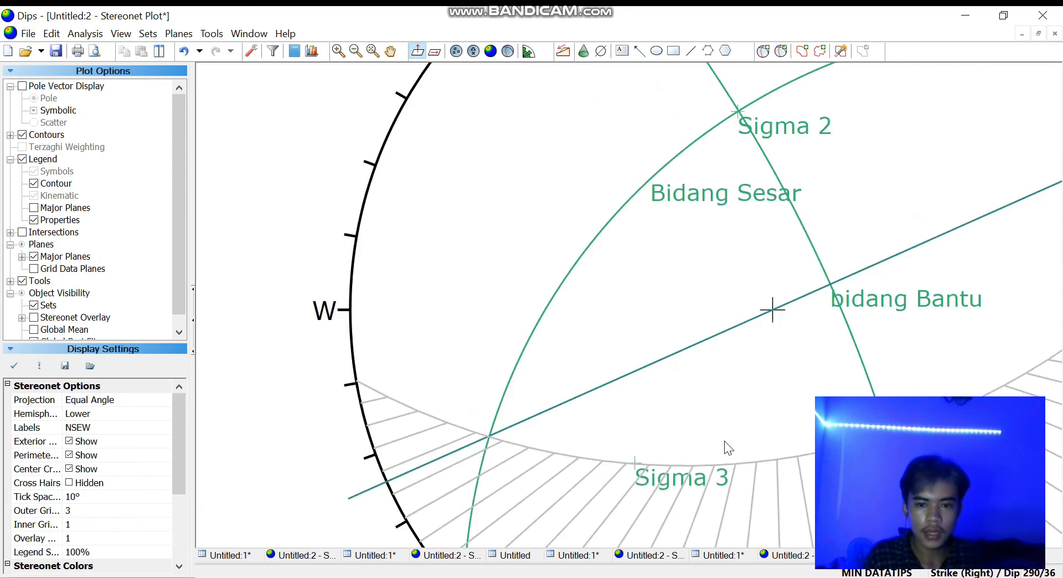
scroll(728, 447, "down", 2)
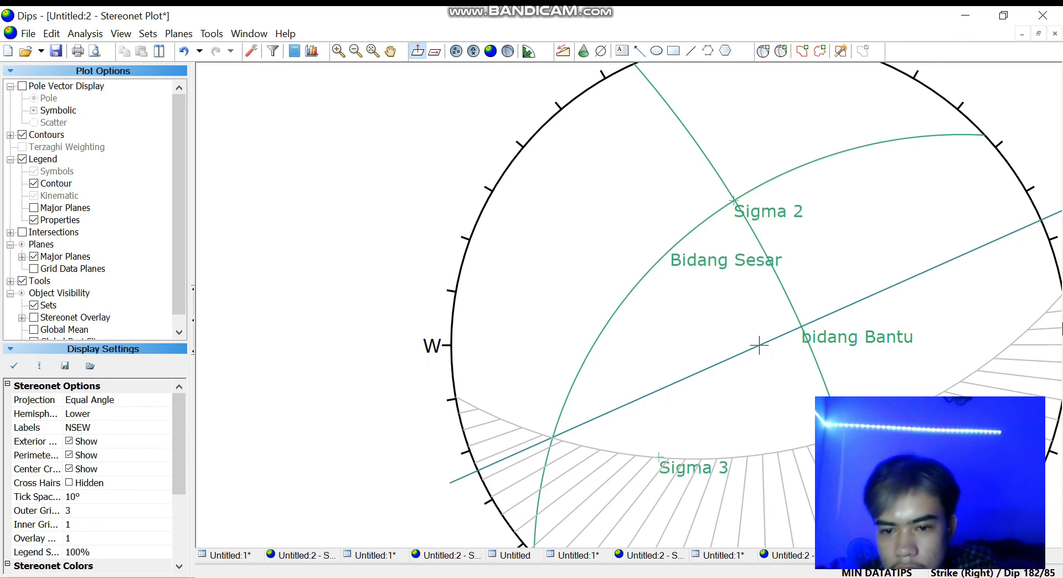
left_click(763, 51)
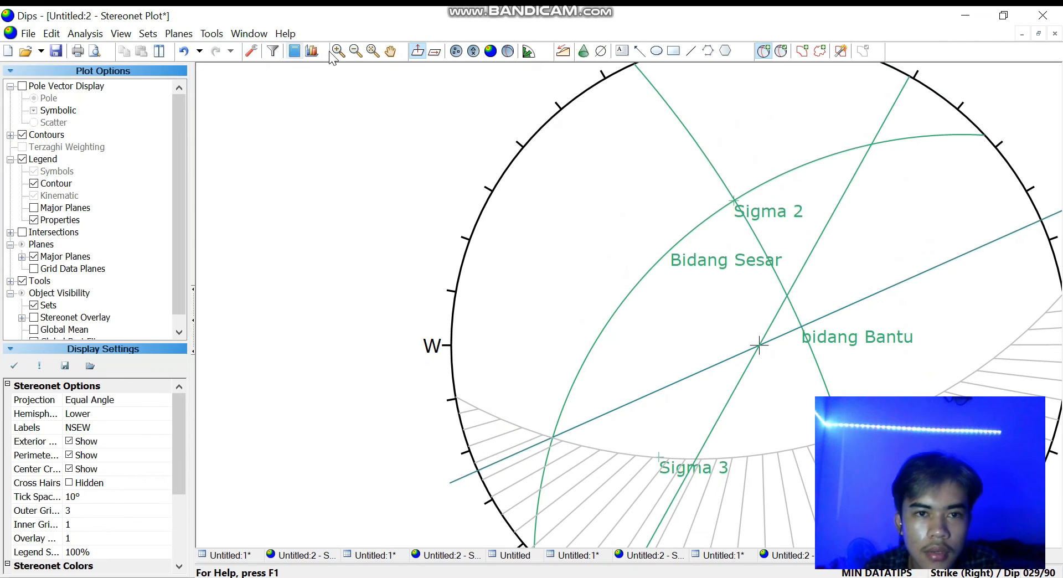
left_click(390, 51)
left_click_drag(727, 367, 483, 280)
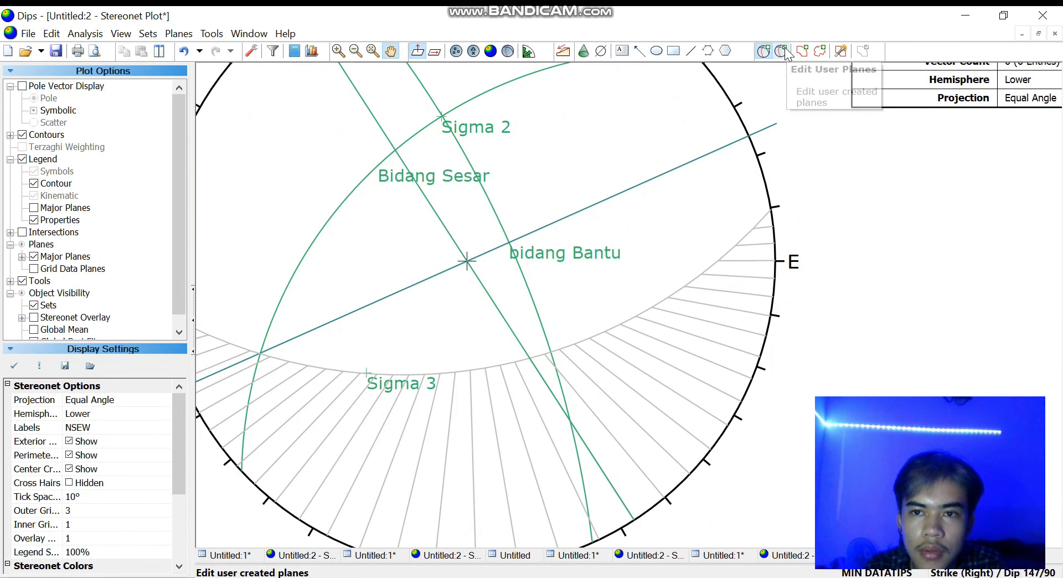
left_click(763, 51)
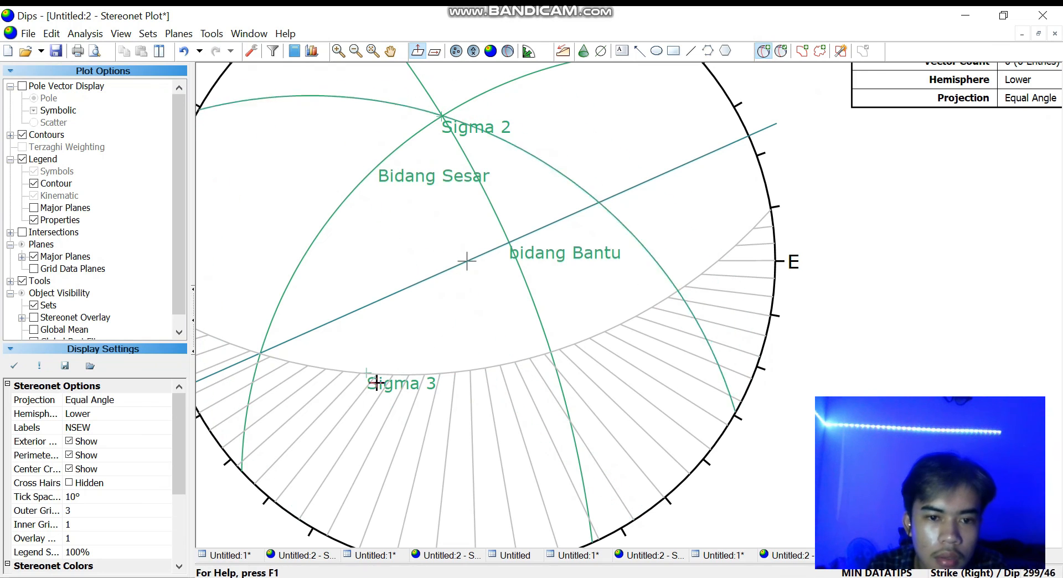
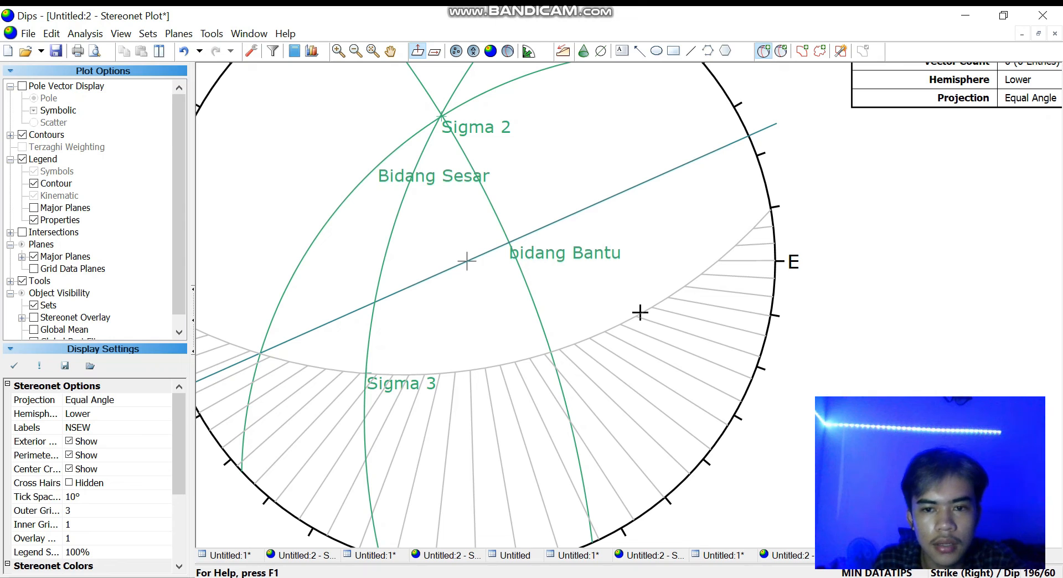
left_click(640, 312)
left_click(559, 233)
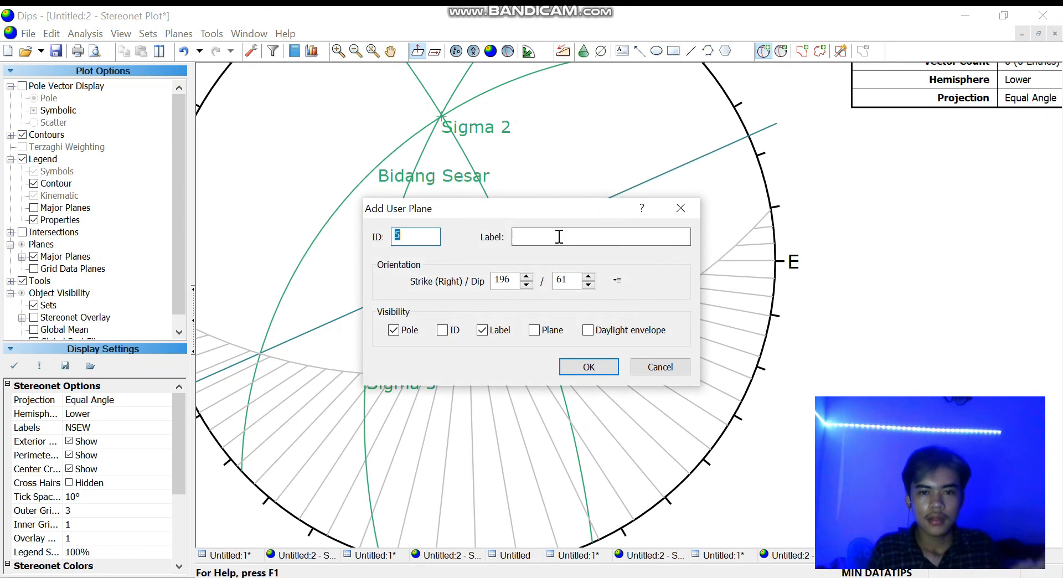
type("Sigma 1")
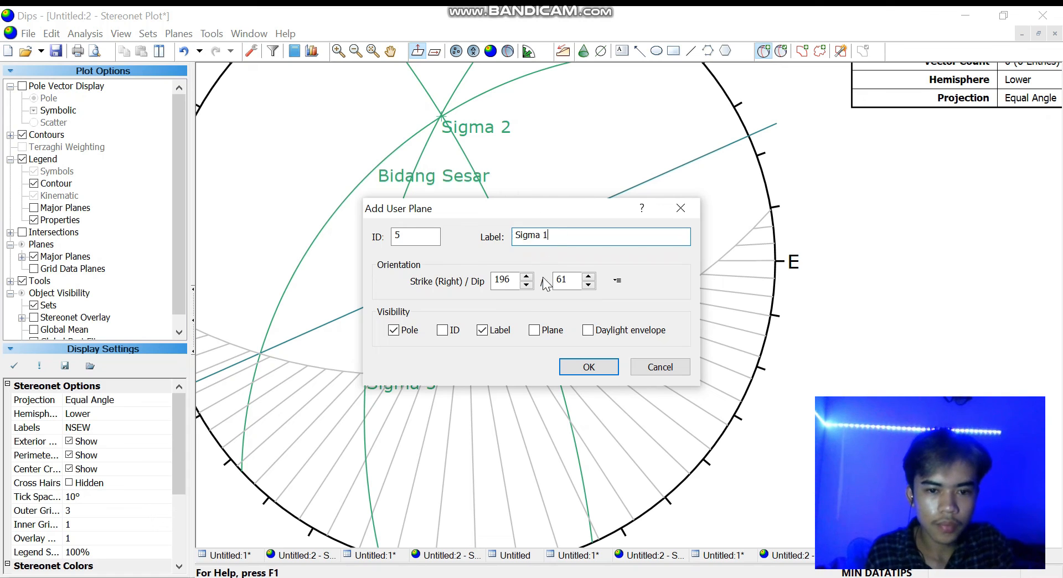
left_click(579, 368)
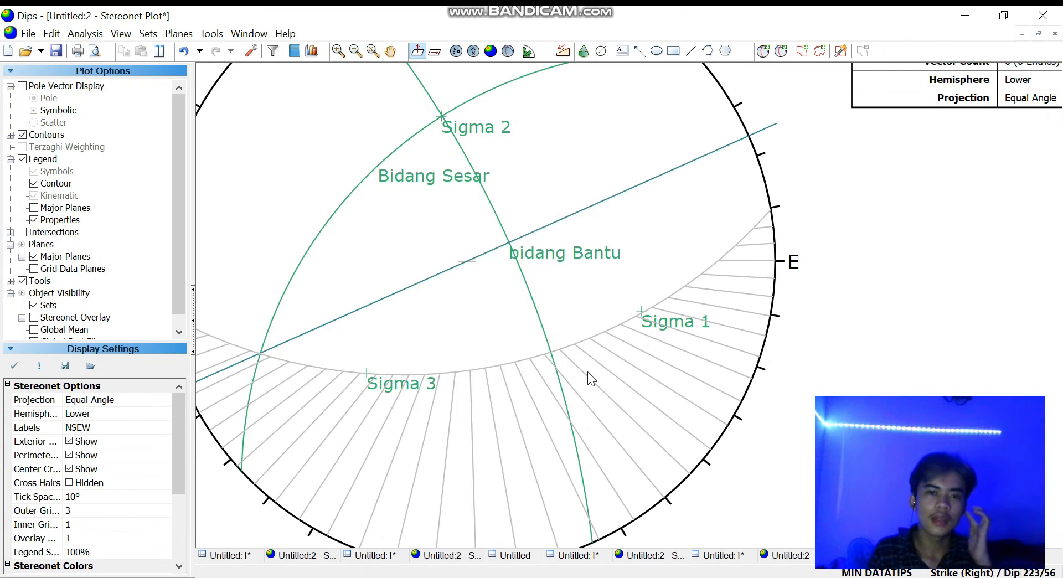
Try to delete all tools from the stereonet, and undo back past the addition of the Sigma 1 plane
left_click(211, 33)
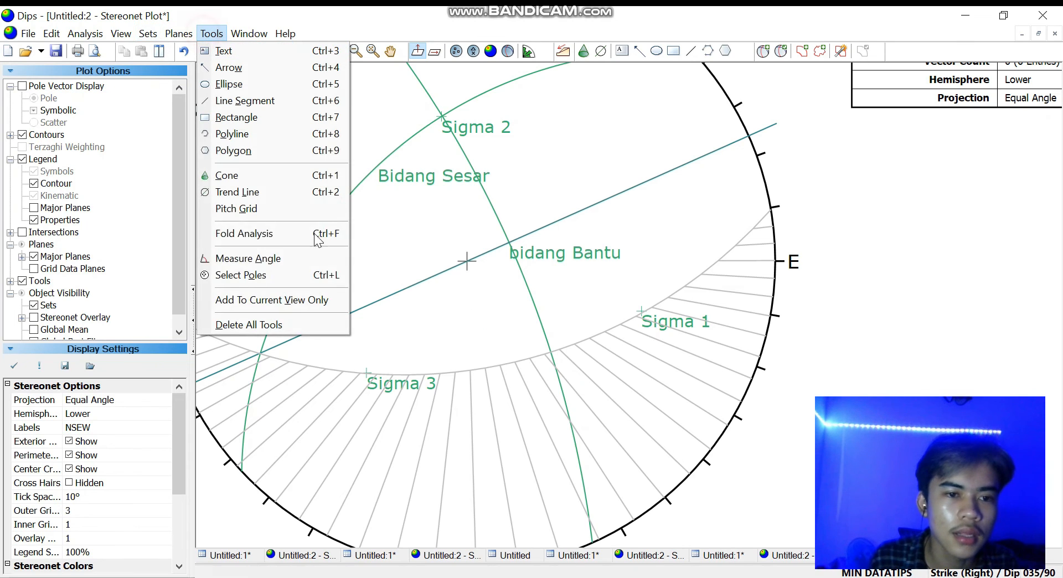
left_click(275, 324)
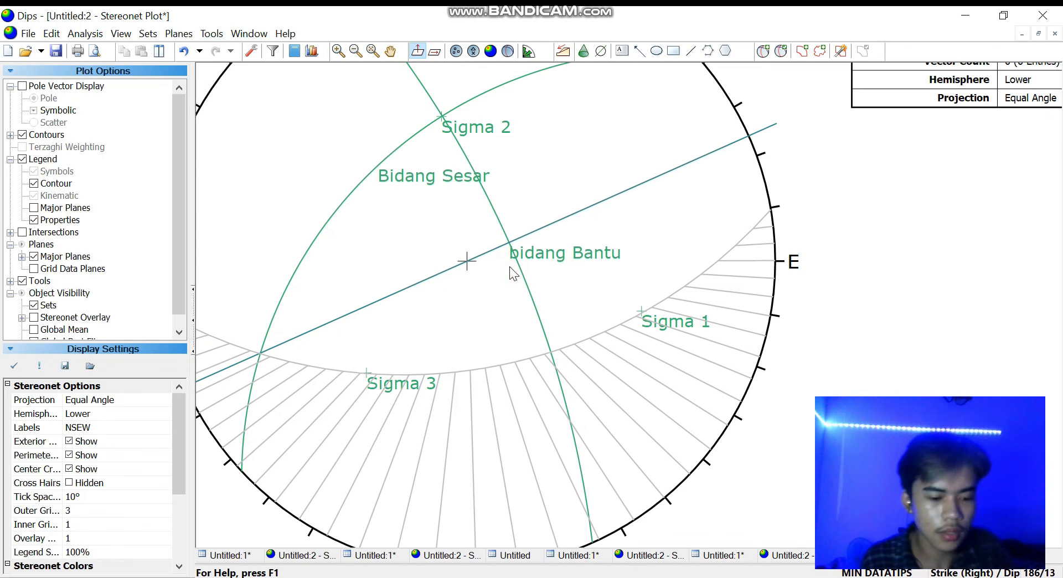
key("ctrl+z")
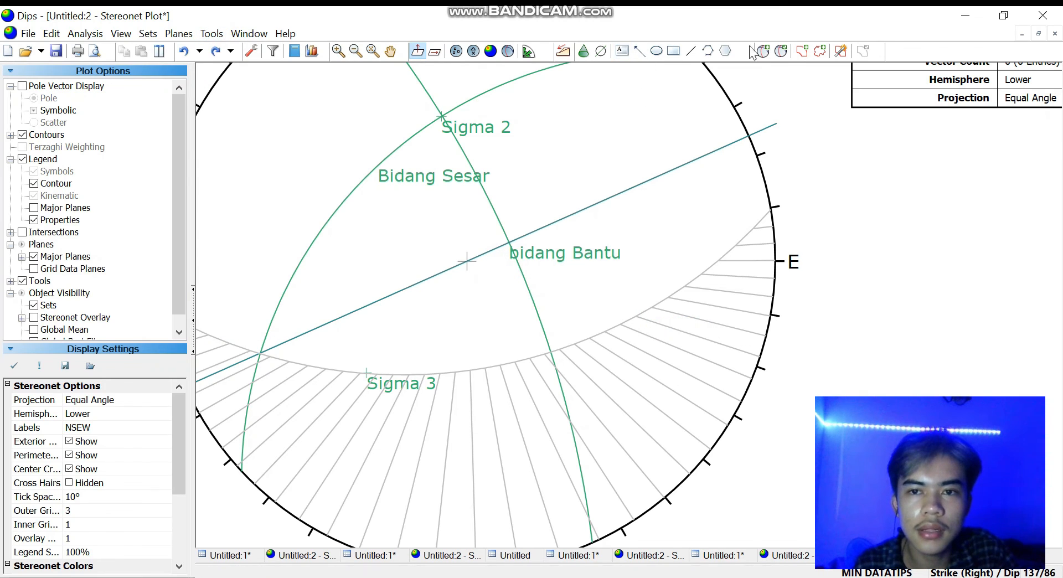
Add a user plane labelled Sigma 1, strike/dip 197/61, with its pole on the eastern part of the pitch grid's curve
left_click(763, 51)
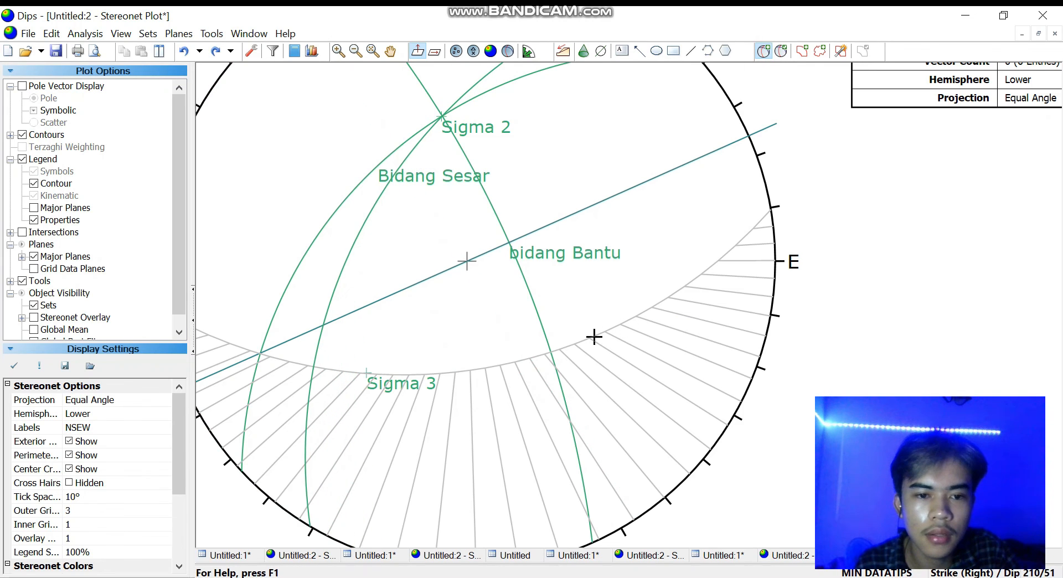
left_click(640, 314)
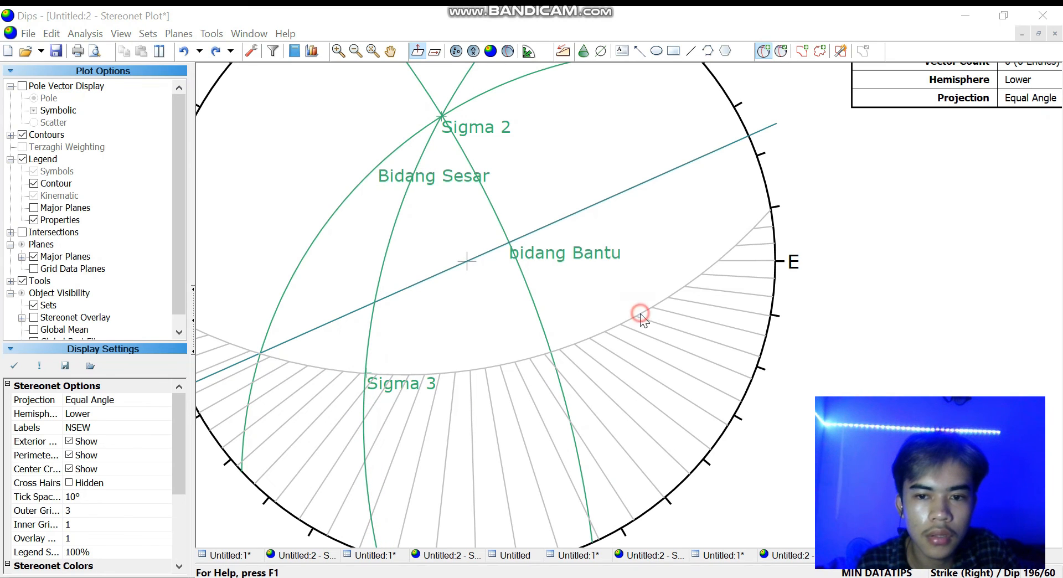
left_click(556, 230)
type("Sigma 1")
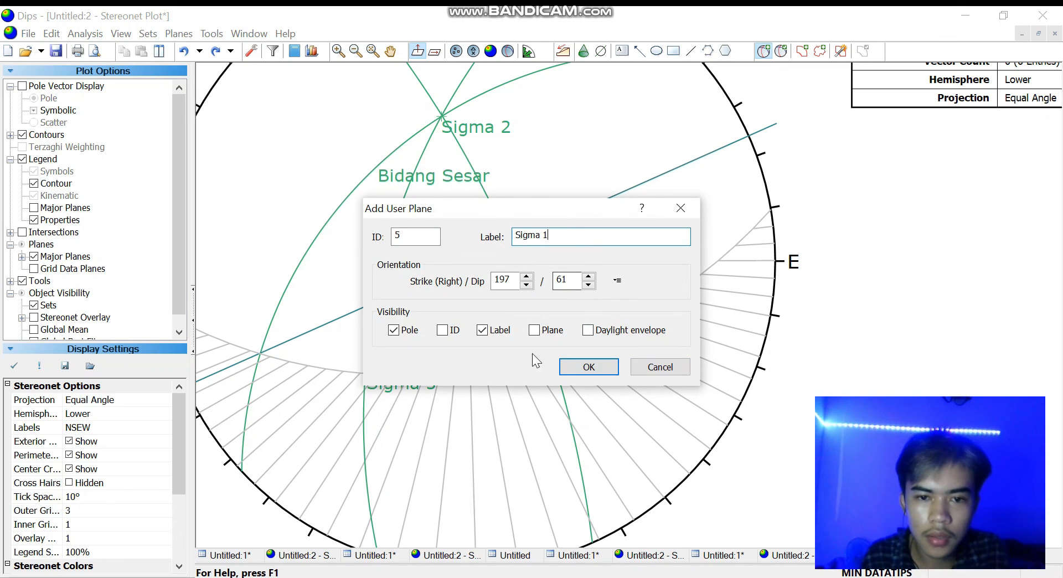
left_click(573, 366)
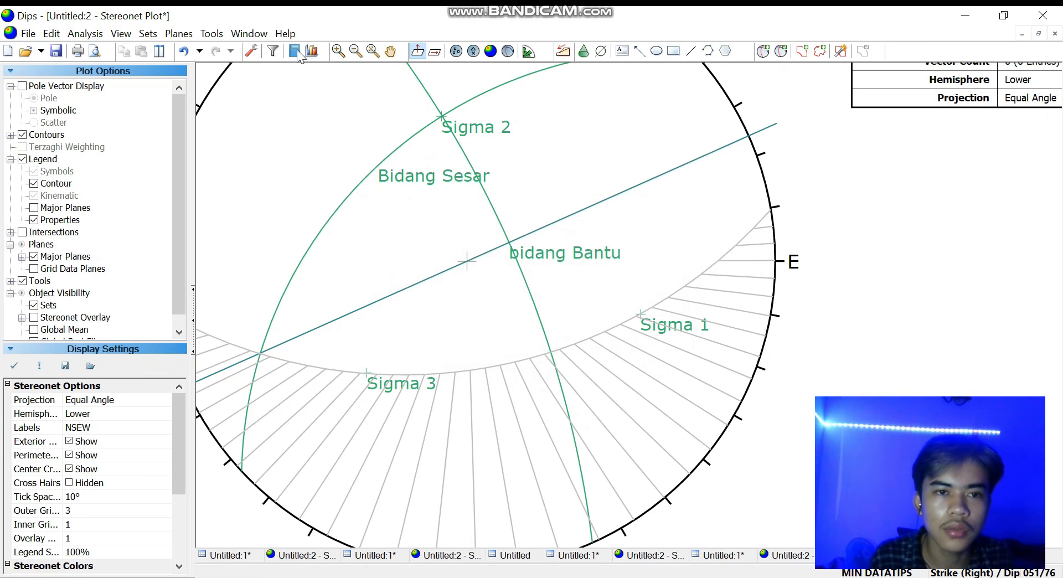
Delete all tools from the stereonet and show the major planes in the legend
left_click(211, 33)
left_click(268, 329)
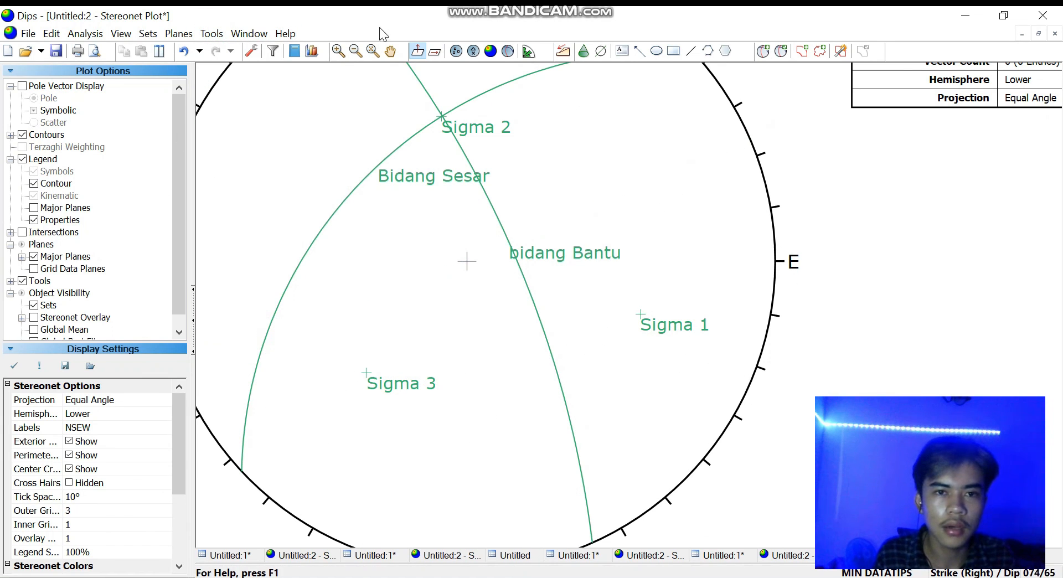
left_click(373, 51)
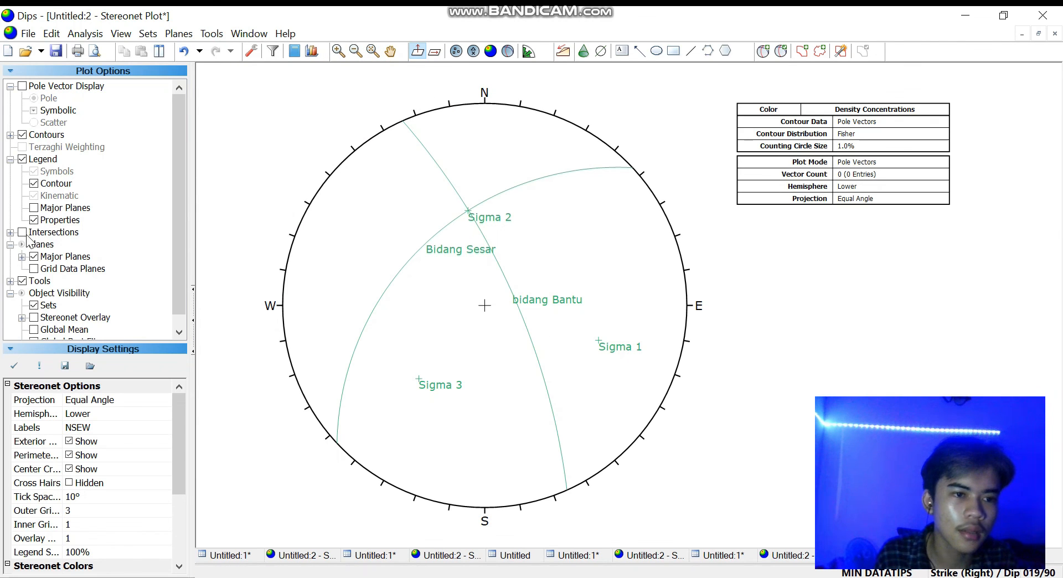
left_click(34, 208)
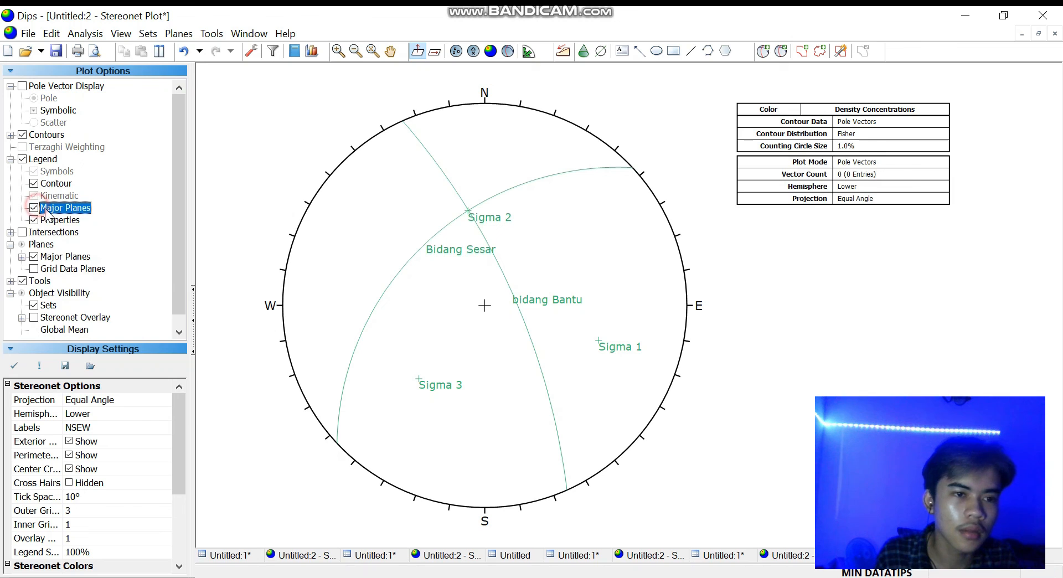
Edit the user planes, coloring the bidang Bantu plane red and Sigma 2 blue
left_click(521, 182)
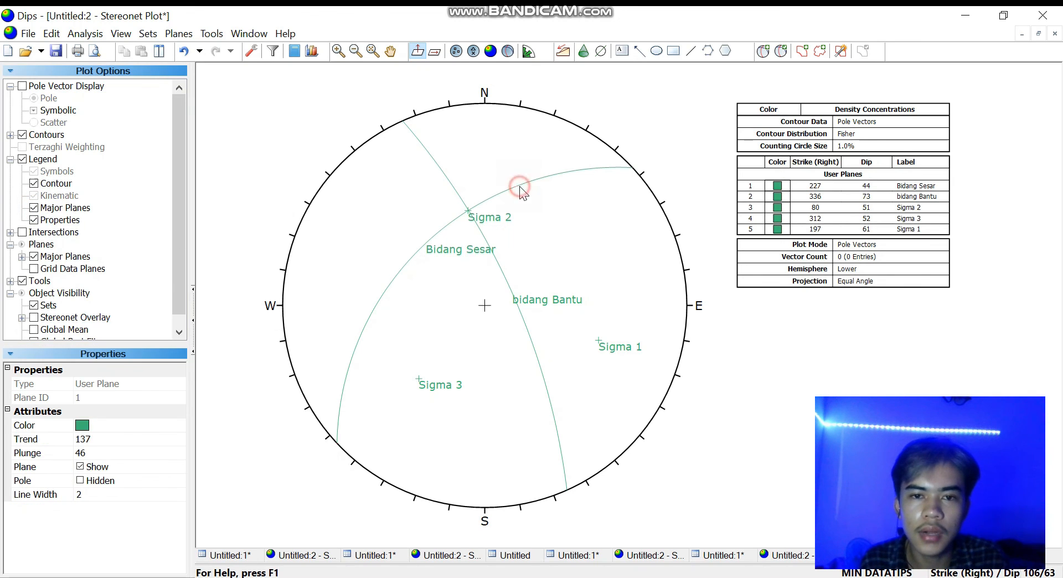
right_click(521, 188)
left_click(573, 220)
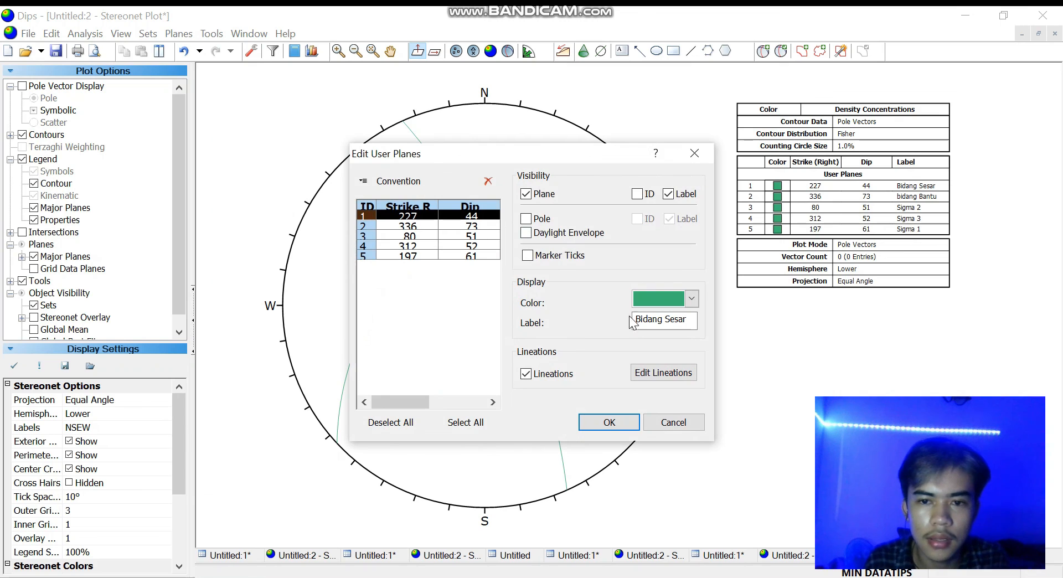
left_click(455, 226)
left_click(691, 299)
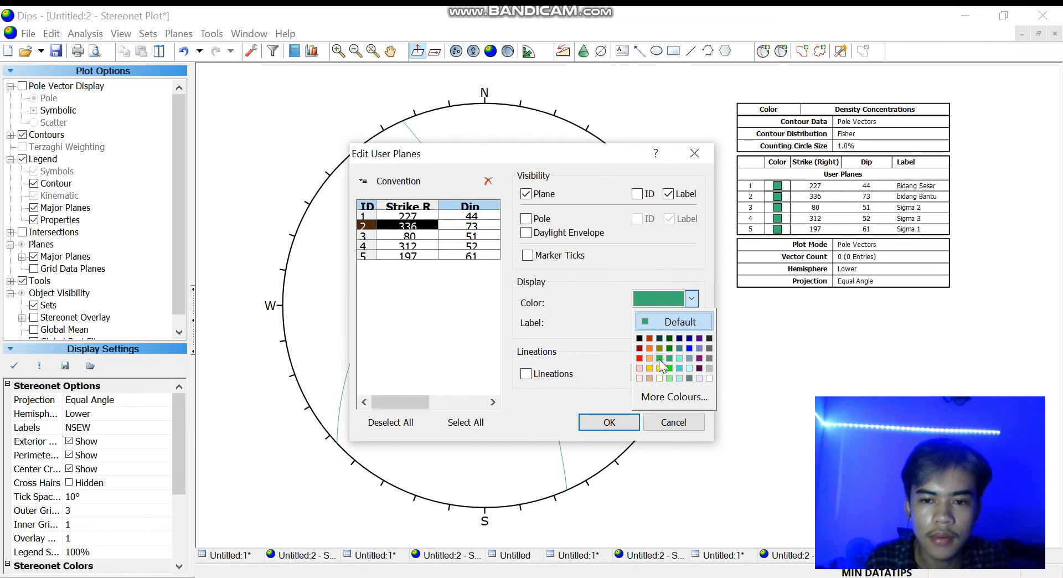
left_click(639, 358)
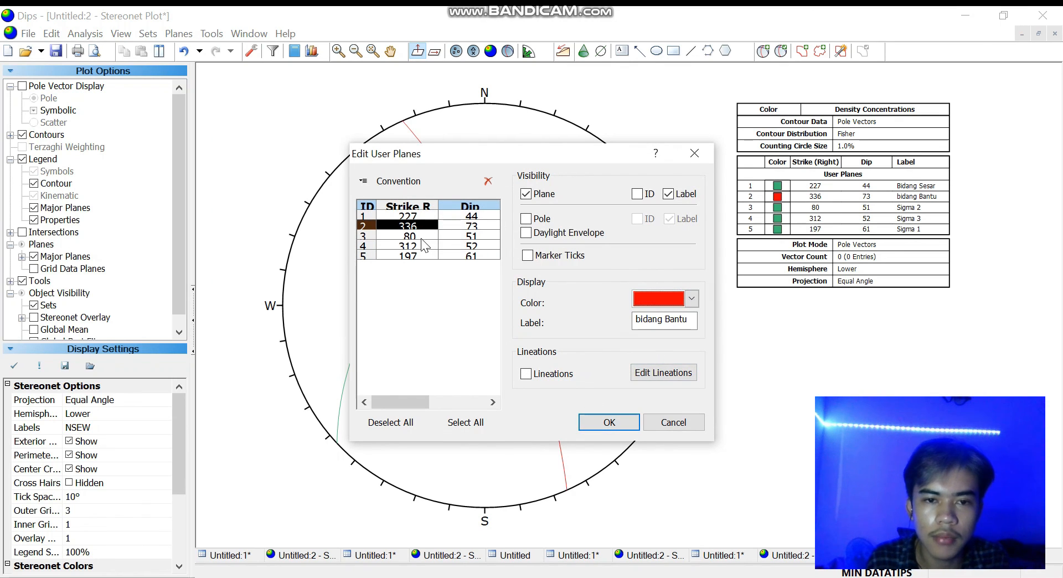
left_click(471, 236)
left_click(692, 299)
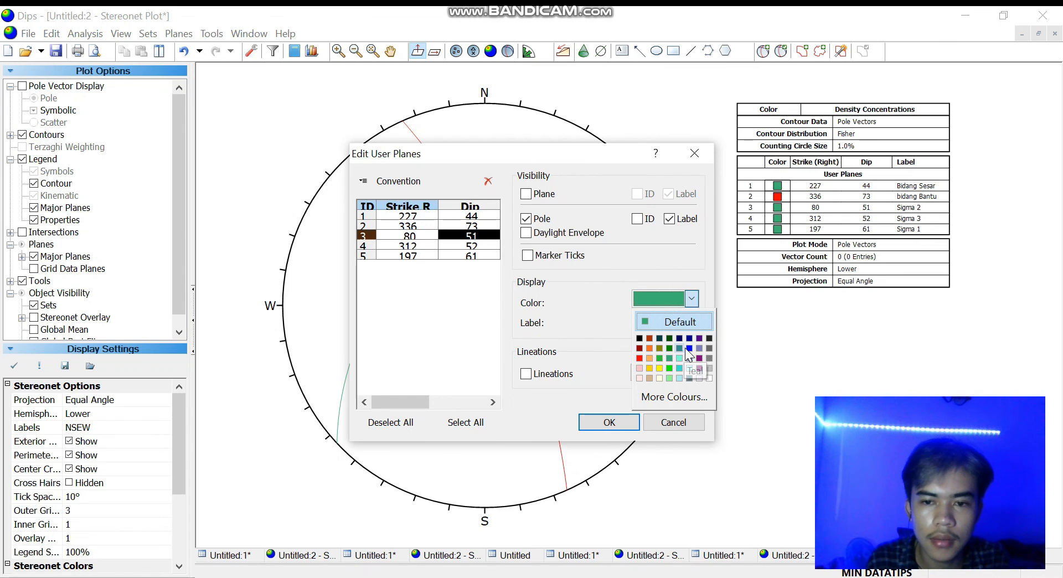
left_click(689, 348)
Color the Sigma 3 user plane purple and Sigma 1 orange, and apply the plane edits
left_click(454, 246)
left_click(691, 299)
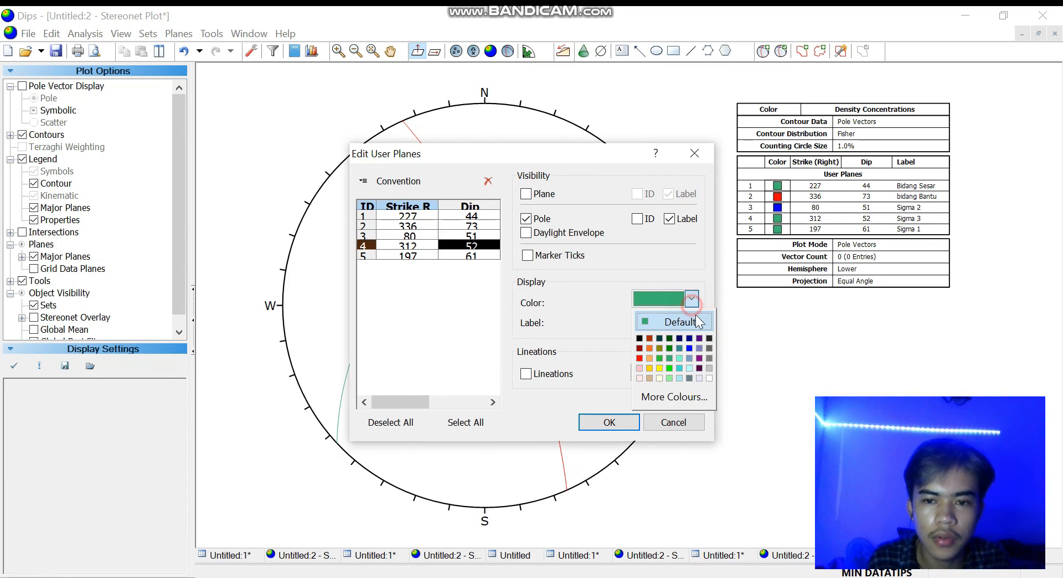
left_click(699, 358)
left_click(426, 257)
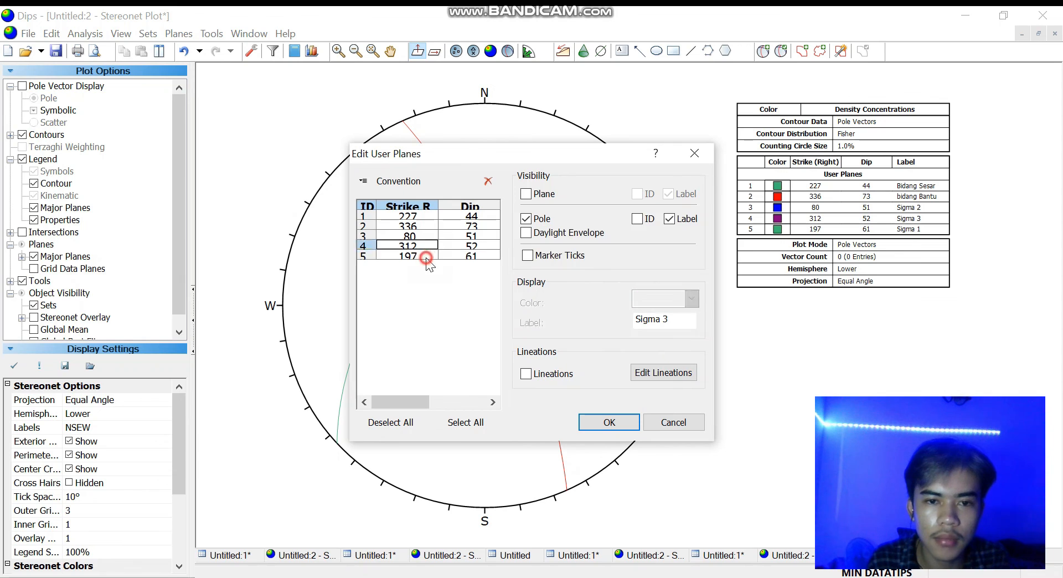
left_click(693, 299)
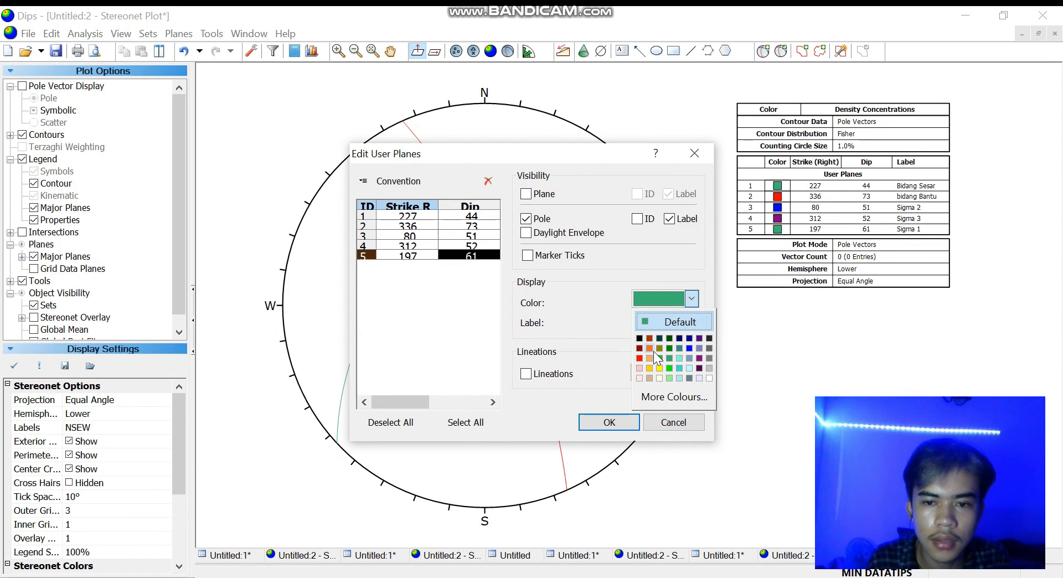
left_click(653, 351)
left_click(613, 423)
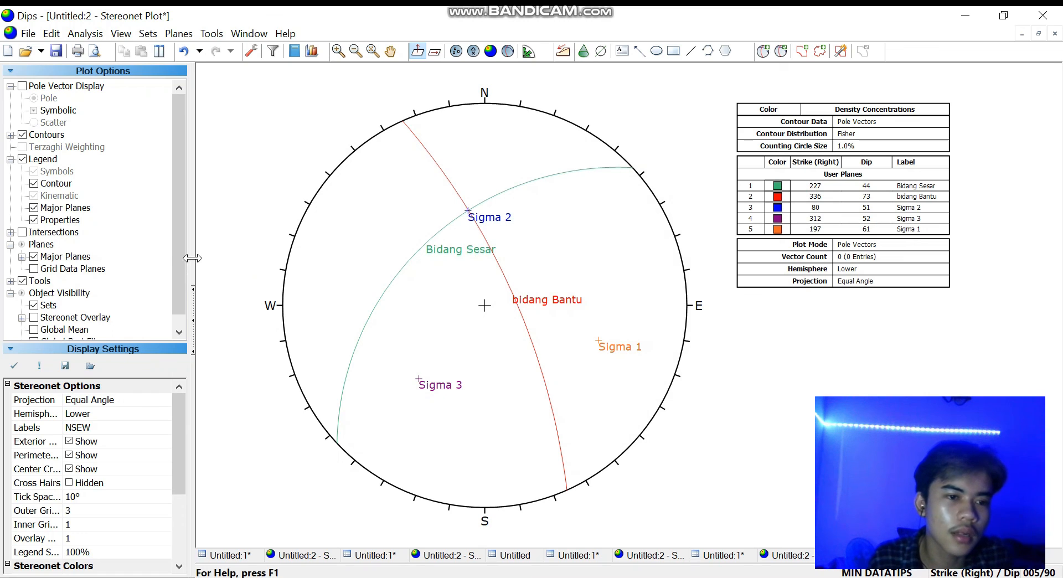
Show the stereonet overlay grid on the plot
left_click_drag(180, 278, 178, 299)
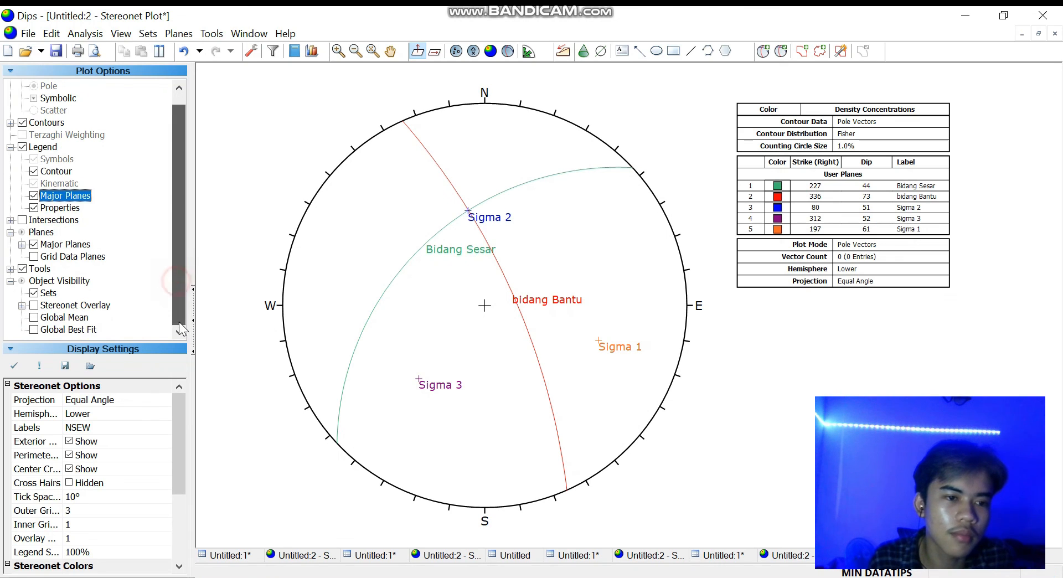
left_click(33, 305)
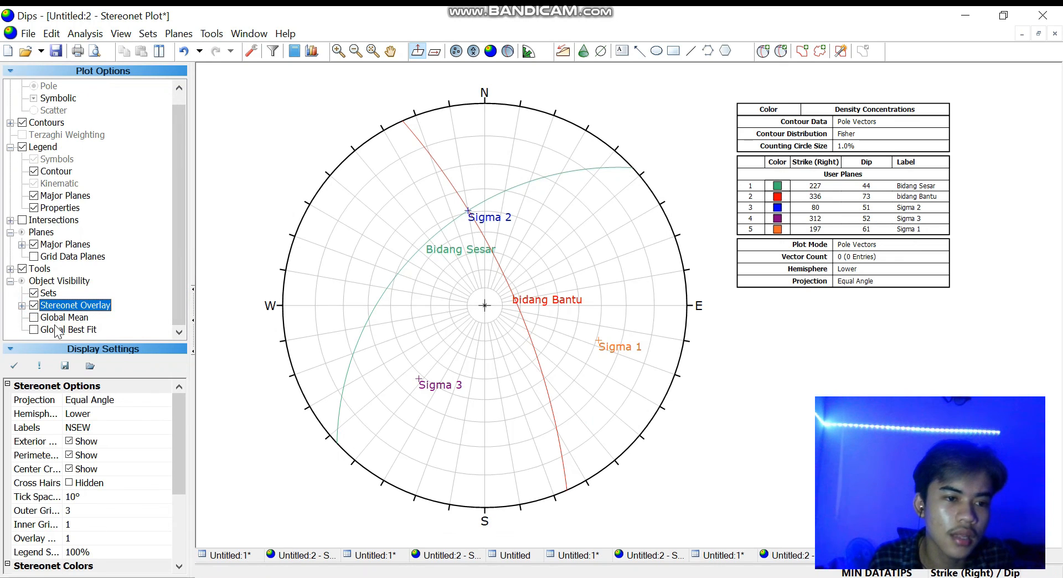
Switch the stereonet overlay to Equatorial and set the orientation format to Trend / Plunge
left_click(33, 305)
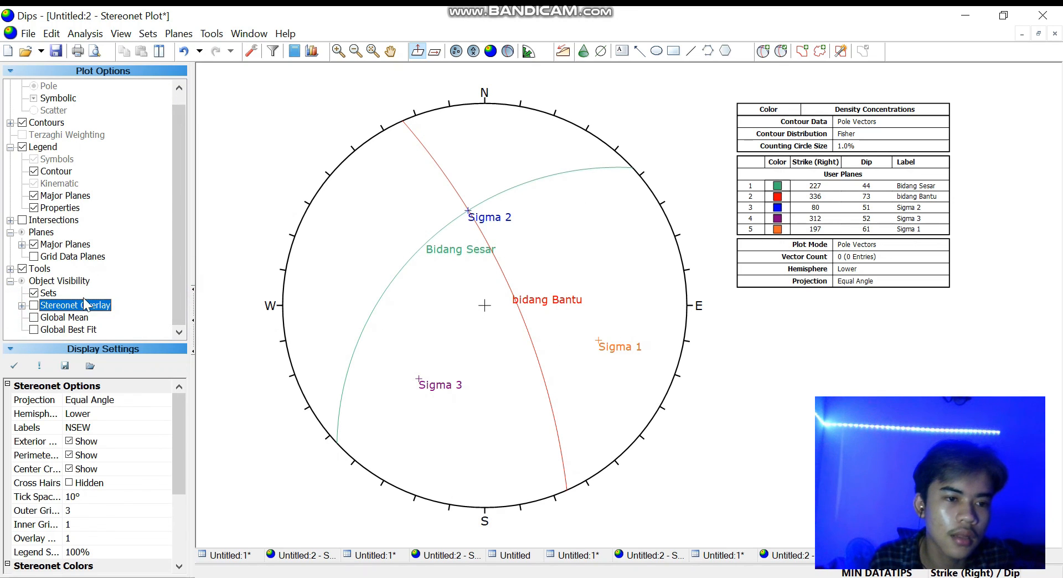
left_click(21, 306)
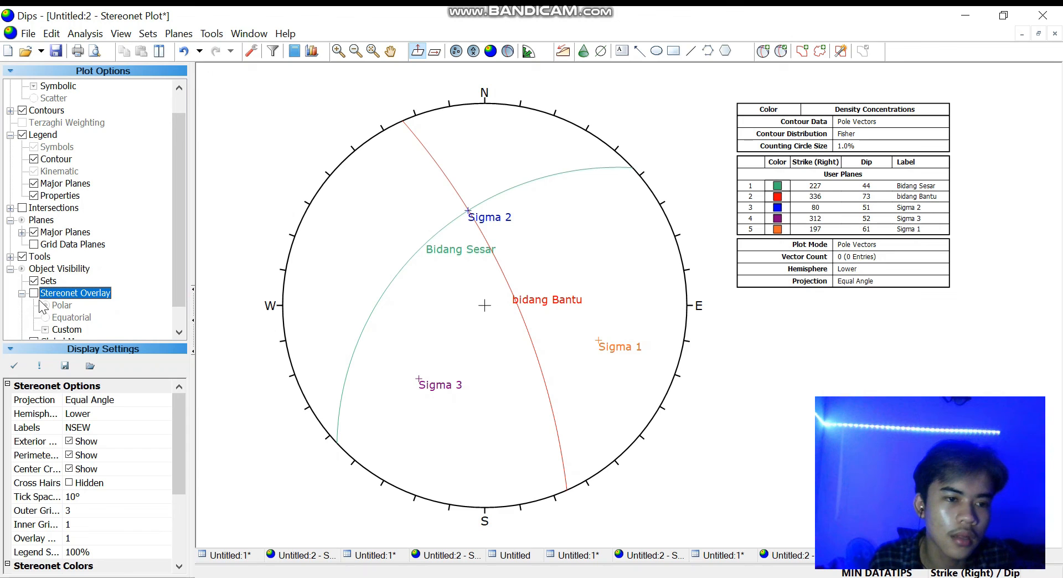
left_click(47, 323)
left_click(47, 321)
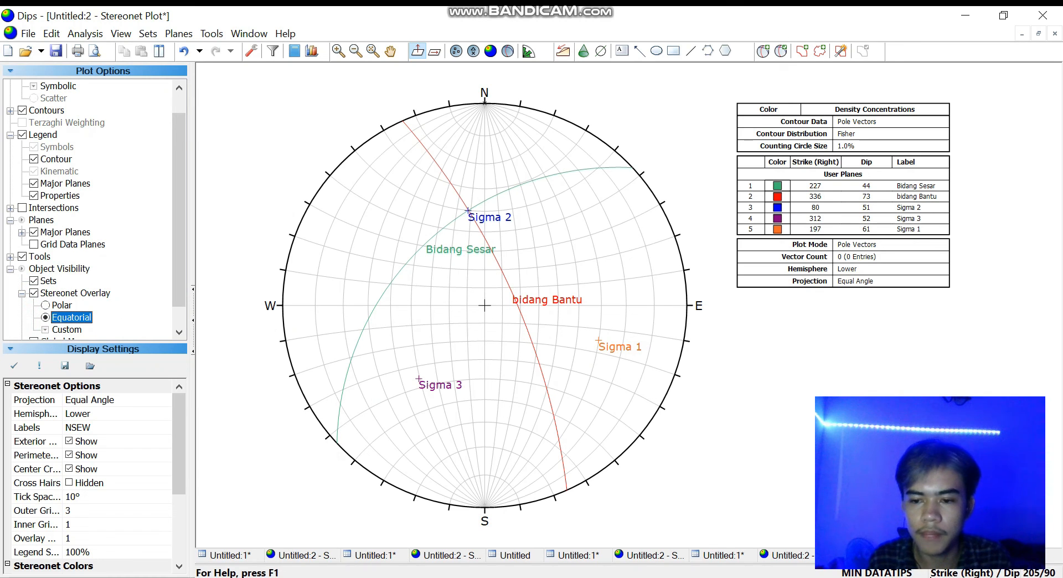
left_click(1006, 574)
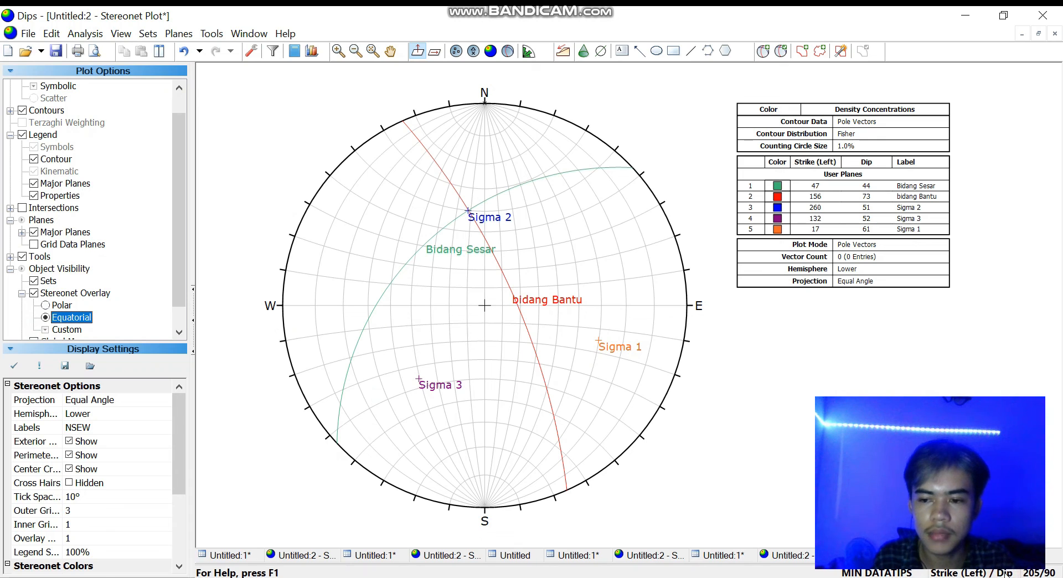
left_click(1005, 573)
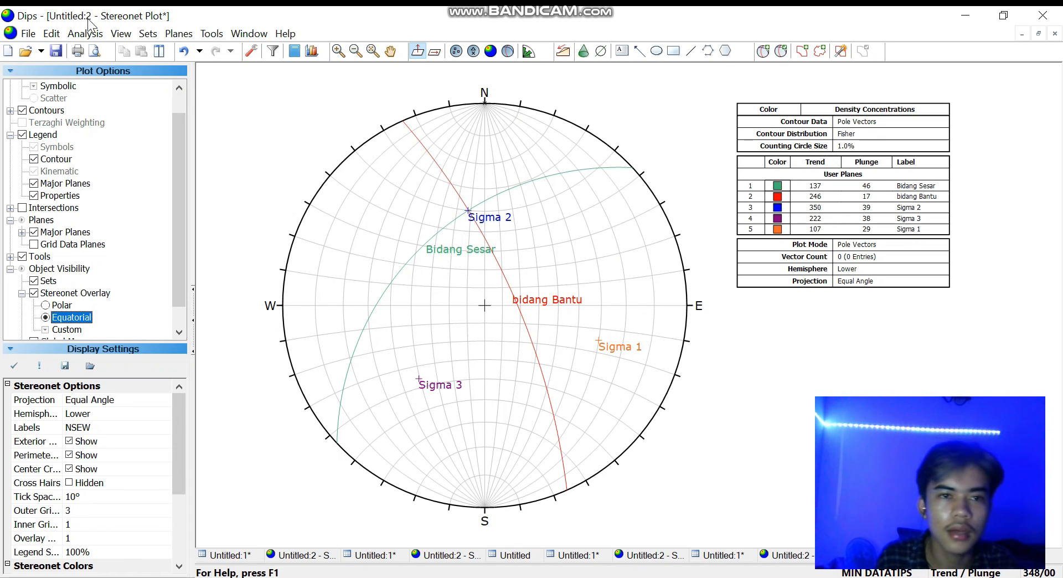
Export the stereonet plot as a JPEG image named Striasi in the Rocscience folder
left_click(28, 35)
left_click(75, 157)
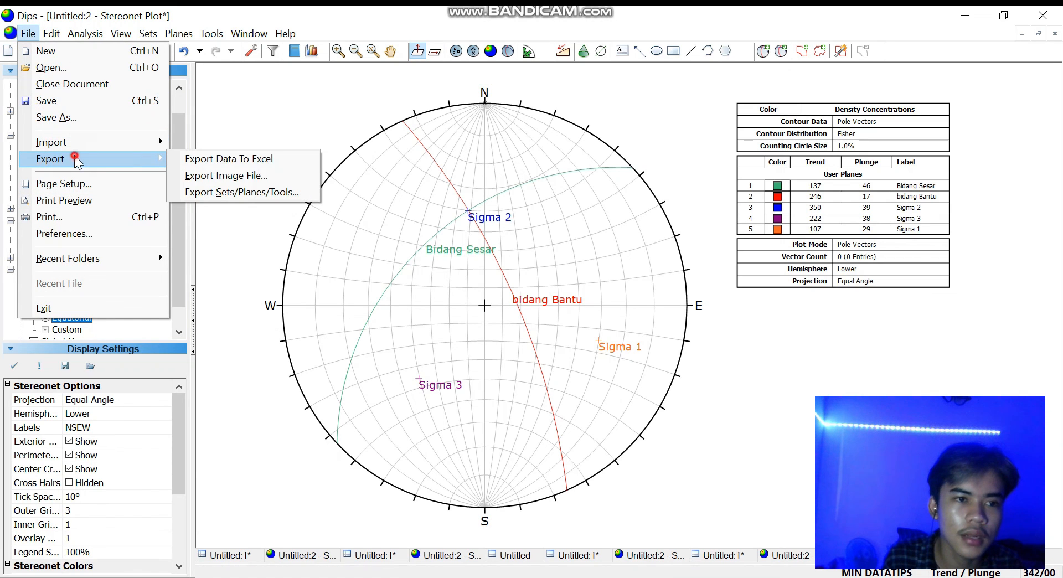
left_click(271, 174)
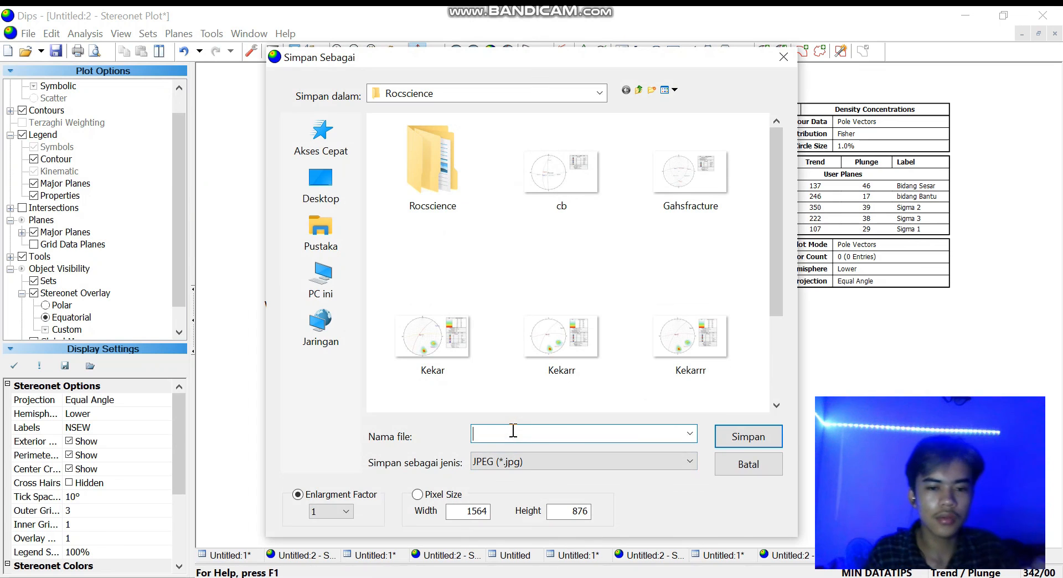
type("Striasi")
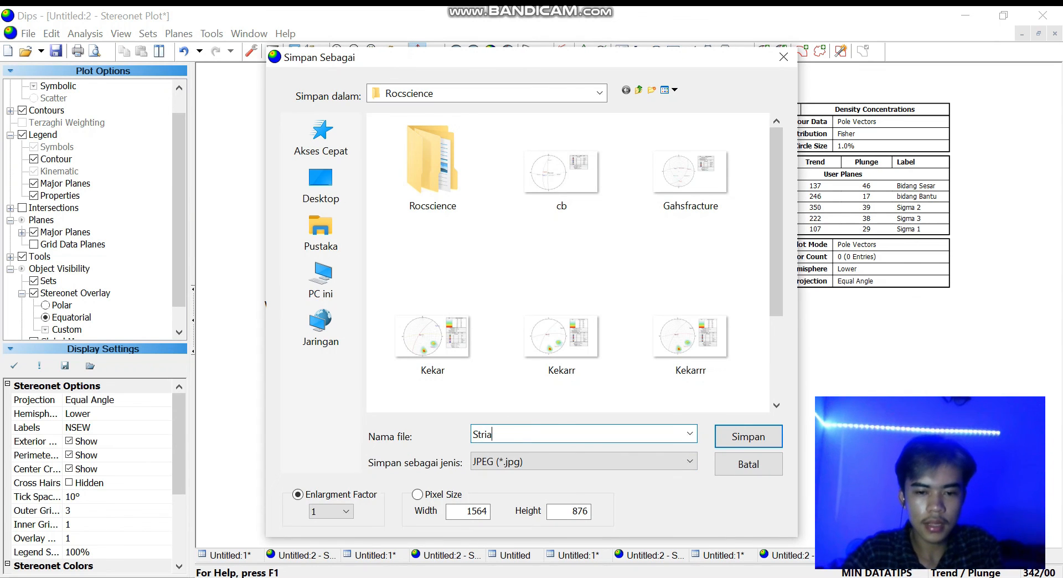
left_click(749, 437)
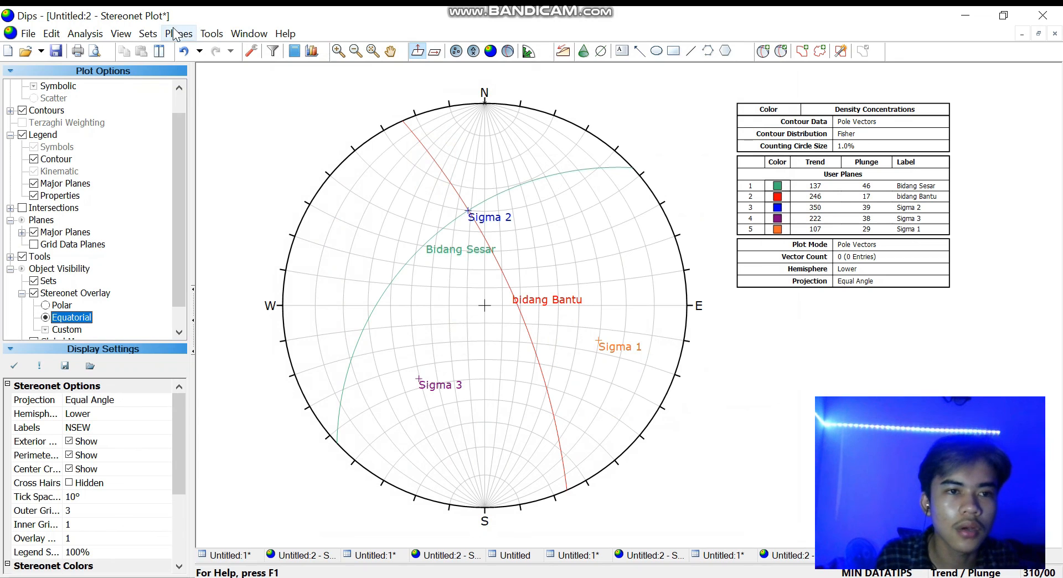
Set the project title to "Stiriasi/gores garis" in the project summary, checking the striation term in the Excel Sesar sheet
left_click(210, 33)
left_click(220, 81)
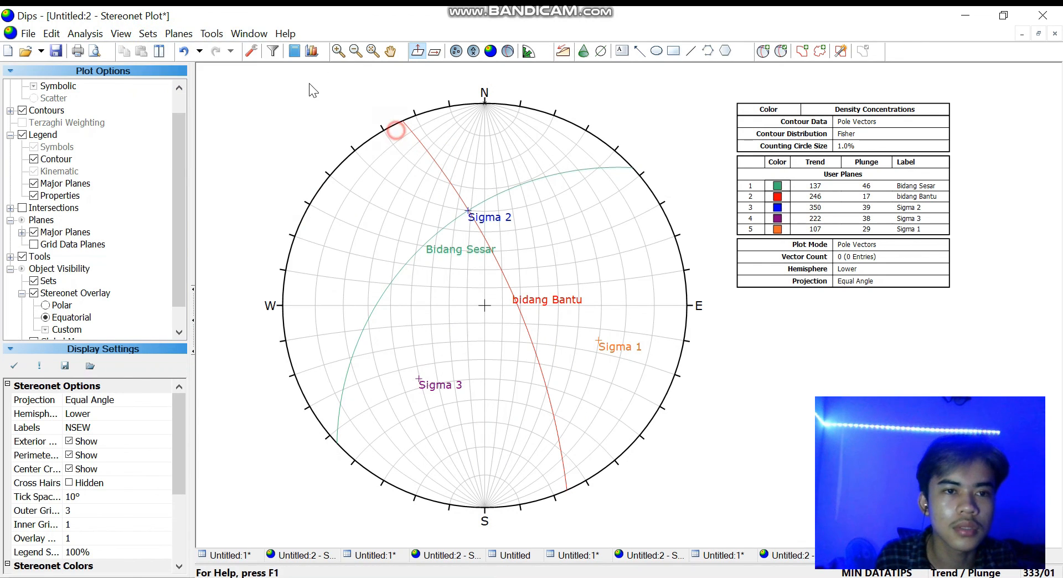
left_click(250, 51)
left_click(437, 173)
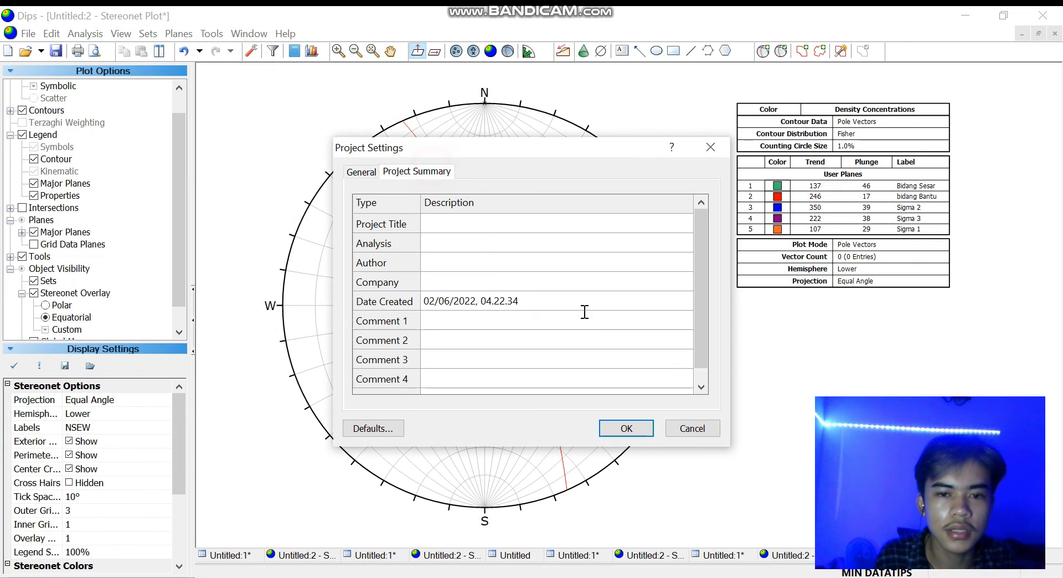
left_click(465, 224)
type("St")
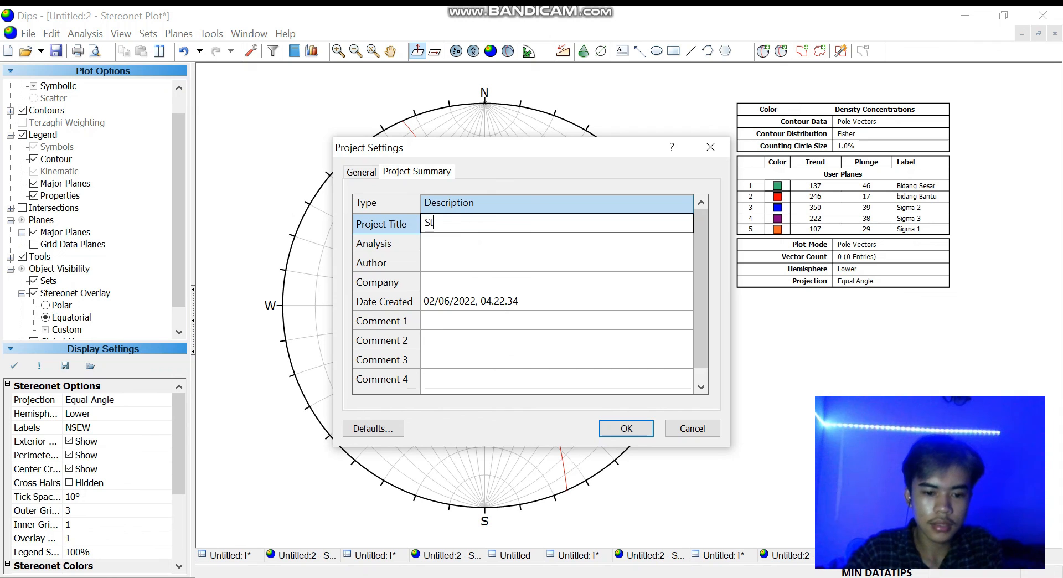
type("iriasi")
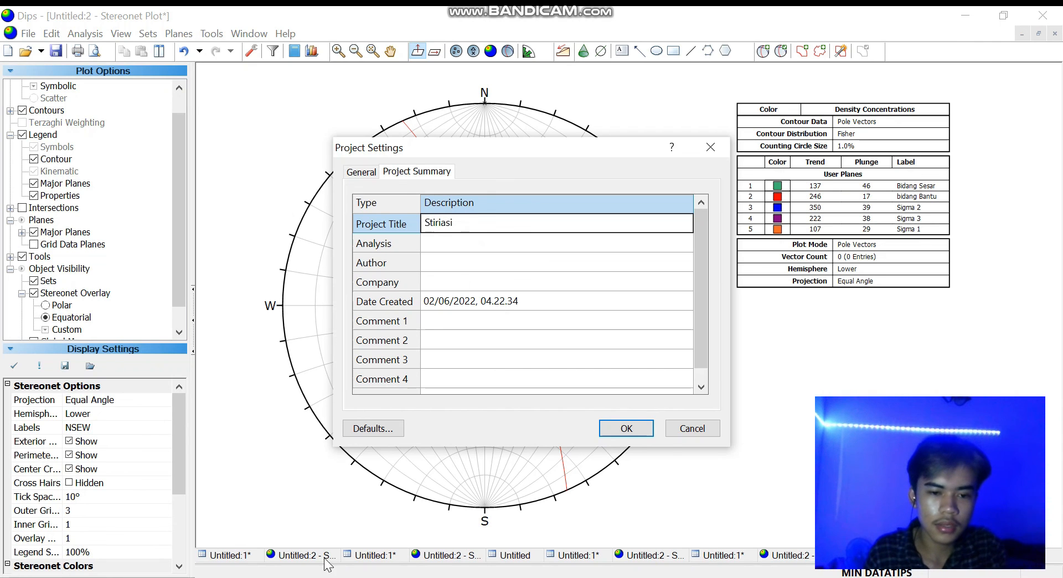
key("alt+Tab")
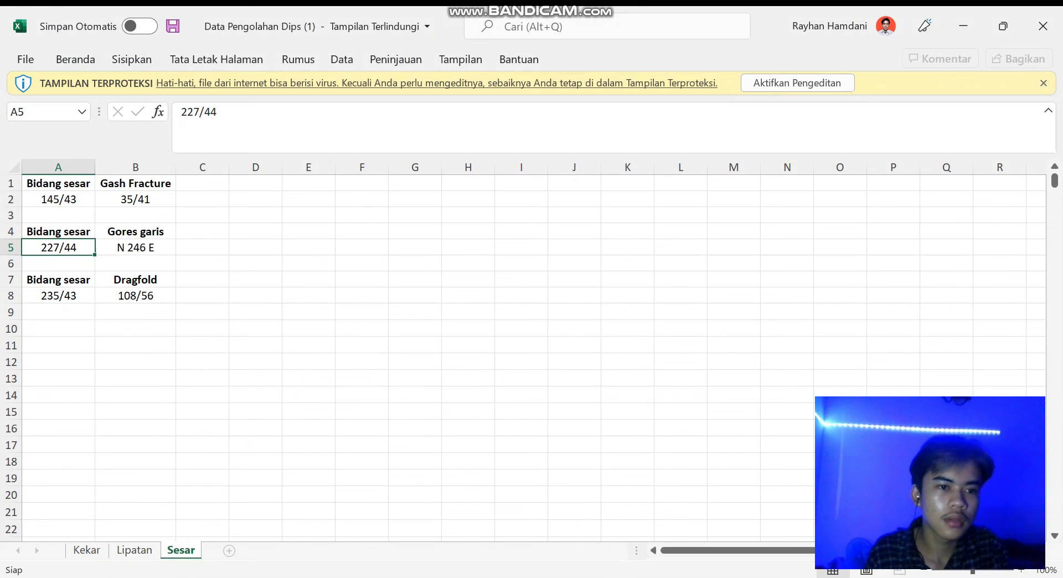
key("alt+Tab")
key("Return")
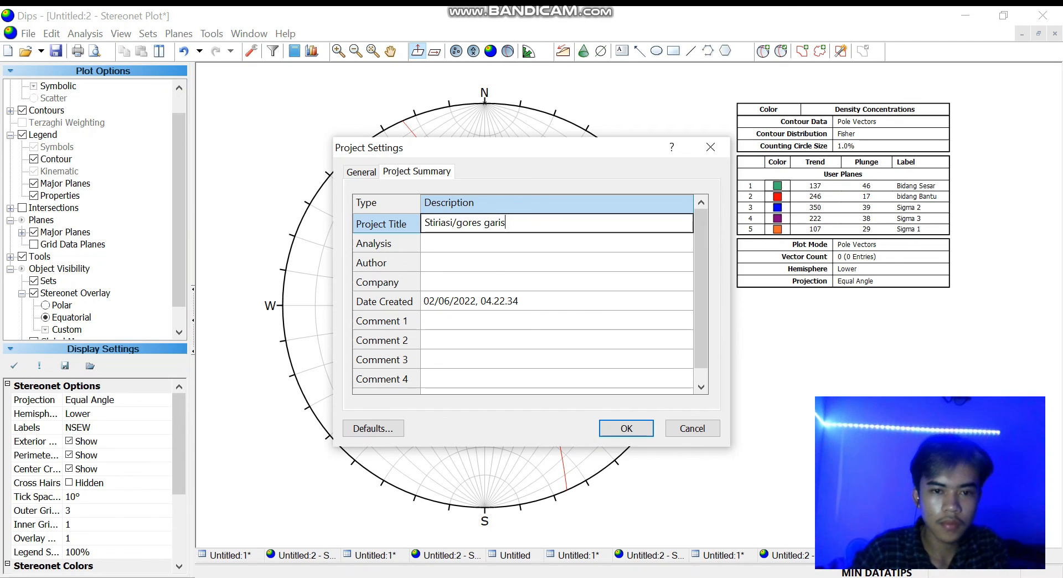
Fill in the author's full name, enter Universitas Diponegoro as the company, and apply the project summary
left_click(466, 263)
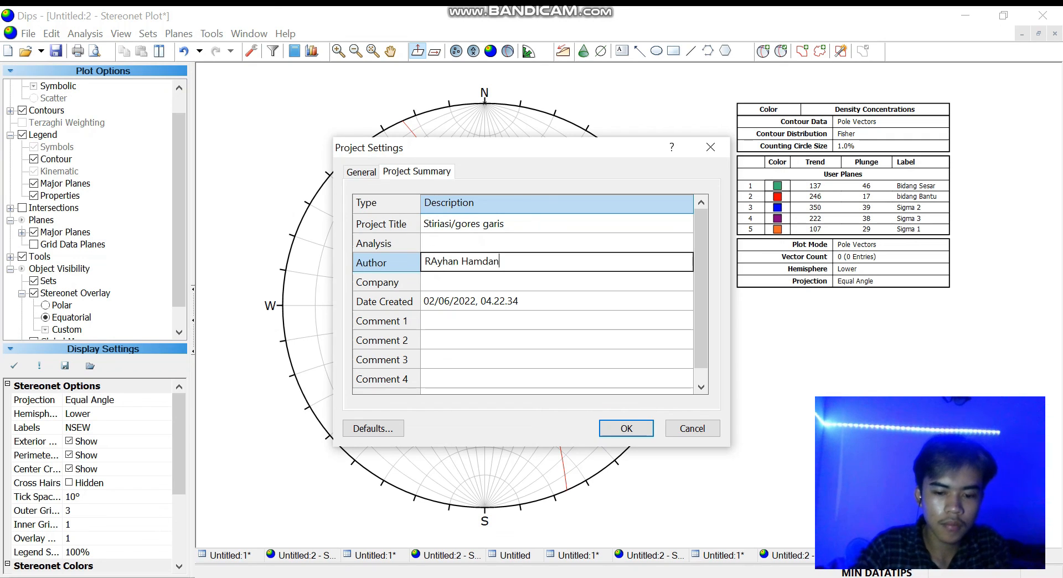
left_click(471, 283)
type("Universitas Diponegoro")
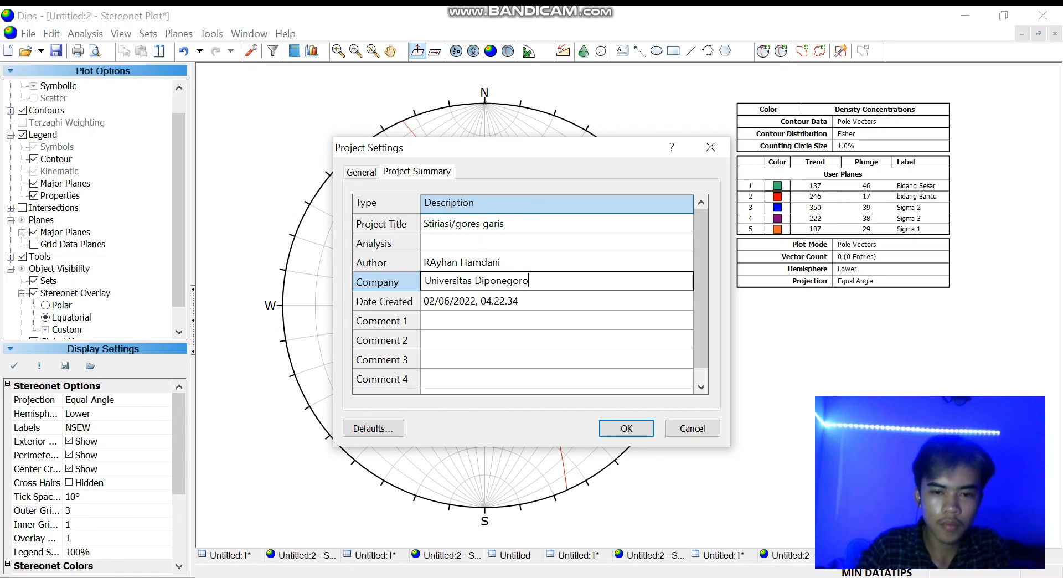
left_click(638, 427)
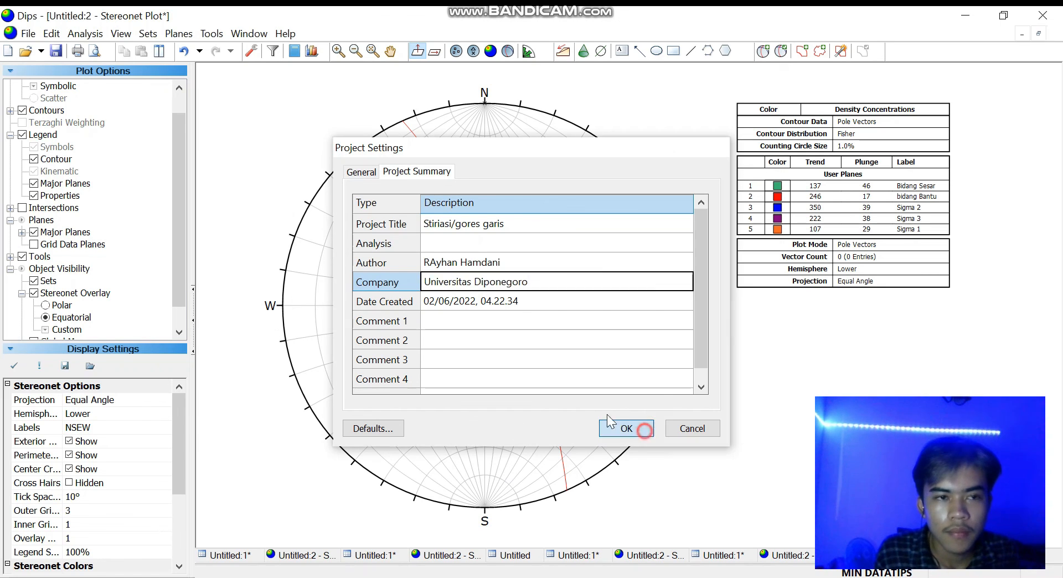
Print the stereonet page with Microsoft Print to PDF, saving it as "gores garis" in Downloads
key("ctrl+p")
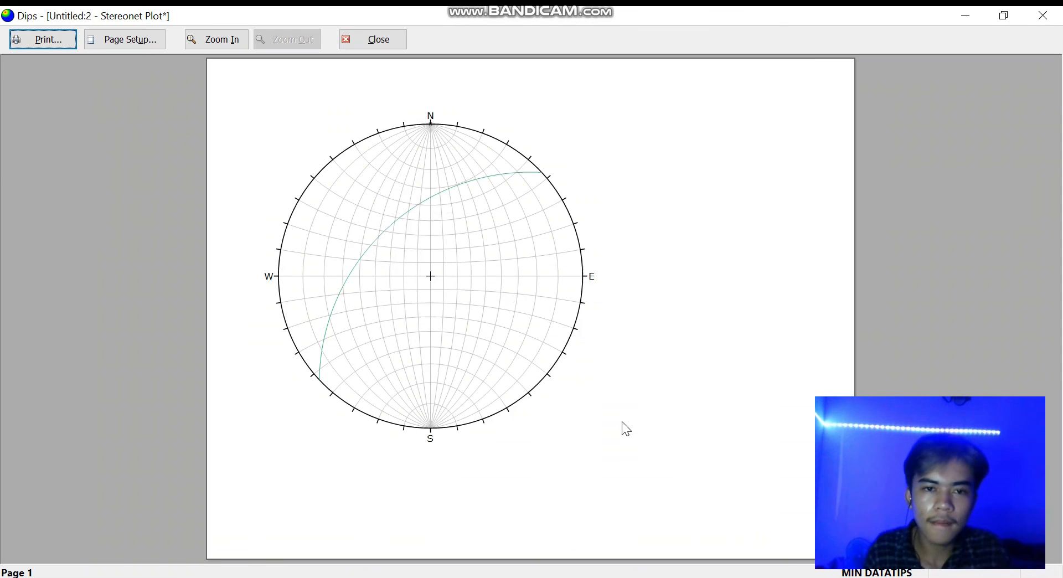
left_click(612, 439)
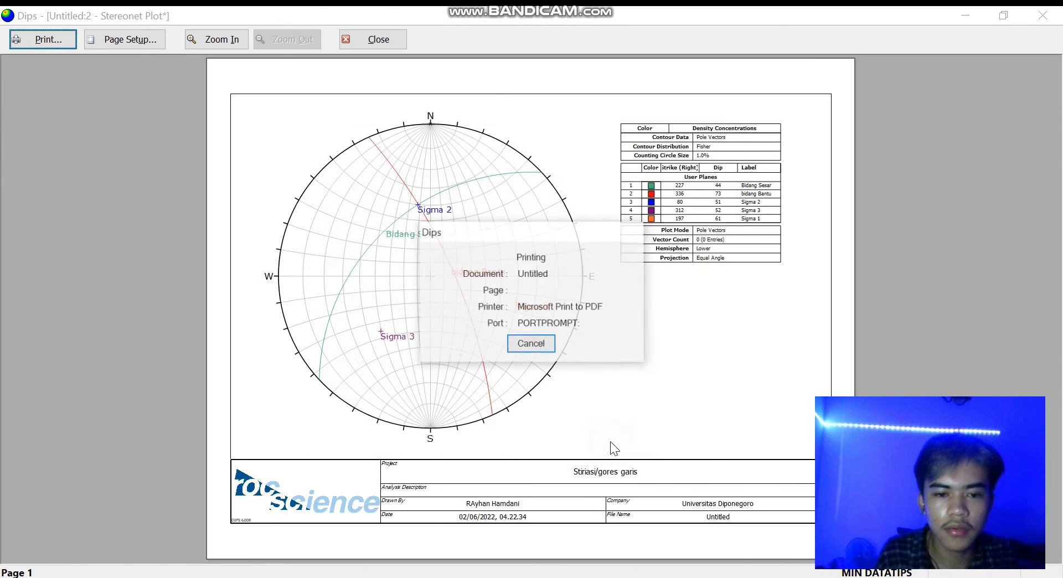
type("gors")
key("BackSpace")
type("e")
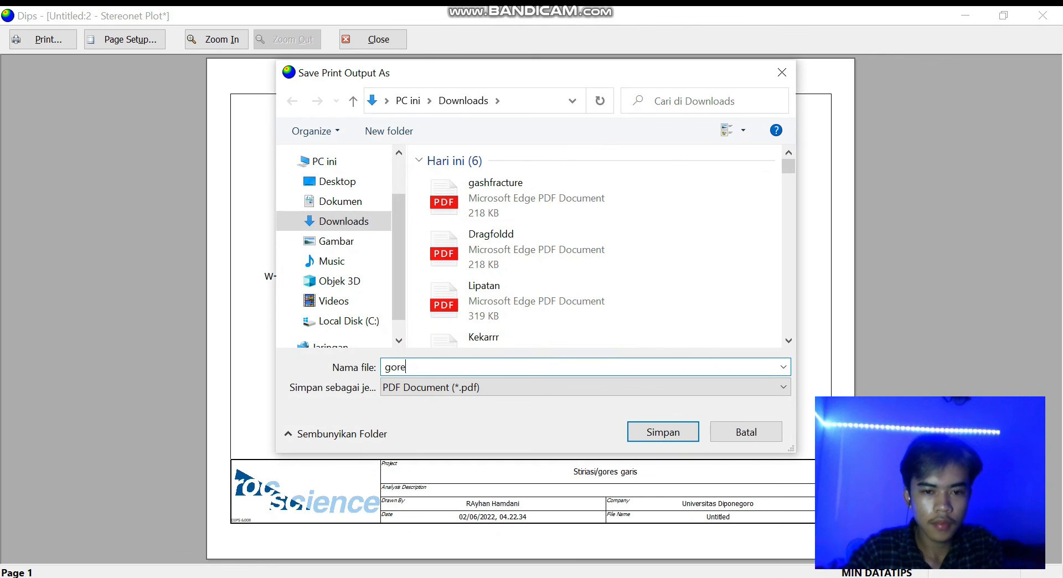
type("s garis")
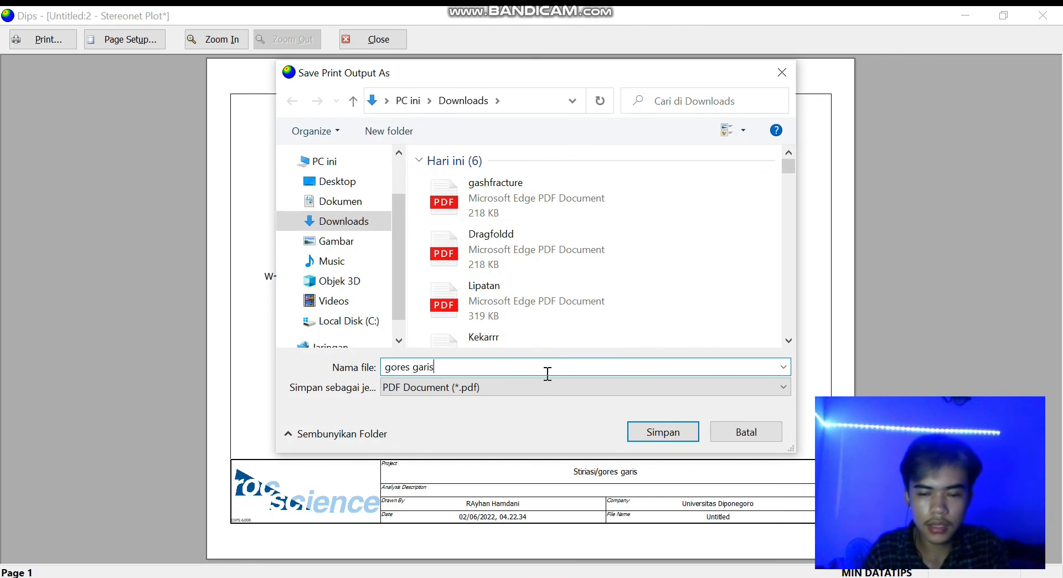
left_click(676, 429)
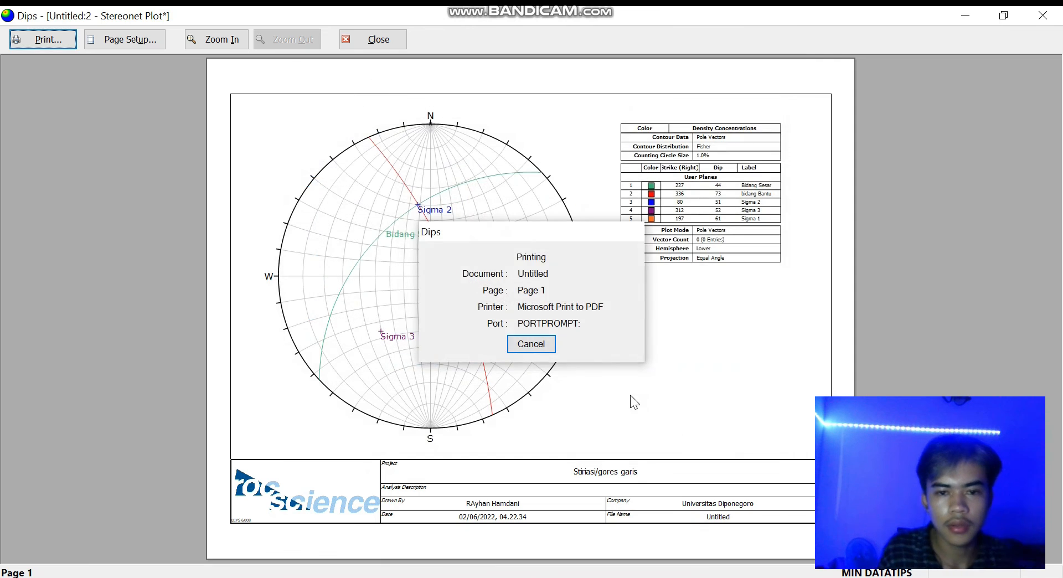